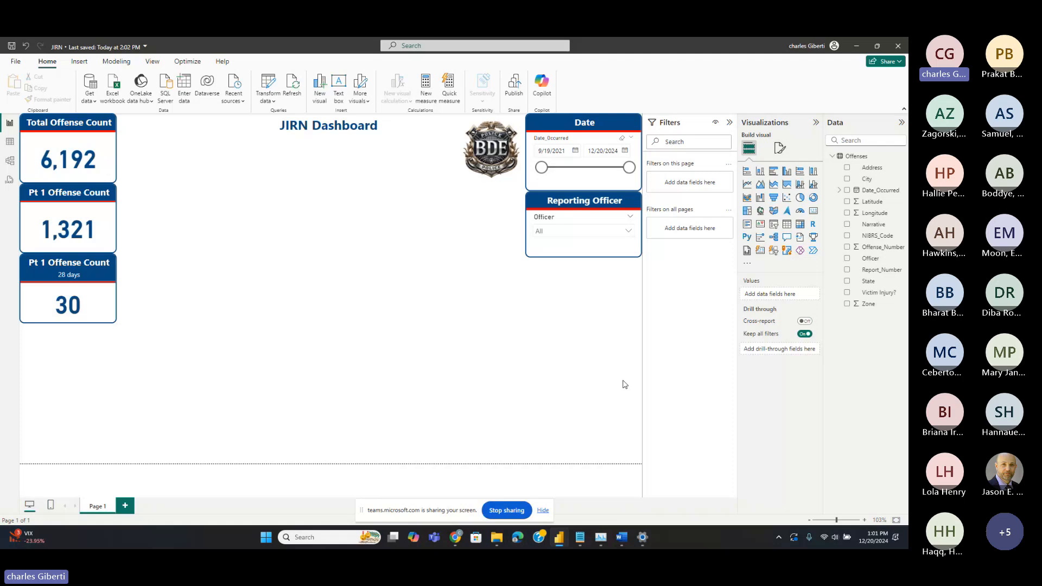
View the finished training dashboard in the IACA_2024 report and return to the JIRN report
mouse_move(563, 540)
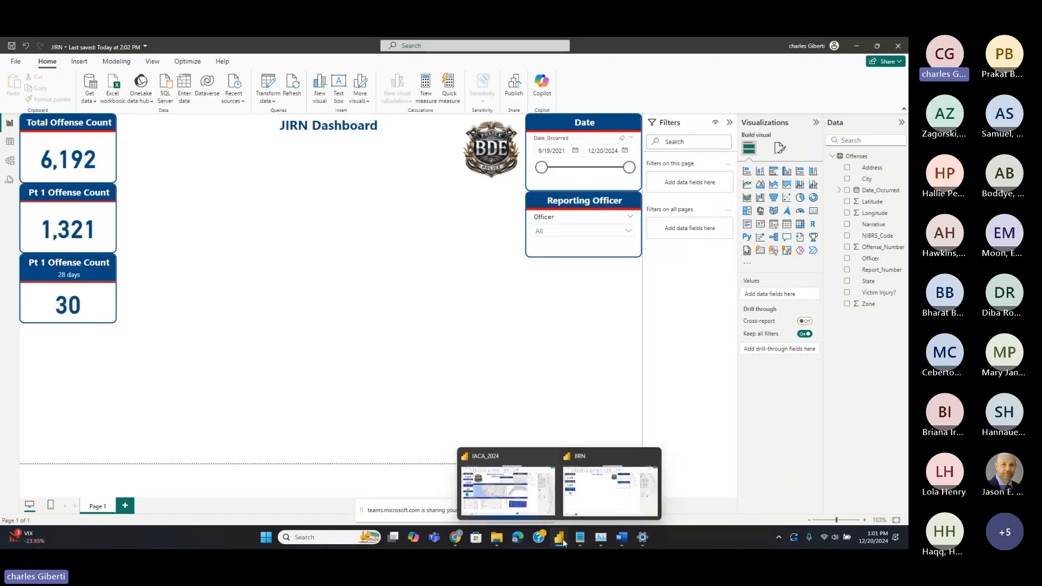
click(508, 486)
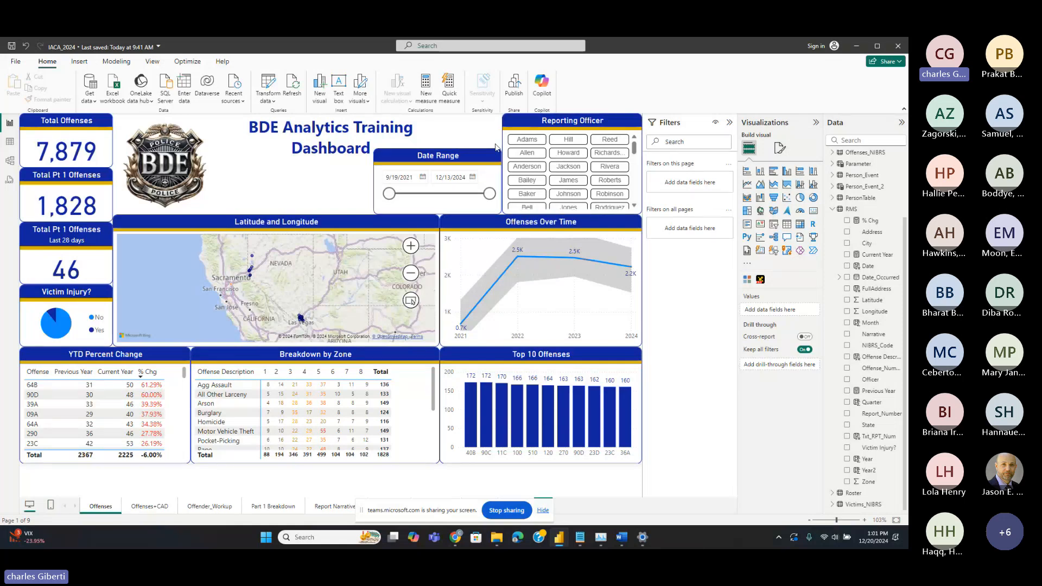
click(858, 47)
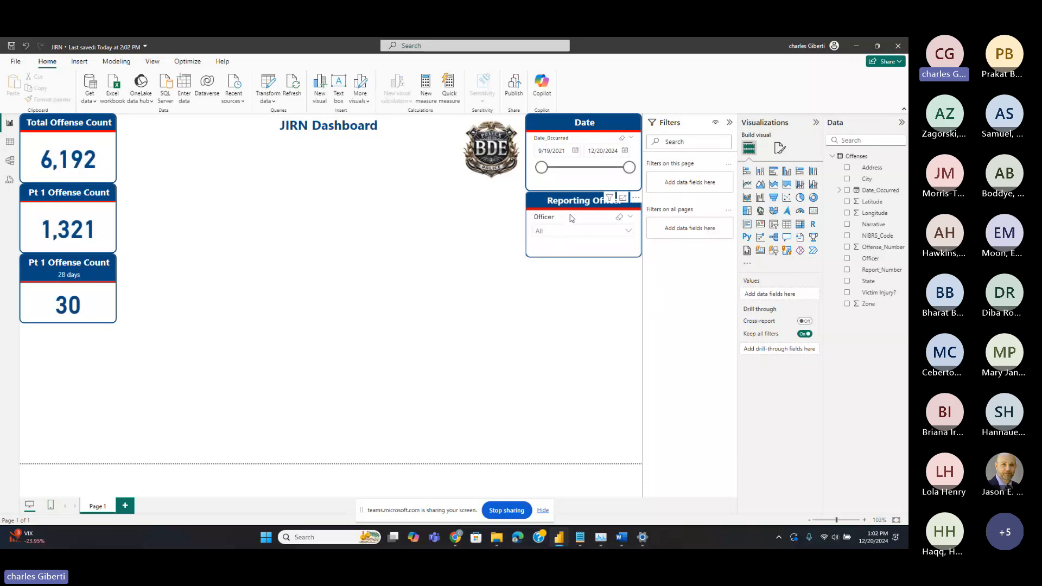
Review the JIRN Dashboard's existing elements: the Officer slicer list, the logo, the title and the three offense count cards
click(563, 229)
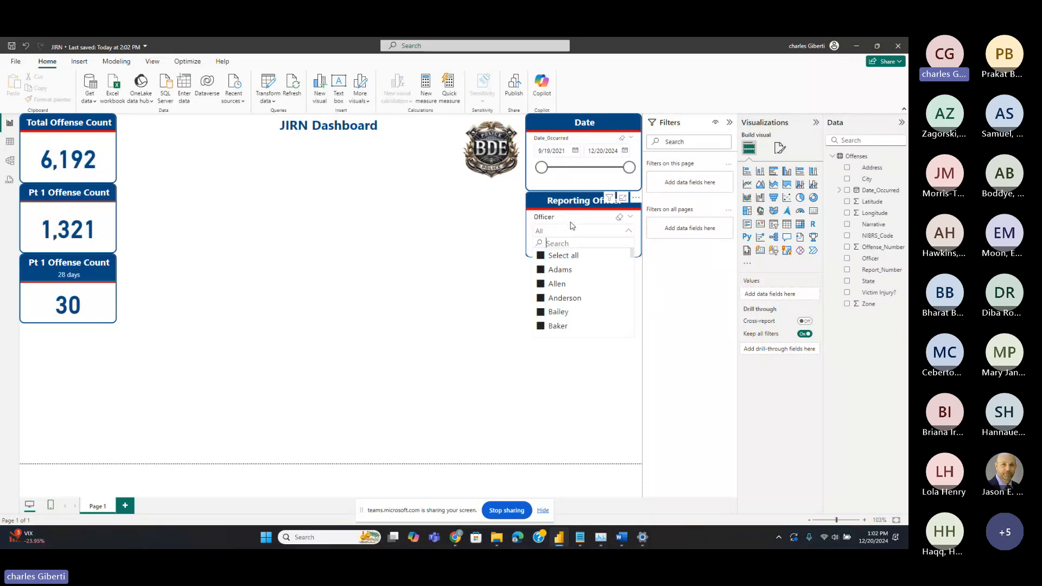
click(456, 216)
click(501, 158)
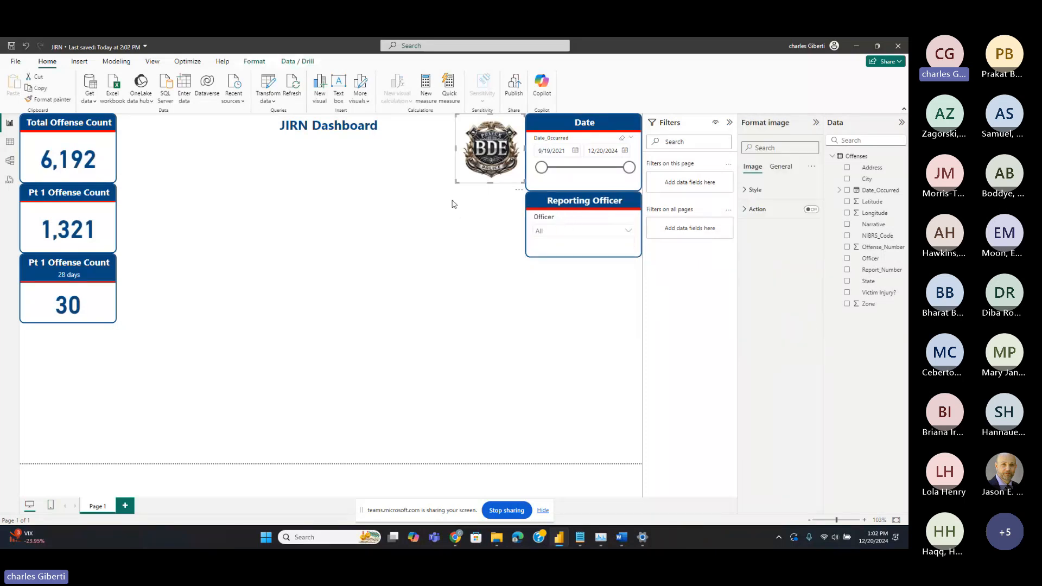
click(453, 211)
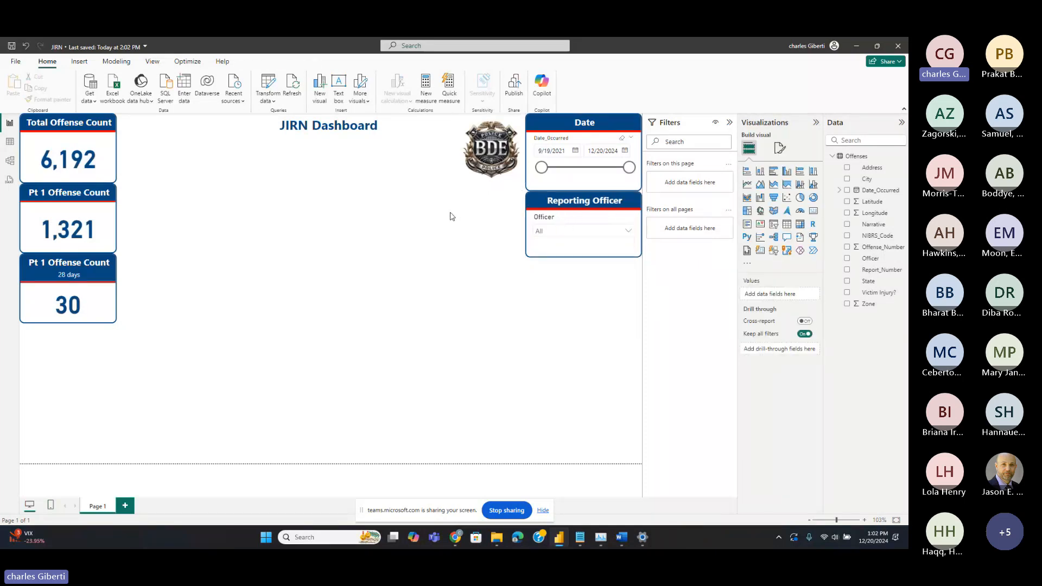
click(355, 126)
click(295, 312)
click(65, 226)
click(65, 225)
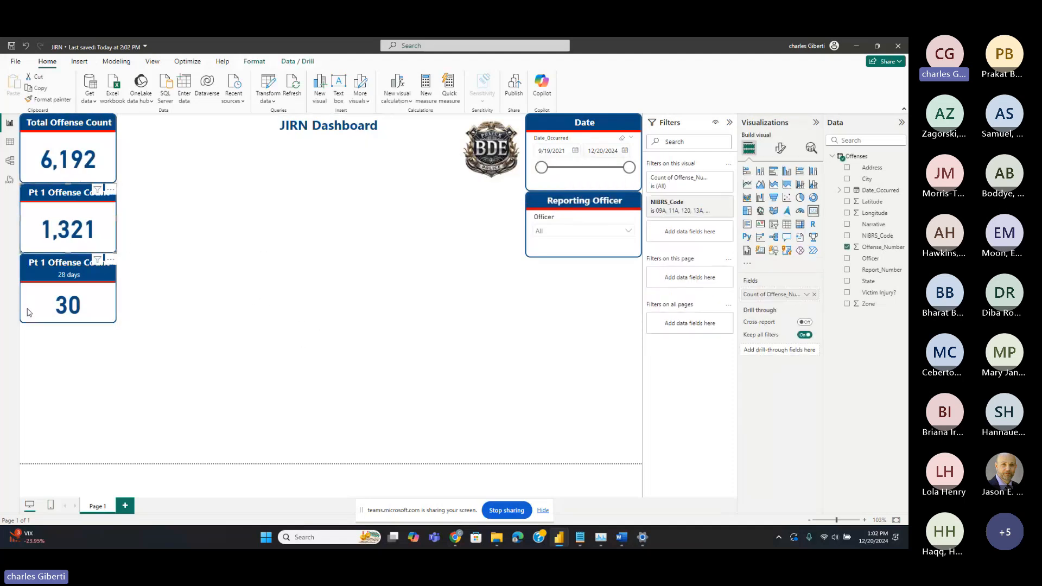
click(29, 311)
click(156, 335)
click(76, 165)
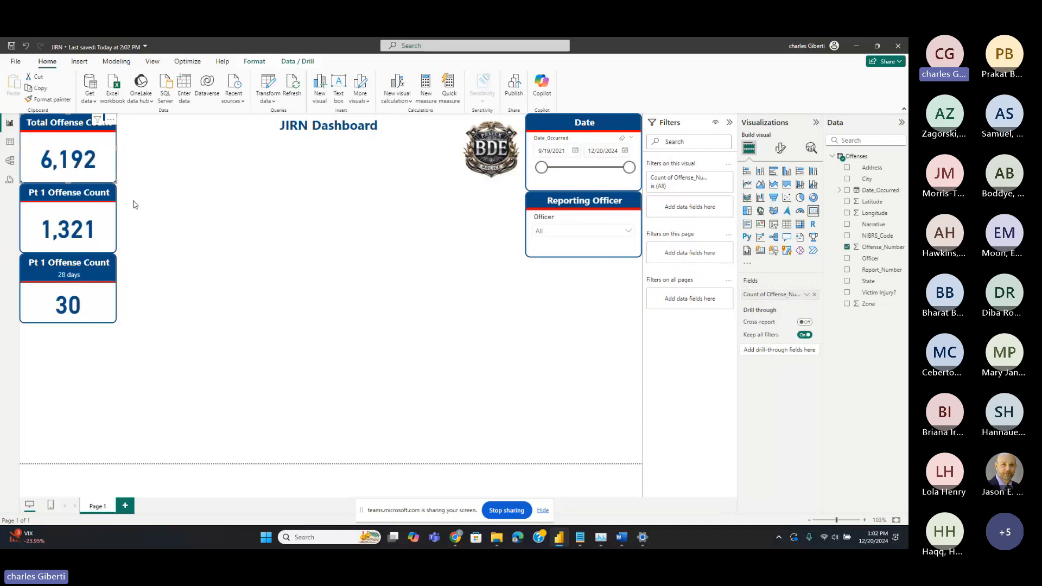
Examine the NIBRS_Code and Date_Occurred filters applied to the two Pt 1 Offense Count cards
click(93, 237)
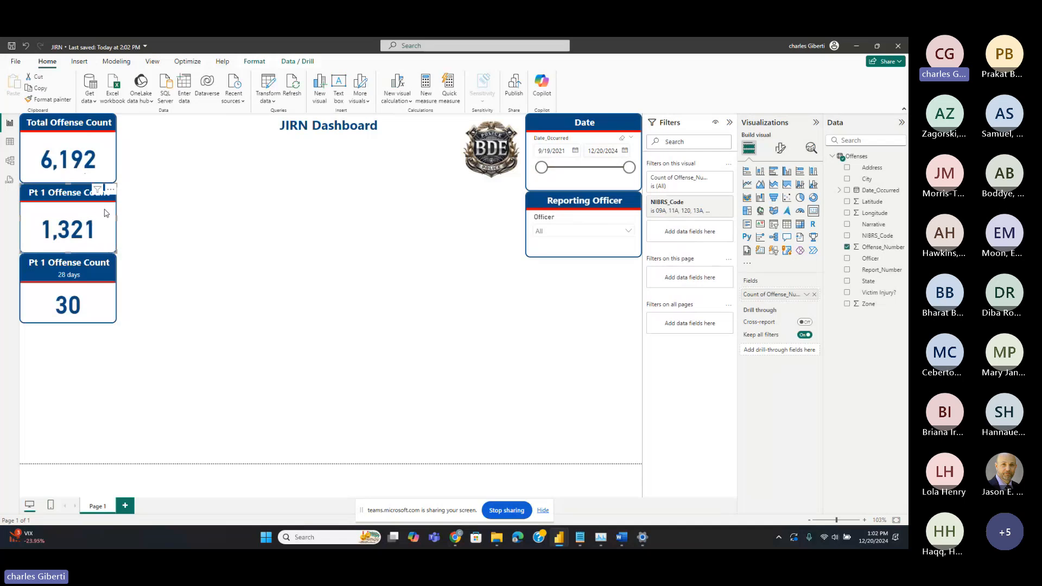
click(706, 204)
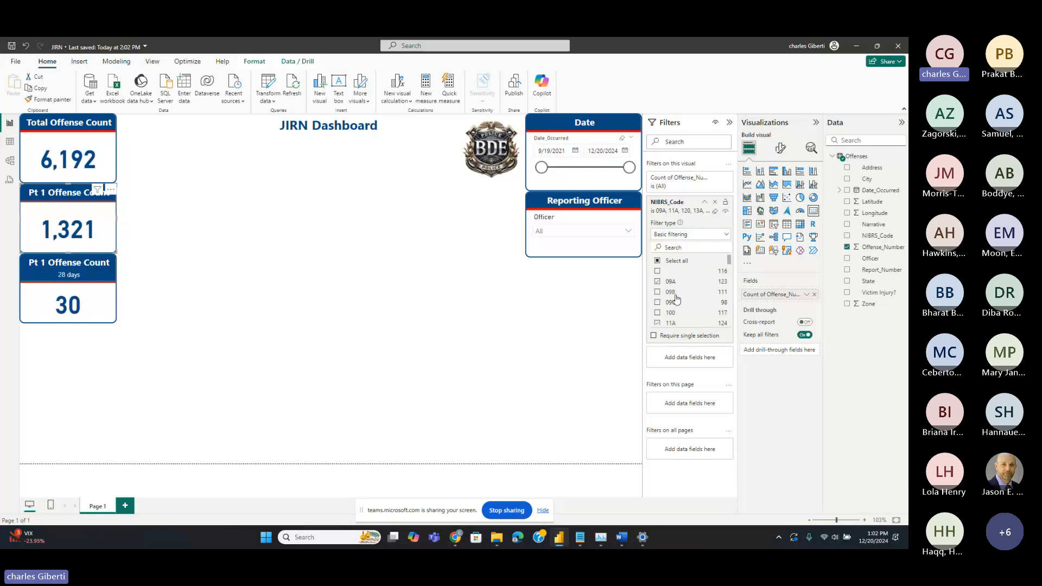
scroll(680, 293, down, 5)
scroll(680, 301, up, 5)
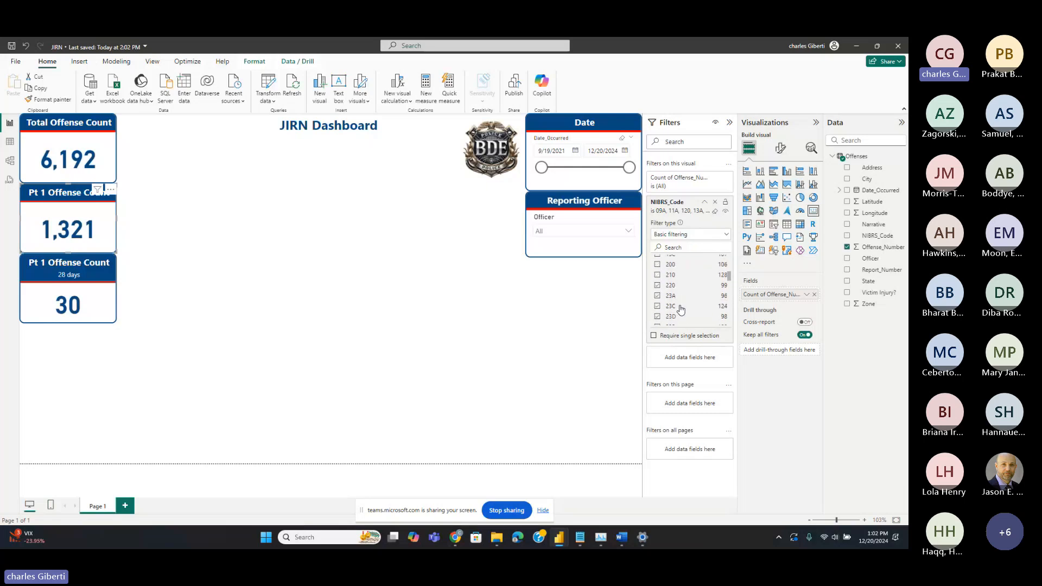
click(111, 300)
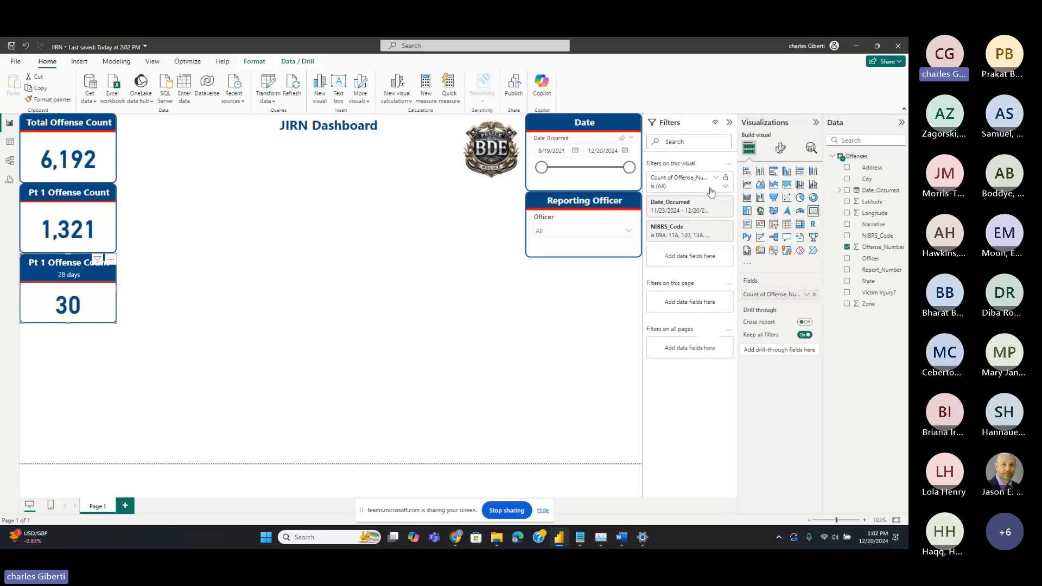
click(731, 128)
click(730, 128)
Review the filter types available for the Date slicer's Date_Occurred filter, keeping Relative date selected
click(571, 129)
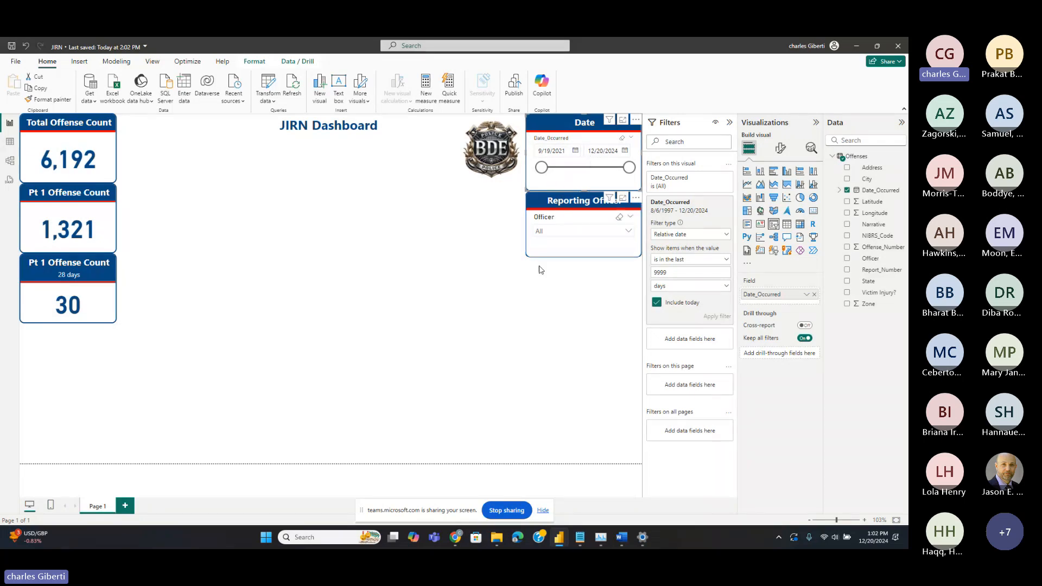
click(726, 236)
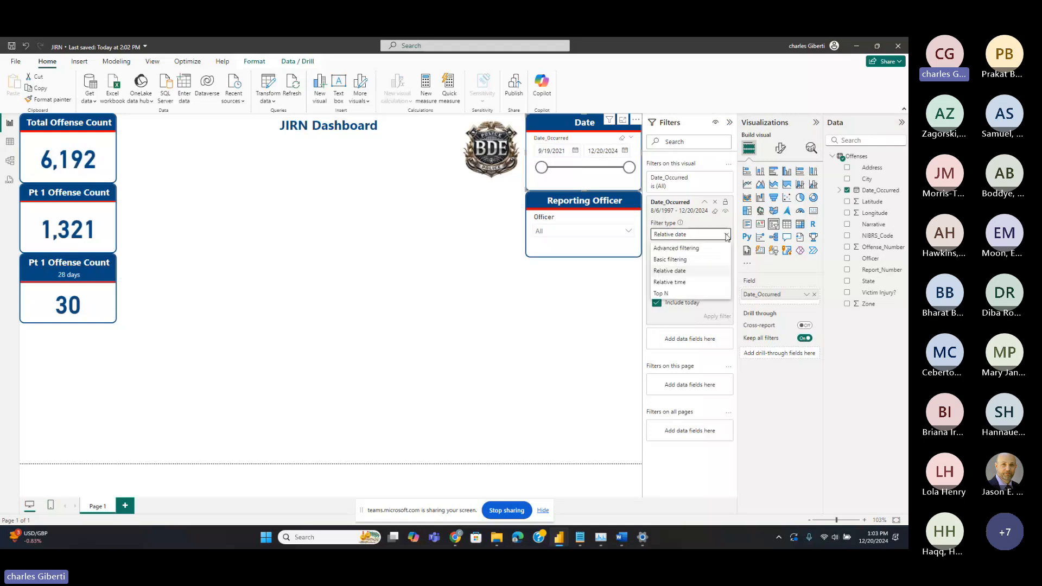
click(698, 271)
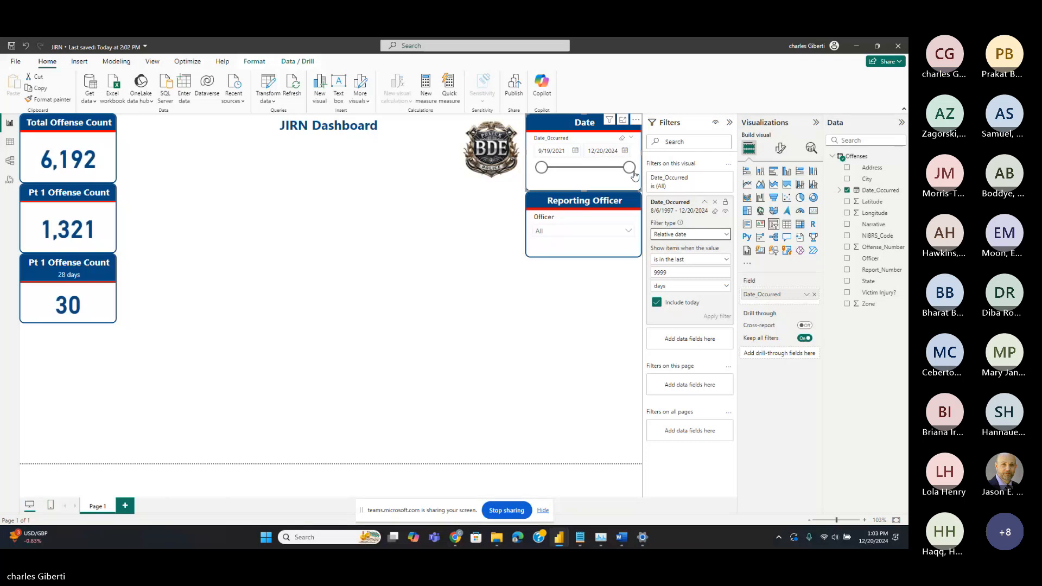
click(727, 235)
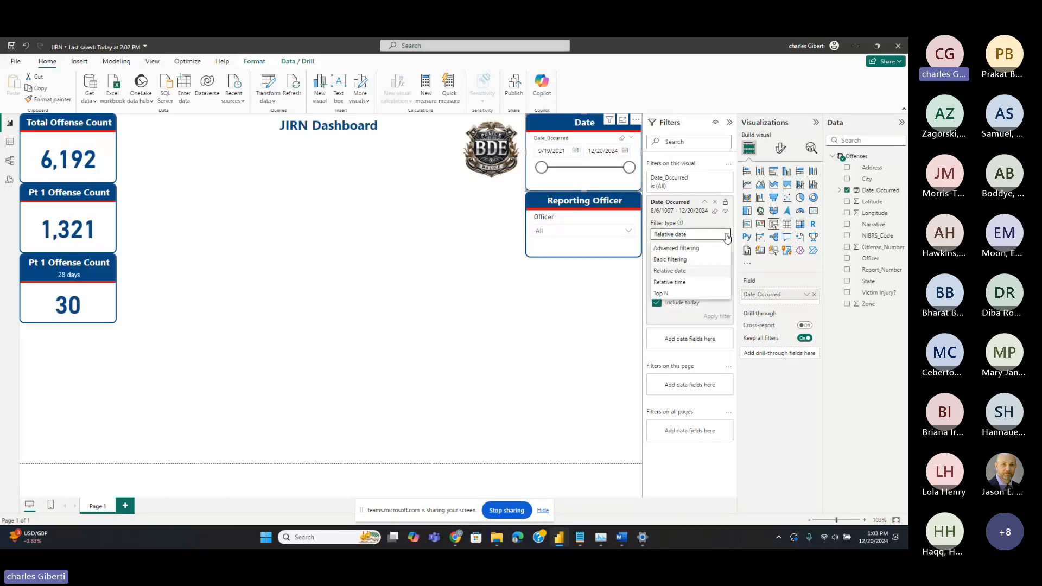
click(692, 271)
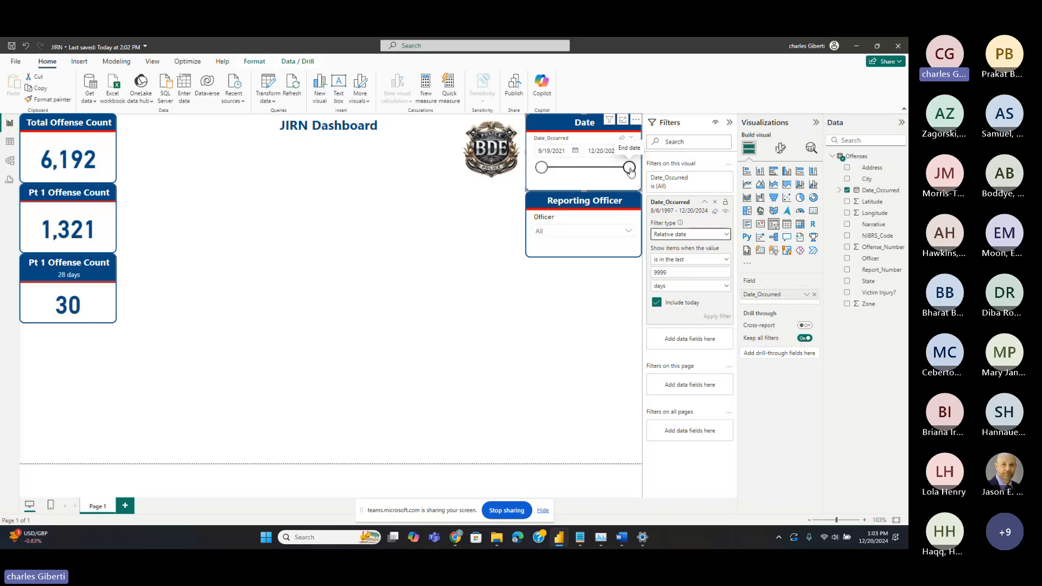
Test the Date slicer by moving its end date back into 2023 and returning it to 12/20/2024
drag(630, 172, 580, 170)
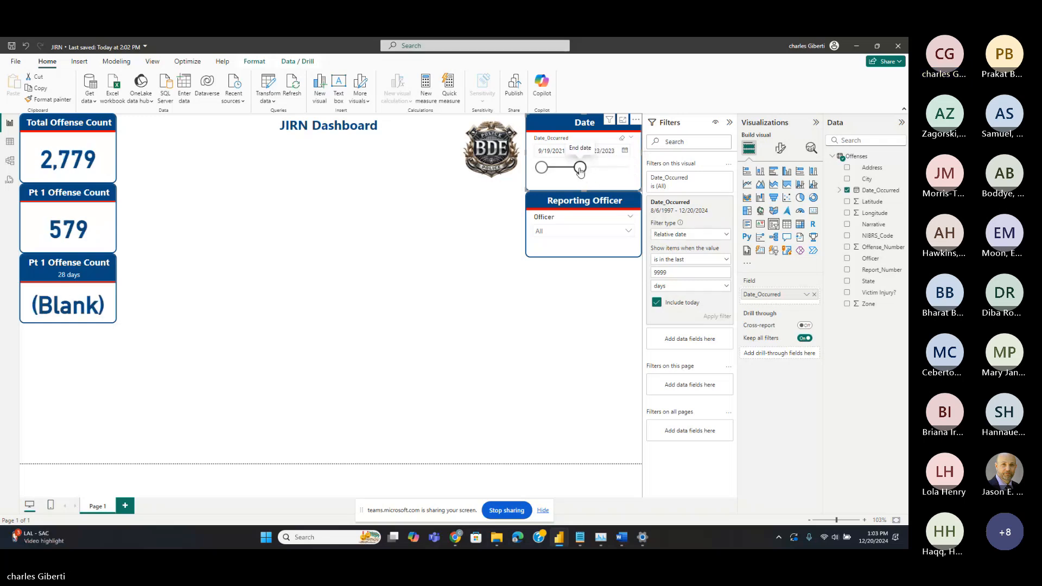
drag(580, 168, 630, 168)
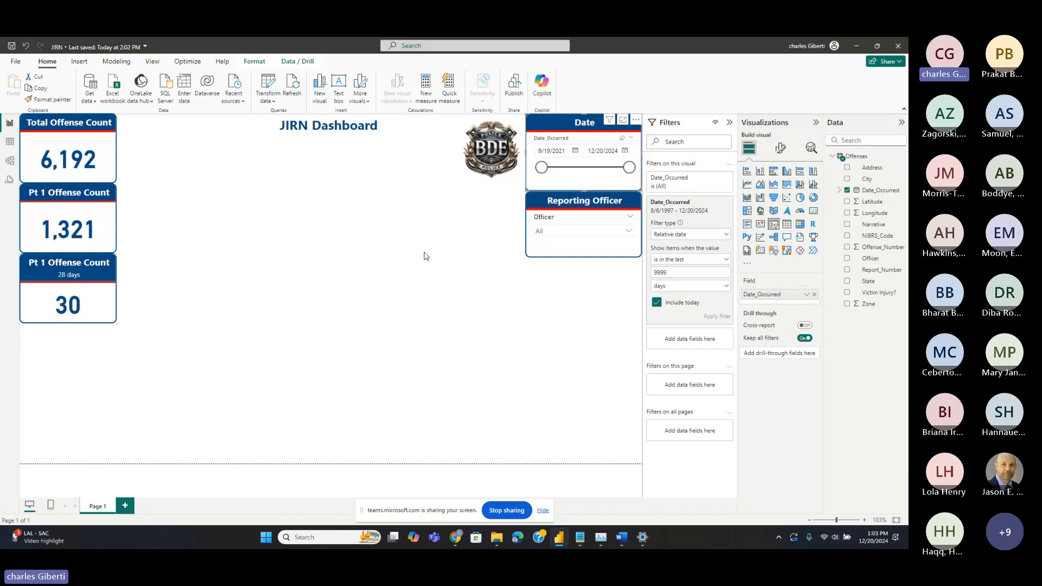
mouse_move(629, 168)
mouse_down()
mouse_move(596, 169)
mouse_move(631, 169)
mouse_up()
click(398, 319)
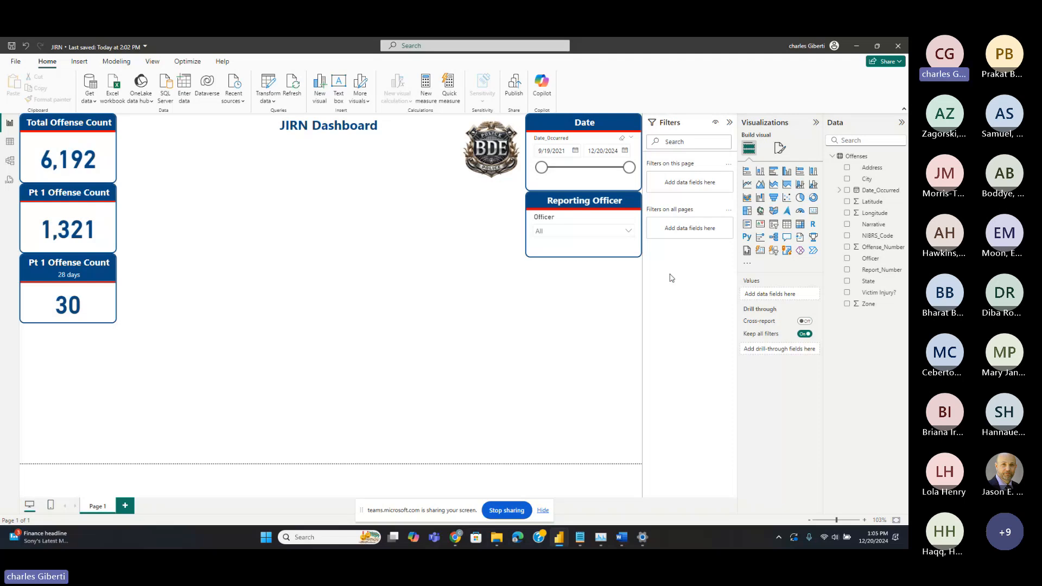
Add a table visual, enlarge it and place it in the empty middle of the page, beside the count cards
click(787, 228)
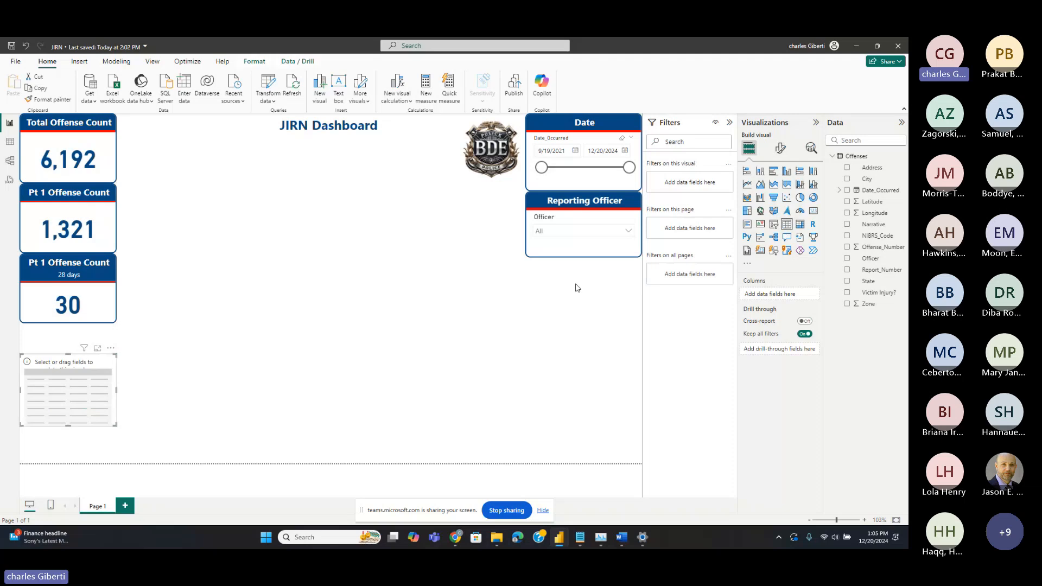
drag(55, 398, 157, 231)
drag(220, 256, 474, 330)
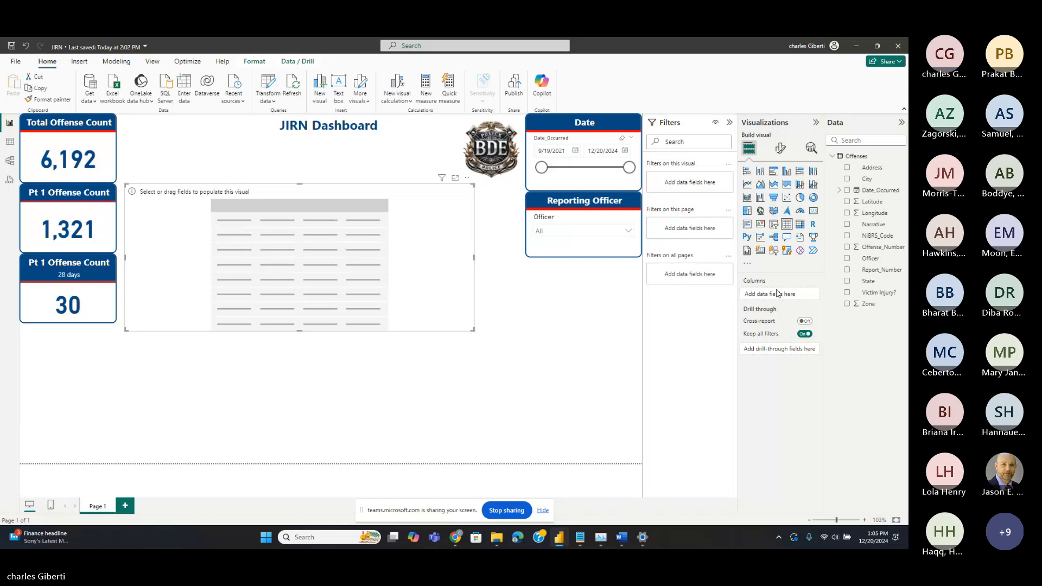
drag(435, 235, 456, 283)
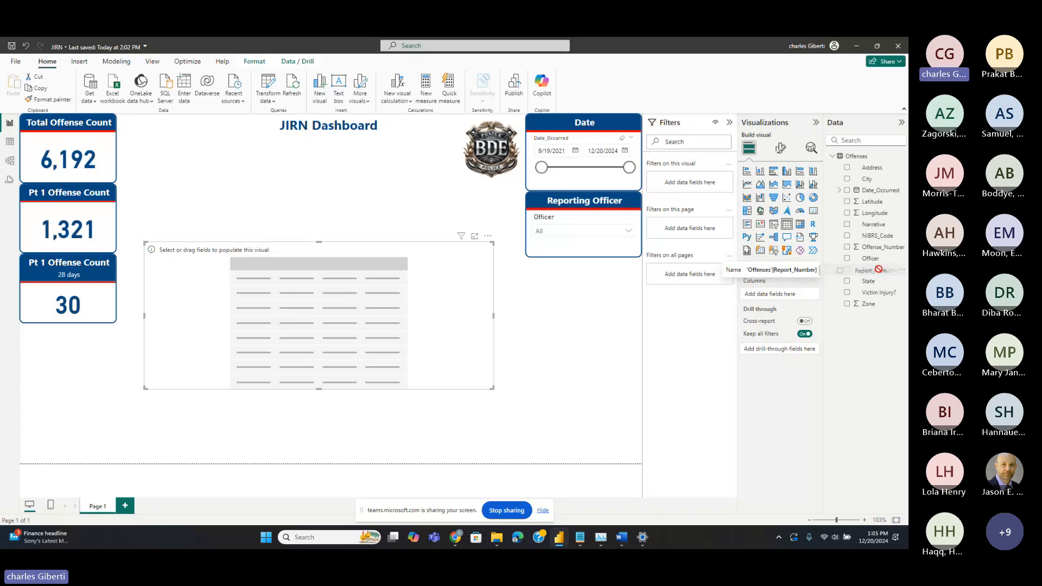
Add the Report_Number field as the new table's column and look through the listed reports
drag(888, 272, 780, 294)
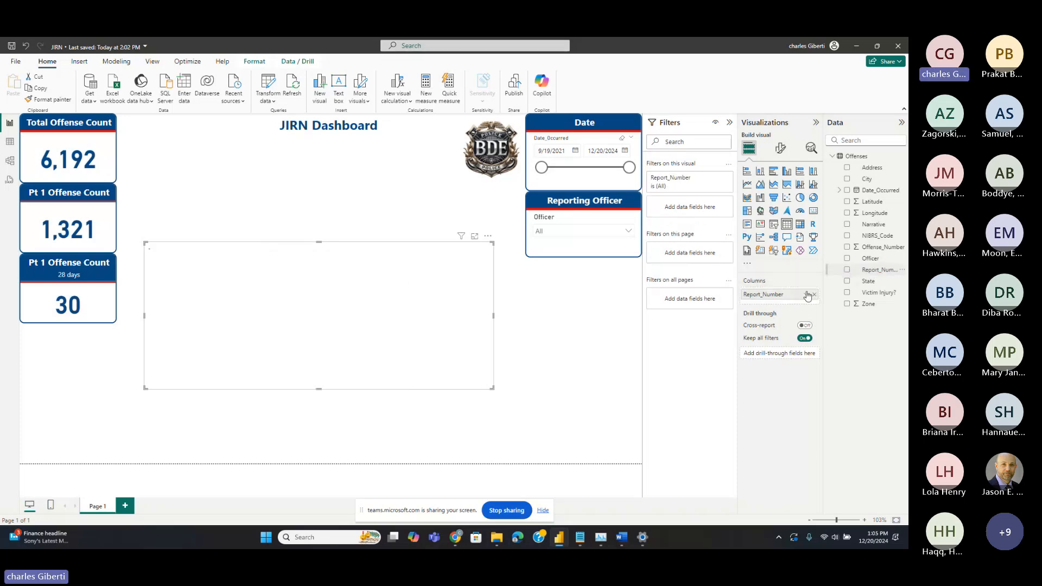
scroll(194, 294, down, 5)
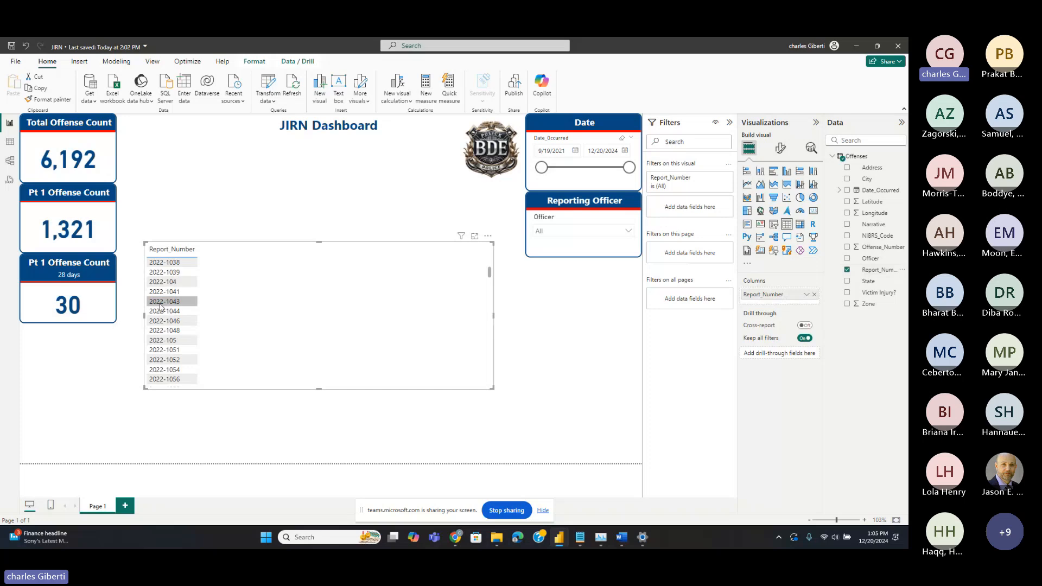
scroll(168, 306, up, 5)
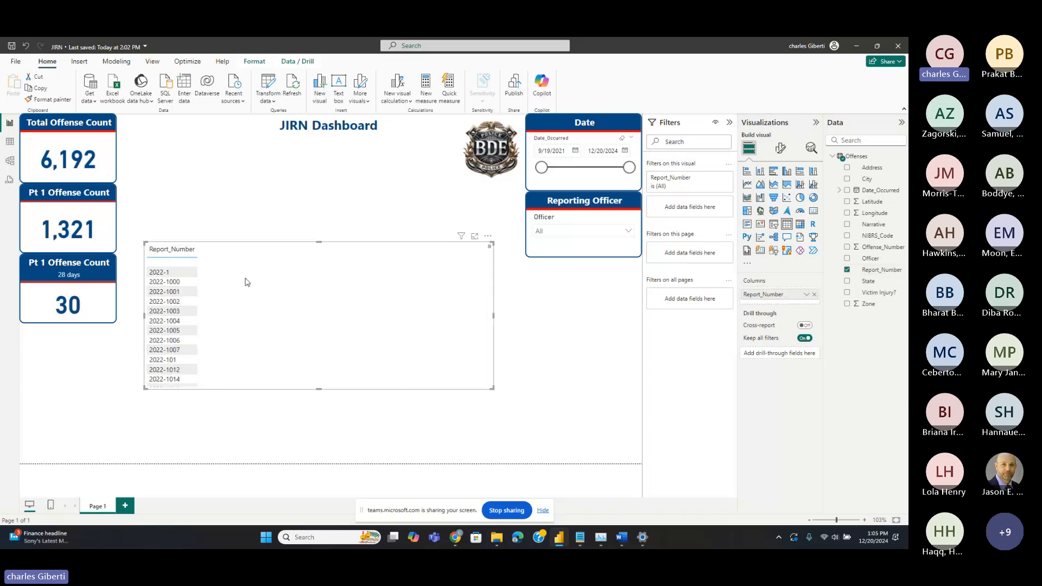
Try summarizing Report_Number as Count (Distinct) in the table, and set it back to Don't summarize
click(807, 296)
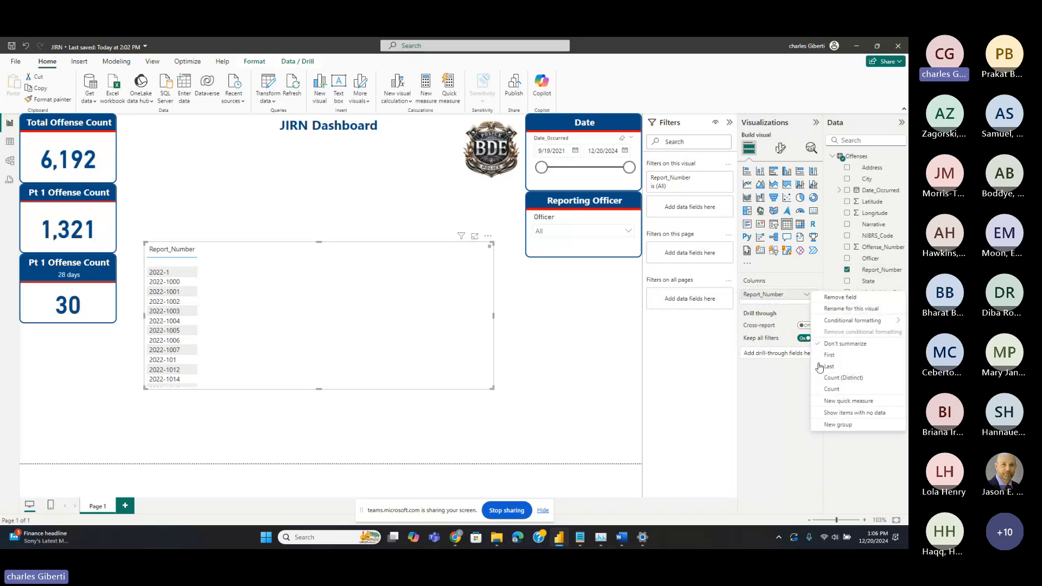
click(831, 389)
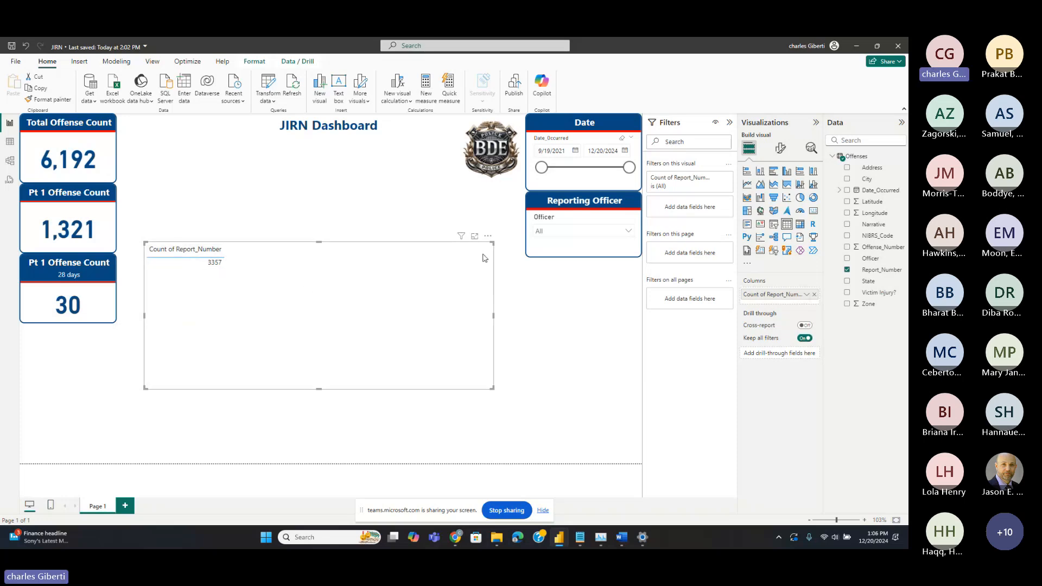
click(807, 296)
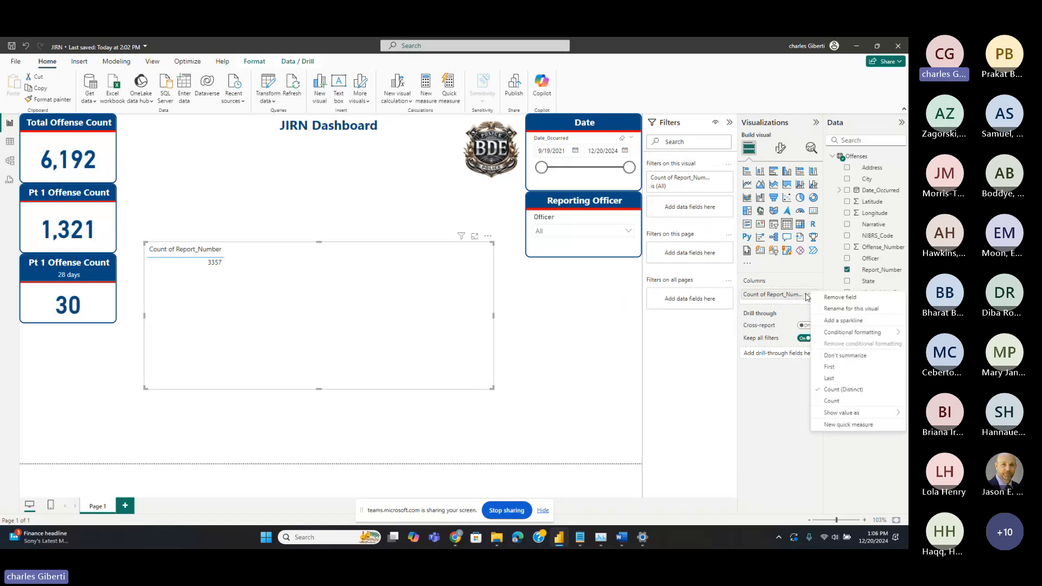
click(836, 356)
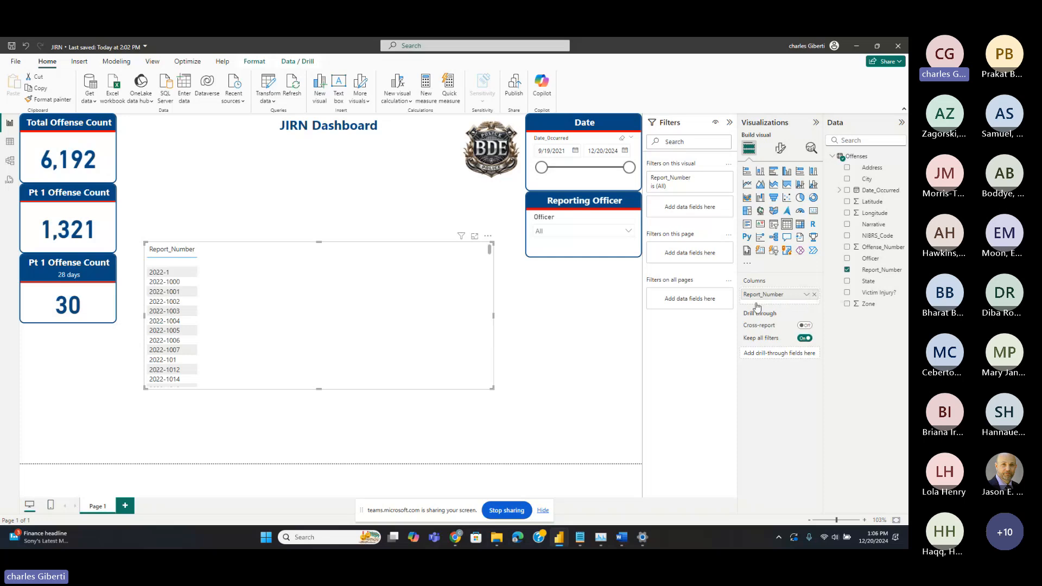
scroll(220, 313, down, 5)
scroll(220, 313, up, 5)
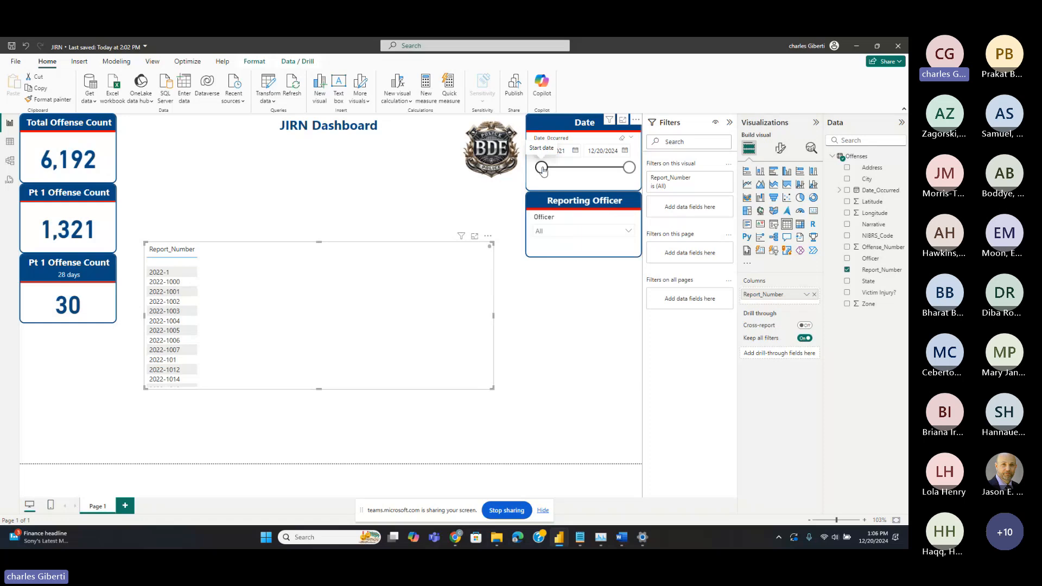
Set the Date slicer's start date to 12/13/2024 and review the table's filtered report numbers
drag(543, 170, 628, 171)
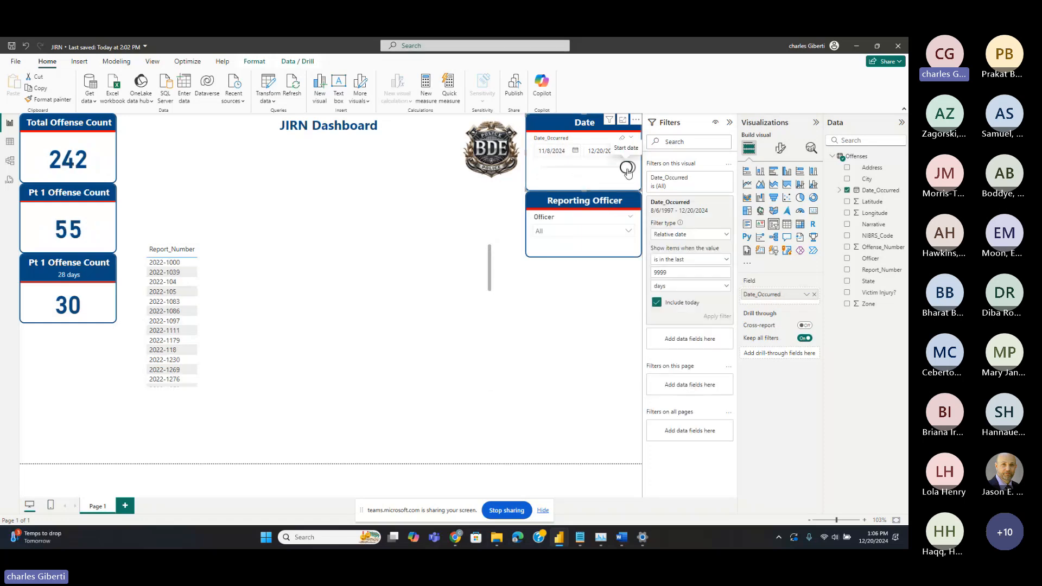
click(575, 152)
click(626, 171)
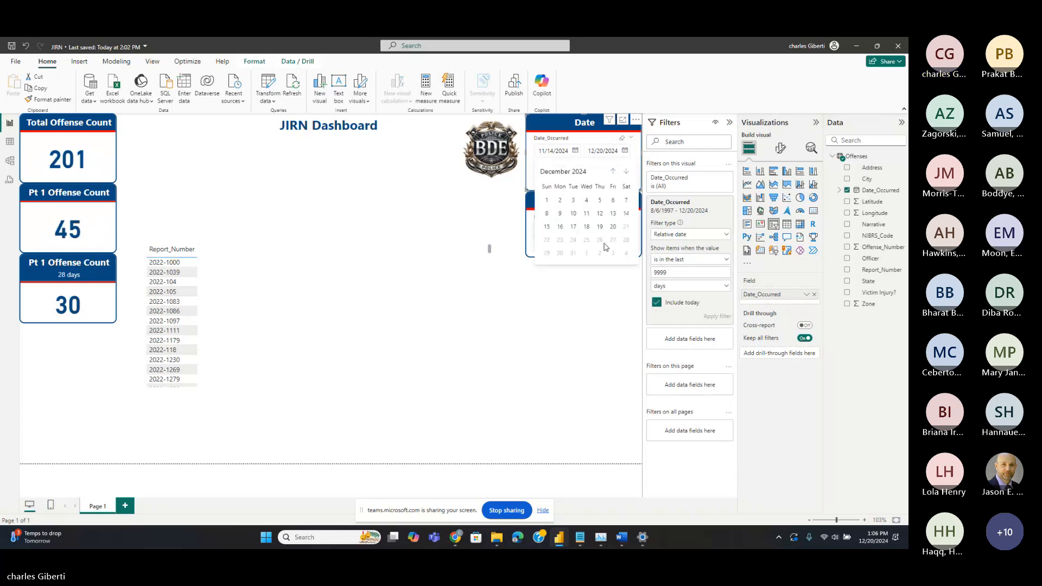
click(613, 213)
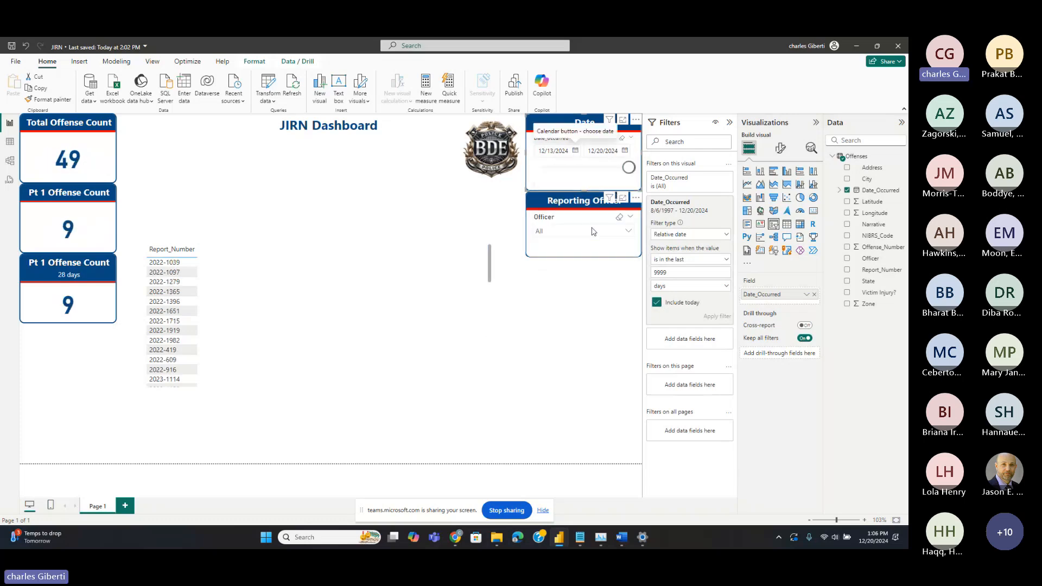
scroll(454, 305, down, 10)
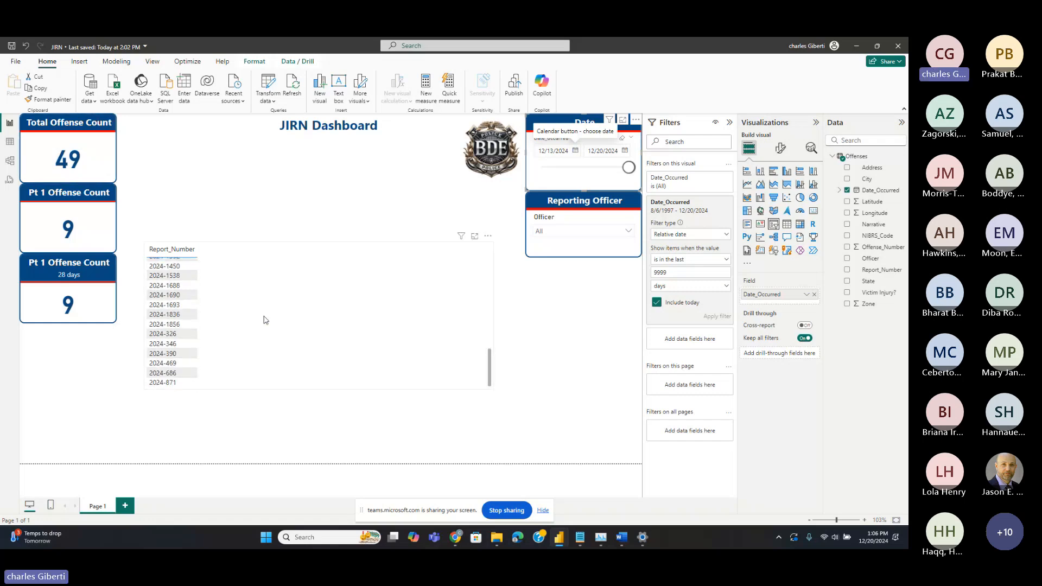
Look through the table's filtered report numbers from the first to the last row
scroll(266, 320, up, 10)
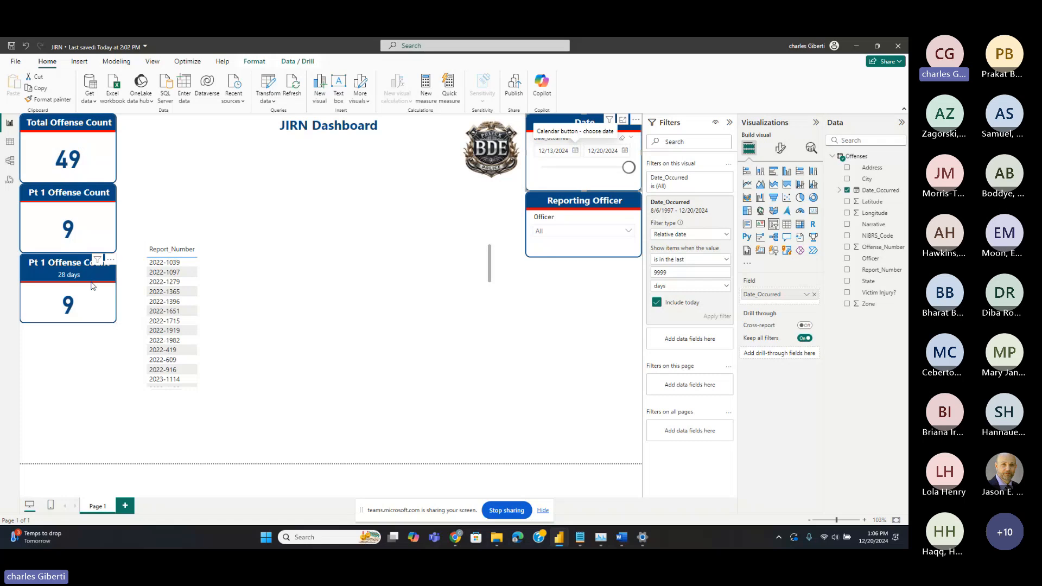
scroll(179, 326, down, 10)
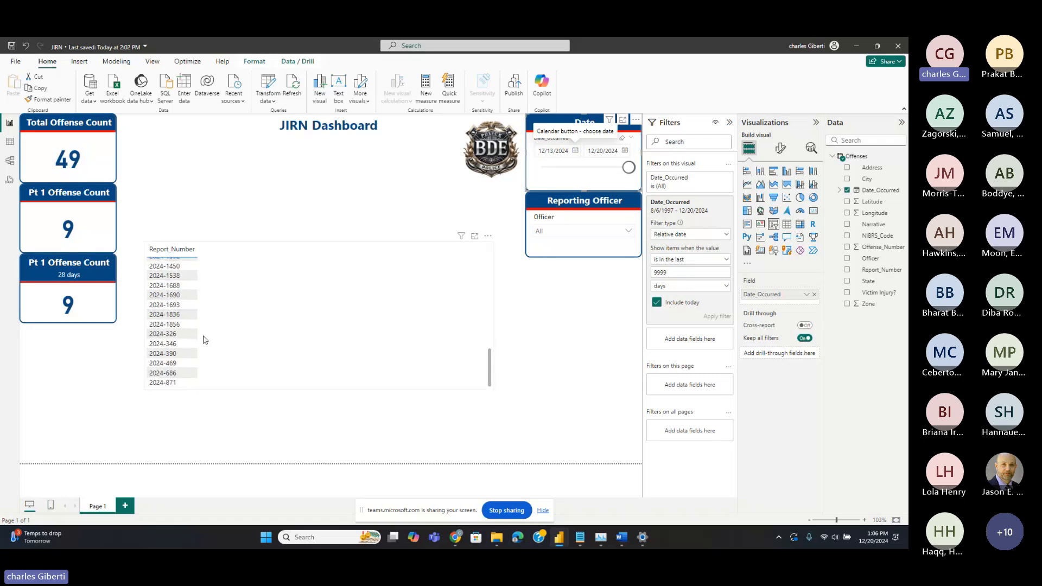
scroll(200, 304, up, 10)
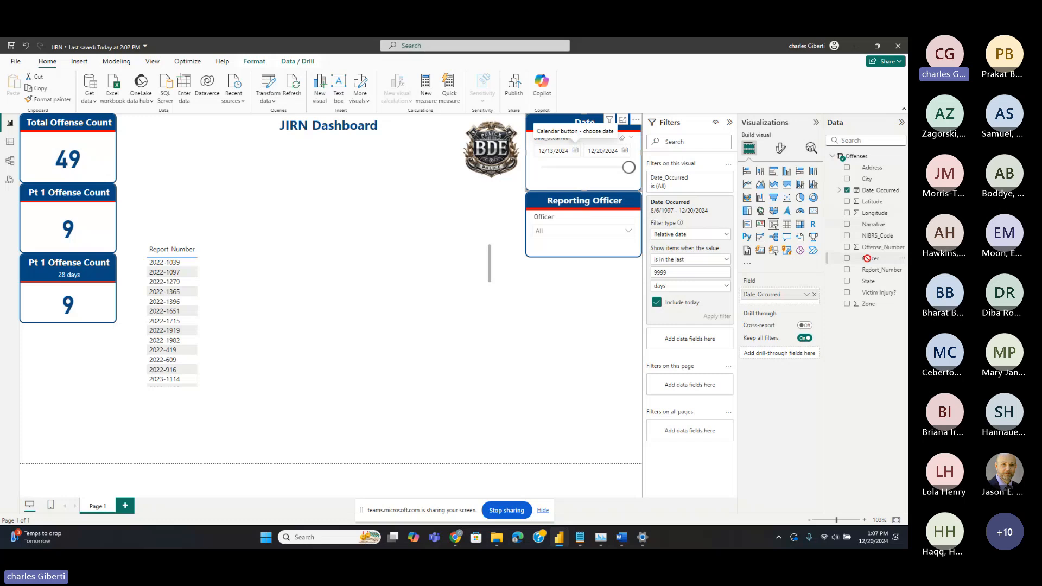
drag(869, 258, 781, 301)
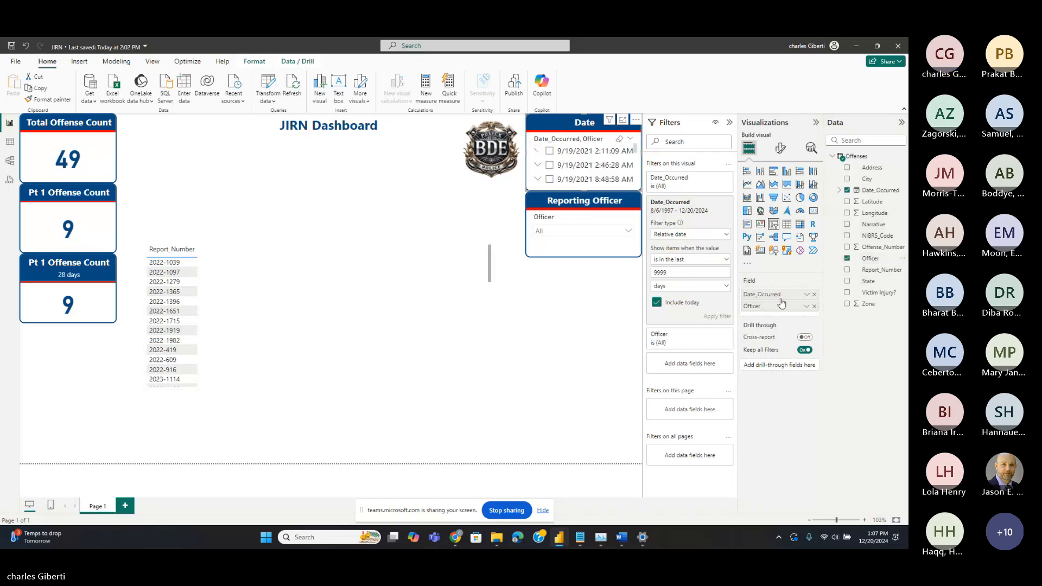
scroll(317, 298, down, 5)
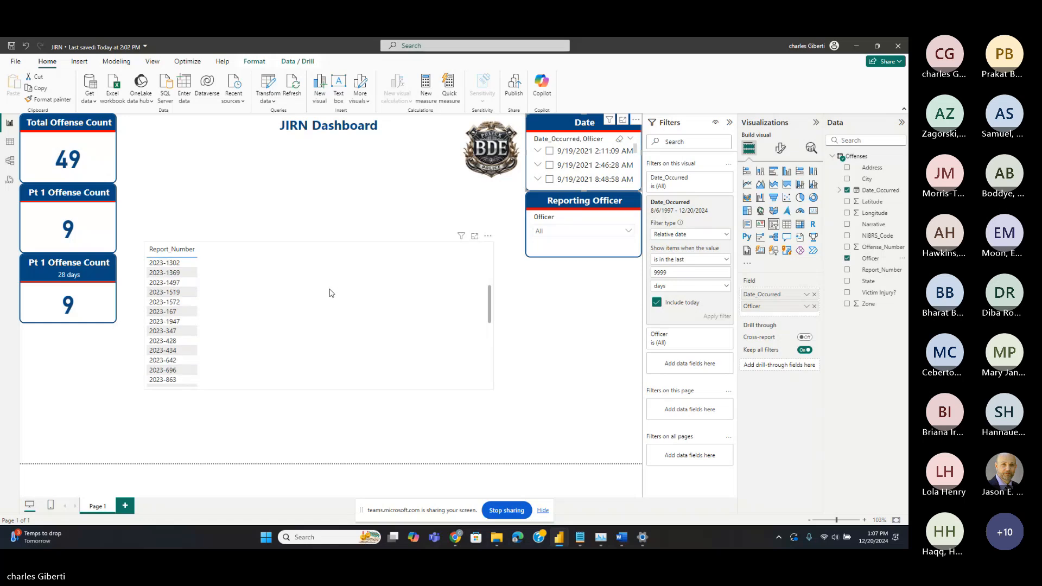
scroll(330, 293, up, 5)
click(608, 231)
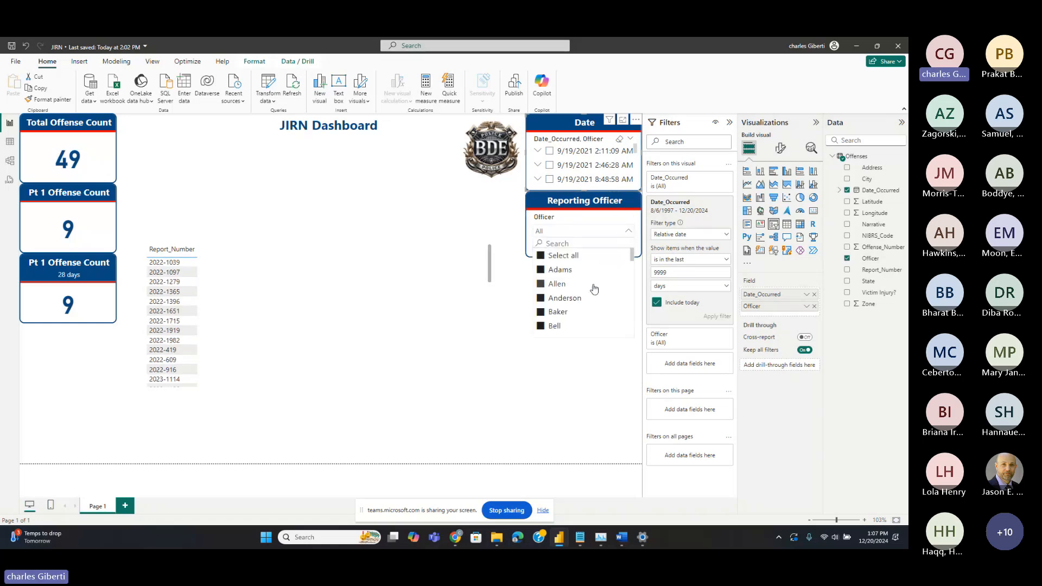
click(418, 343)
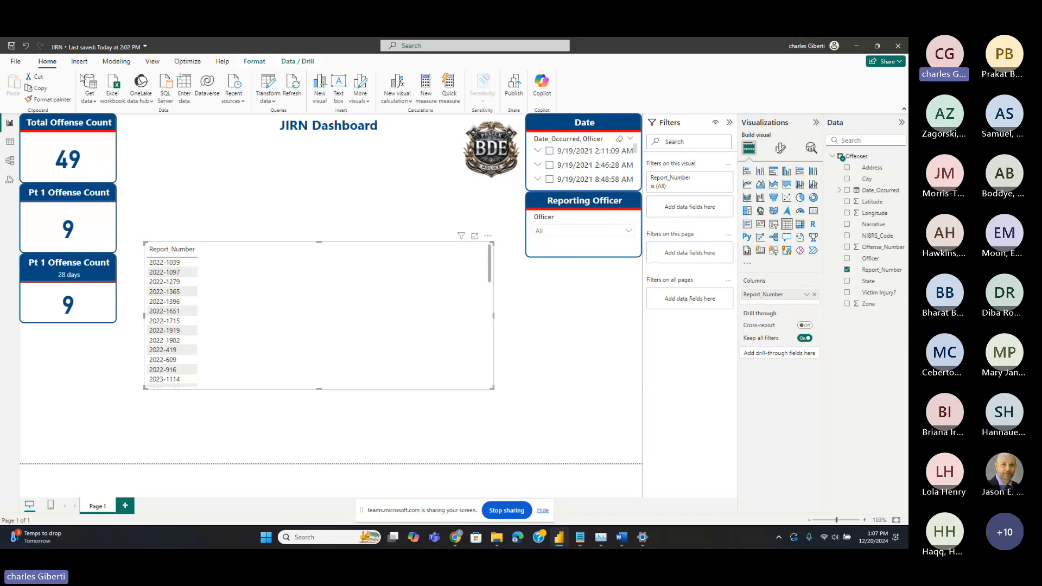
click(26, 46)
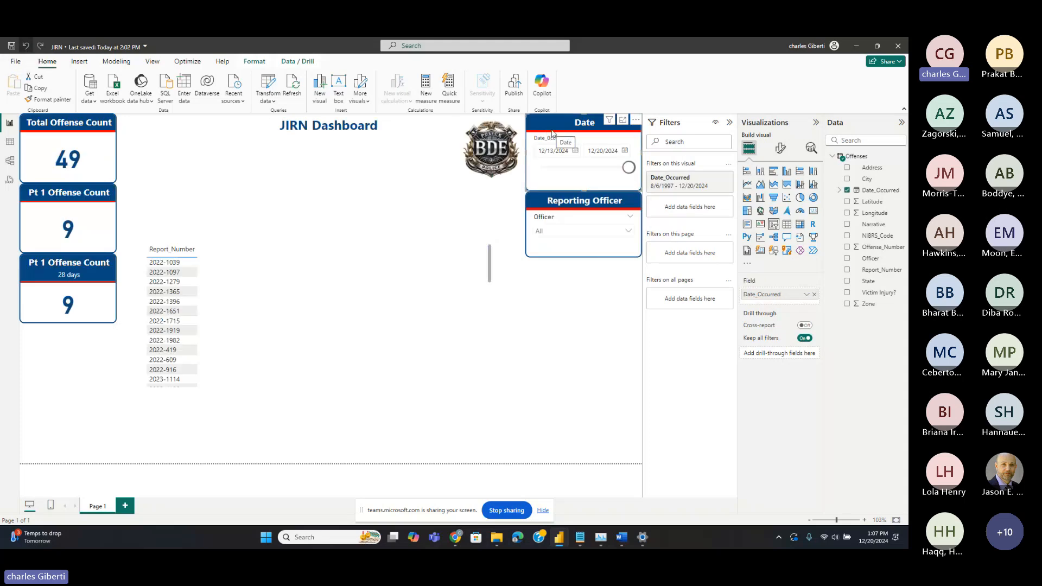
click(553, 377)
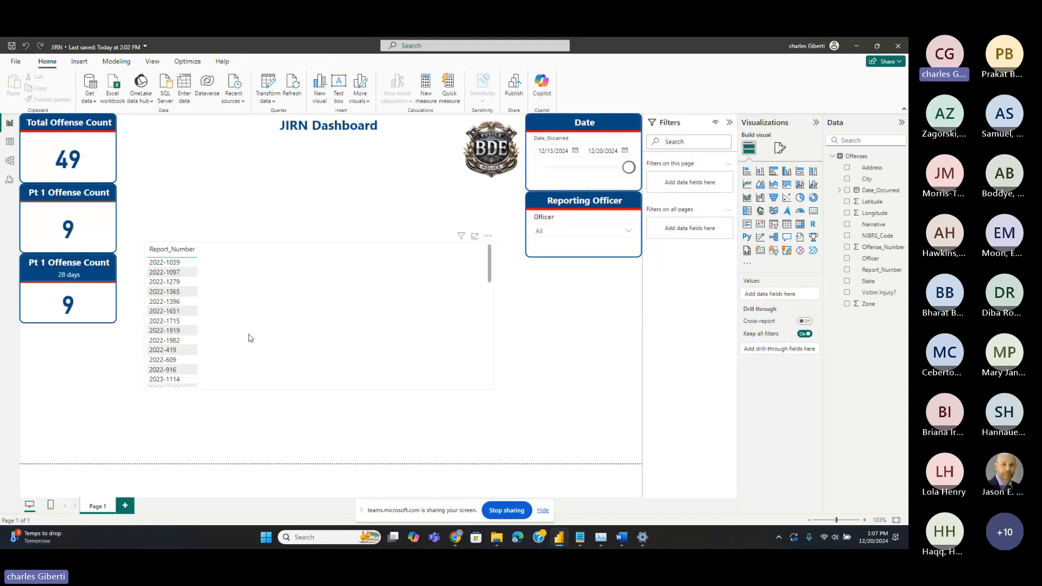
Add Officer and Date_Occurred to the report table, with the date ahead of Report_Number, and remove the date's Quarter level
click(243, 284)
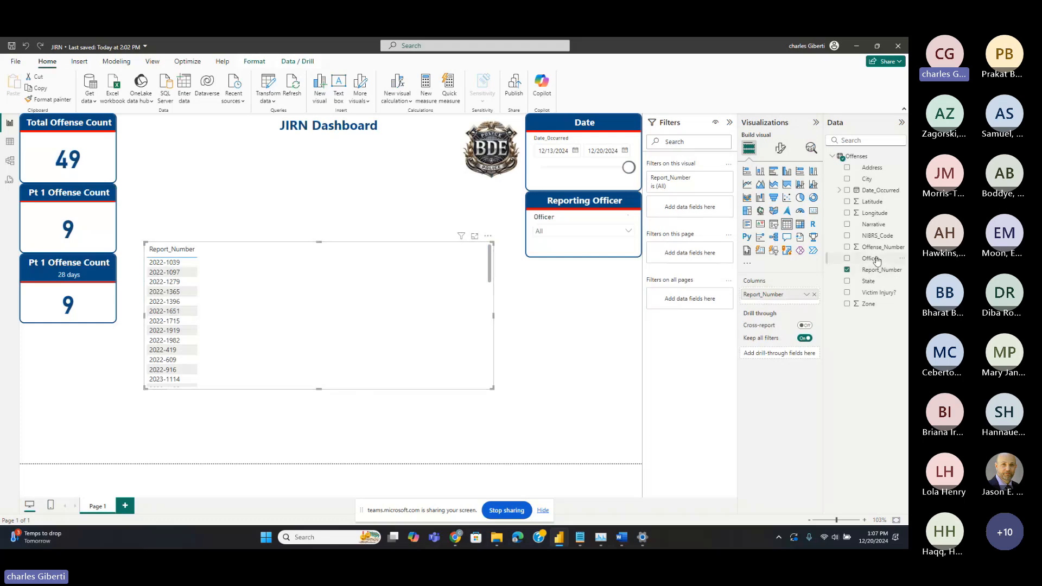
drag(876, 261, 792, 305)
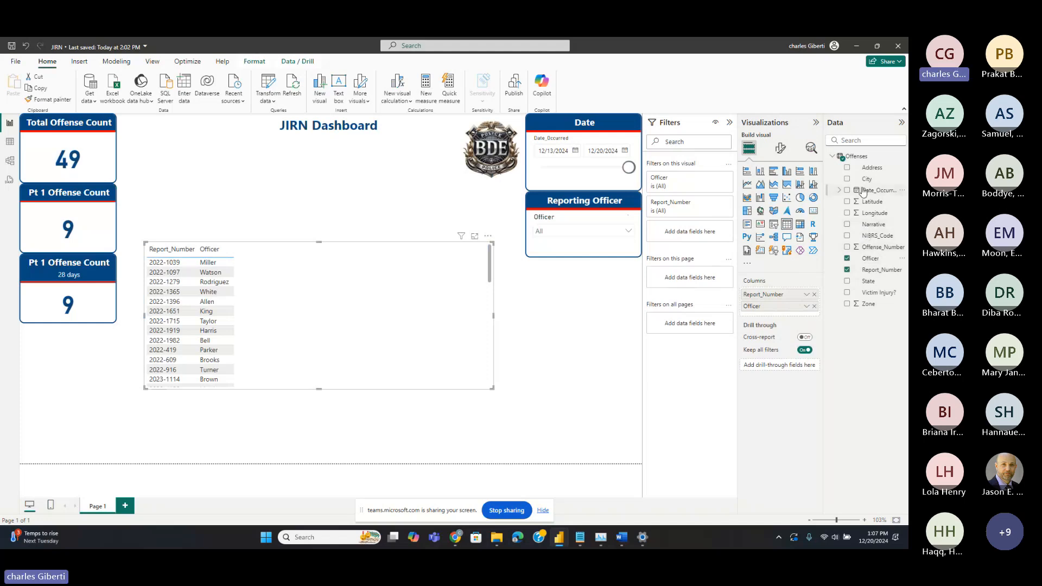
drag(863, 192, 765, 310)
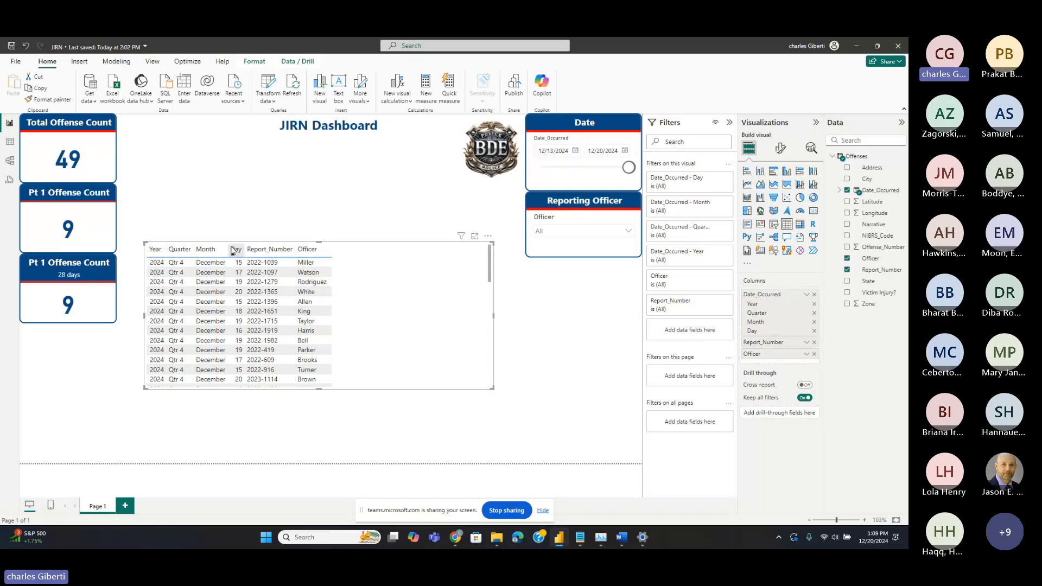
click(814, 313)
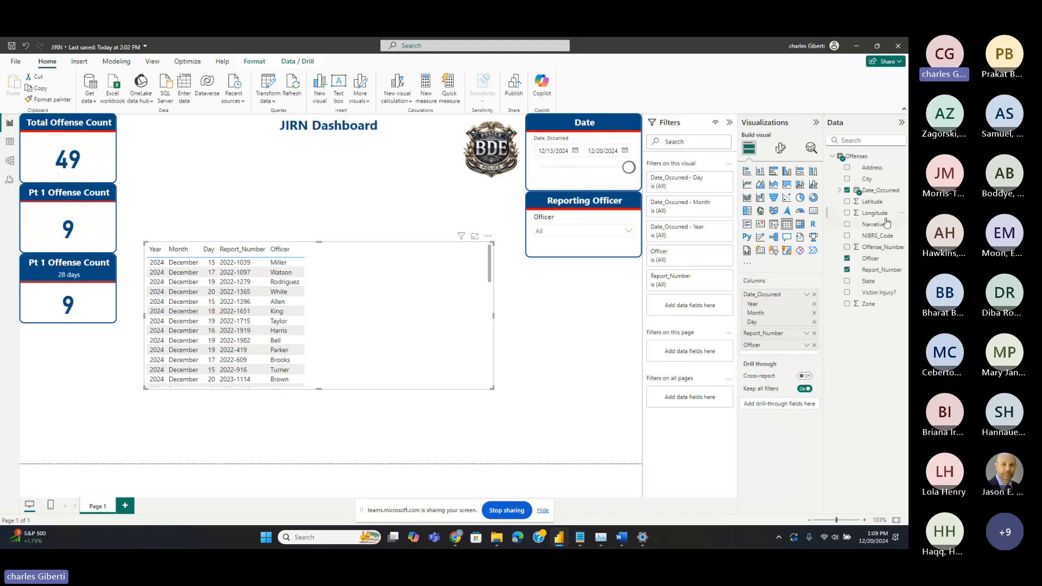
Add Narrative as the table's last column and widen the table to the page edge to view the text
drag(878, 228, 788, 353)
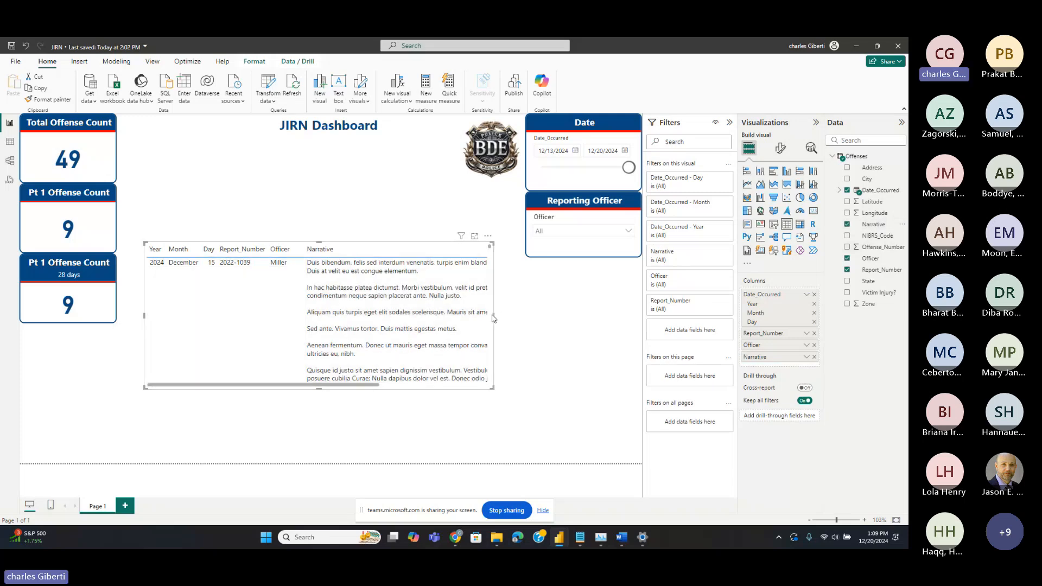
drag(494, 316, 652, 323)
scroll(610, 376, right, 5)
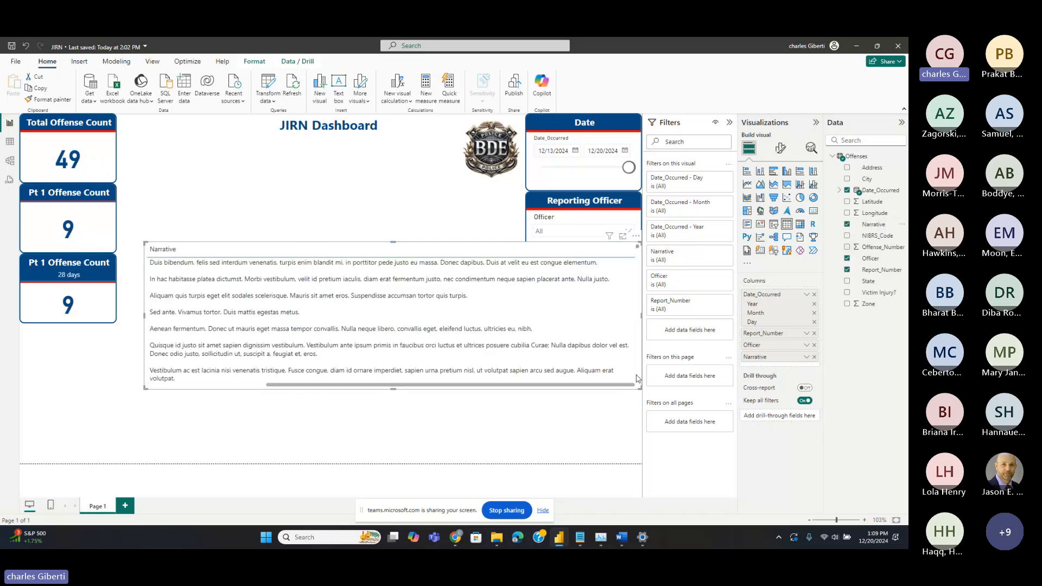
drag(625, 384, 440, 401)
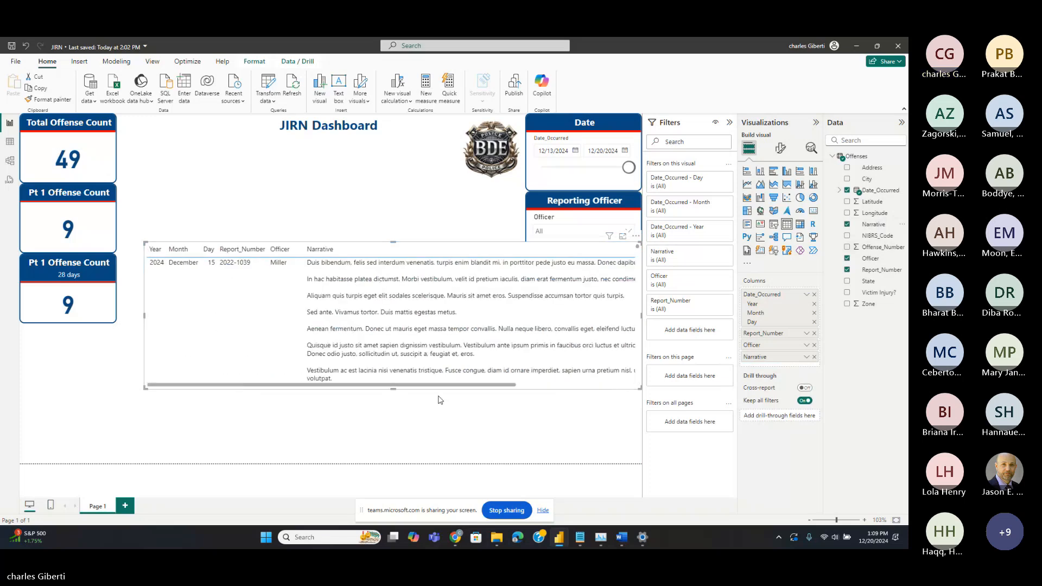
scroll(353, 335, down, 1)
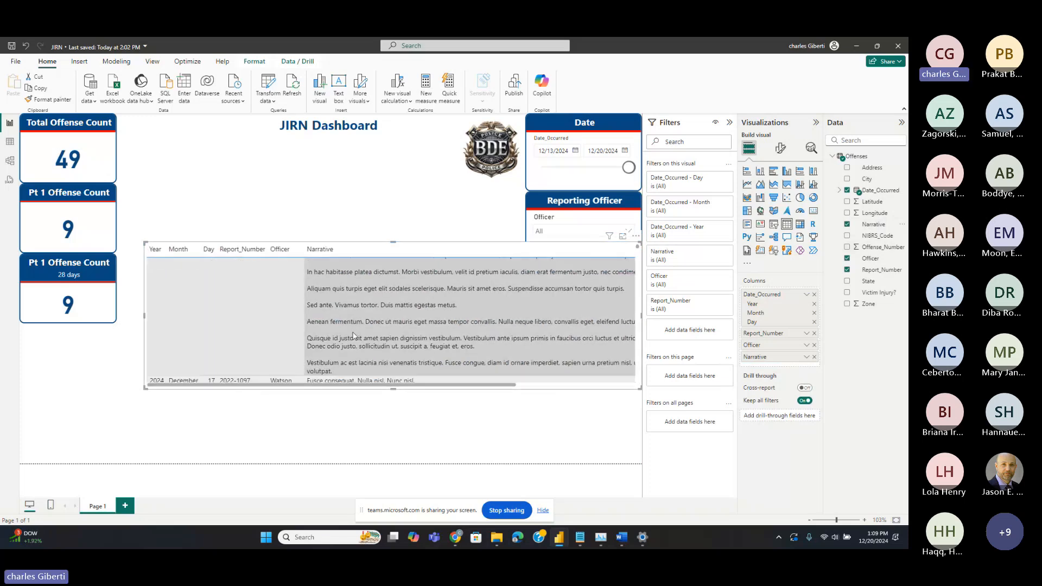
scroll(355, 338, up, 1)
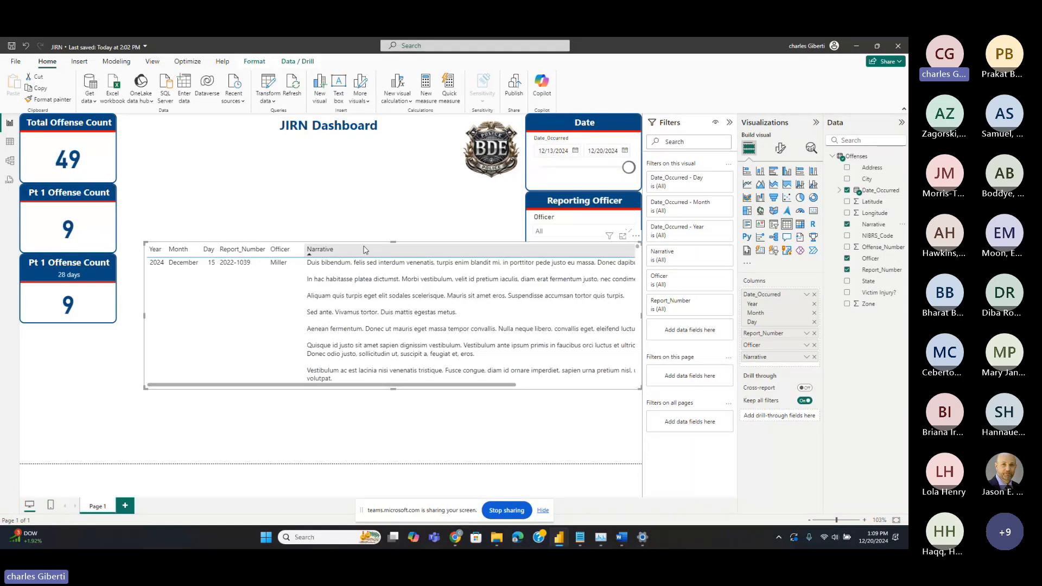
Move the table directly below the count cards, stretch it across the full page width and check the Narrative column's extent
drag(364, 250, 270, 325)
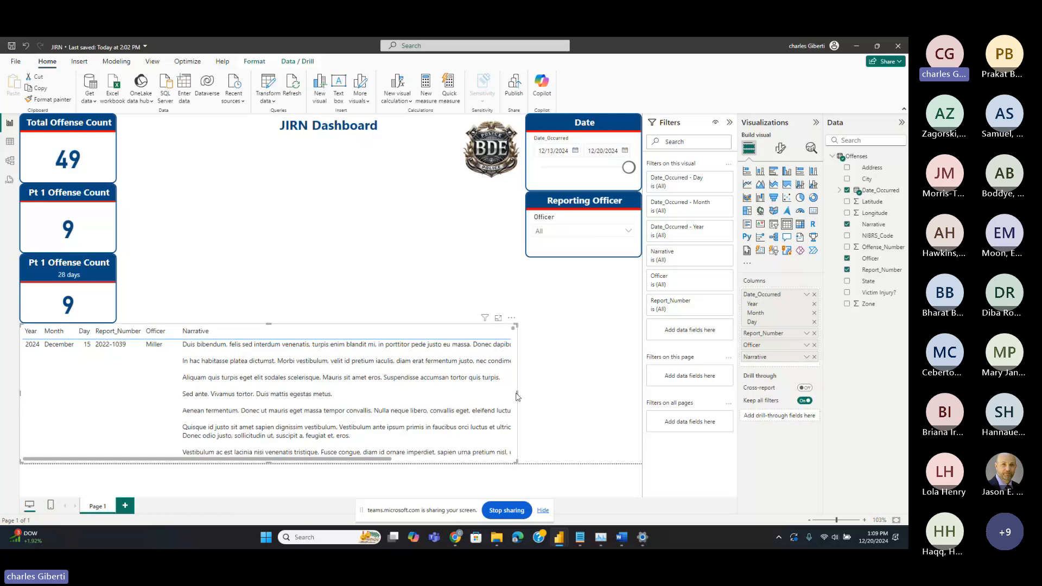
drag(517, 393, 641, 391)
scroll(472, 448, right, 3)
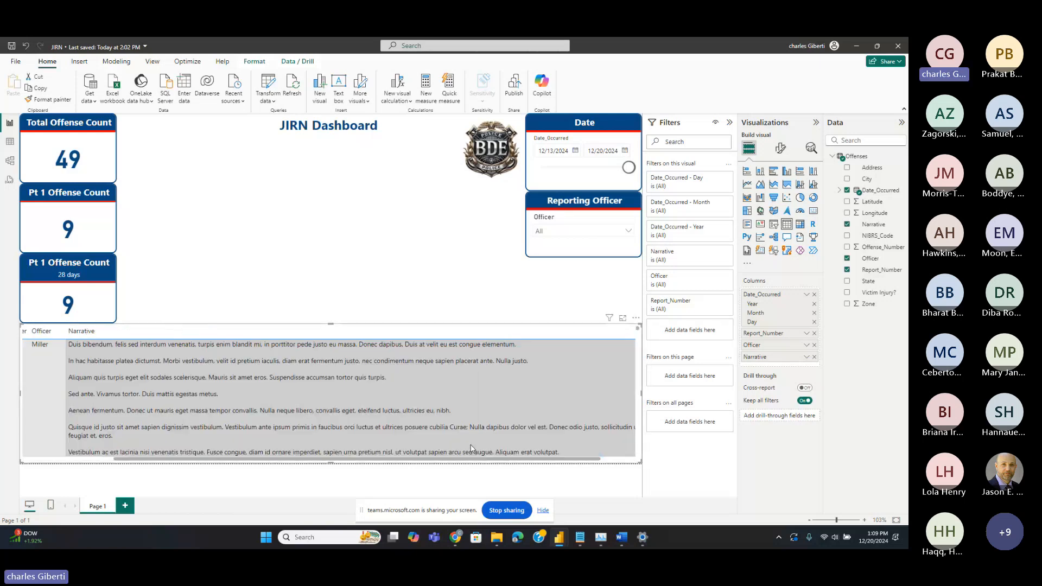
scroll(471, 448, right, 2)
scroll(526, 454, left, 2)
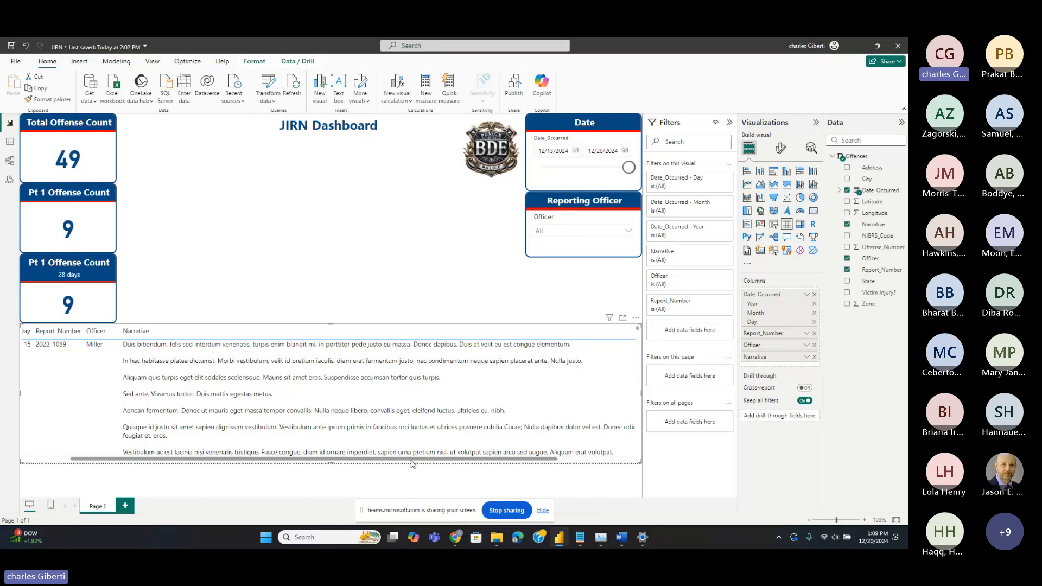
scroll(412, 461, left, 2)
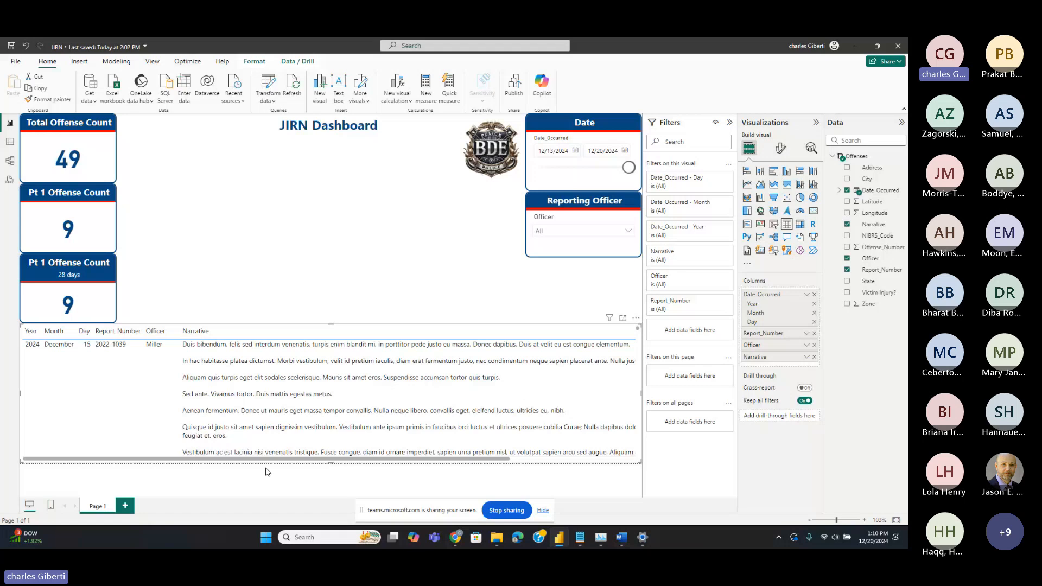
scroll(600, 362, right, 2)
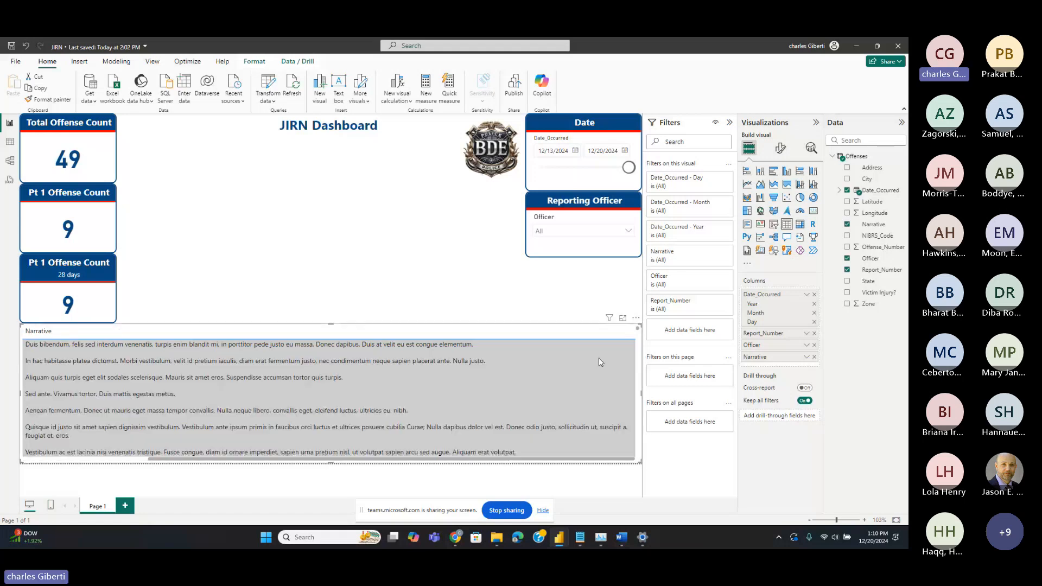
scroll(598, 357, left, 1)
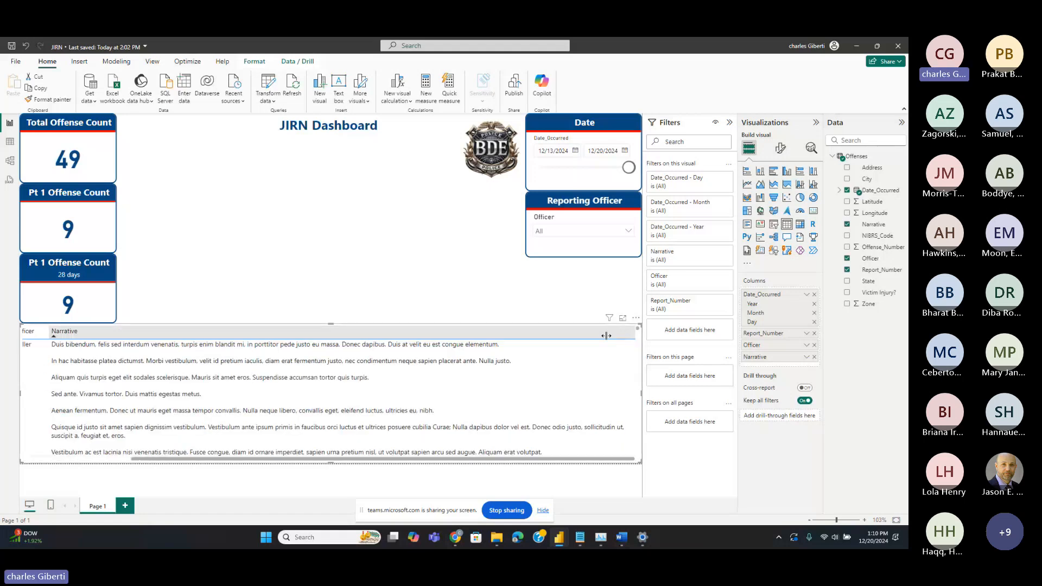
Narrow the Narrative column so all columns fit in the table, and look through the wrapped report rows
drag(606, 336, 294, 346)
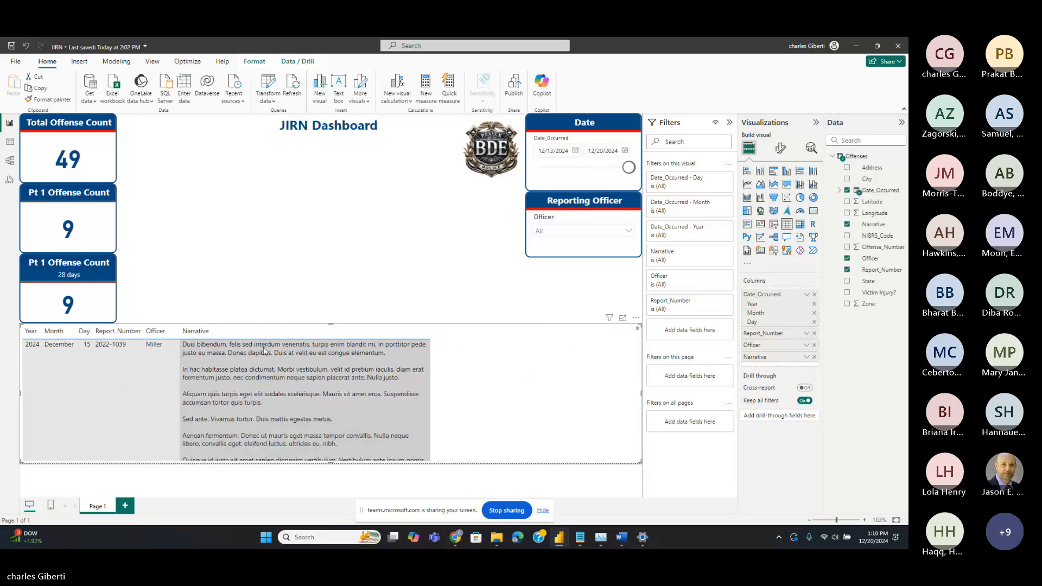
scroll(208, 379, down, 2)
scroll(207, 378, down, 1)
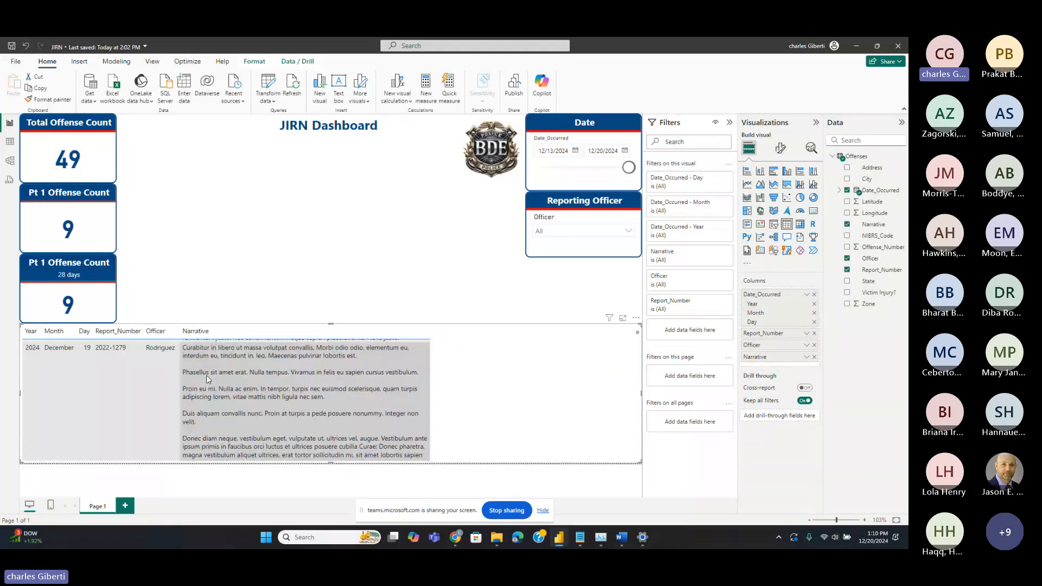
scroll(207, 379, down, 1)
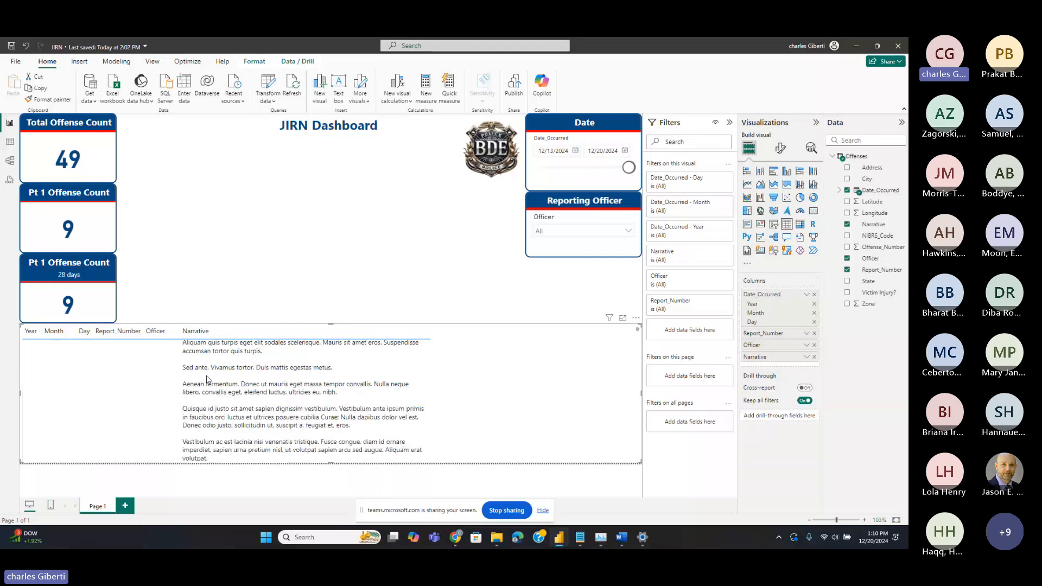
scroll(283, 399, down, 1)
scroll(283, 399, down, 2)
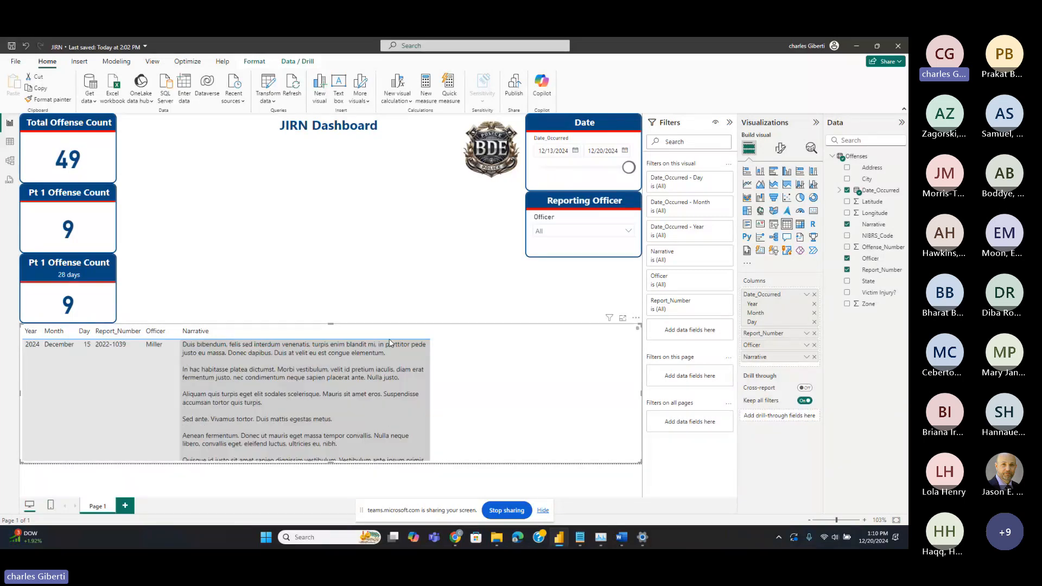
Narrow the Narrative column slightly more, shrink the table to its columns' width and place it beside the lowest count card
drag(430, 332, 402, 332)
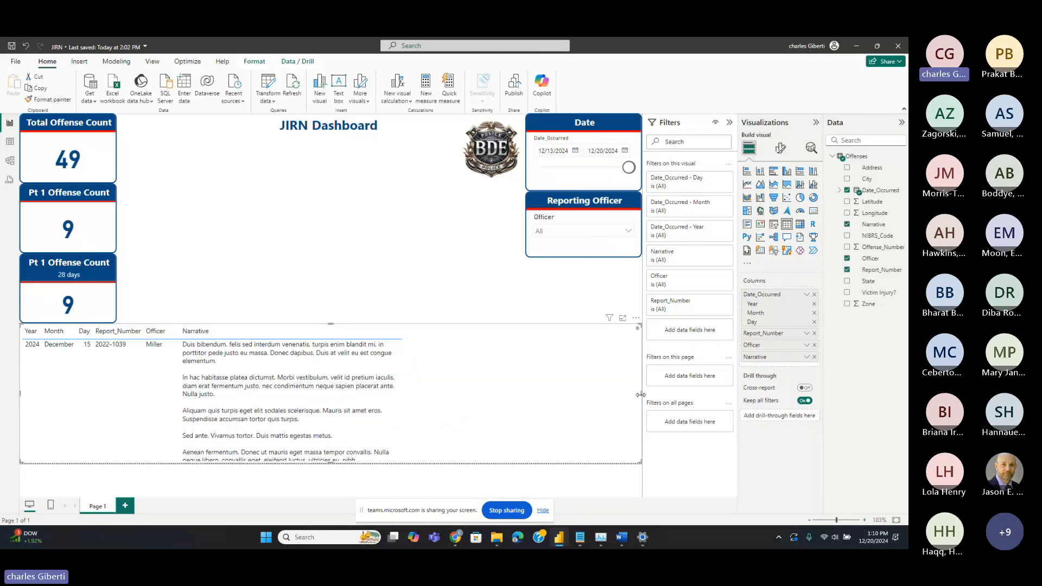
drag(613, 395, 413, 390)
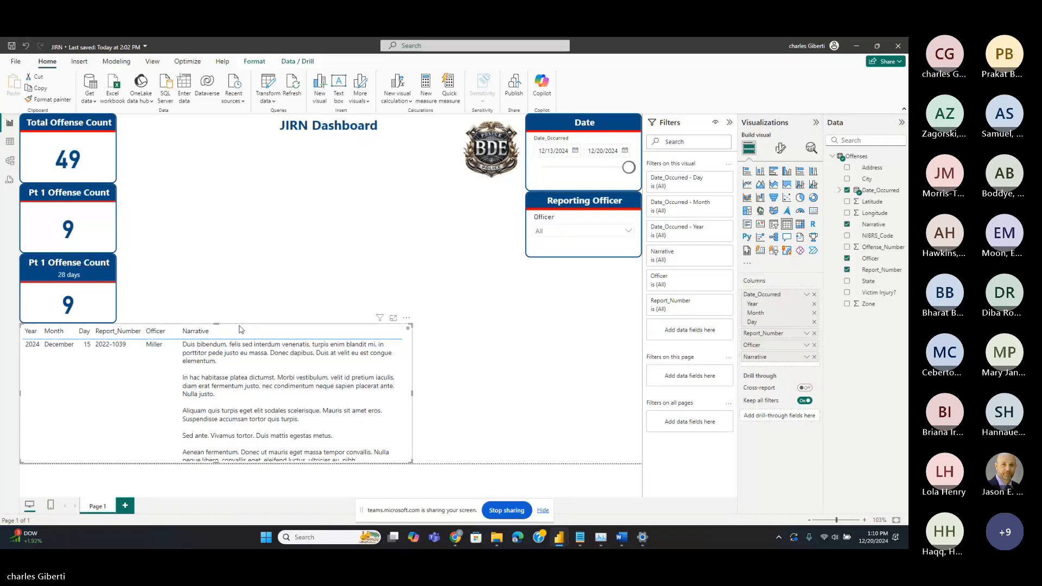
drag(244, 326, 354, 302)
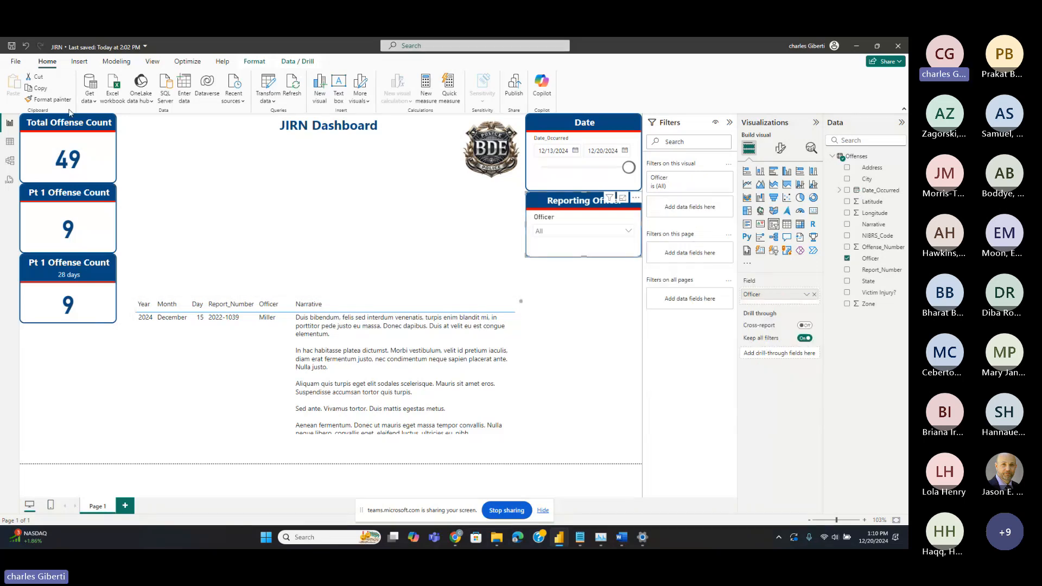
Copy the Reporting Officer slicer's formatting onto the report table with Format painter, and widen the table beyond its Narrative column
click(53, 99)
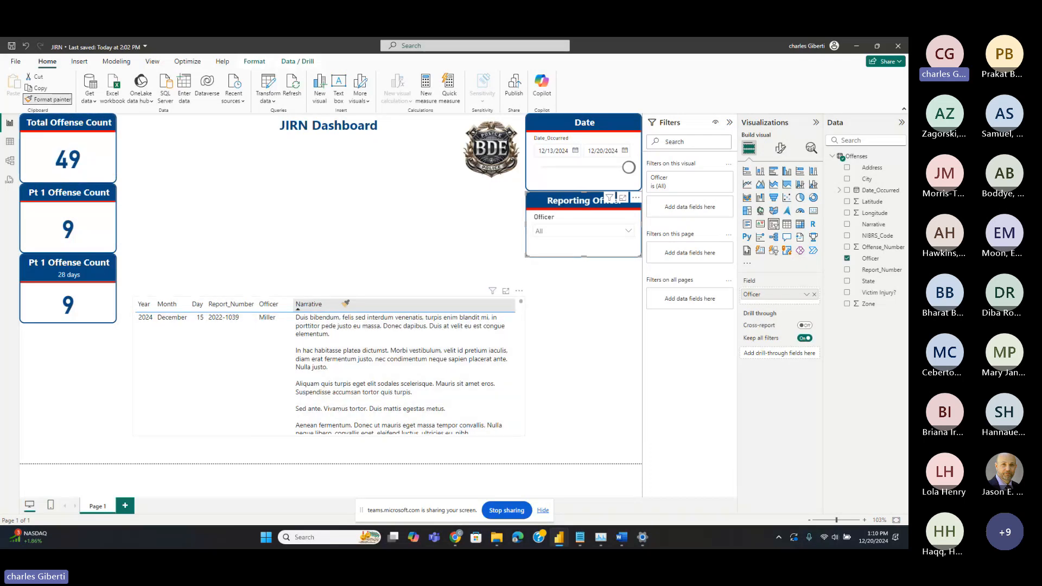
scroll(347, 304, down, 2)
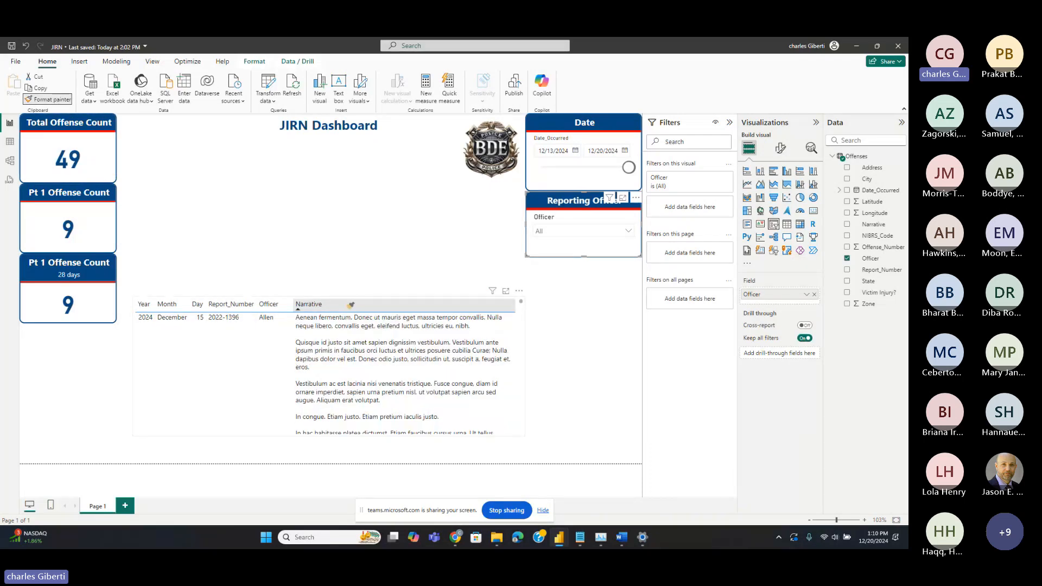
click(351, 305)
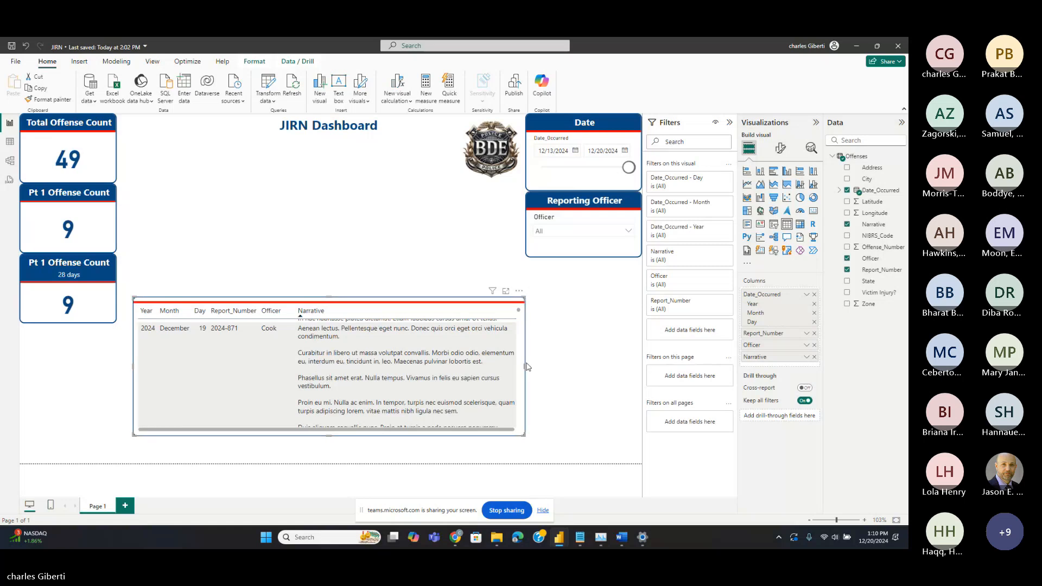
drag(527, 367, 623, 367)
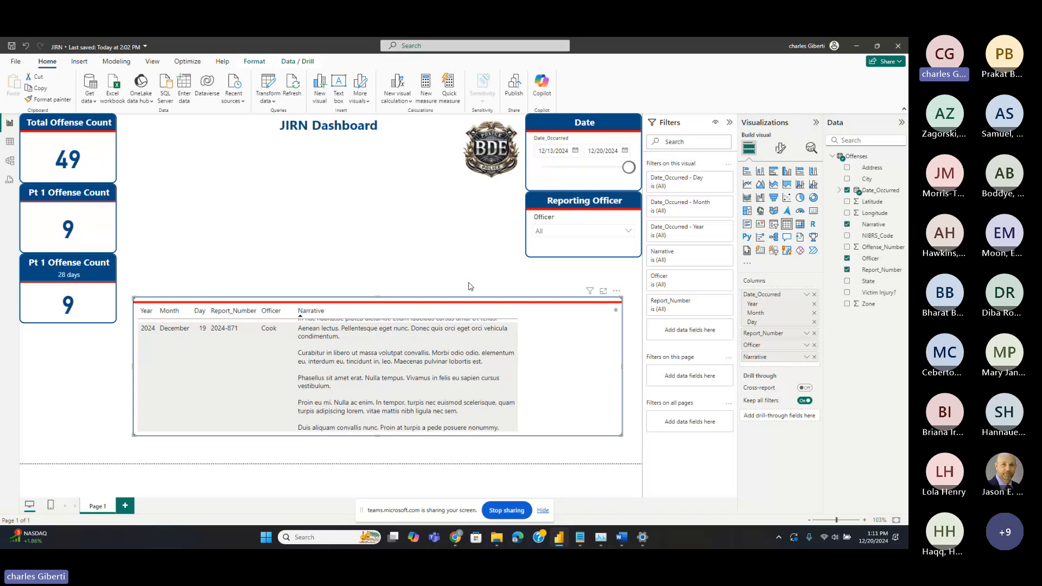
Narrow the report table until its outer edge sits just past the Narrative column, in line with the slicers' inner edge
click(487, 327)
click(488, 326)
drag(622, 369, 567, 389)
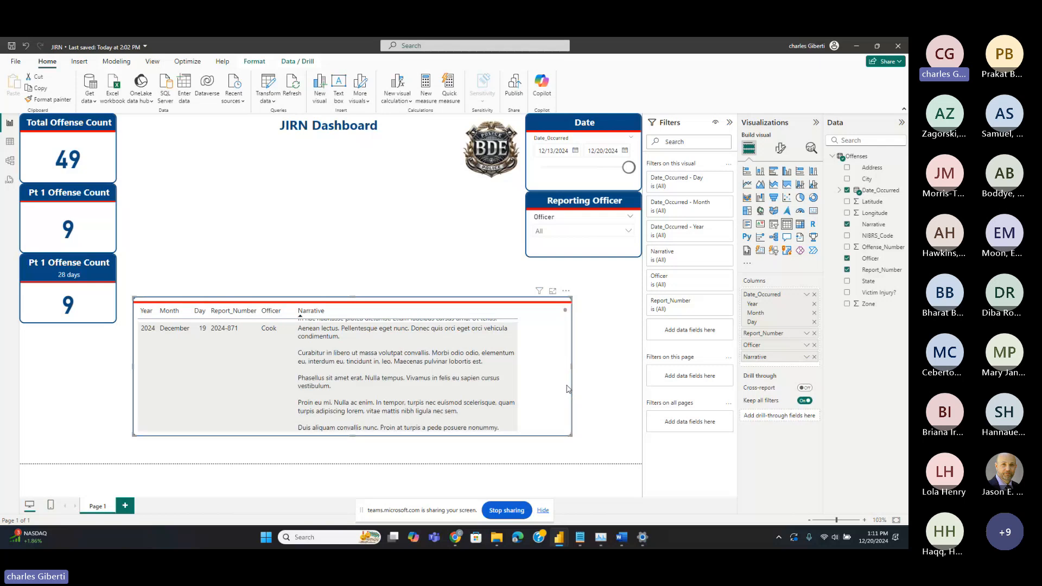
click(407, 226)
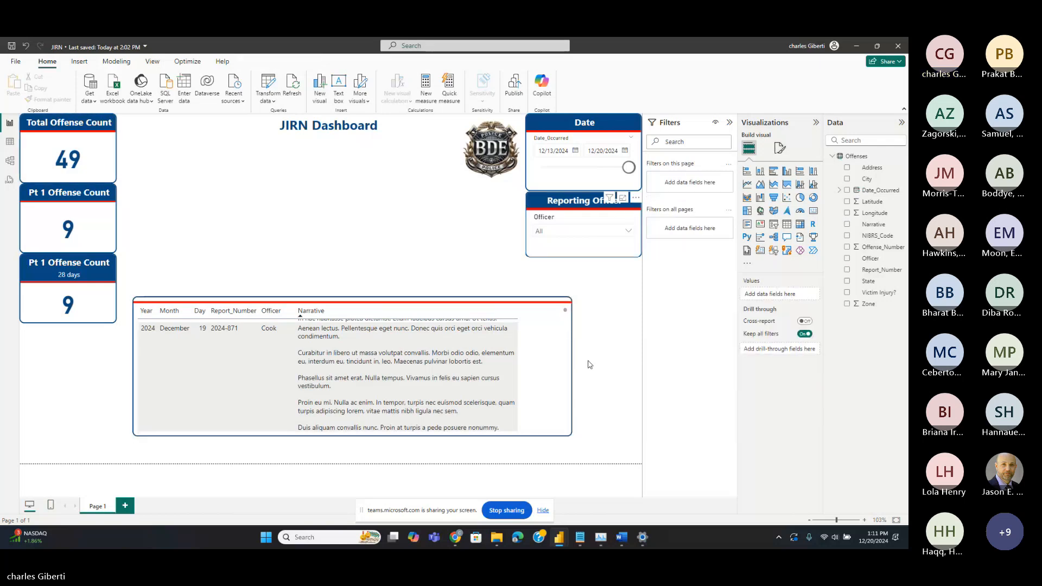
click(573, 384)
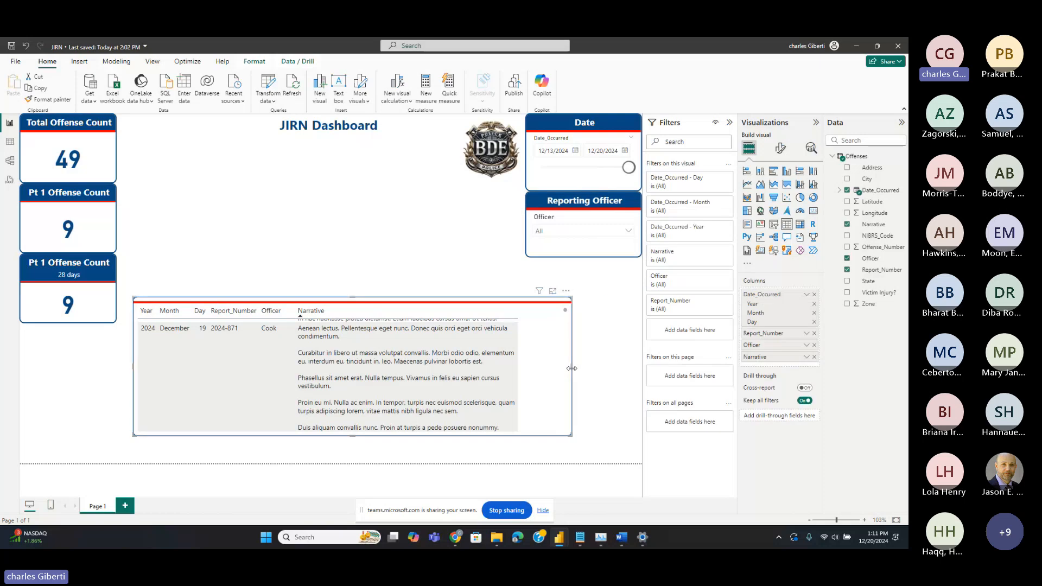
drag(572, 385, 608, 372)
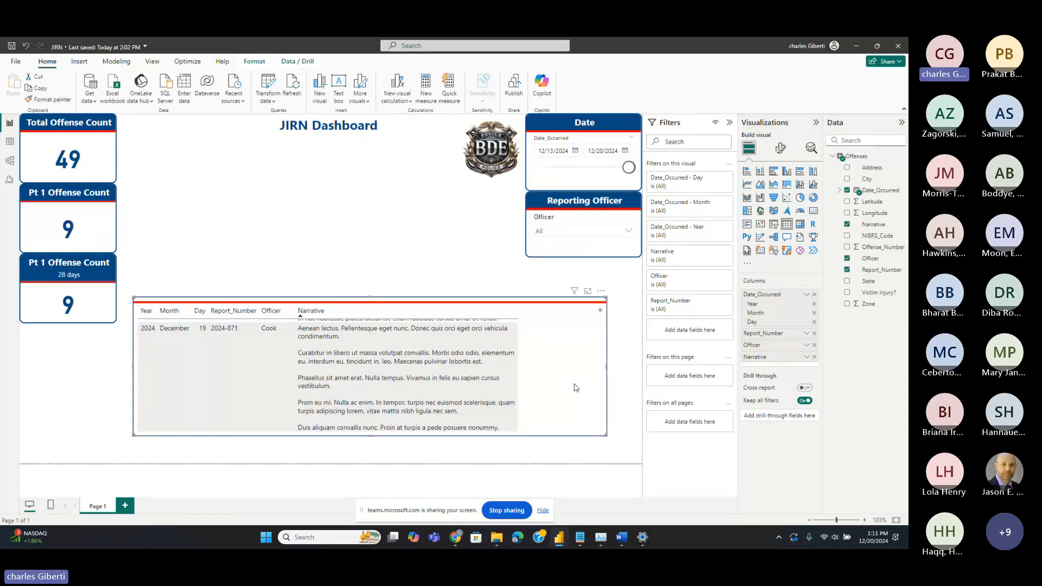
drag(606, 370, 526, 372)
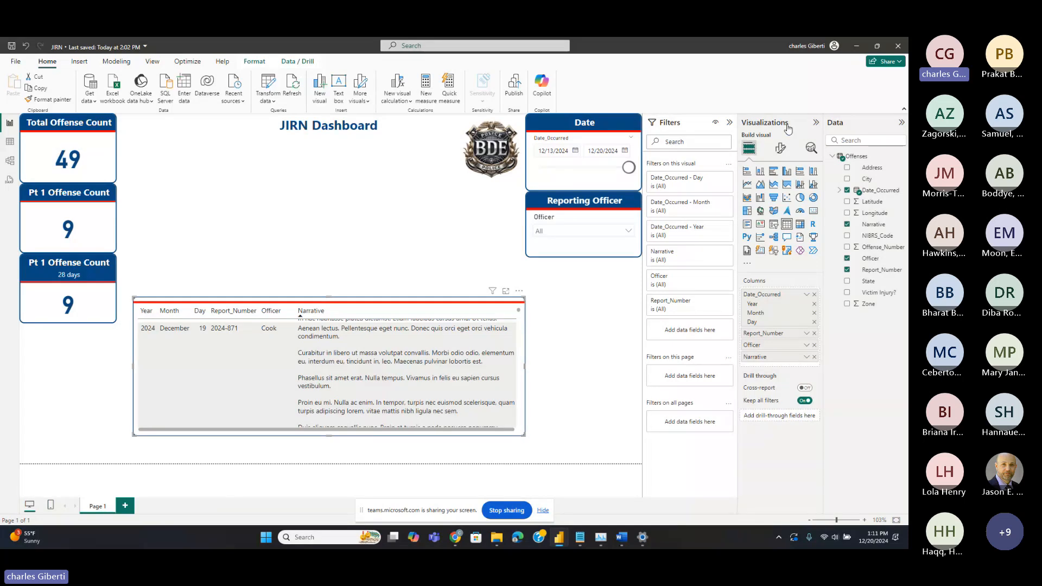
Set the report table's title text to "Details"
click(780, 150)
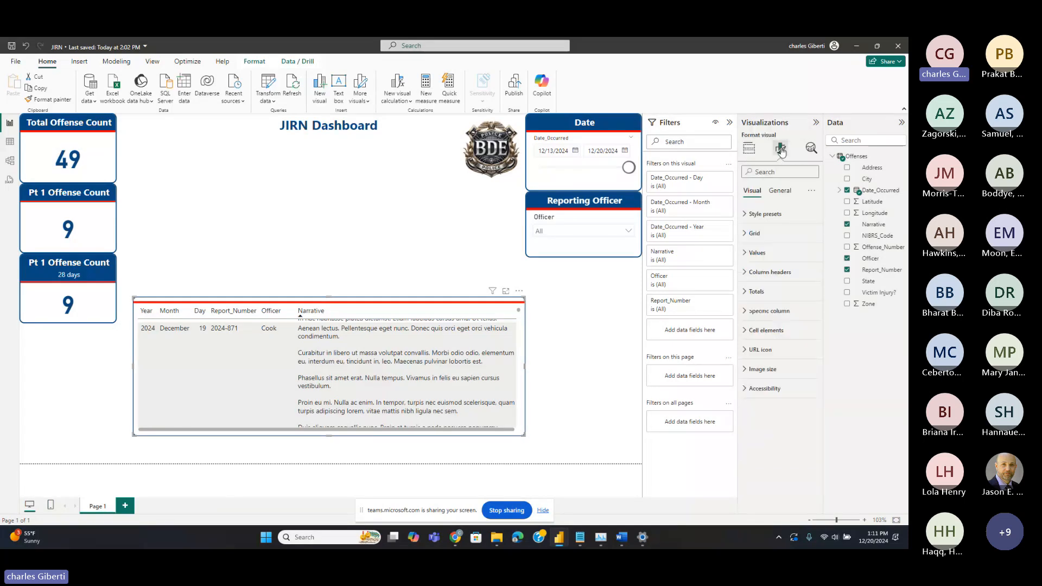
click(782, 191)
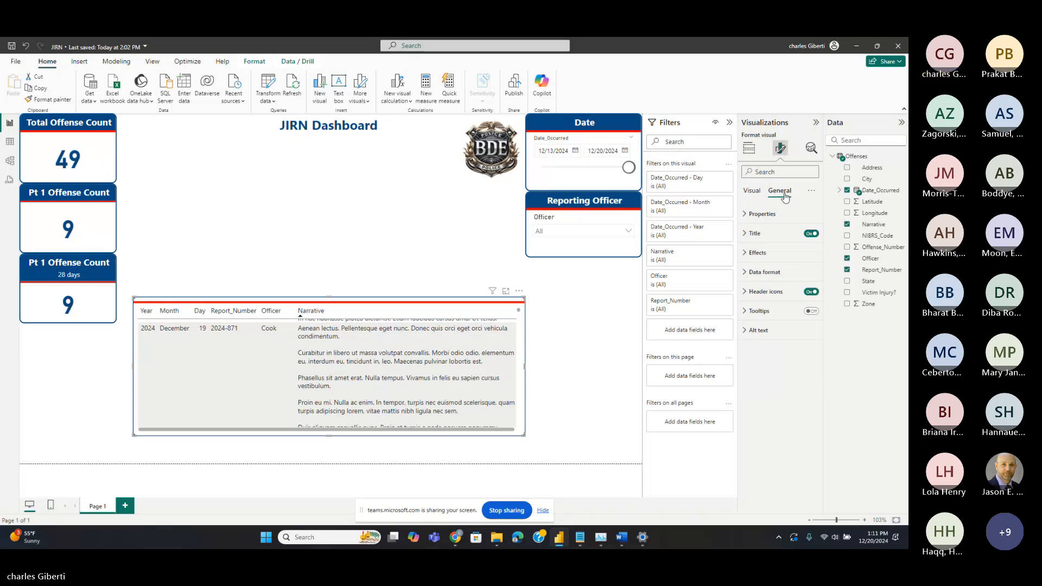
click(760, 234)
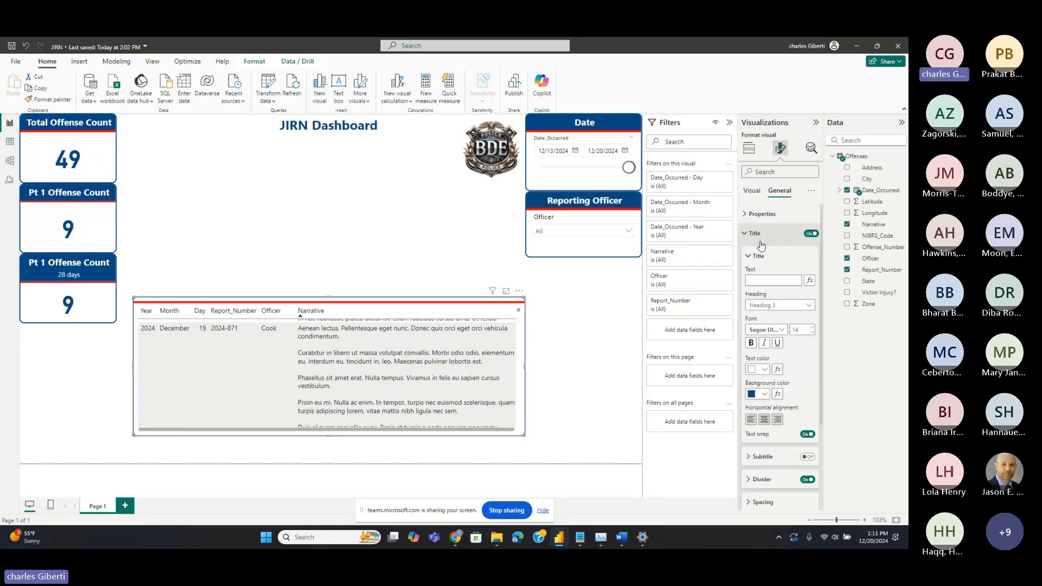
click(778, 282)
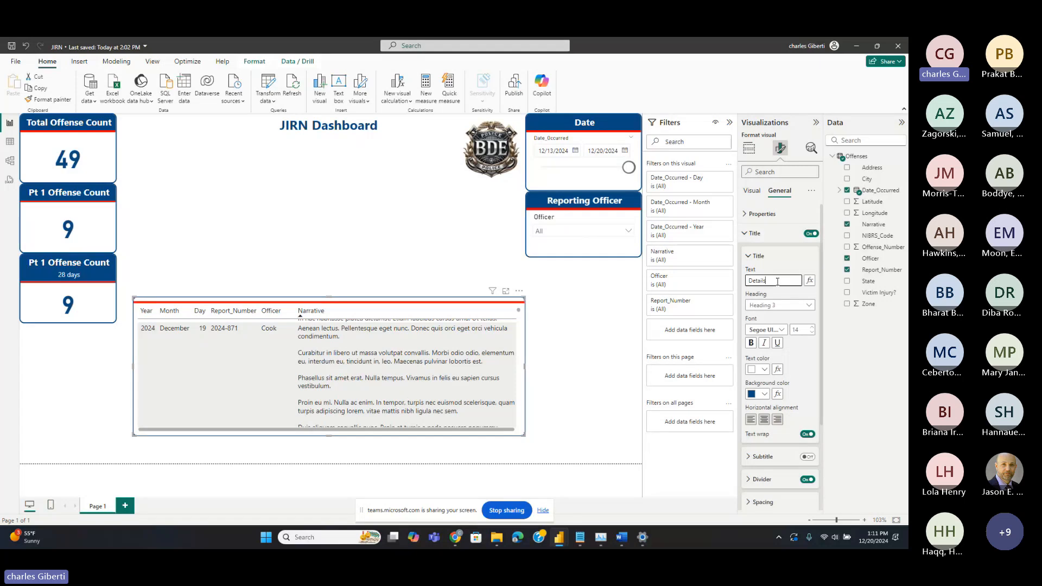
text(Details)
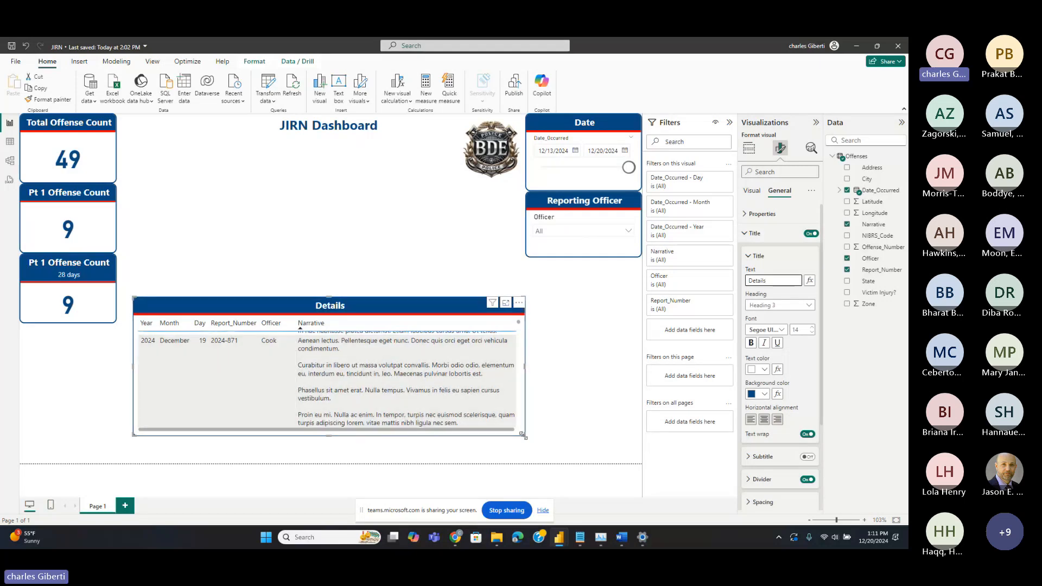
Enlarge the Details table slightly, move it down to the bottom edge of the page and return to its first report row
drag(524, 435, 544, 443)
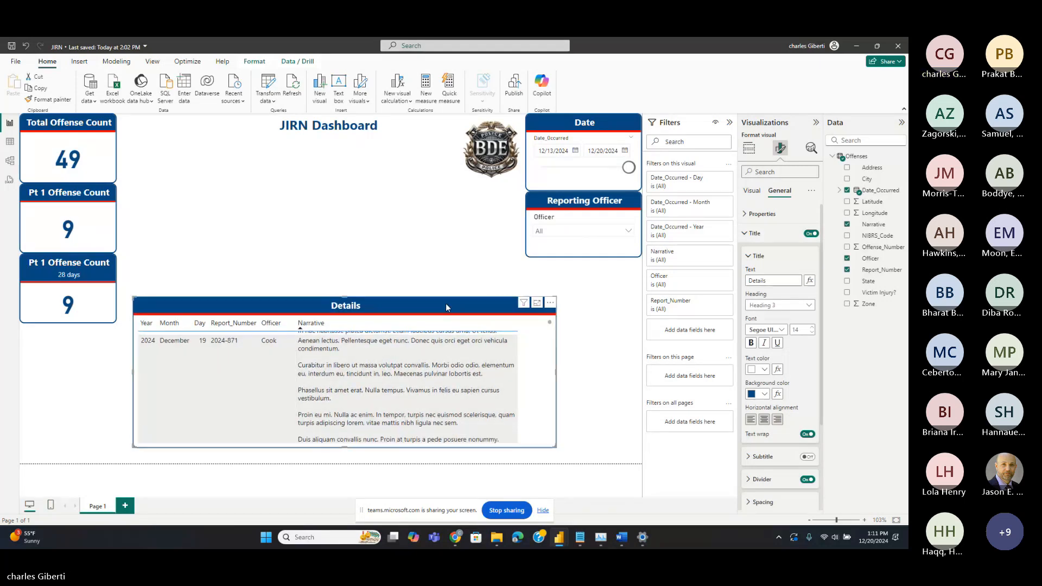
drag(445, 304, 438, 318)
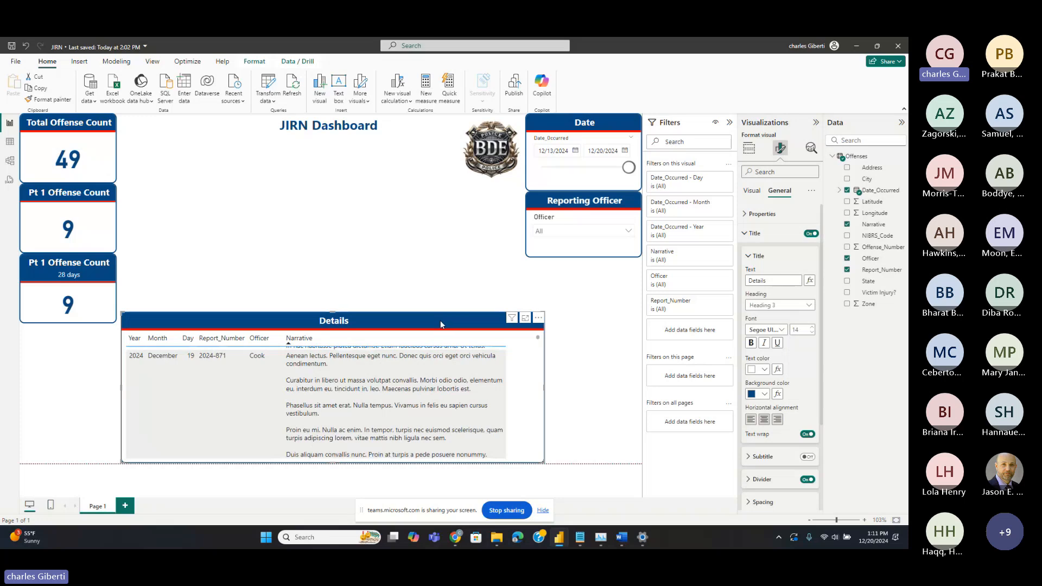
scroll(443, 378, up, 3)
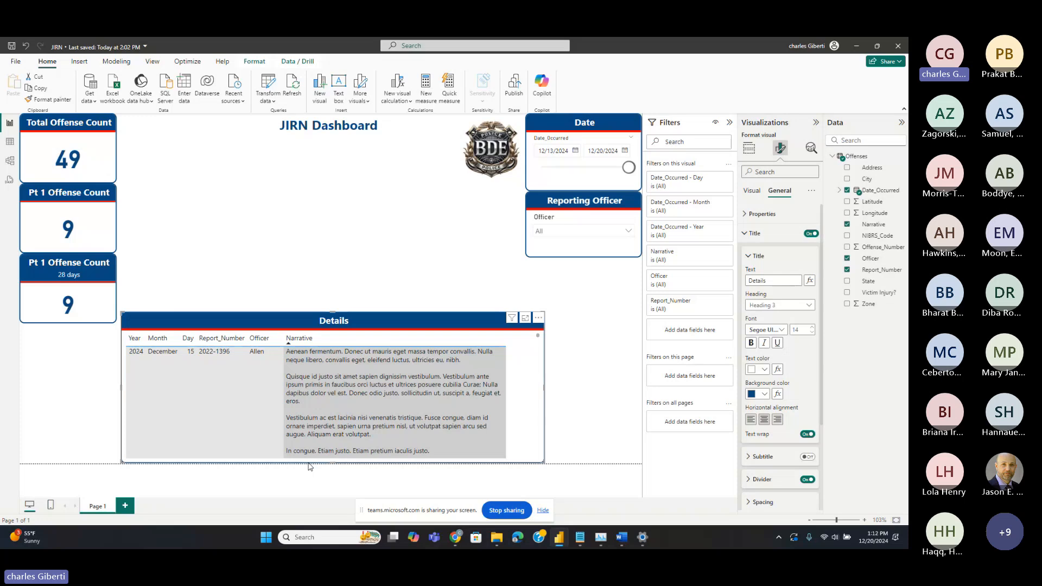
Add a second report page and return to Page 1
click(125, 507)
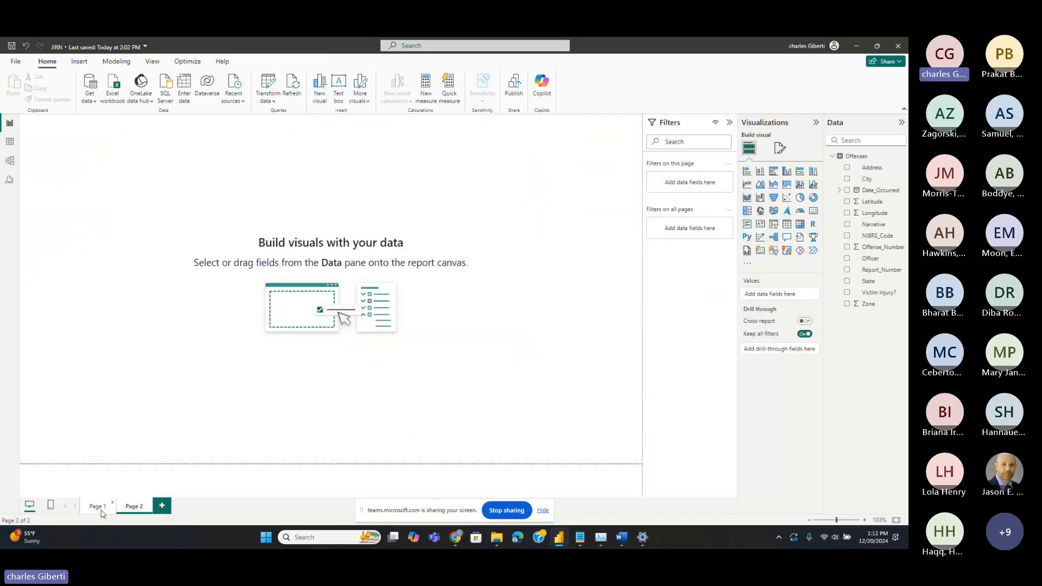
click(104, 511)
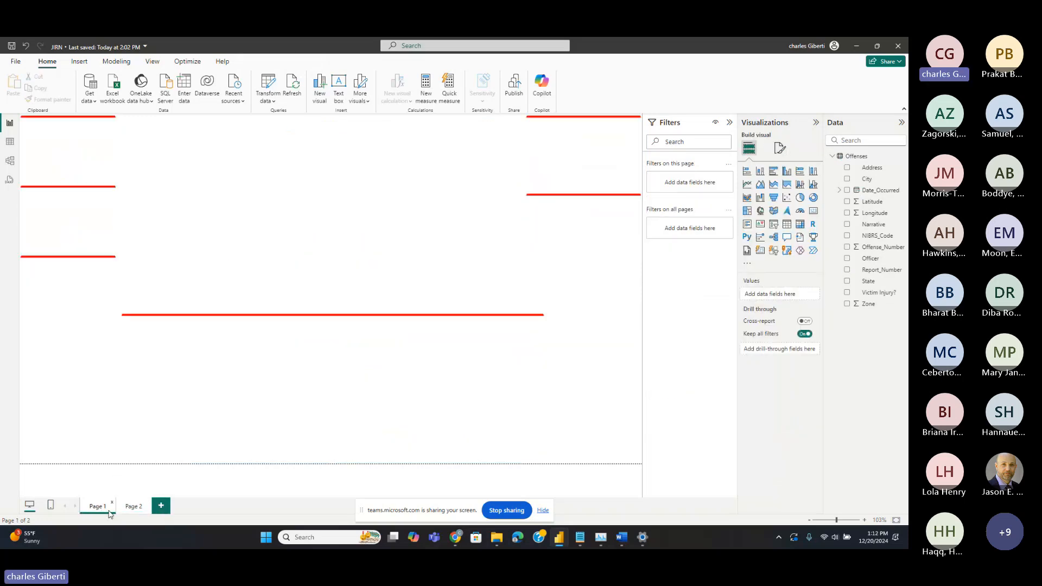
click(136, 510)
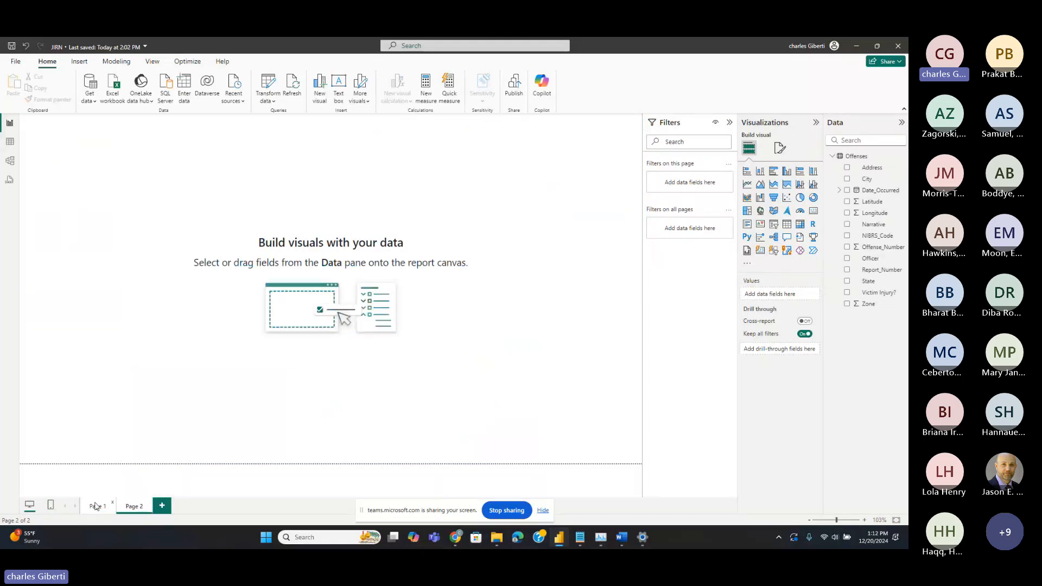
click(96, 506)
Copy the Details table from Page 1, paste it onto Page 2 and move the copy slightly higher
right_click(237, 322)
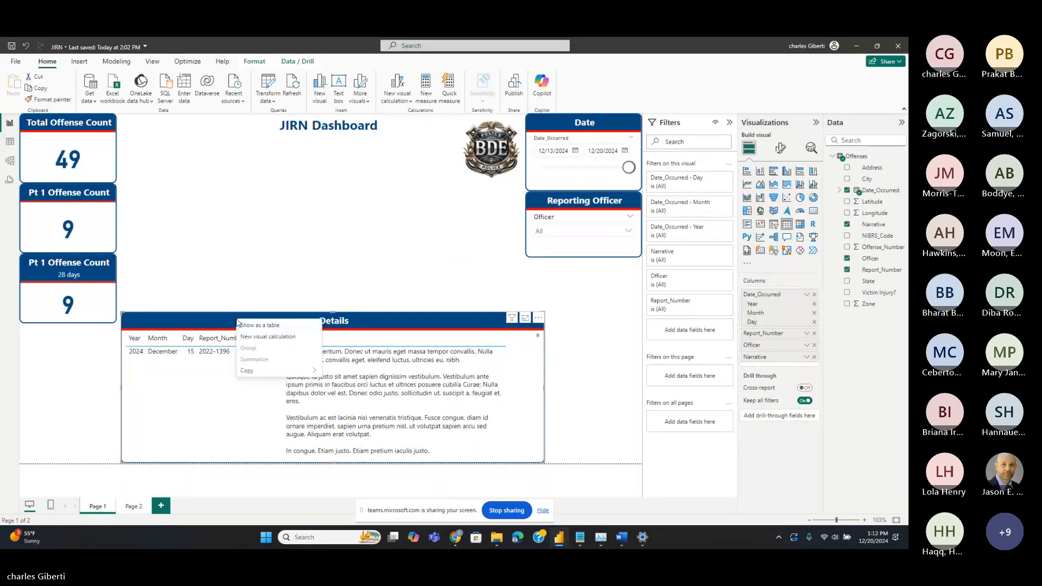
mouse_move(303, 371)
click(196, 311)
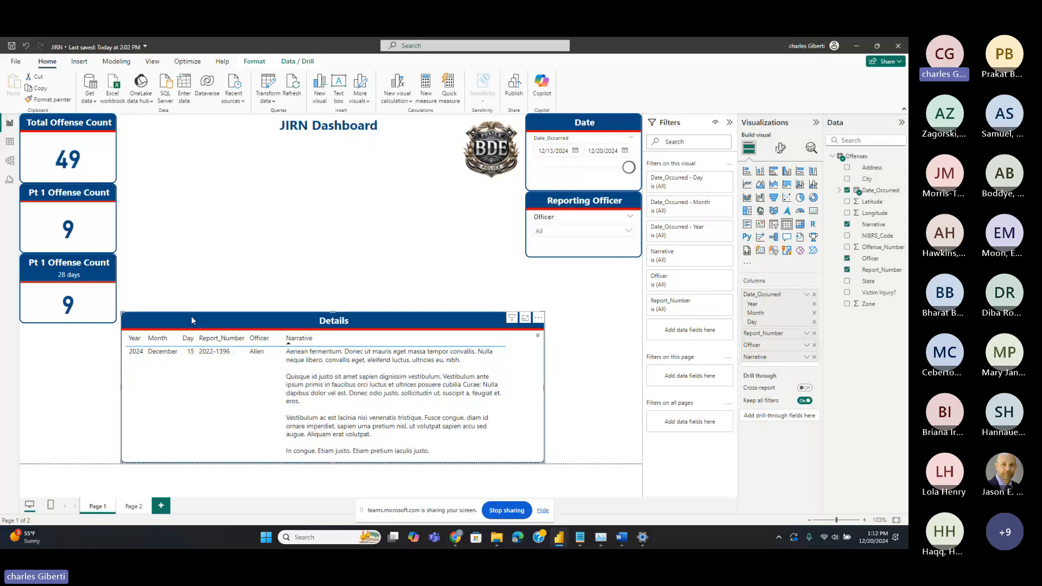
right_click(198, 320)
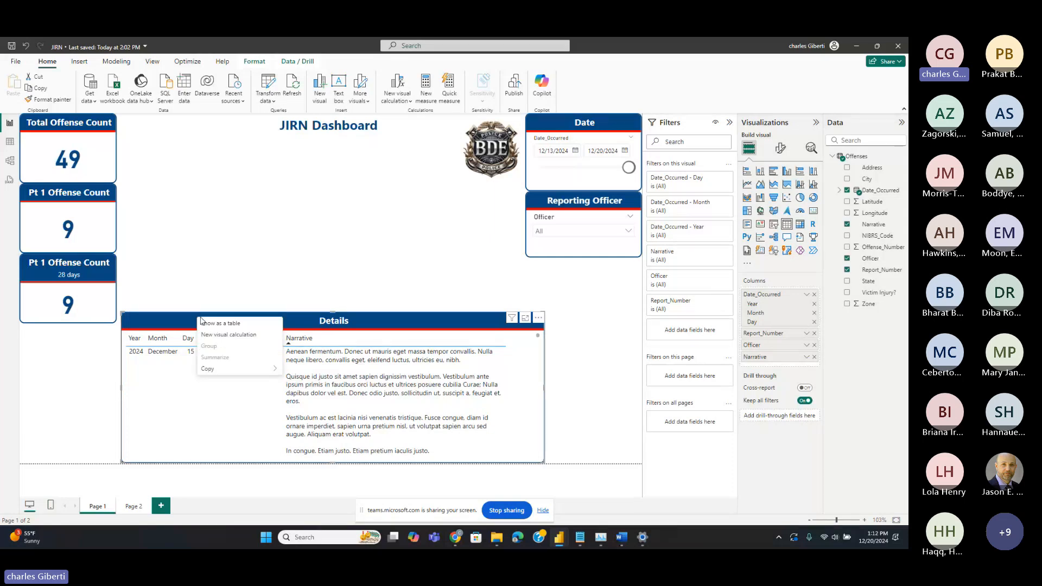
mouse_move(227, 370)
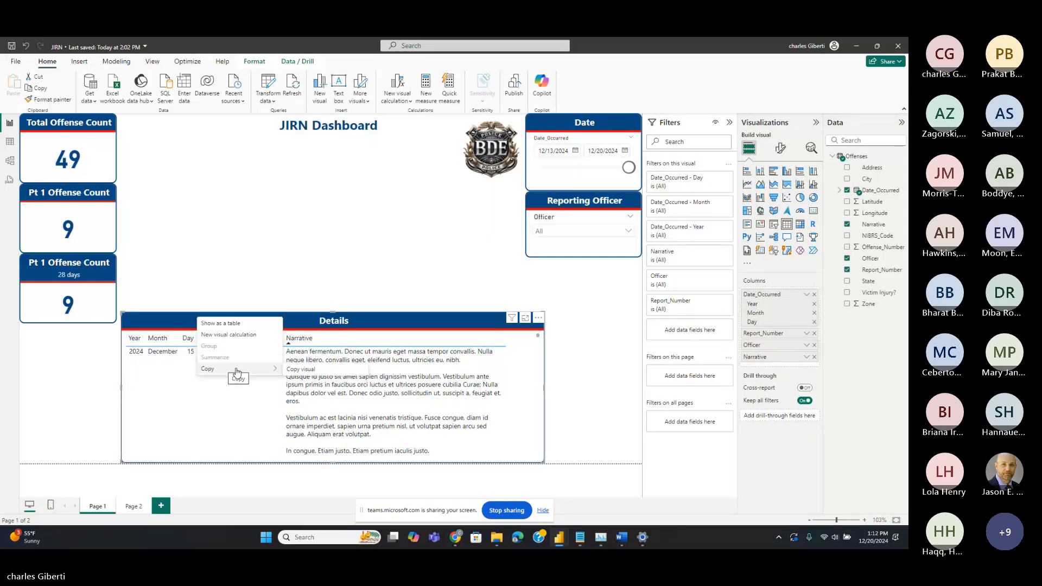
click(235, 371)
click(135, 507)
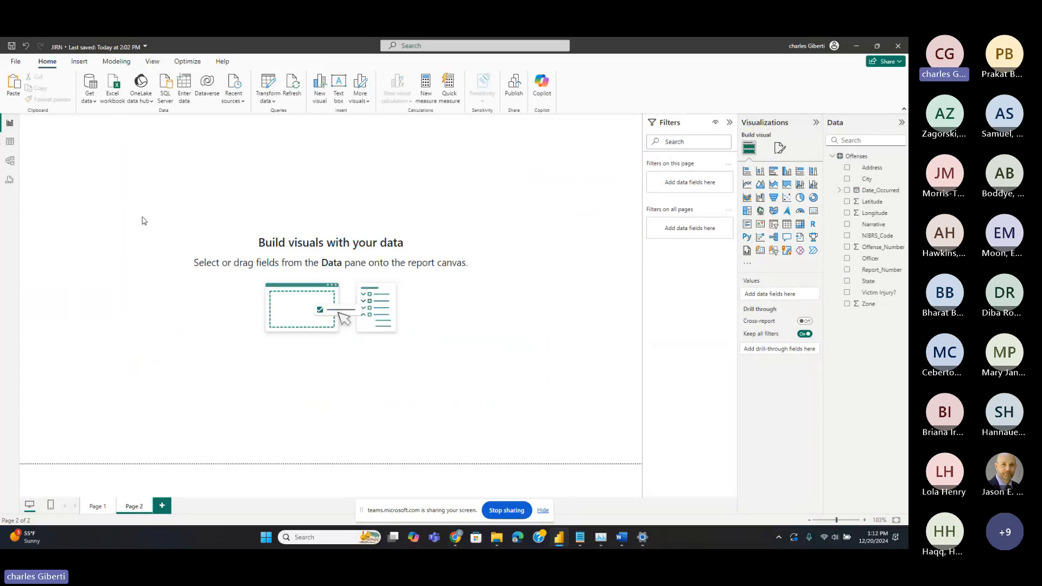
click(14, 85)
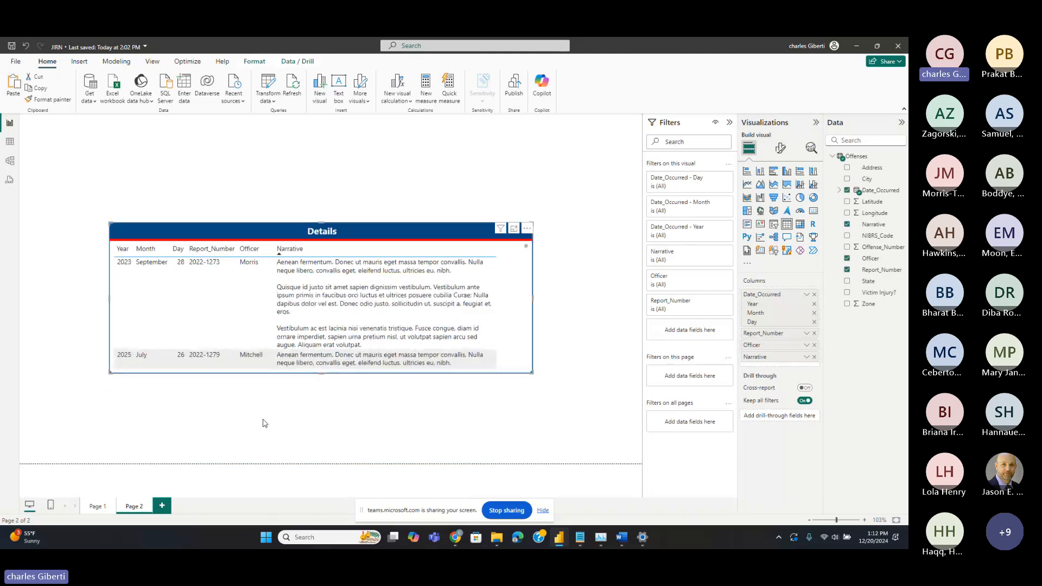
click(264, 423)
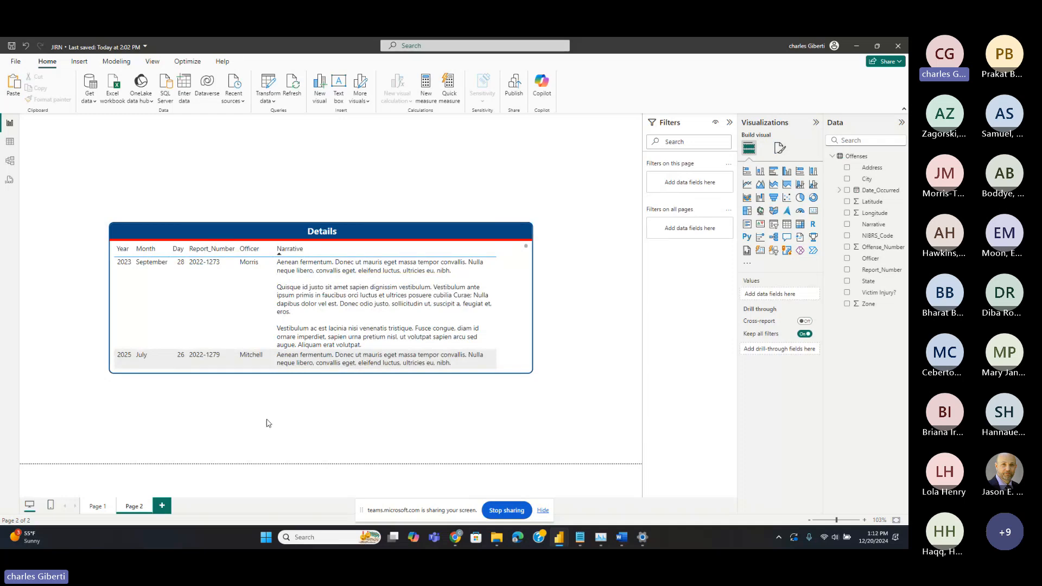
drag(340, 225, 348, 186)
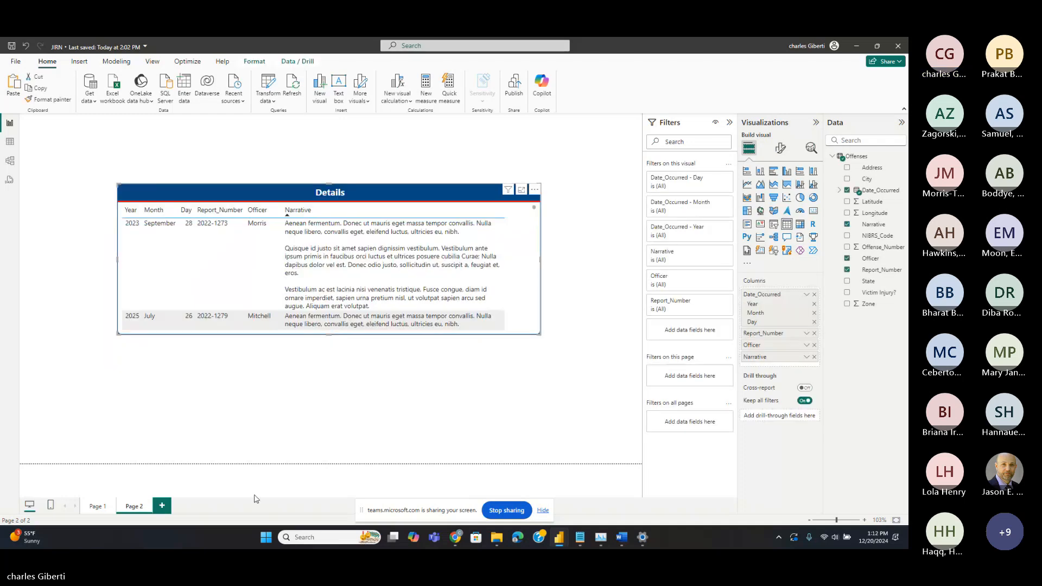
Delete the Details table from Page 1, look over the copy on Page 2 and return to Page 1
click(100, 509)
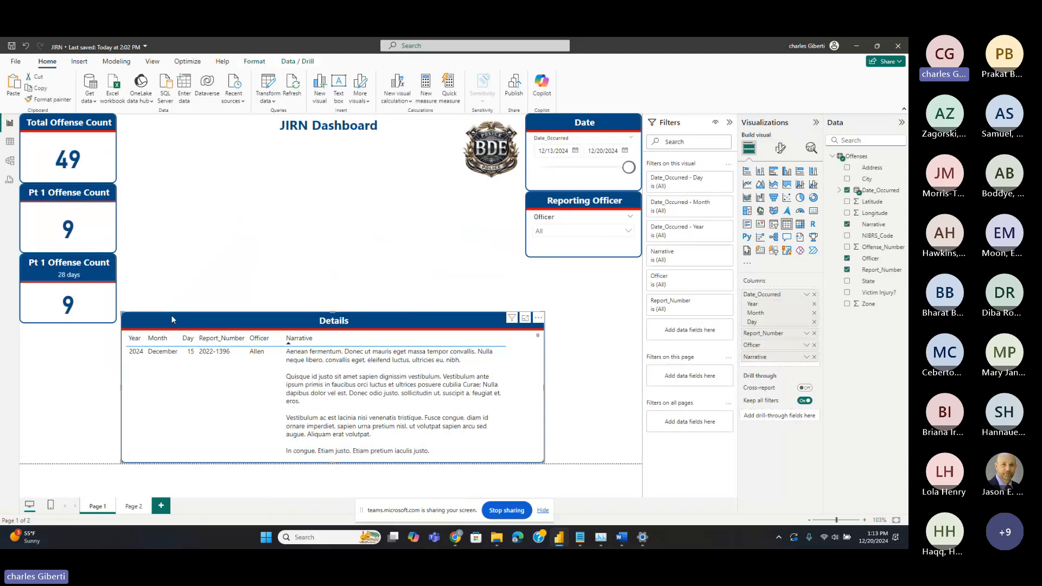
key(Delete)
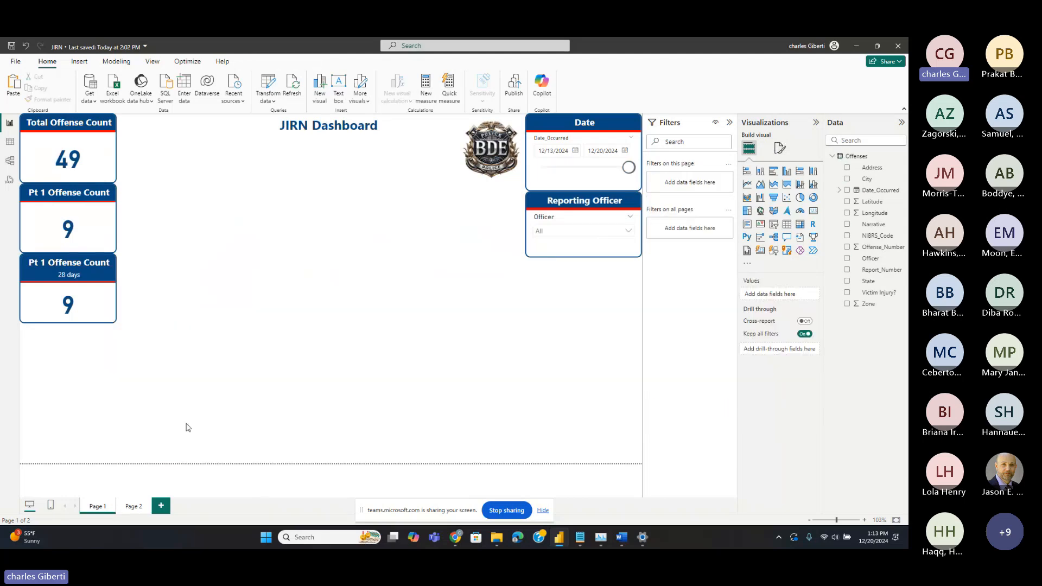
click(140, 509)
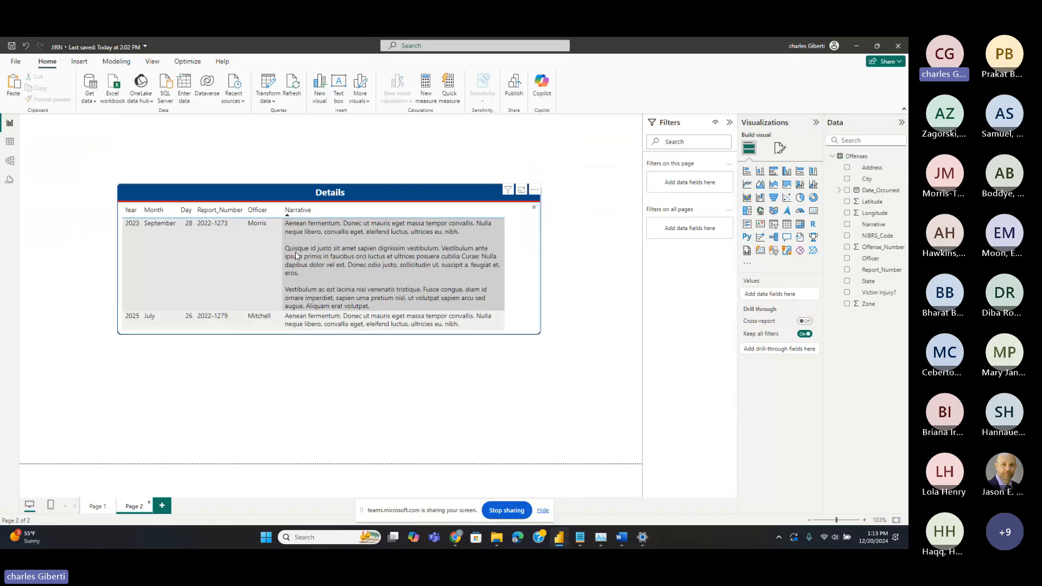
click(98, 505)
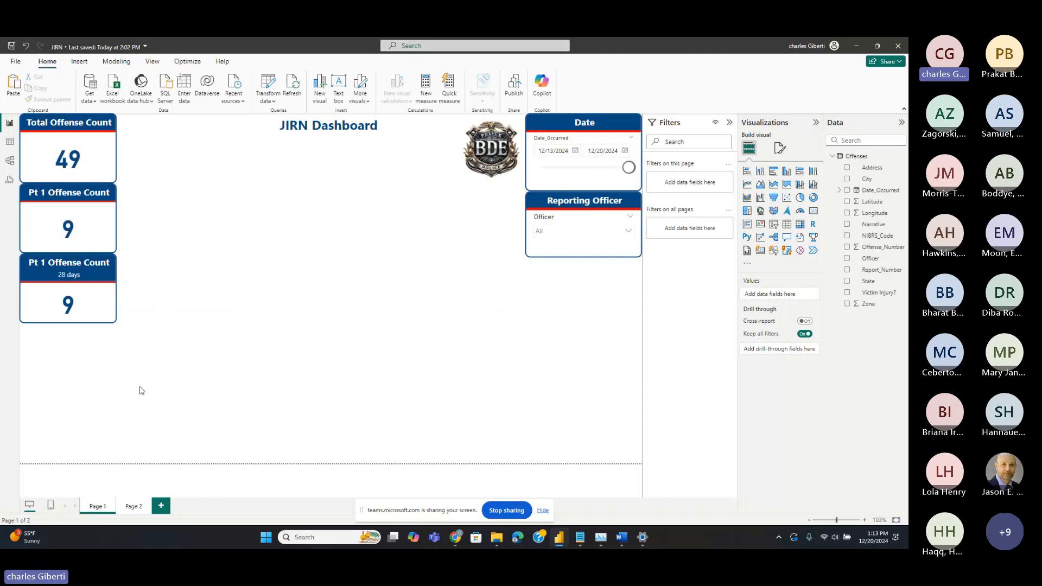
click(133, 507)
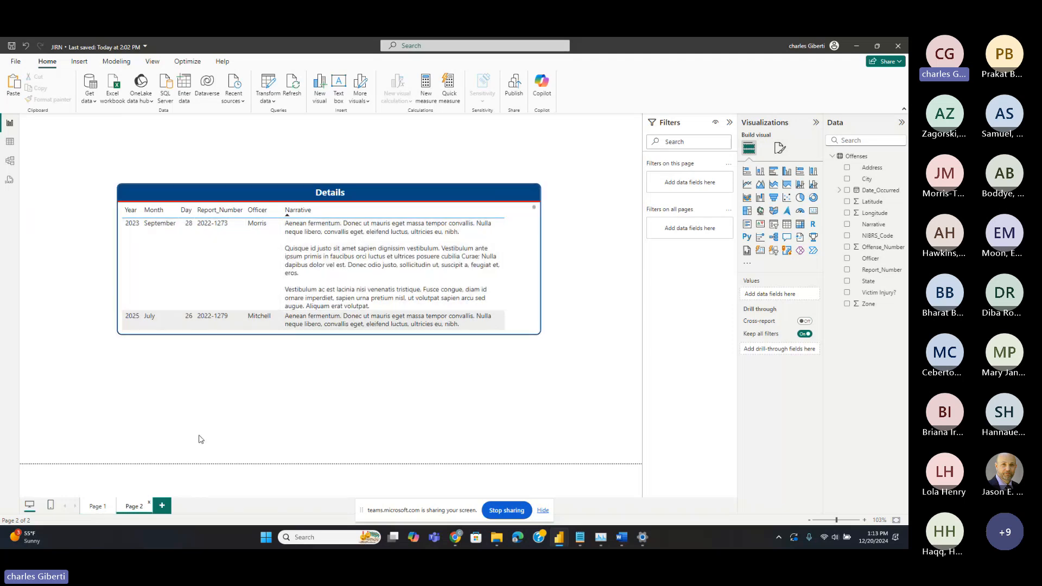
click(98, 506)
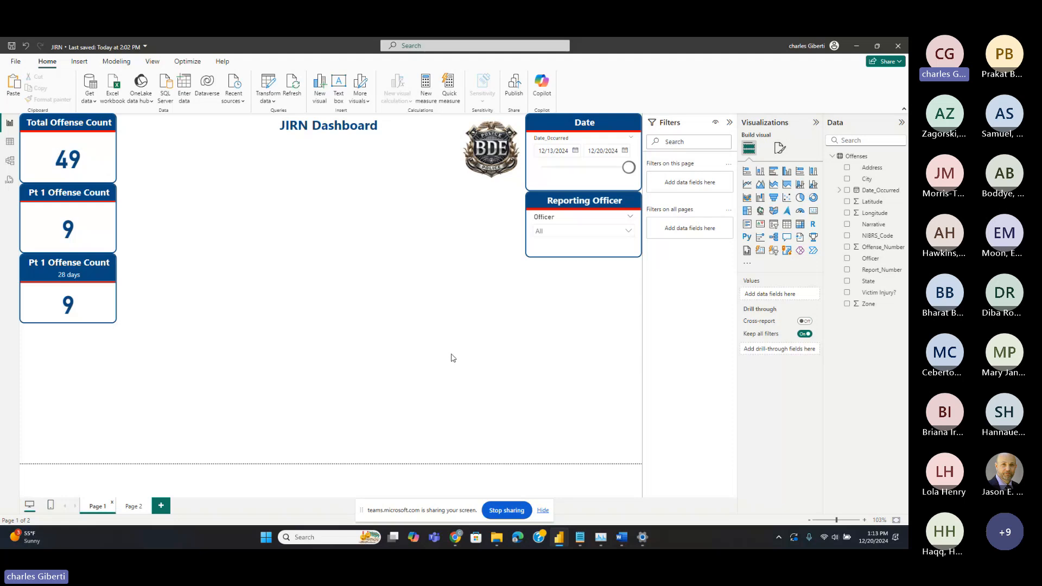
Add an empty matrix visual to Page 1, enlarge it and place it in the lower middle of the page
double_click(815, 123)
click(800, 225)
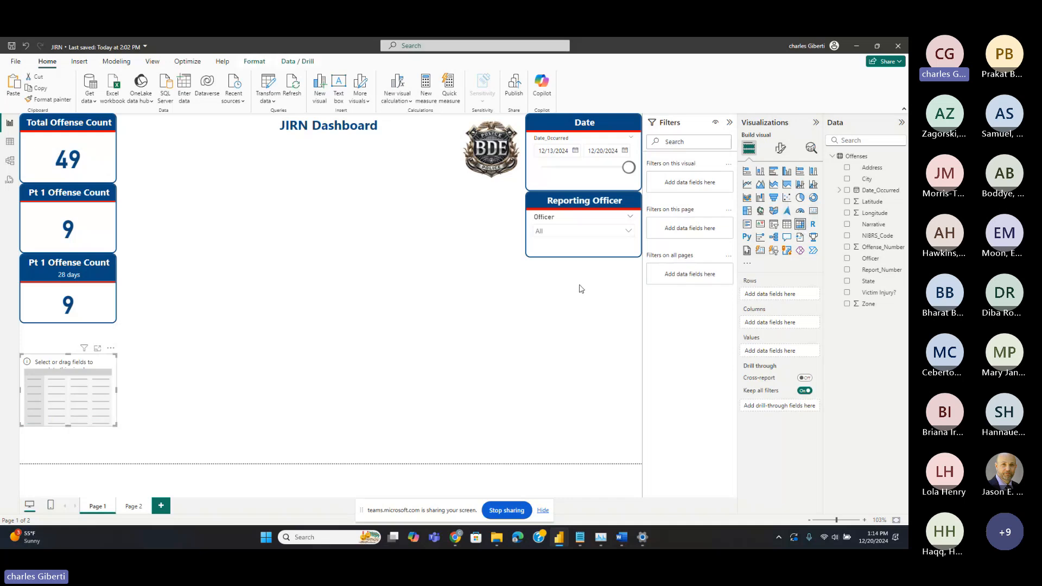
drag(84, 389, 197, 275)
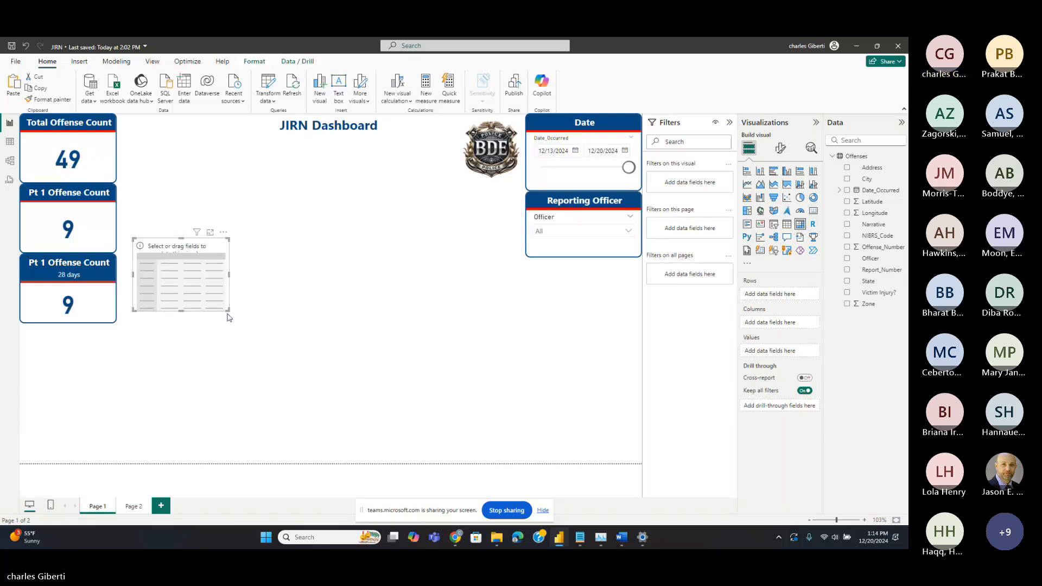
drag(228, 315, 500, 384)
drag(483, 335, 481, 407)
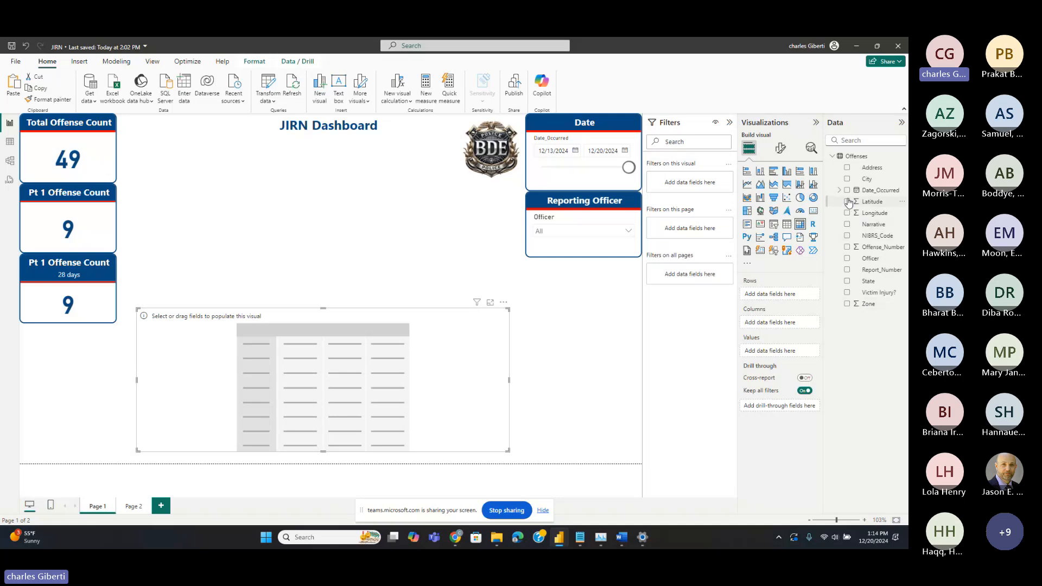
Switch to the IACA_2024 report window to examine its finished dashboard as a reference
mouse_move(560, 538)
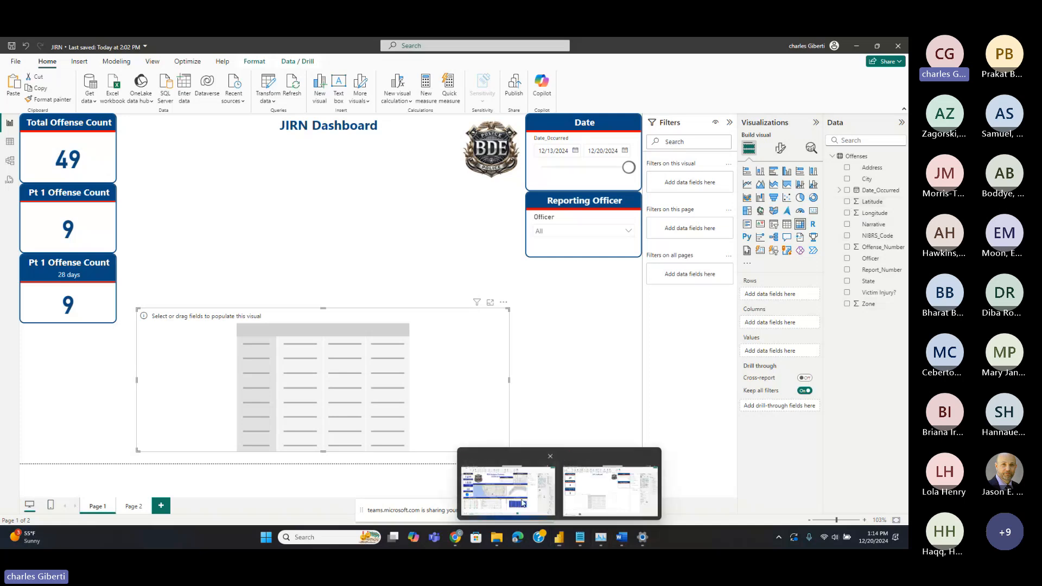
click(523, 503)
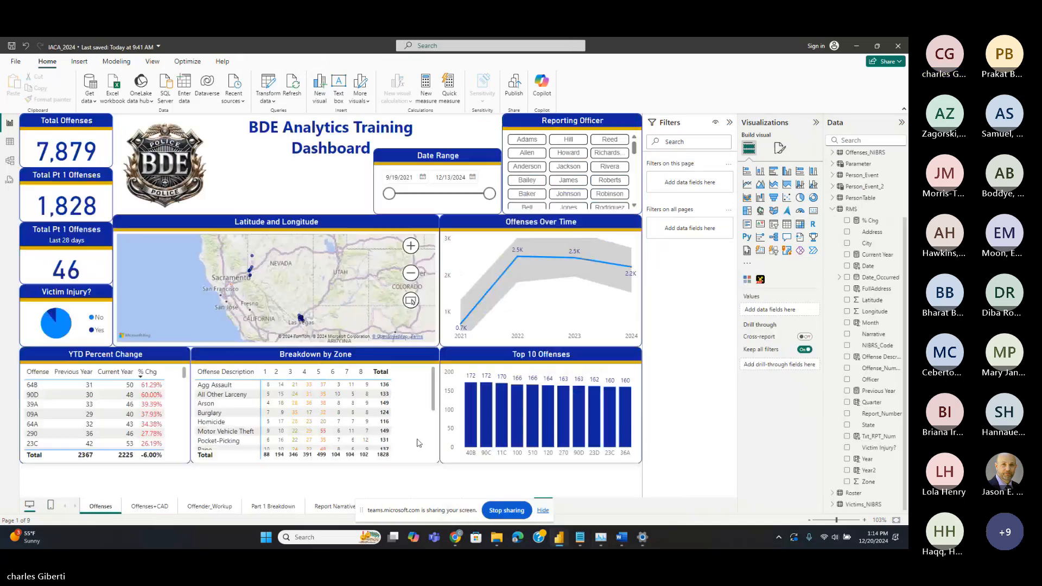
Inspect the field setup of the Breakdown by Zone matrix in the IACA_2024 report, and switch back to the JIRN report
click(320, 365)
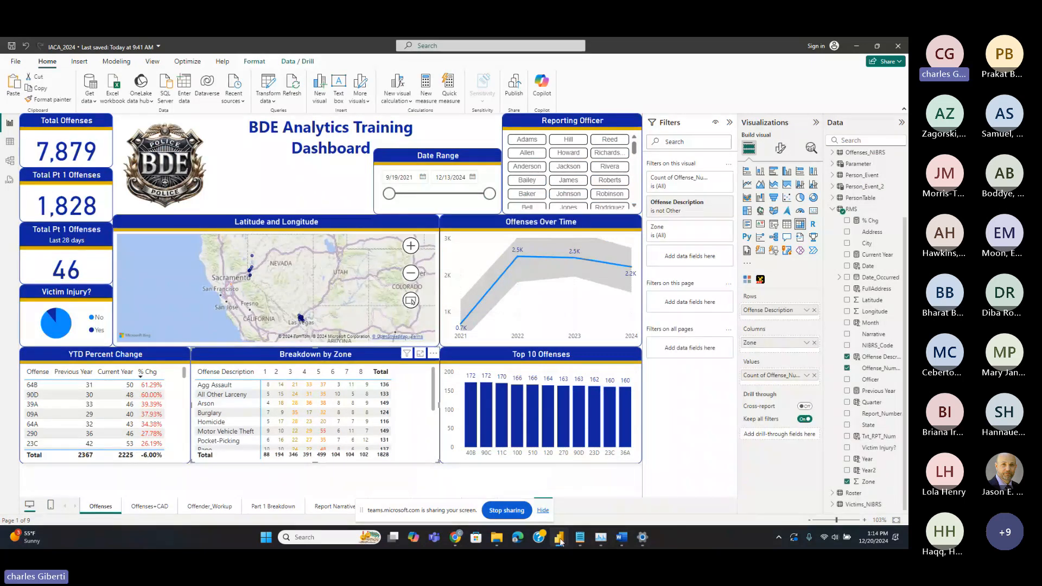
mouse_move(560, 539)
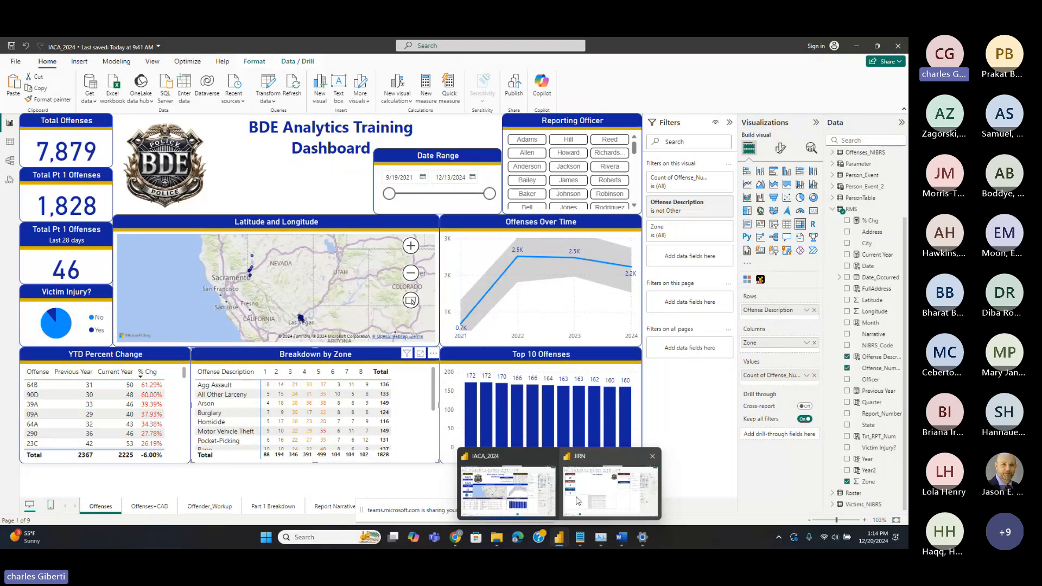
click(577, 500)
Assign Zone to the columns and NIBRS_Code to the rows of the empty matrix on Page 1
drag(416, 341, 420, 353)
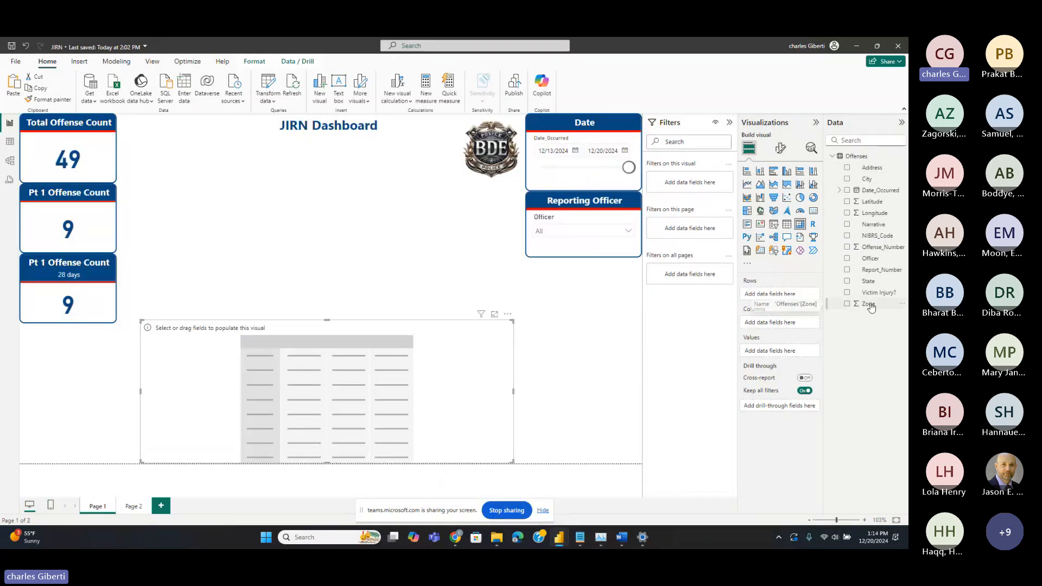
drag(864, 305, 786, 326)
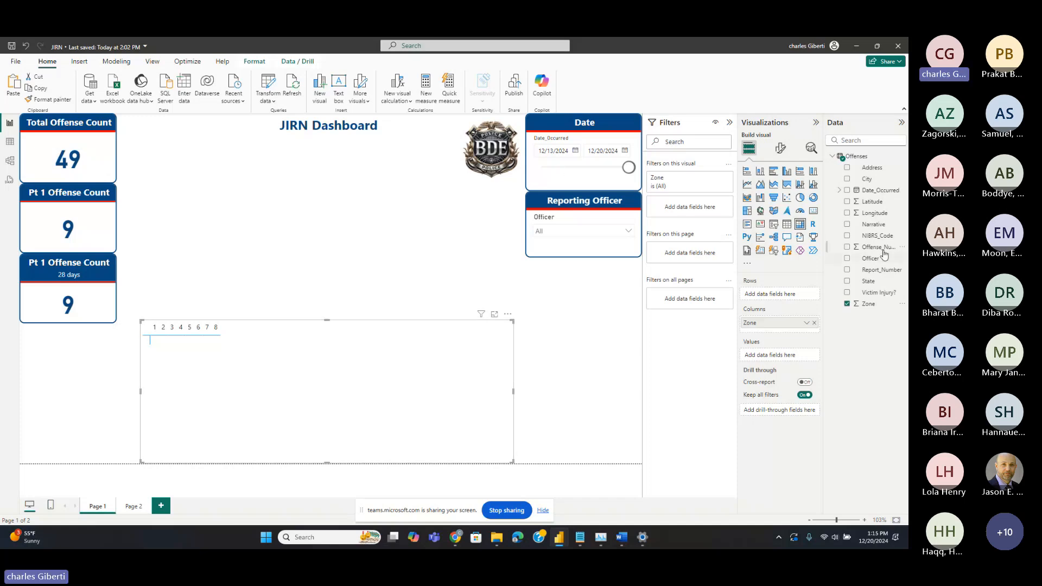
drag(885, 237, 786, 298)
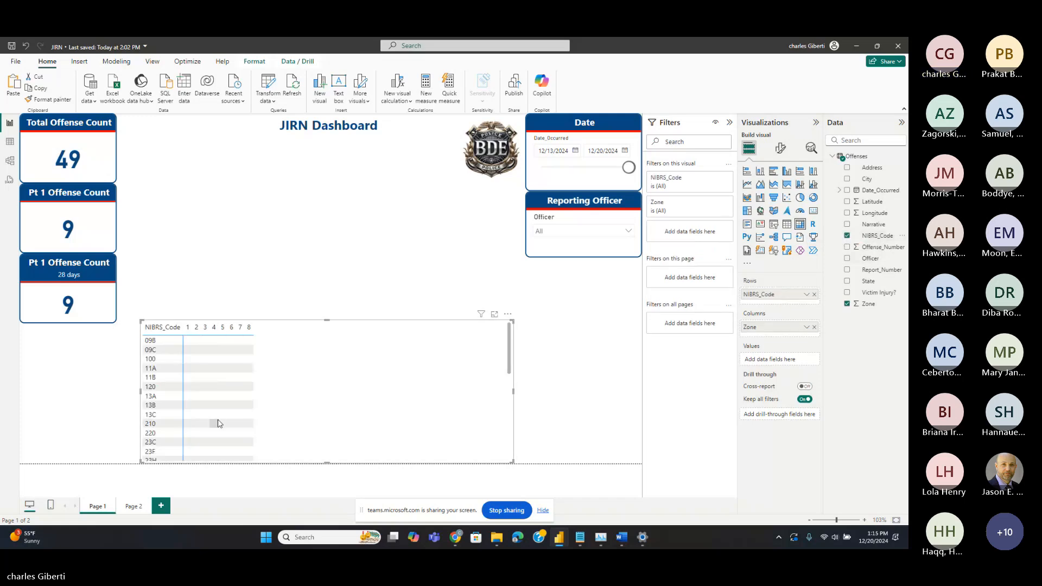
scroll(214, 423, down, 5)
scroll(185, 428, up, 10)
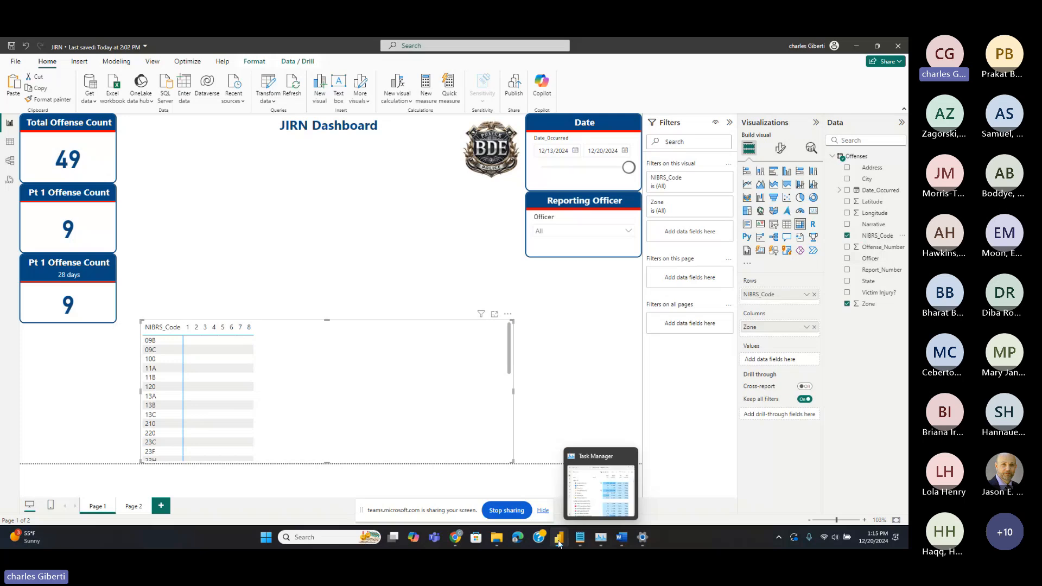
Compare the offense rows of the IACA_2024 Breakdown by Zone matrix with the NIBRS_Code rows of the JIRN matrix
click(508, 489)
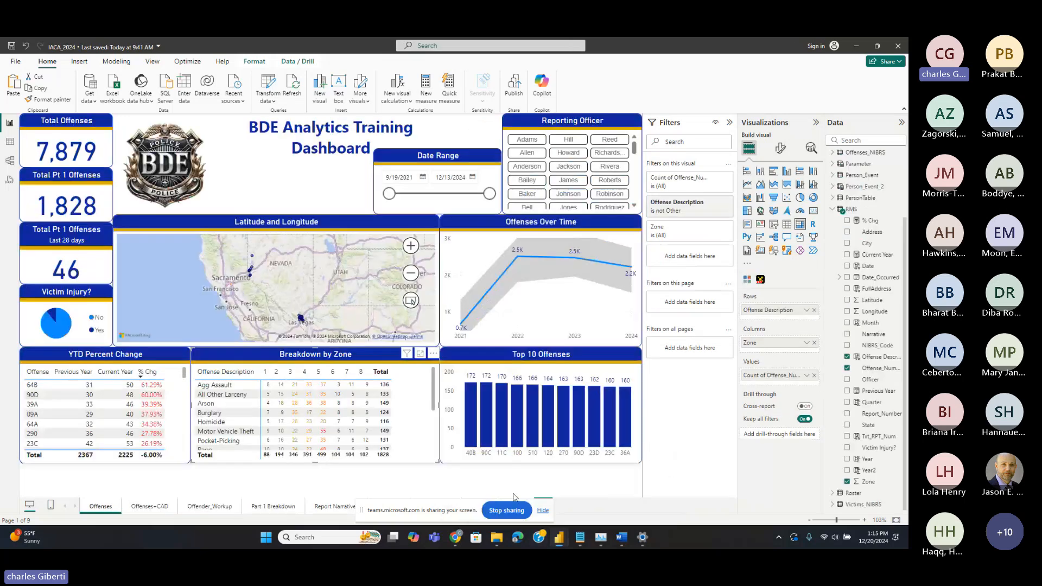
scroll(228, 441, up, 4)
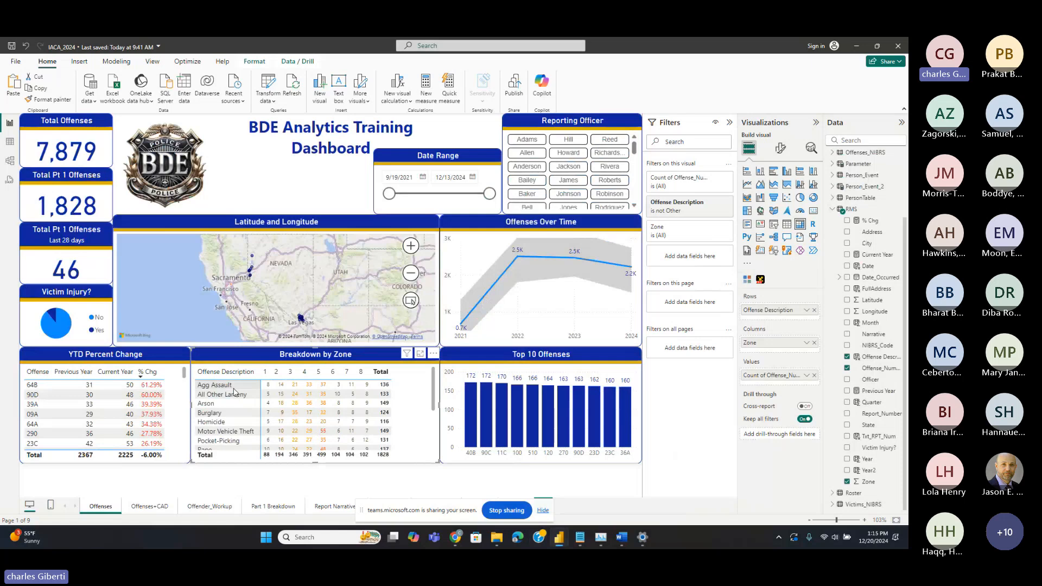
mouse_move(561, 543)
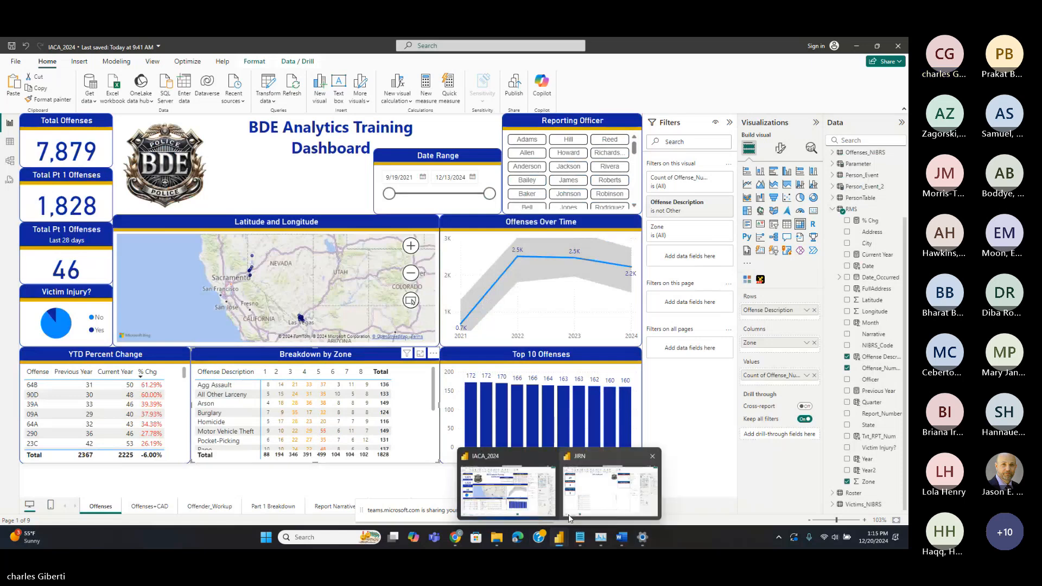
click(570, 515)
scroll(175, 362, down, 2)
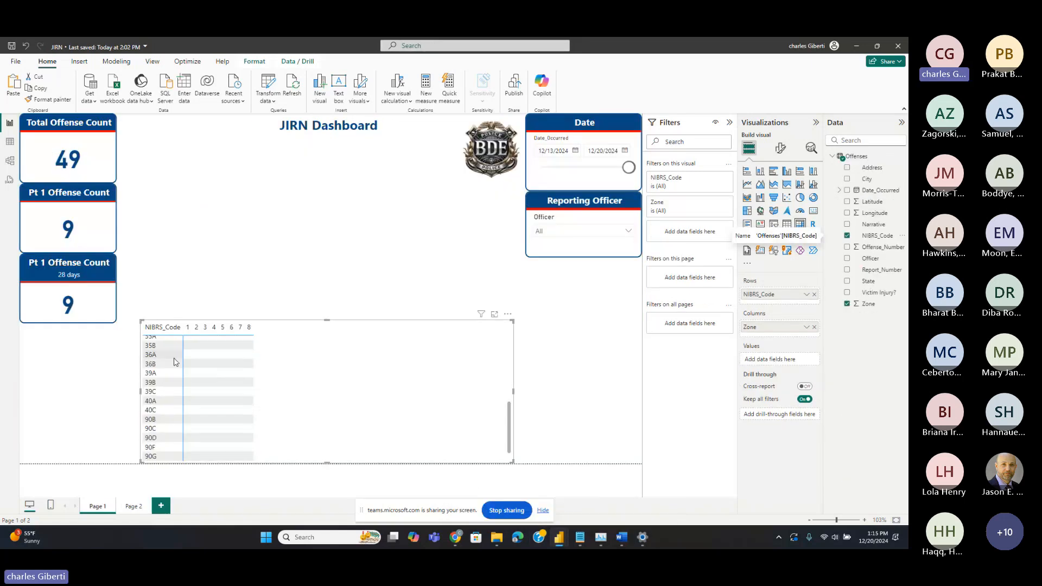
scroll(171, 375, down, 1)
scroll(167, 384, up, 10)
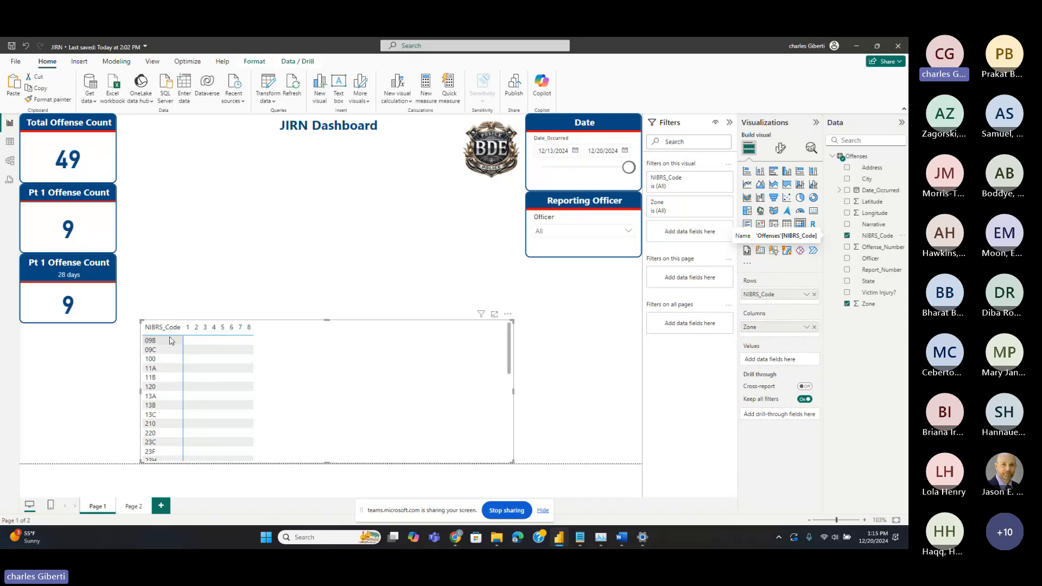
Move the matrix slightly up on Page 1, cross-filter the page by a NIBRS code row and clear that selection
drag(333, 346, 361, 331)
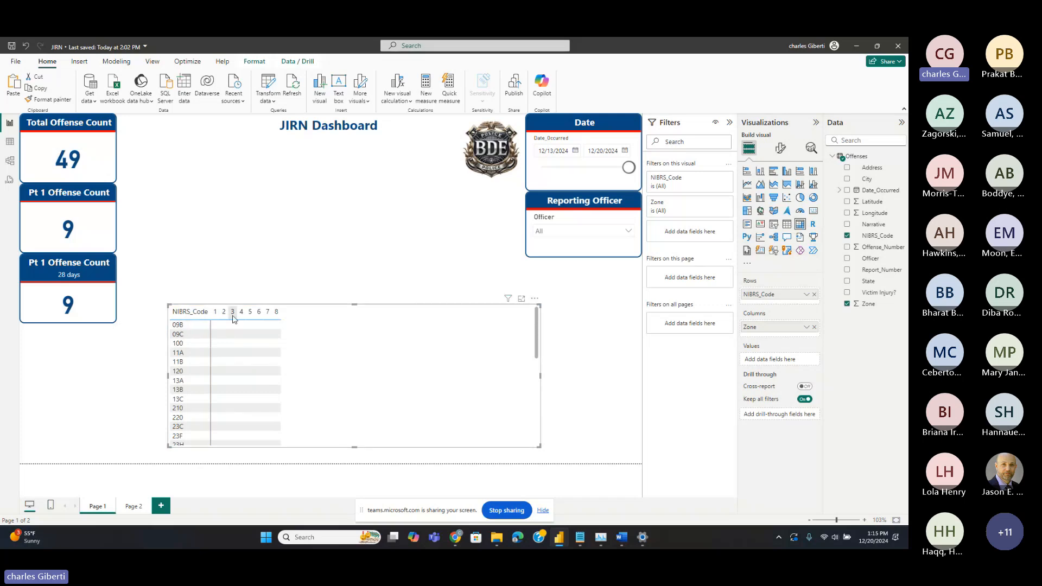
drag(186, 362, 178, 363)
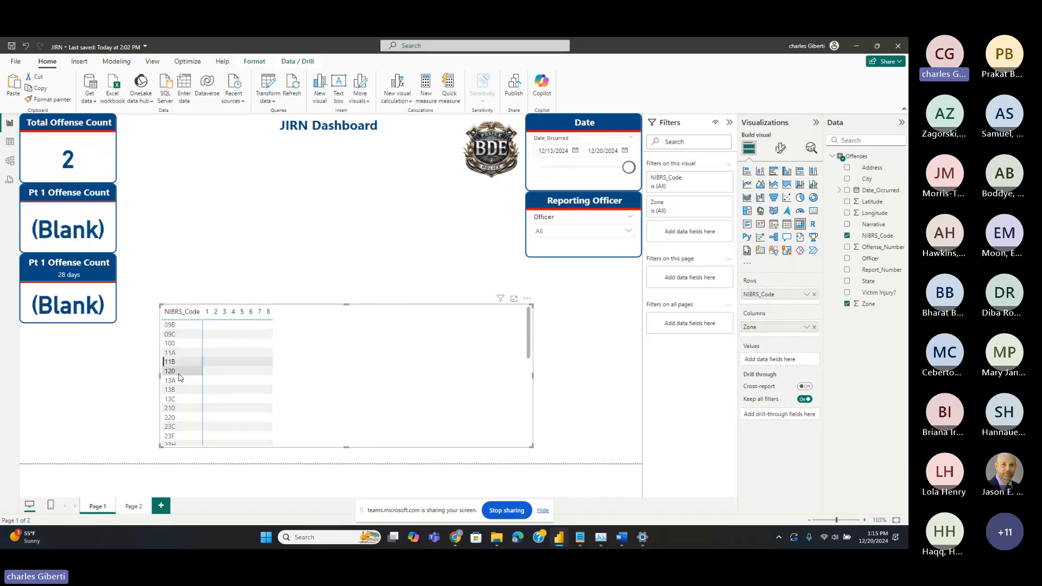
click(178, 373)
click(178, 374)
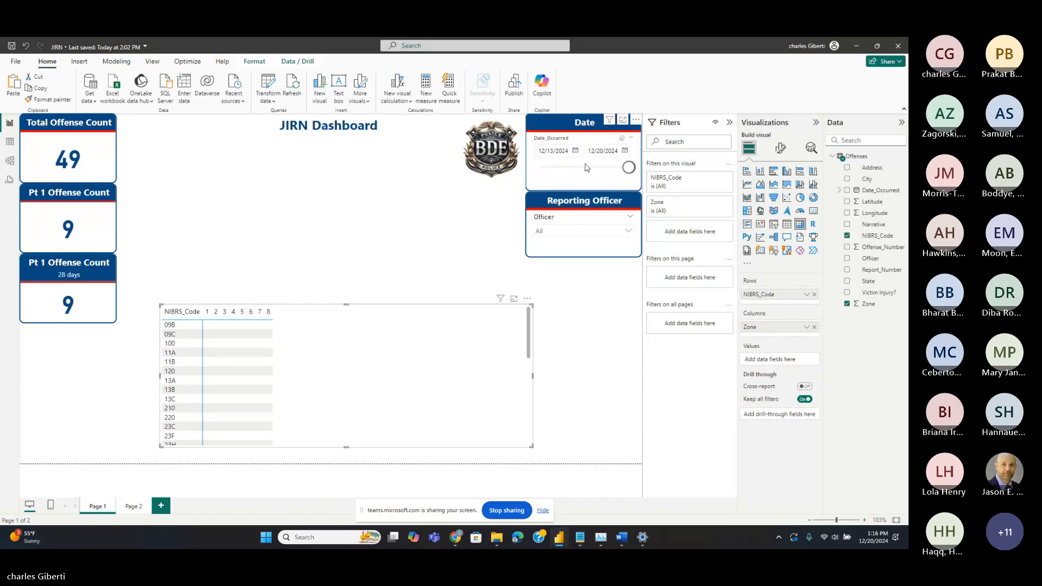
Extend the Date slicer's start back to 9/19/2021 and add Offense_Number to the matrix values, aggregated as Count
drag(586, 167, 481, 210)
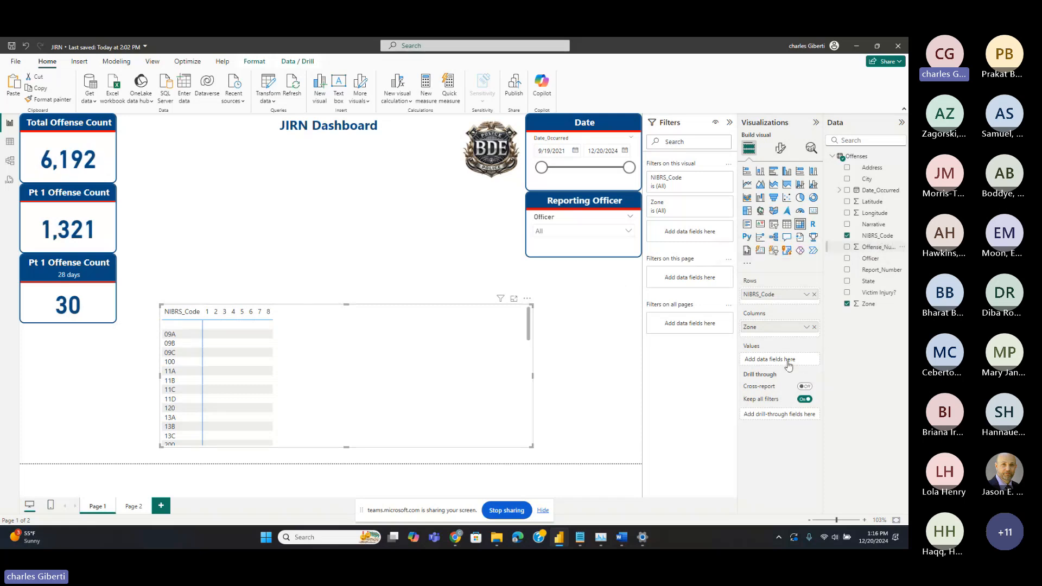
drag(789, 365, 789, 361)
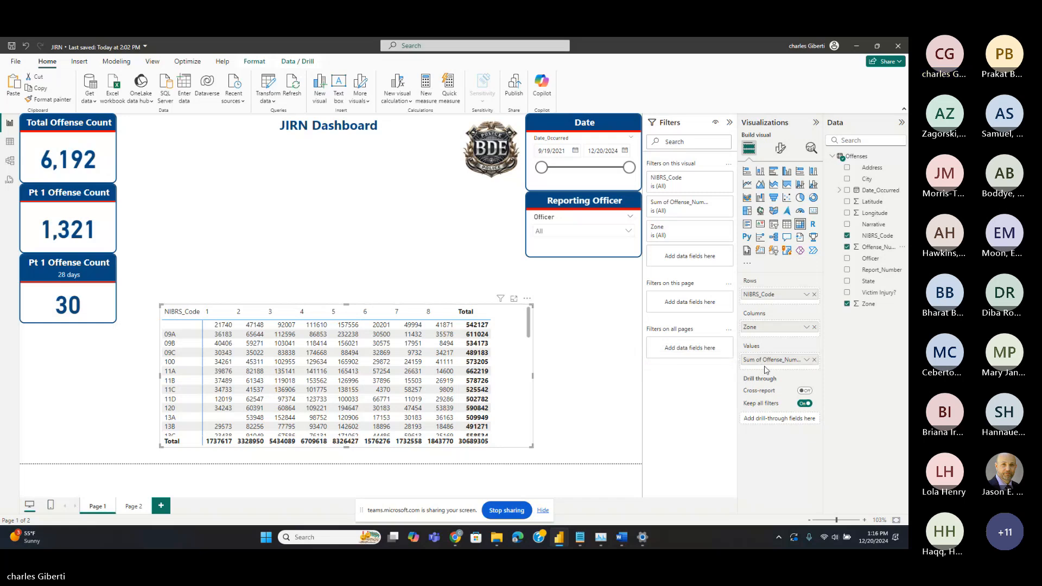
right_click(794, 360)
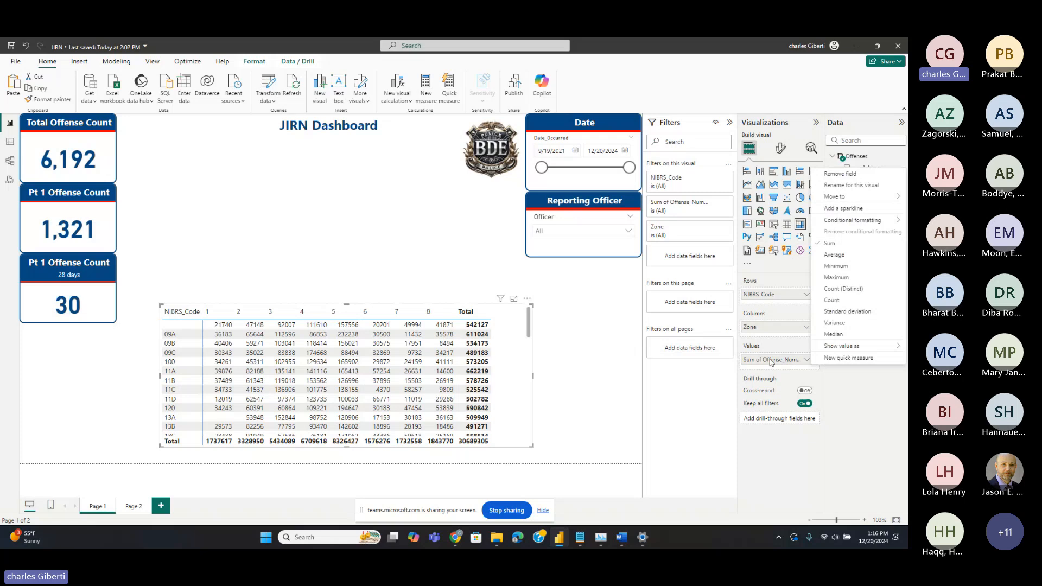
click(840, 302)
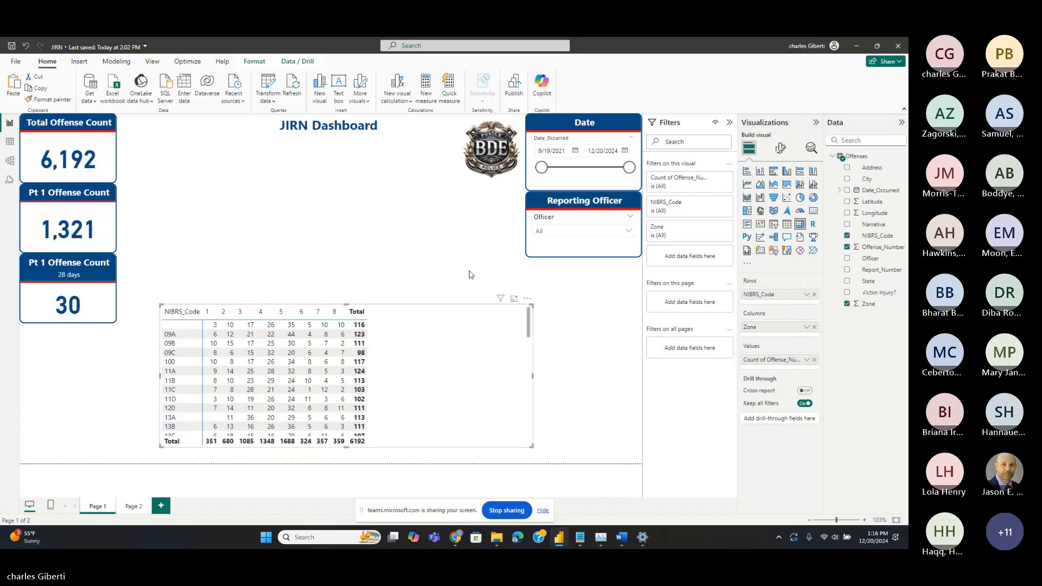
Look through the matrix's offense counts by zone and move the matrix down to the bottom edge of Page 1
scroll(304, 374, down, 8)
scroll(205, 390, up, 10)
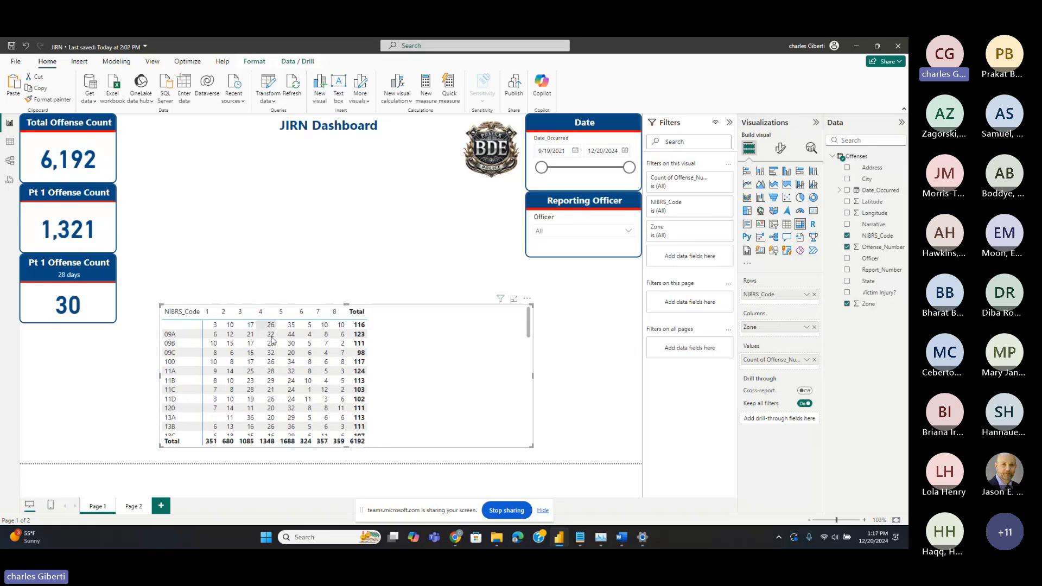
scroll(272, 340, down, 10)
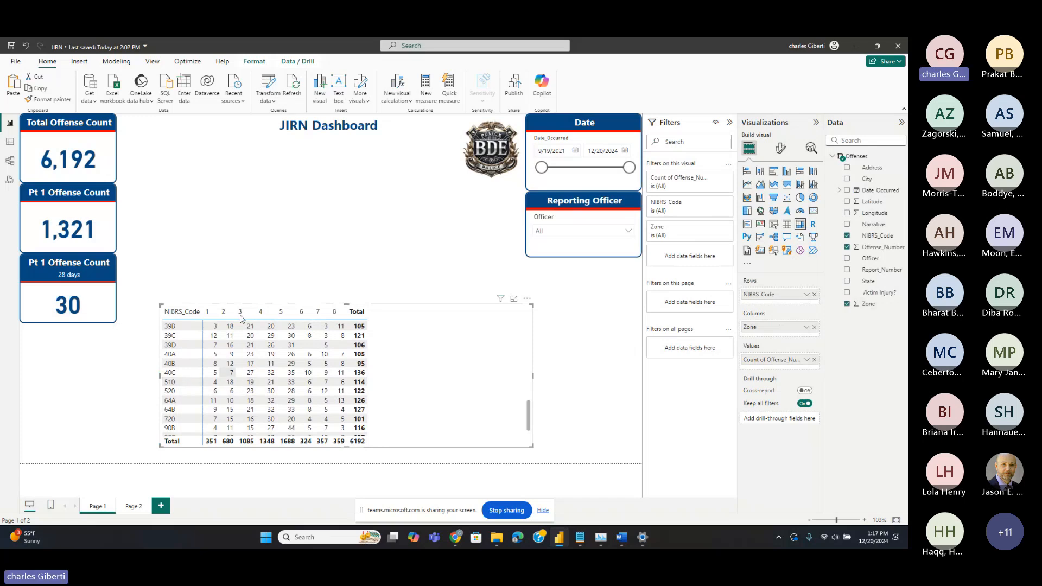
drag(395, 341, 414, 356)
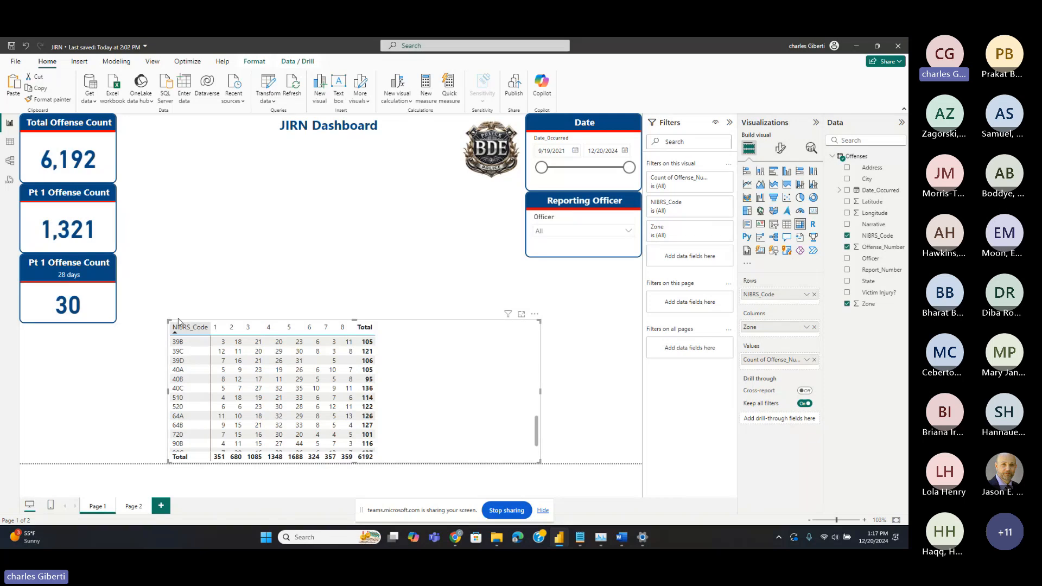
Copy the formatting of the Total Offense Count card onto the matrix with the Format painter
click(65, 140)
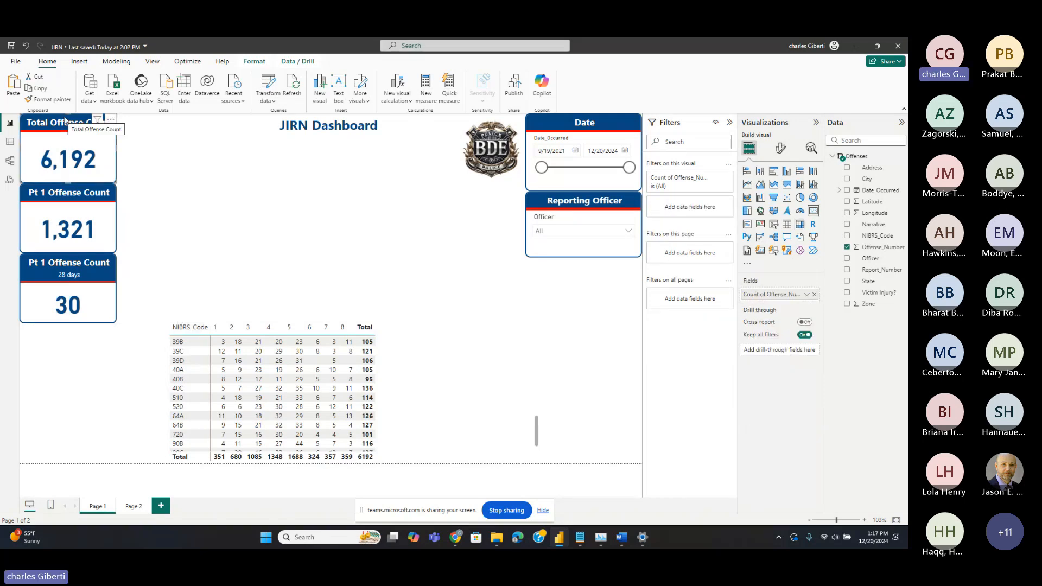
click(49, 99)
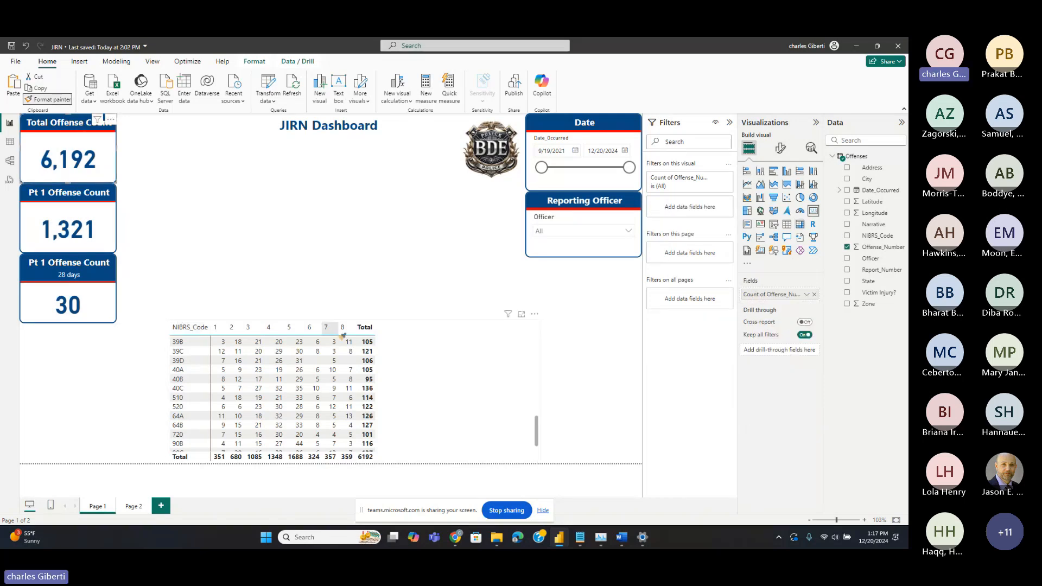
click(443, 355)
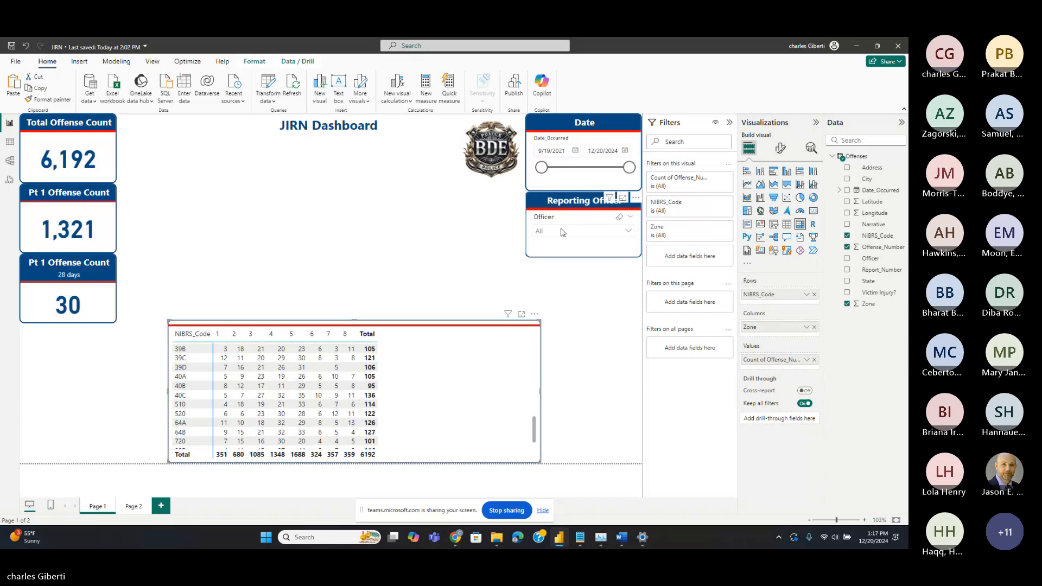
Set the matrix's title text to "Zone Breakdown"
click(781, 153)
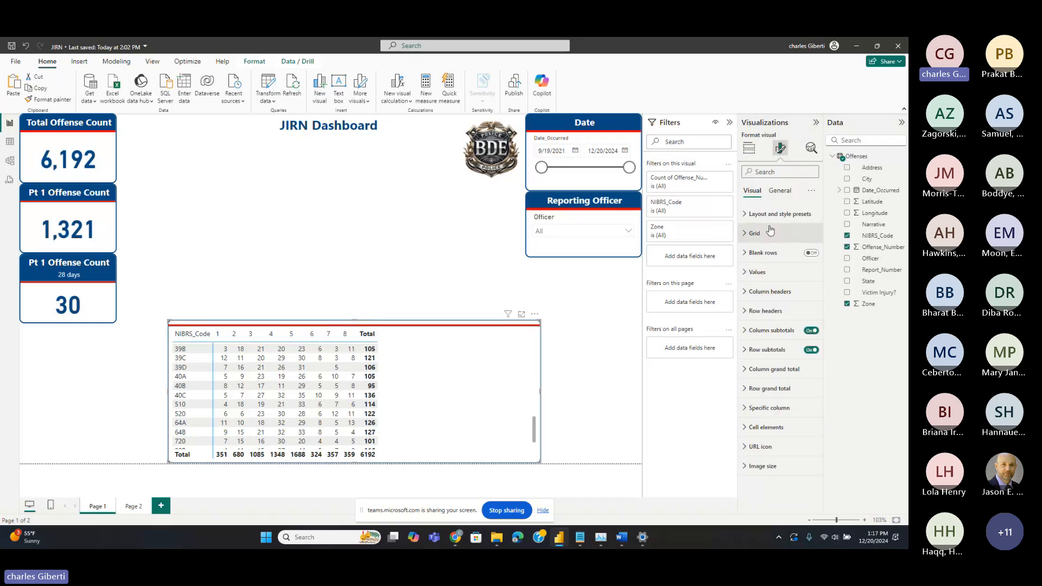
click(780, 191)
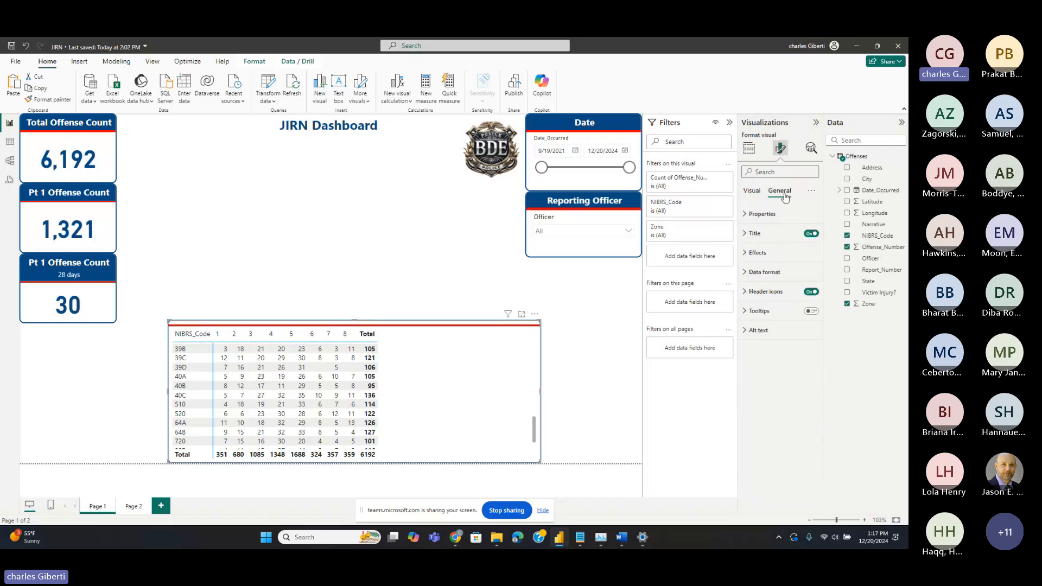
click(756, 233)
click(767, 280)
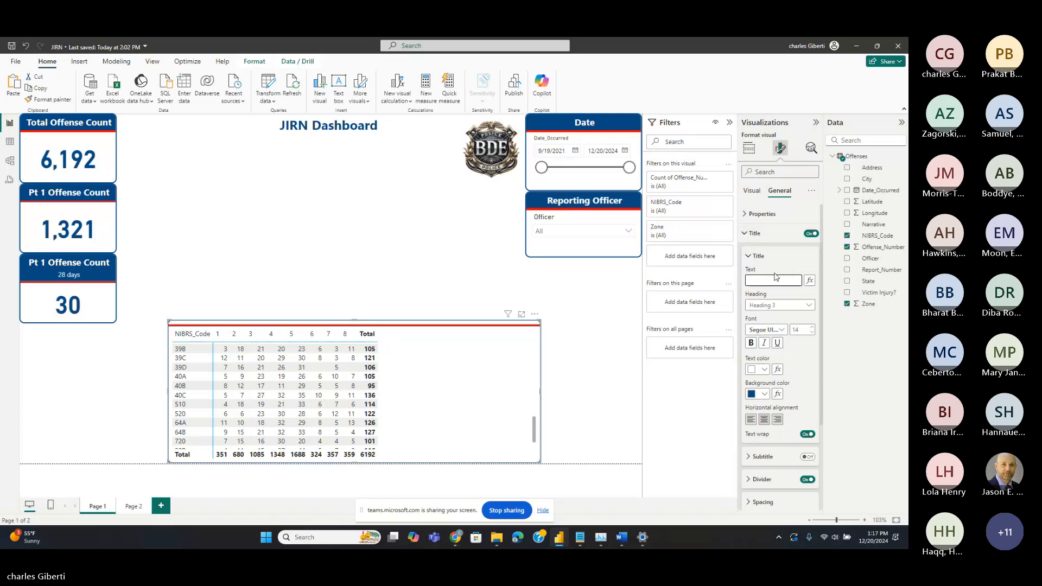
text(Zone Br)
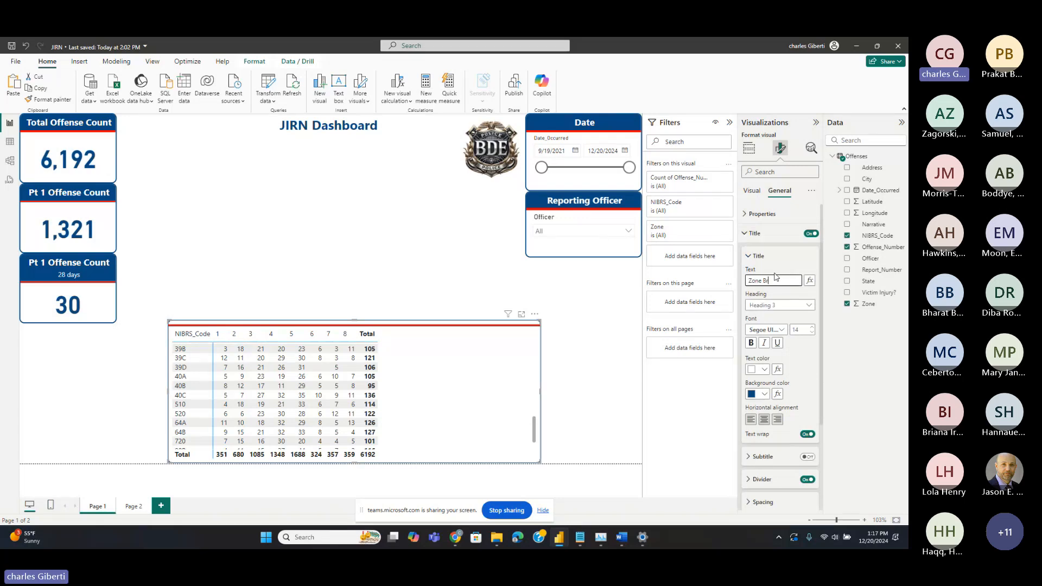
text(eakdown)
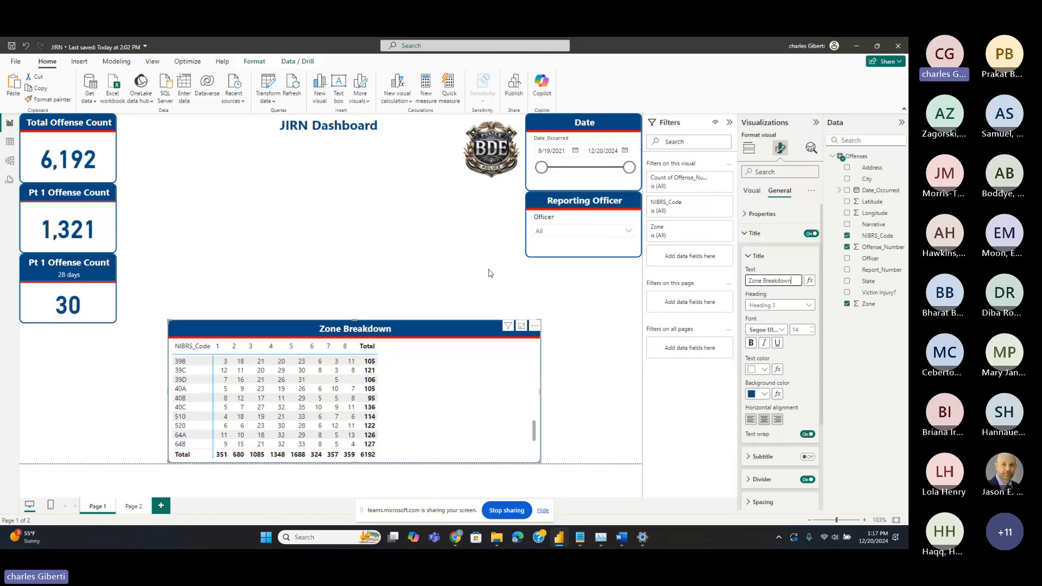
Examine the rows of the Zone Breakdown matrix and return from its title formatting to its field setup
scroll(426, 407, up, 10)
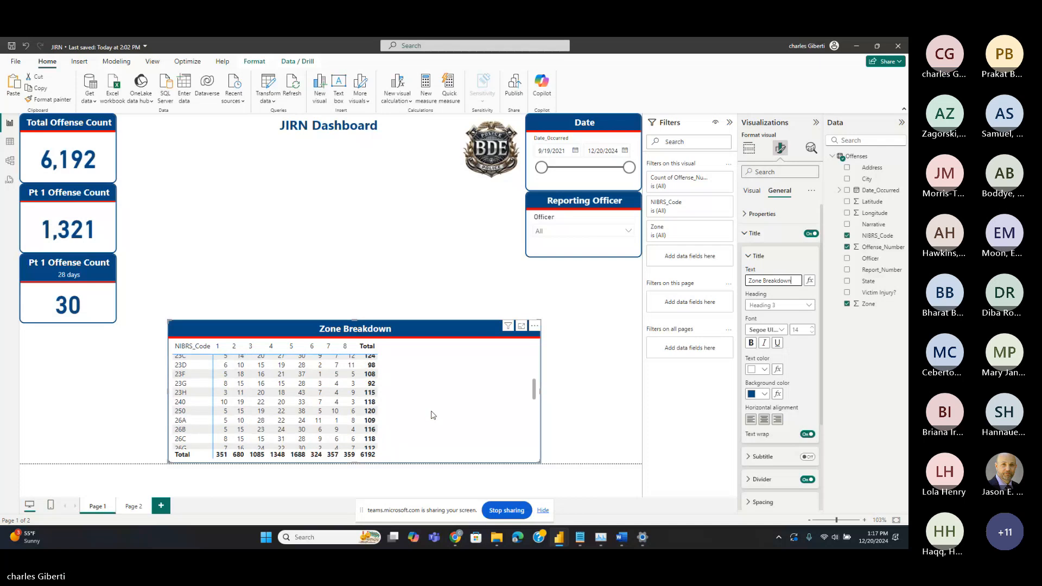
scroll(433, 415, up, 6)
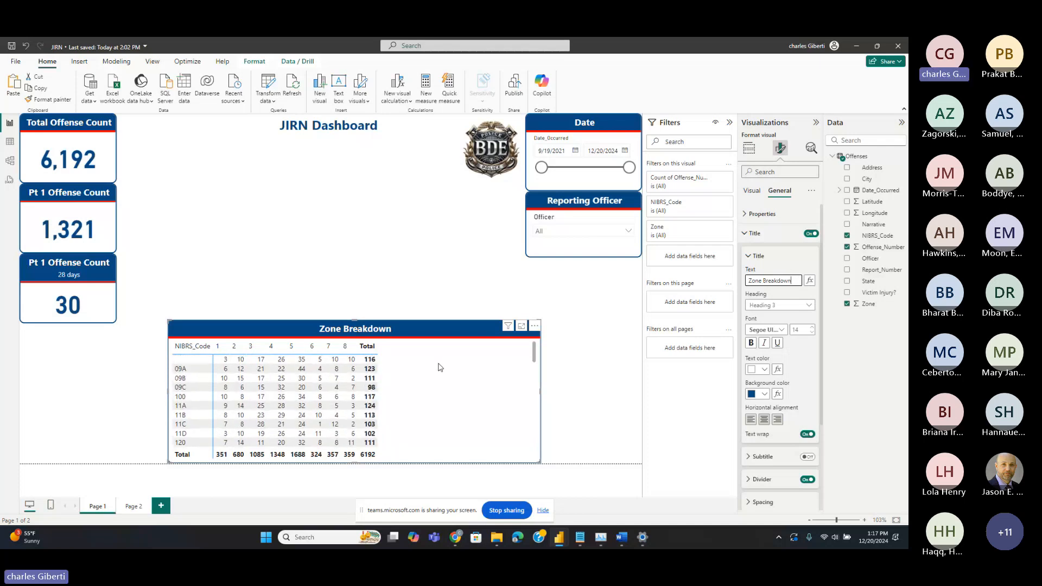
scroll(440, 369, down, 3)
scroll(439, 370, down, 8)
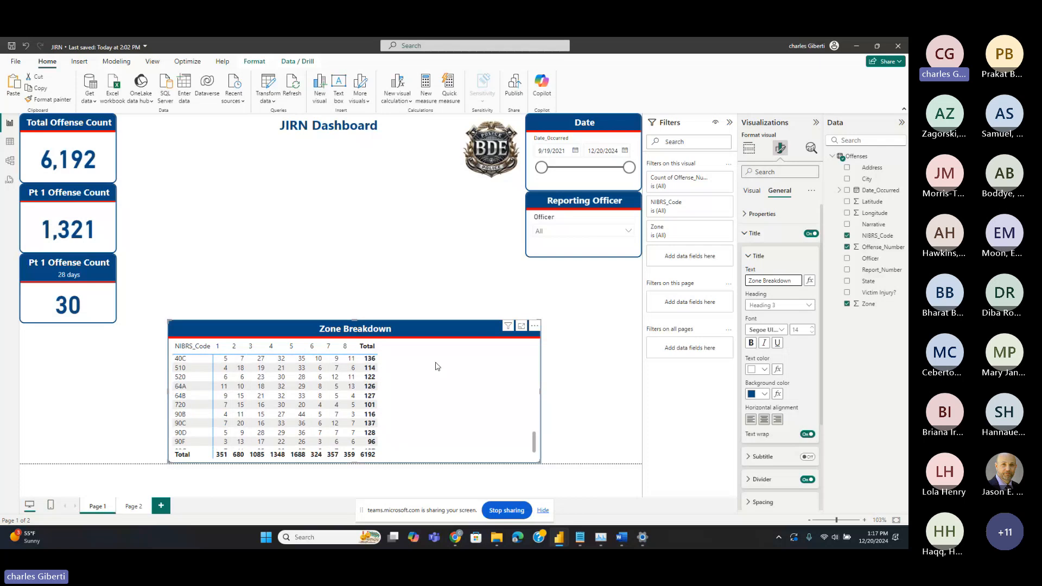
click(749, 257)
click(746, 233)
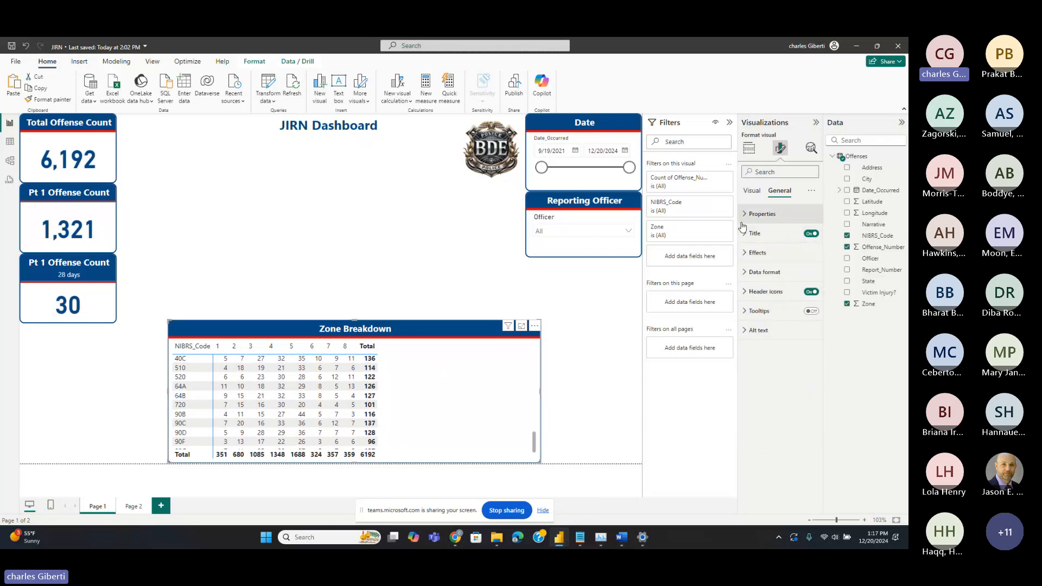
scroll(264, 398, up, 10)
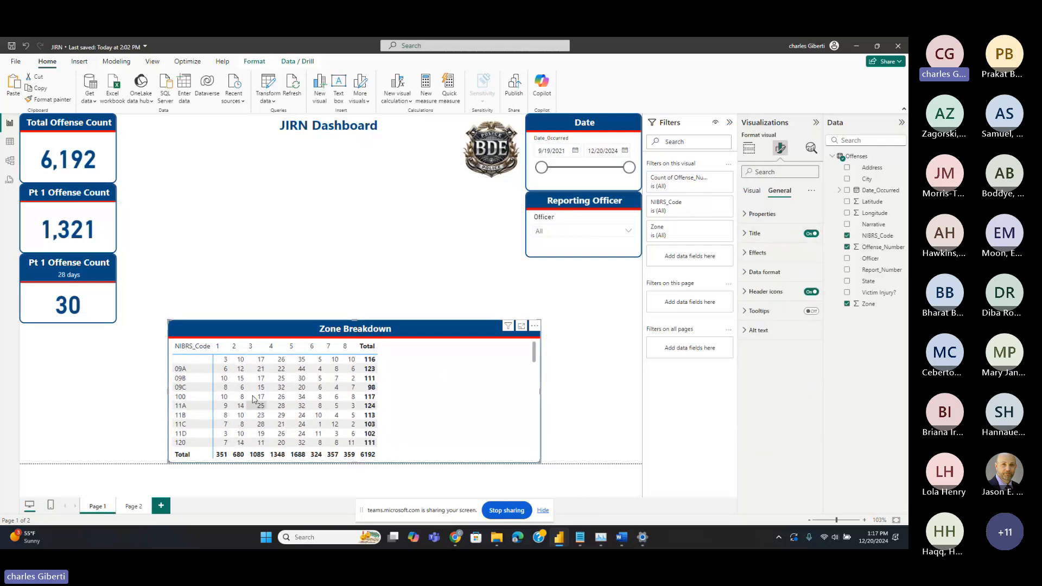
click(749, 148)
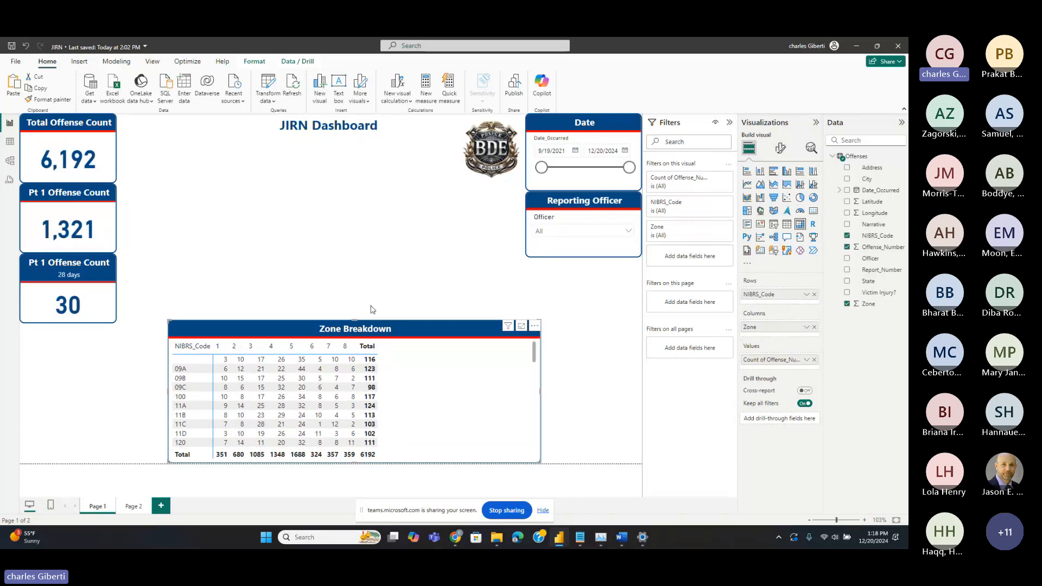
Stretch the Zone Breakdown matrix to the top of Page 1 and examine its rows, testing how the 23C zone 4 count filters the cards
drag(371, 321, 368, 127)
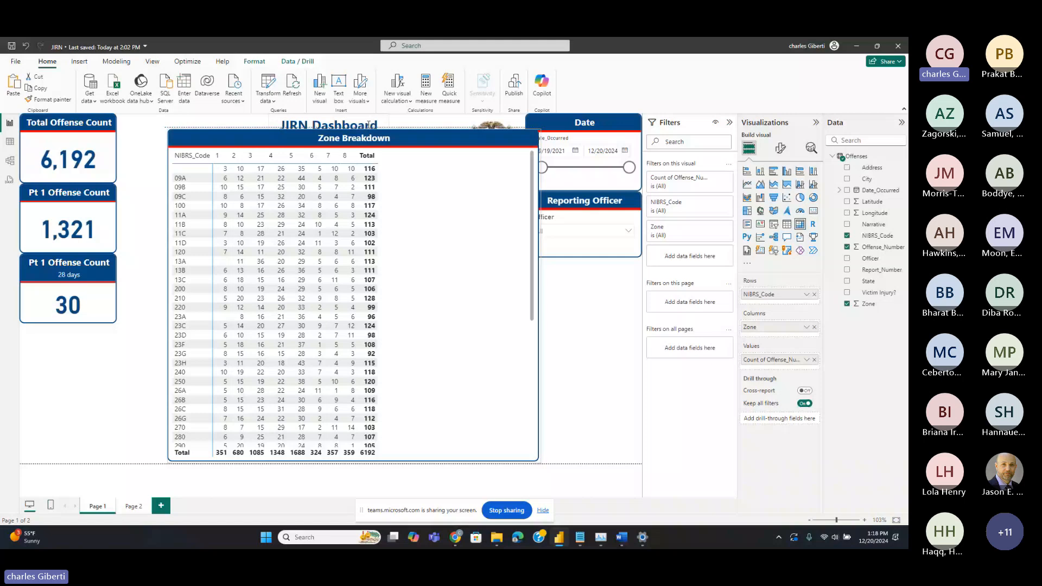
drag(369, 126, 369, 118)
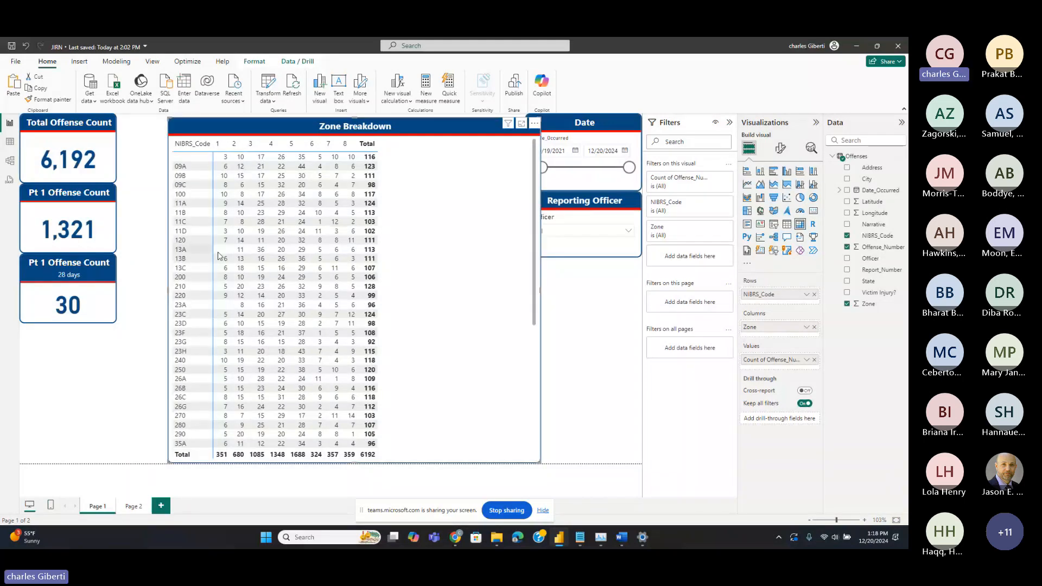
click(279, 314)
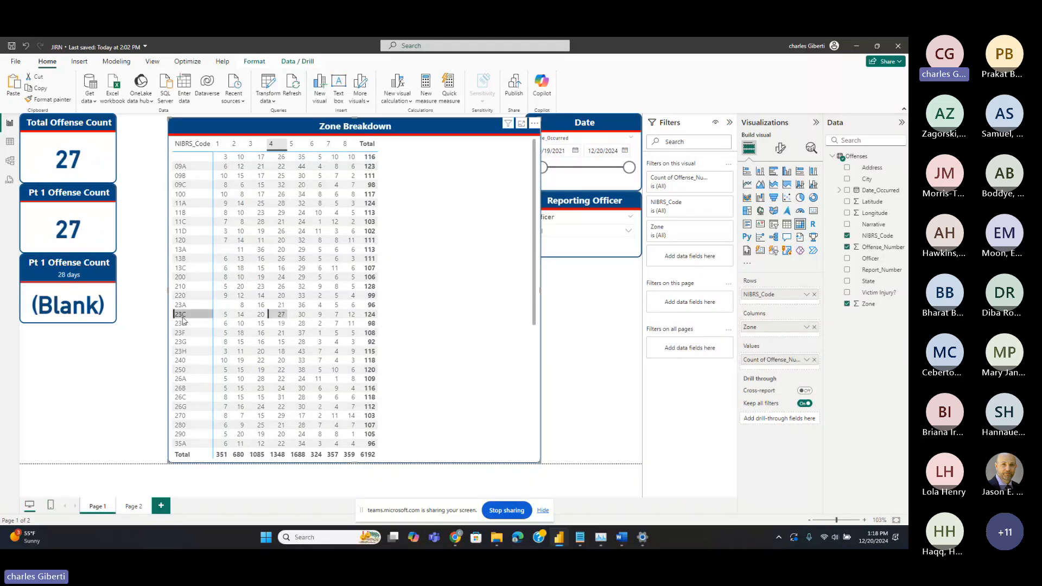
click(280, 316)
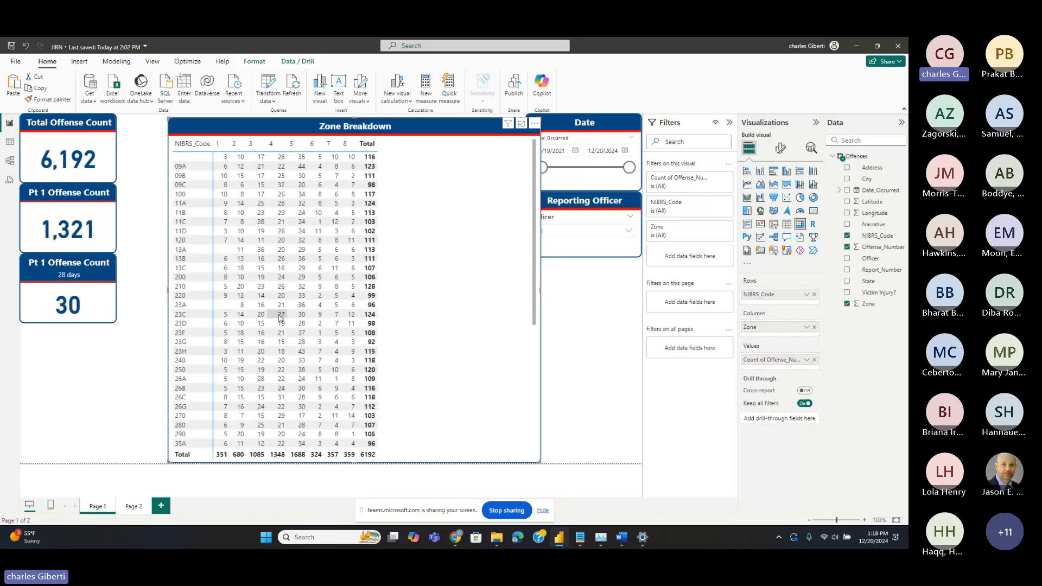
scroll(309, 328, down, 3)
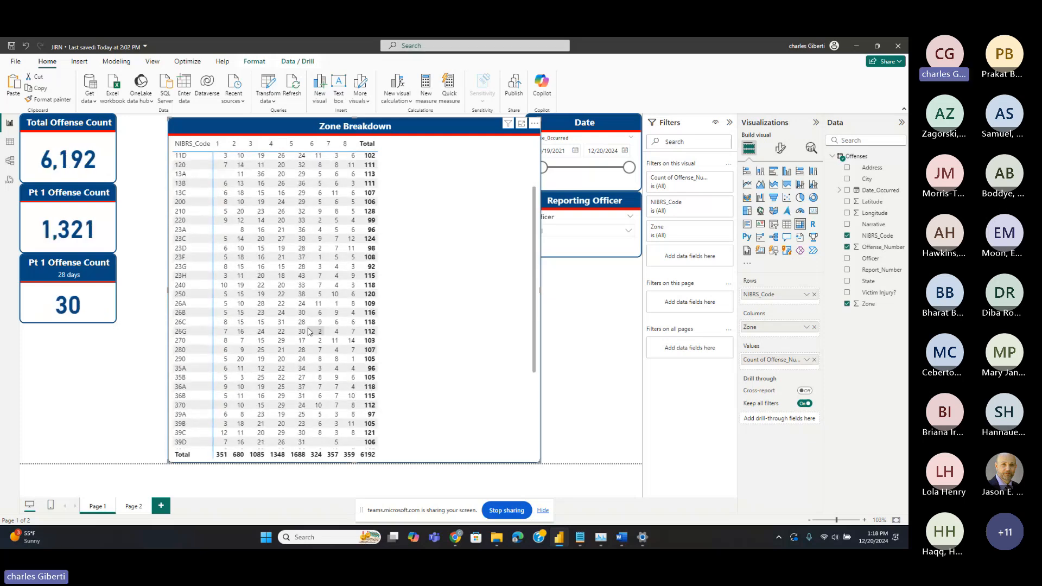
scroll(309, 331, down, 1)
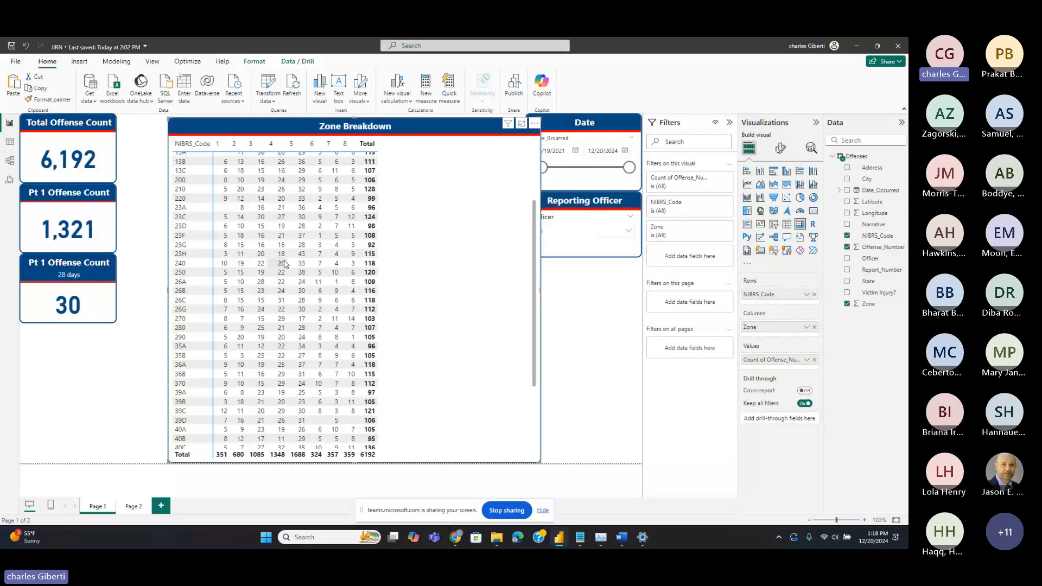
scroll(293, 270, up, 3)
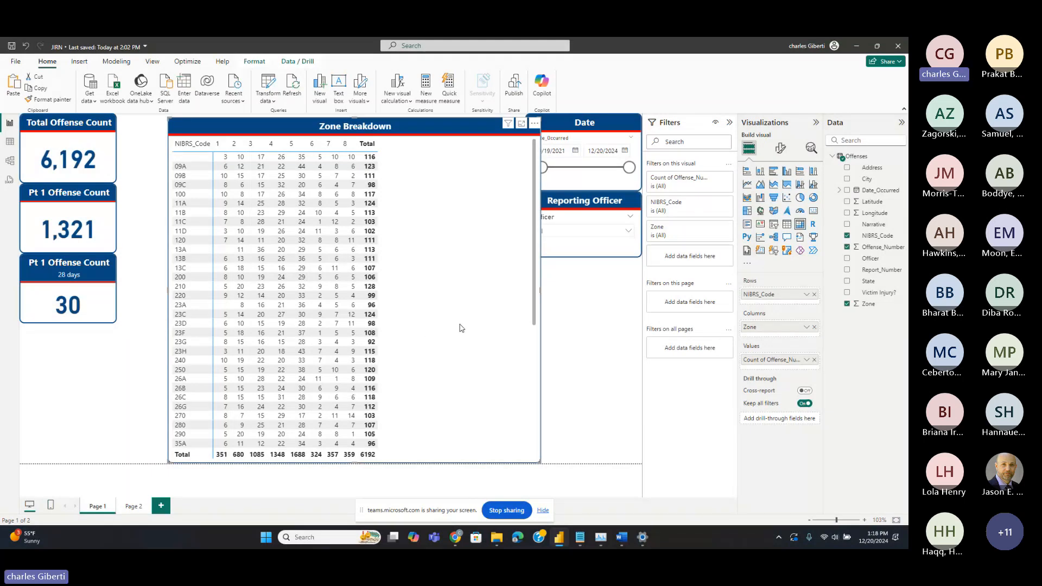
Open the font color conditional formatting for the matrix's Count of Offense_Number values
right_click(779, 363)
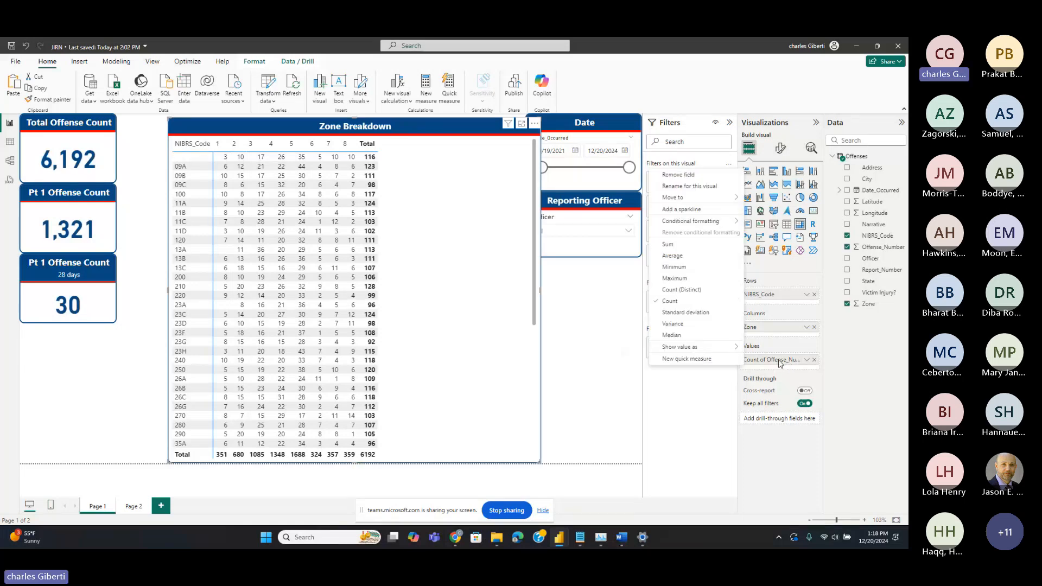
mouse_move(718, 224)
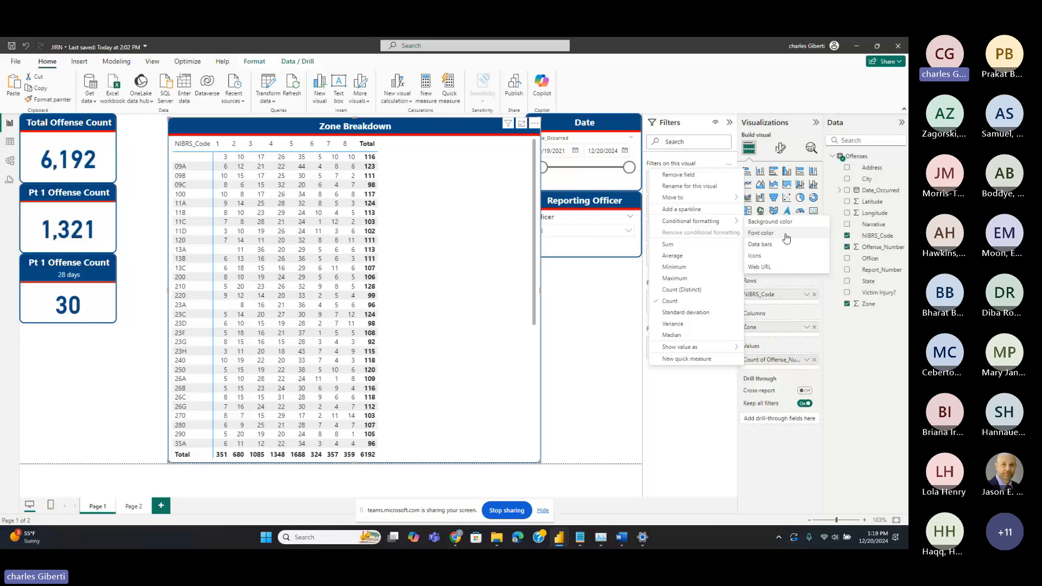
click(783, 233)
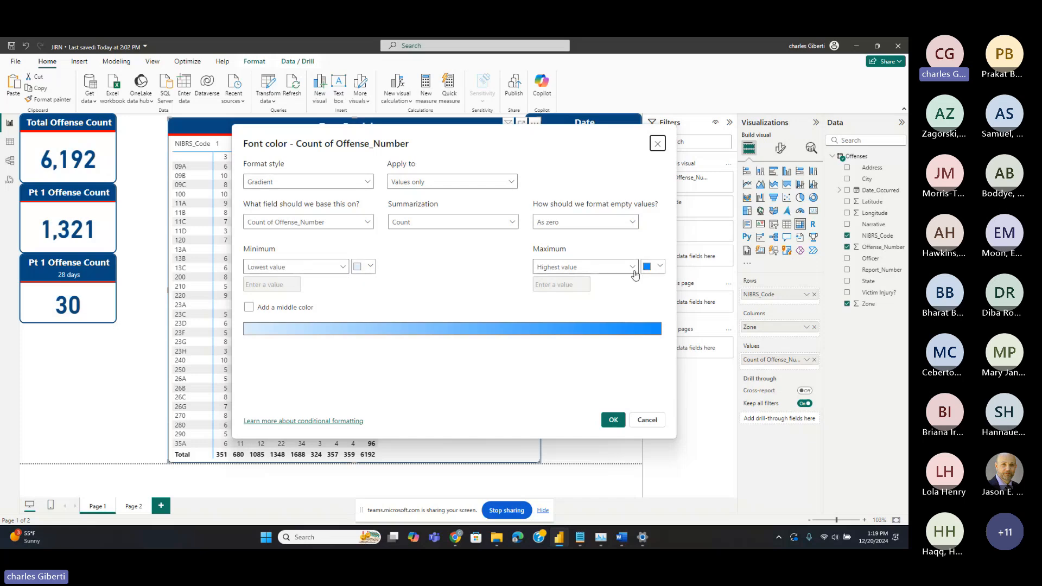
Set the font color gradient to green for the lowest value and red for the highest value
click(659, 267)
click(658, 266)
click(658, 267)
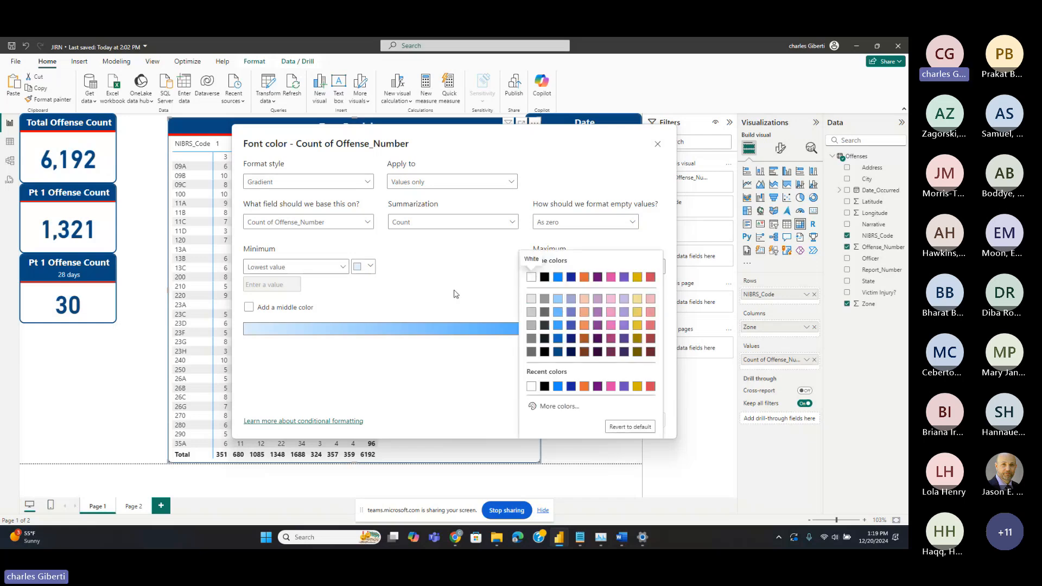
click(360, 266)
click(360, 266)
click(382, 408)
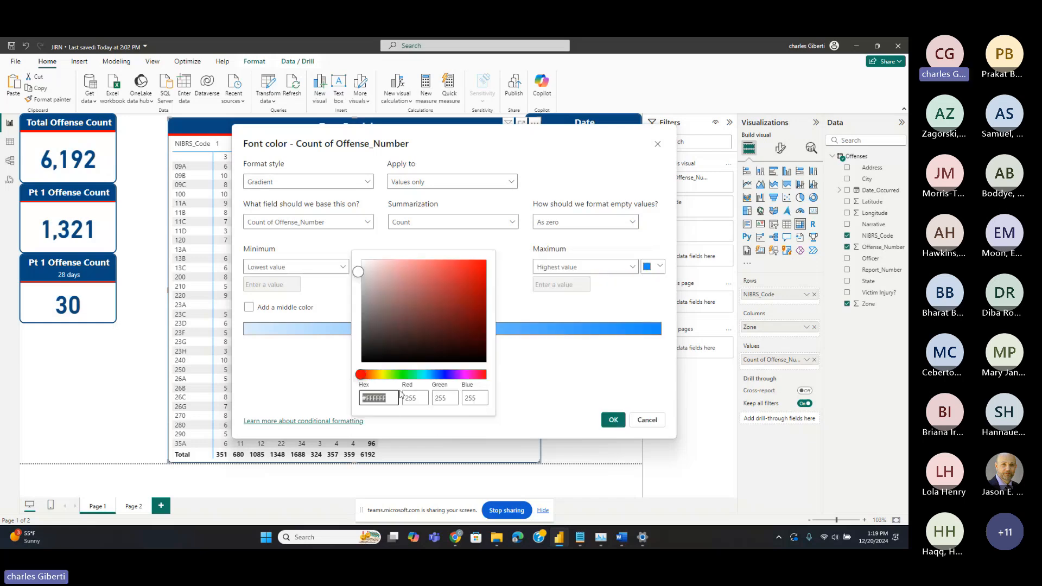
click(402, 375)
click(483, 261)
click(555, 297)
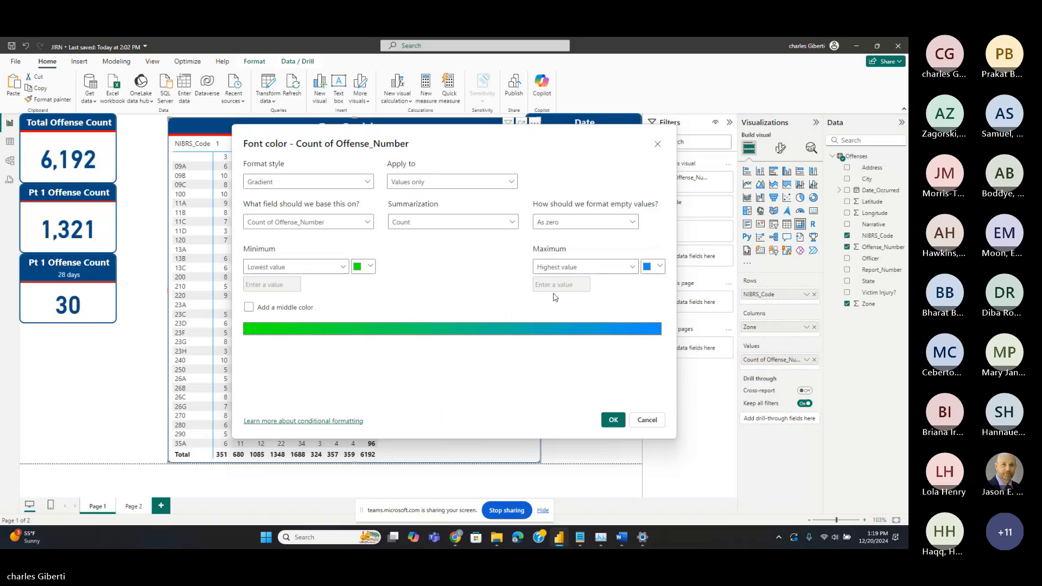
click(659, 266)
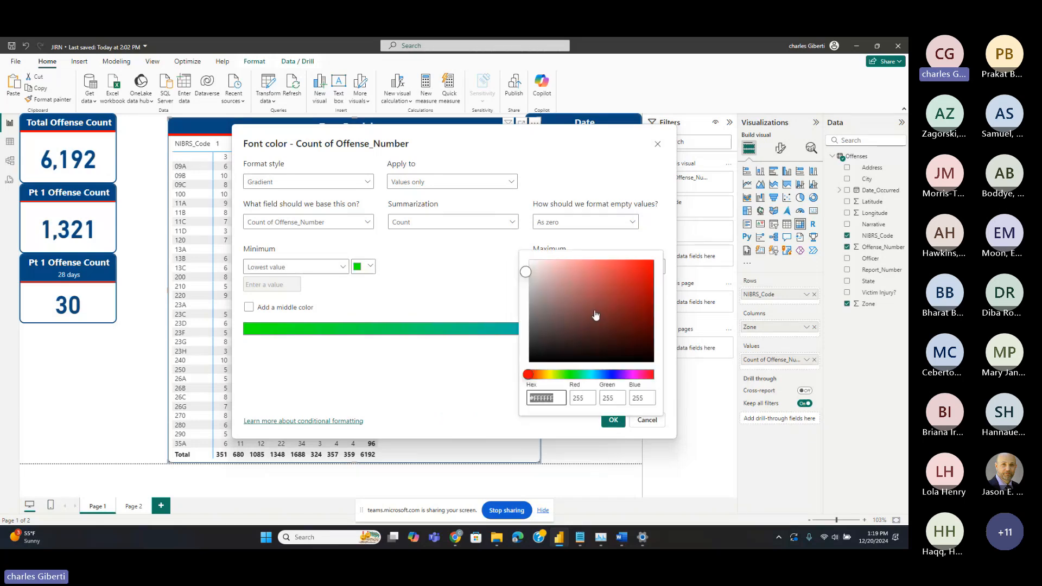
click(651, 266)
click(651, 259)
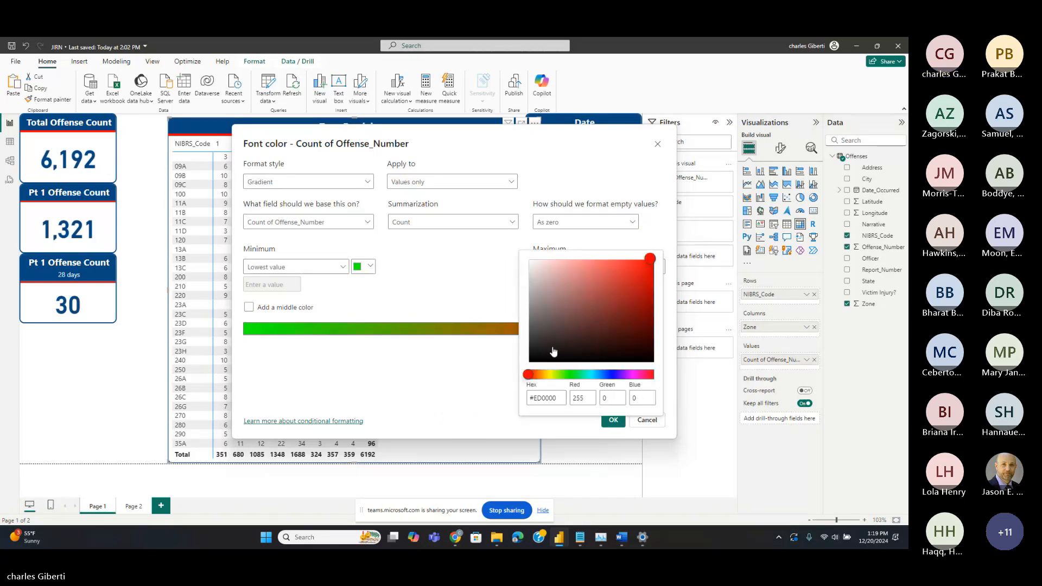
click(373, 279)
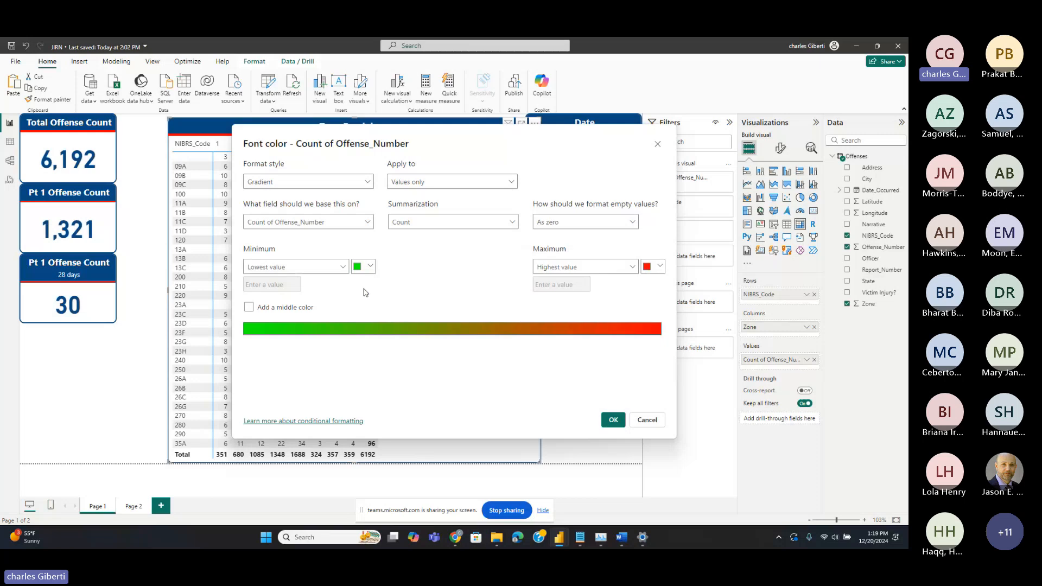
Switch the font color format style to Rules and back to Gradient
click(363, 183)
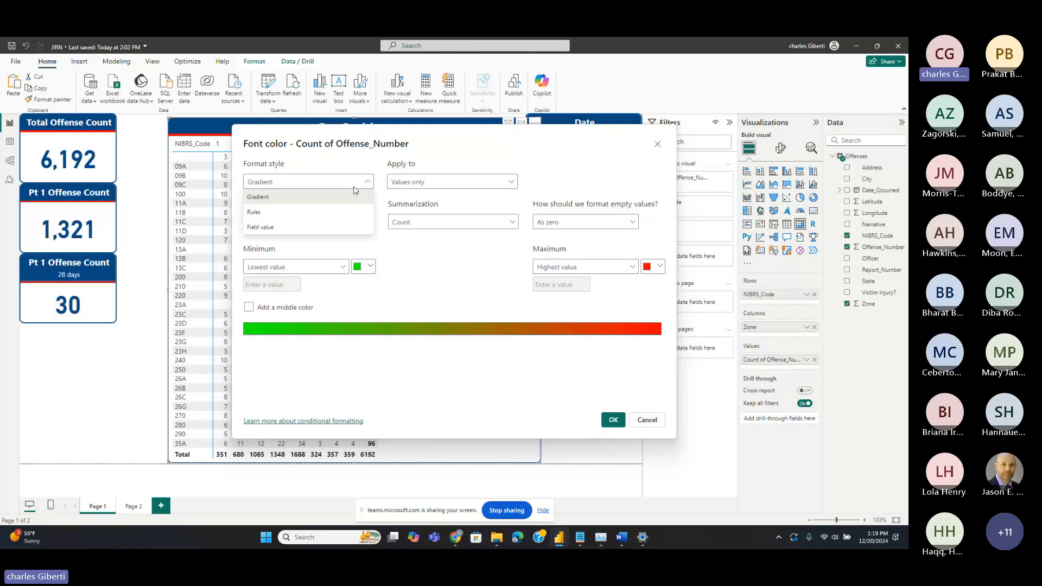
click(328, 211)
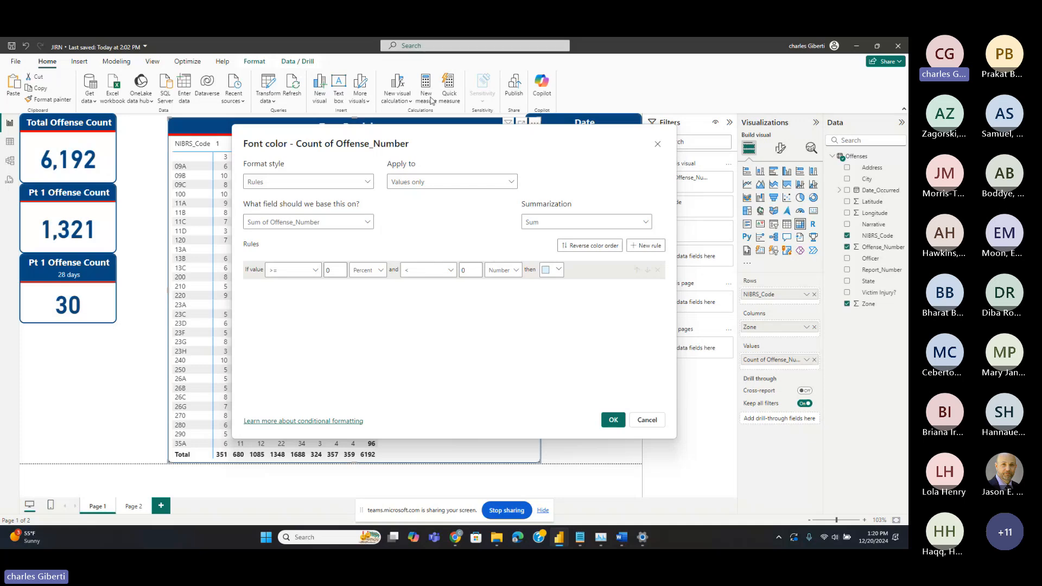
click(362, 187)
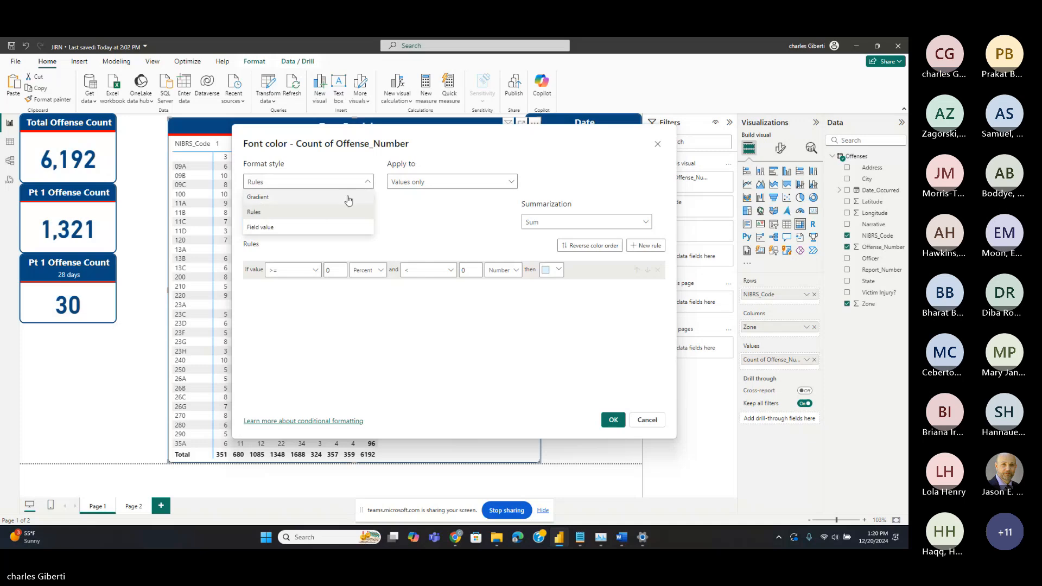
click(350, 197)
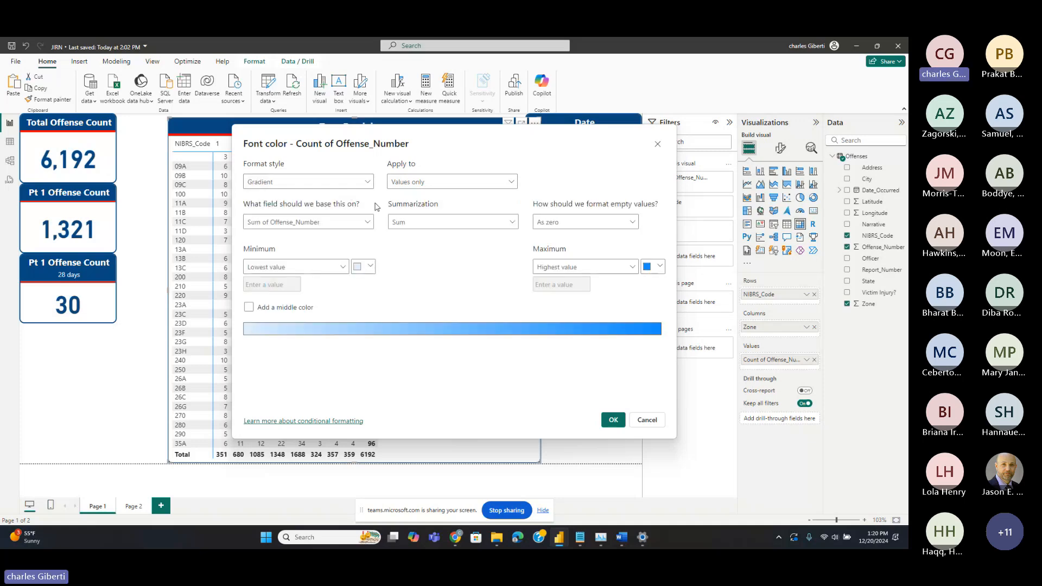
Apply a font color gradient with a middle color, using green for the lowest value and red for the highest value
click(249, 307)
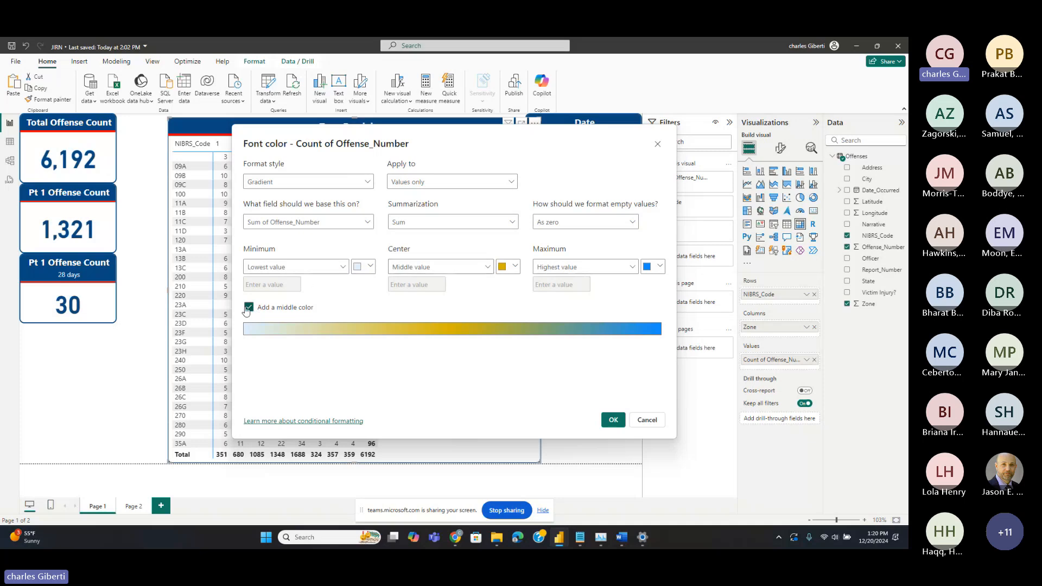
click(366, 267)
click(376, 386)
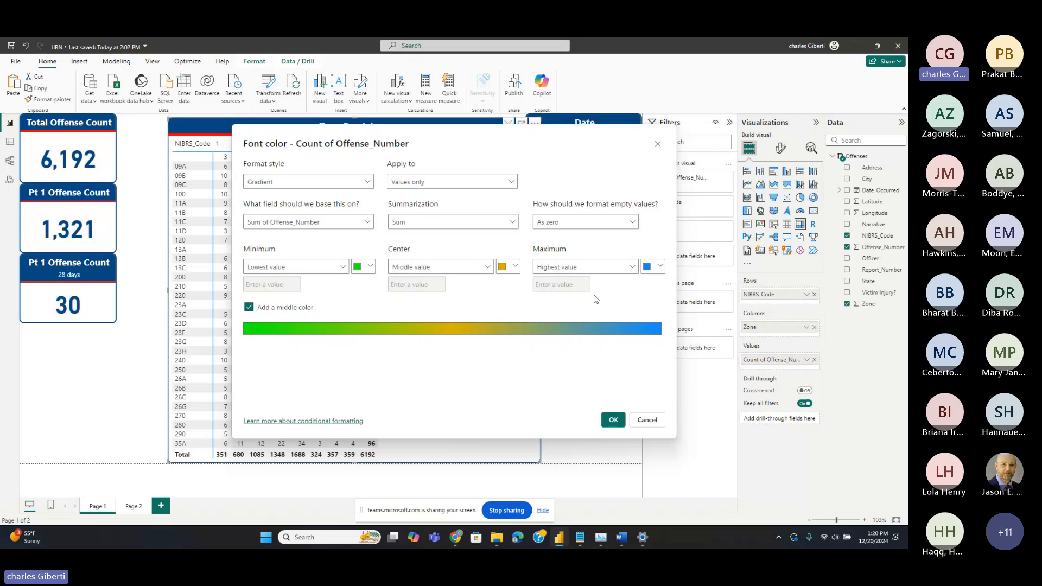
click(653, 266)
click(532, 386)
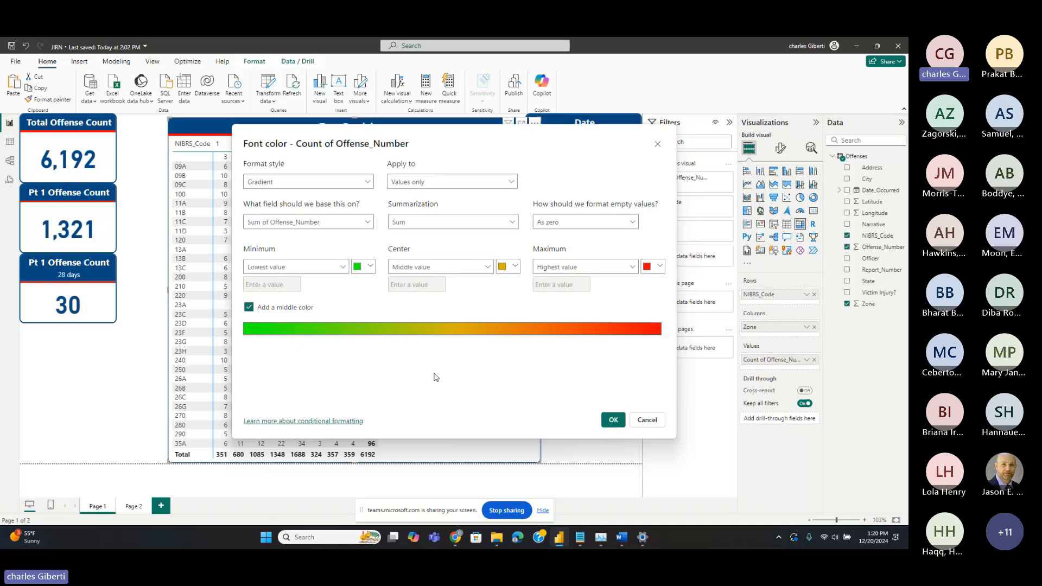
click(613, 420)
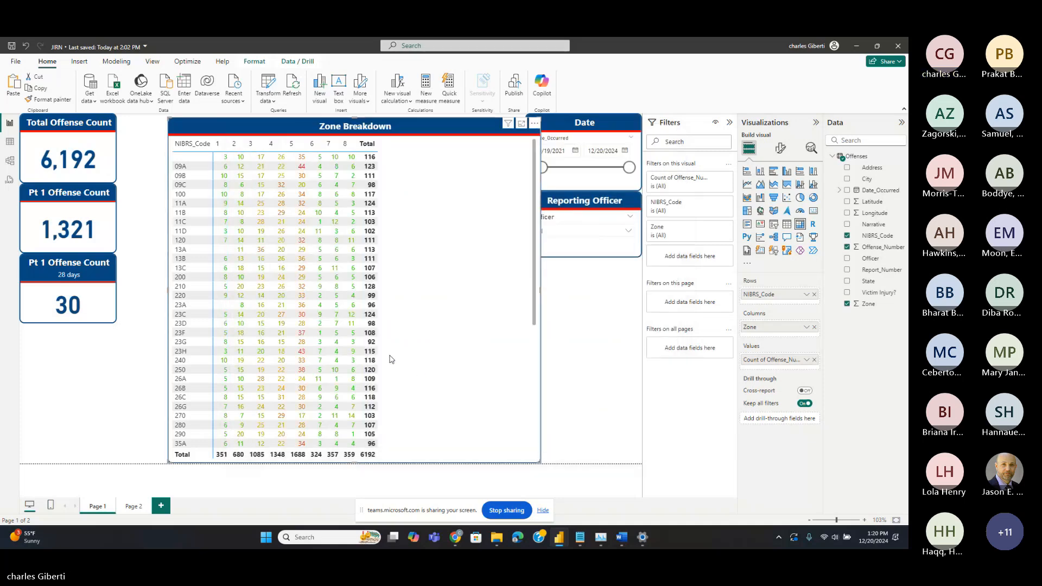
Review the colored counts throughout the Zone Breakdown matrix and shrink it to fit the lower part of Page 1 beside the offense cards
scroll(259, 269, down, 5)
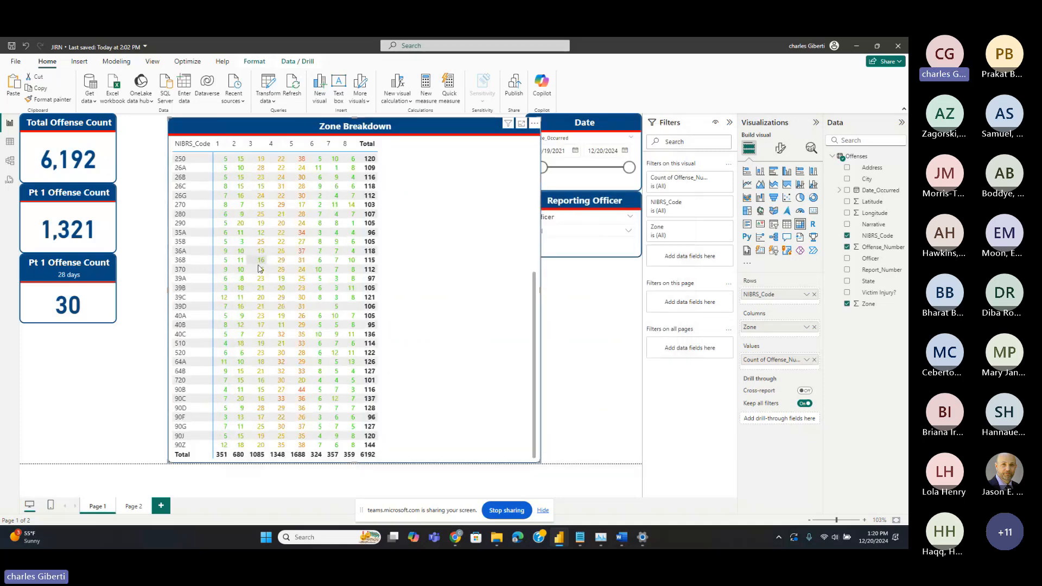
scroll(298, 281, up, 1)
scroll(300, 283, up, 4)
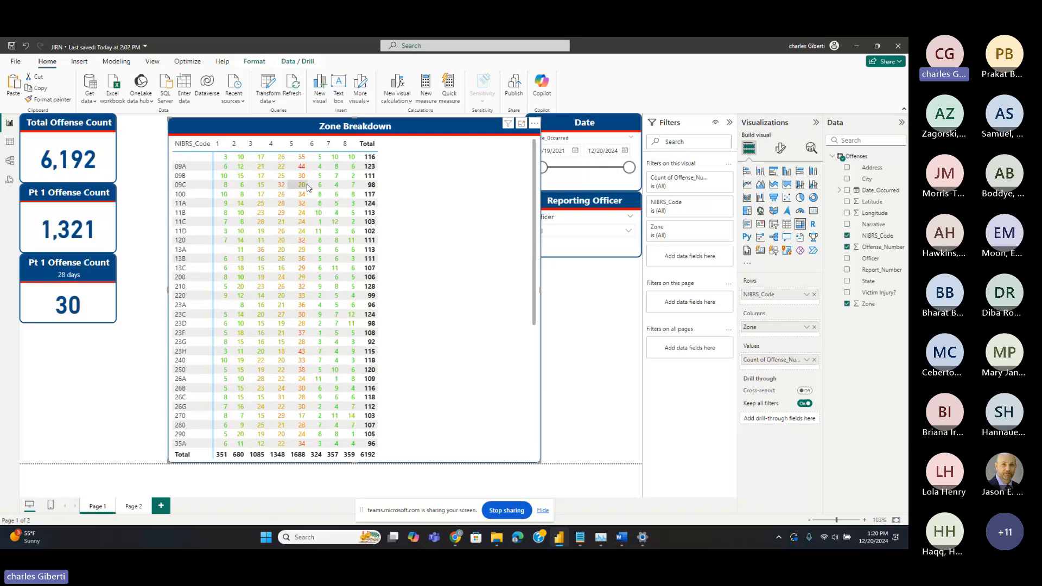
scroll(302, 185, down, 5)
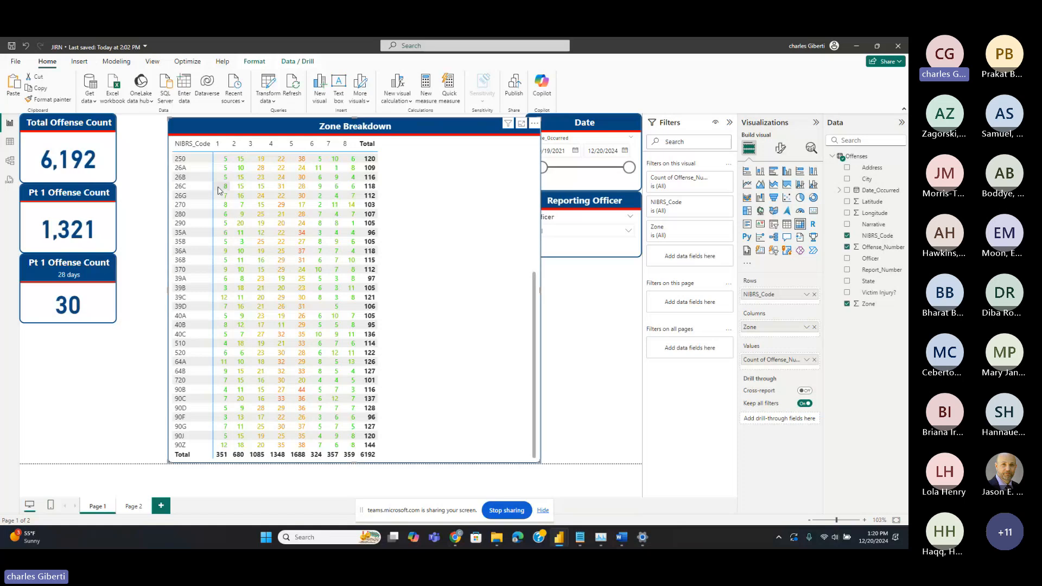
scroll(257, 347, up, 5)
scroll(257, 349, down, 5)
mouse_move(444, 130)
mouse_down()
mouse_move(416, 127)
mouse_move(445, 133)
mouse_up()
drag(170, 119, 180, 240)
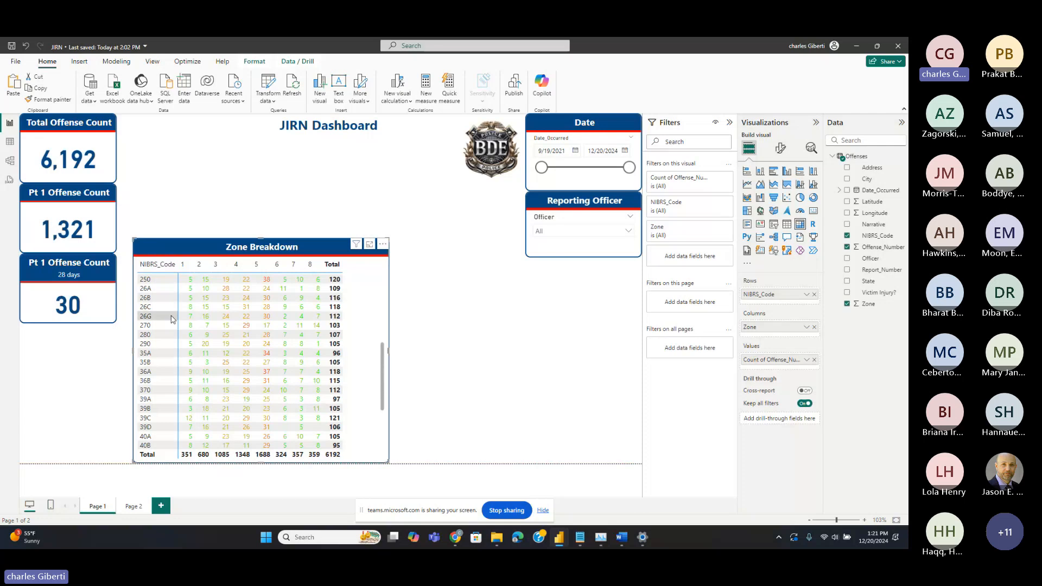
Test how NIBRS codes 35A, 370 and 100 and the zone 5 column filter the offense cards, clearing each selection
click(153, 354)
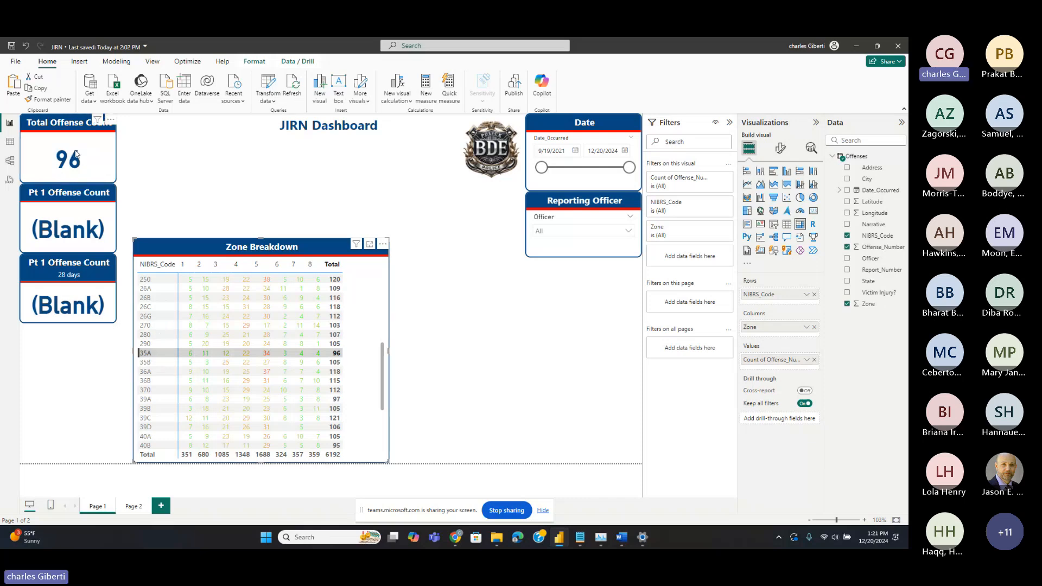
click(146, 354)
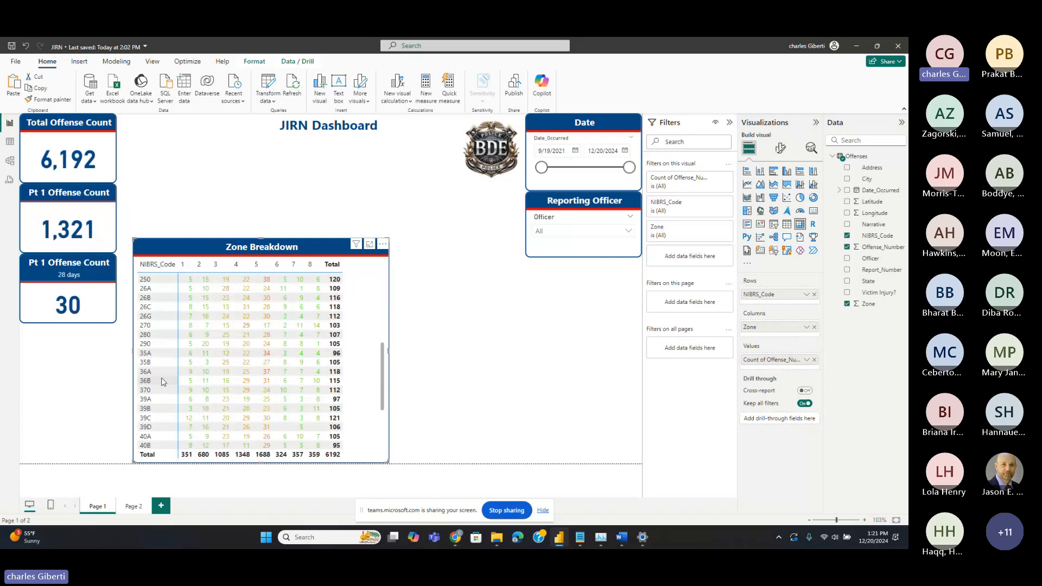
click(149, 393)
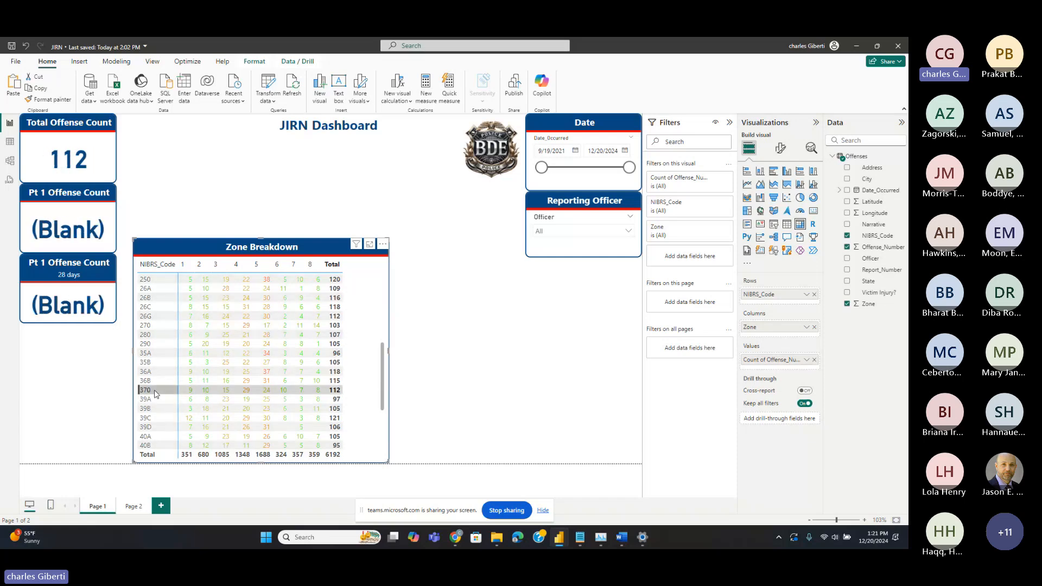
click(150, 392)
scroll(162, 325, up, 8)
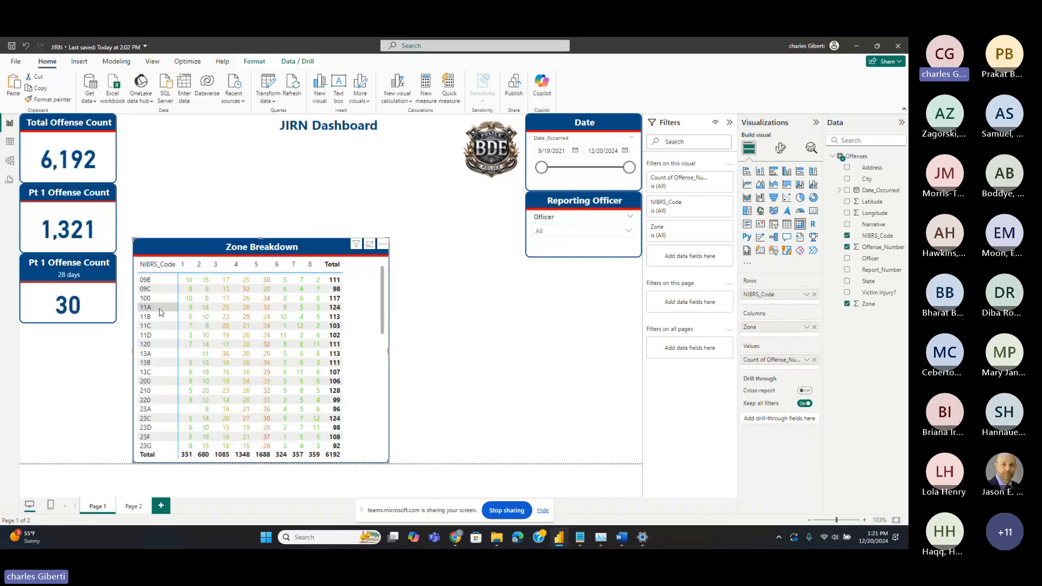
click(147, 298)
click(153, 299)
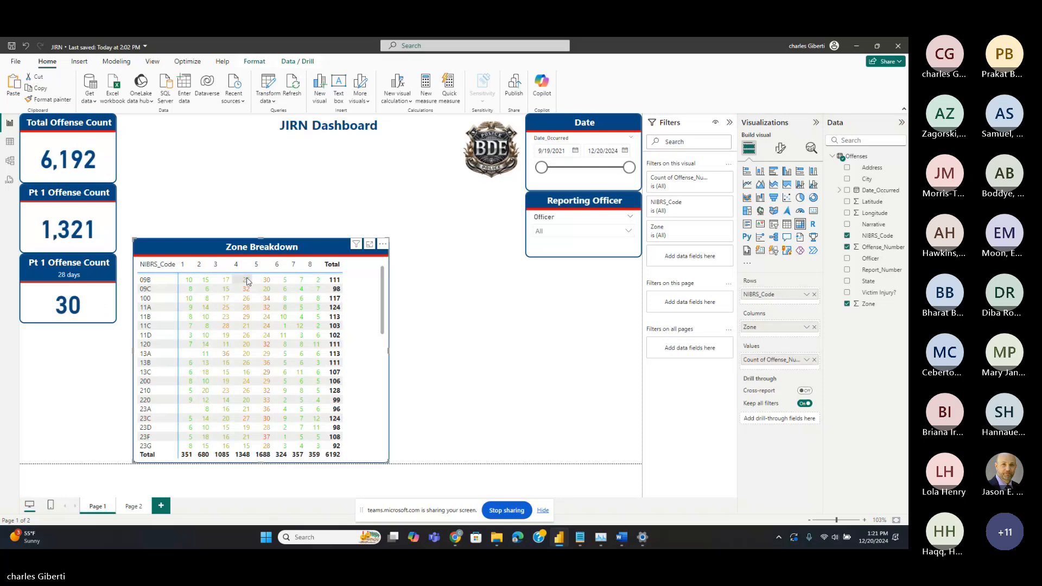
click(257, 265)
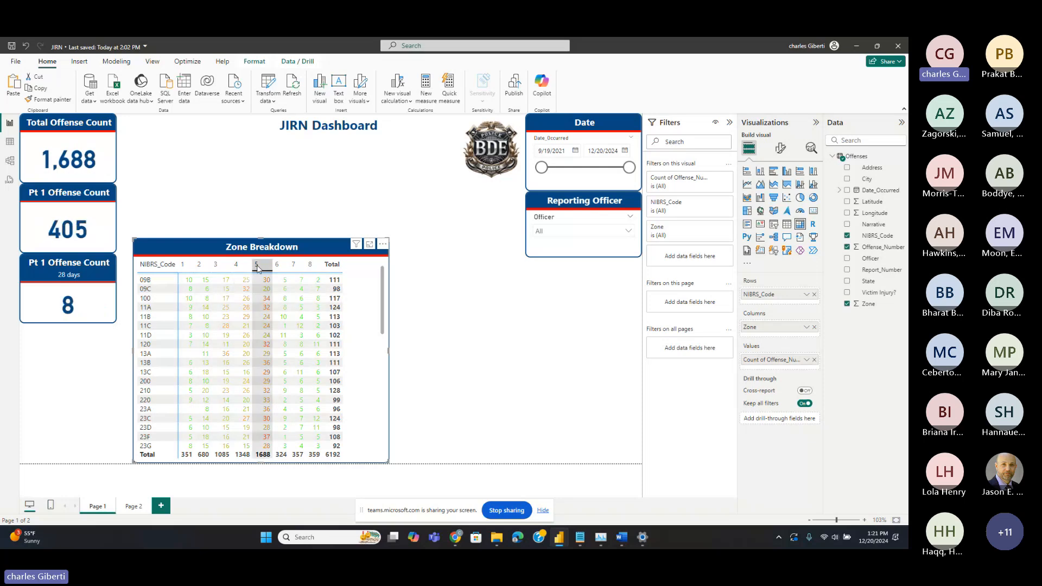
click(256, 265)
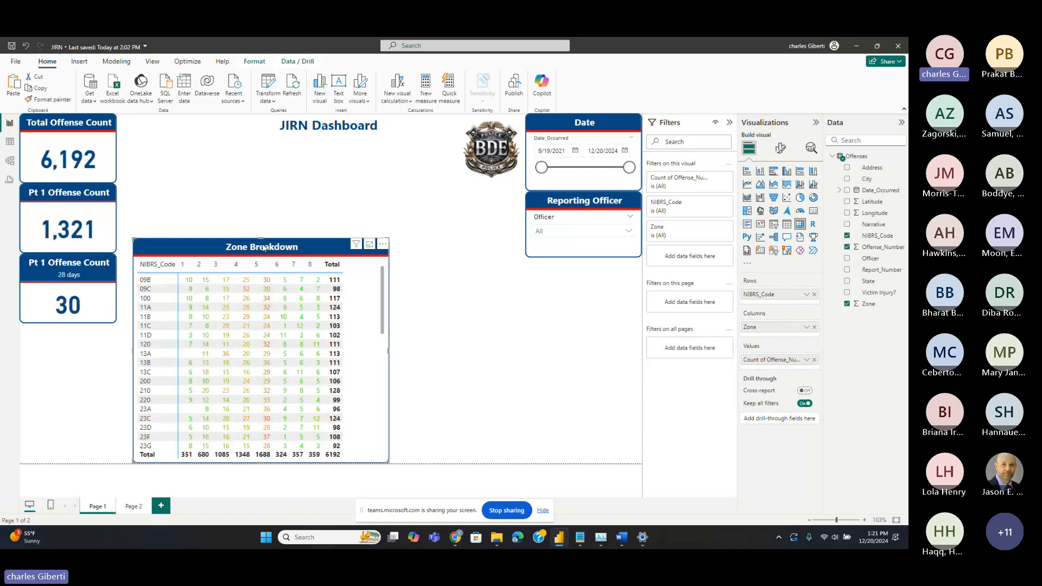
Narrow and shorten the Zone Breakdown matrix and fit it directly beneath the offense cards, reaching the page's lower edge
drag(262, 249, 290, 242)
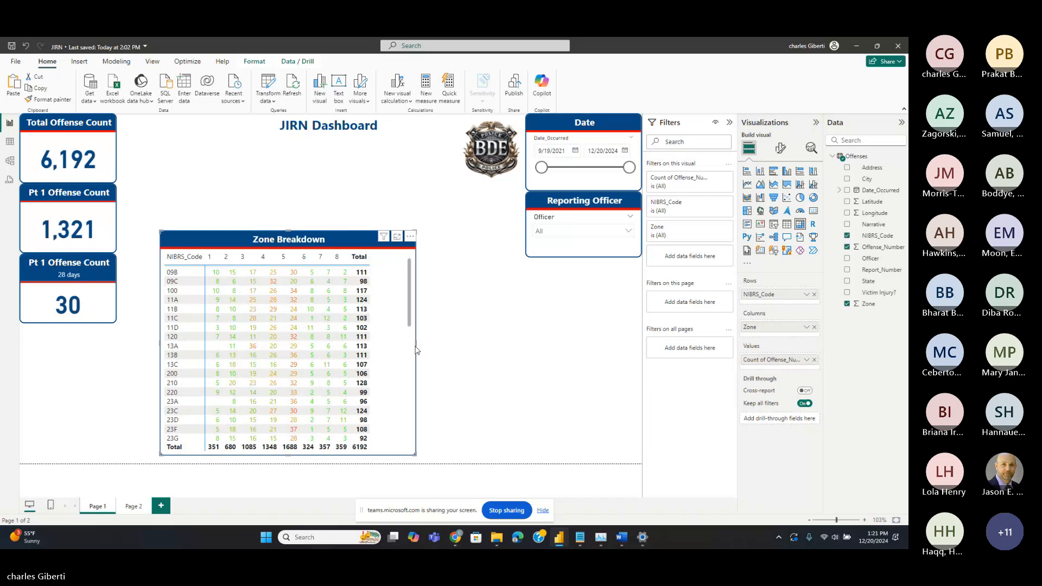
drag(417, 350, 390, 351)
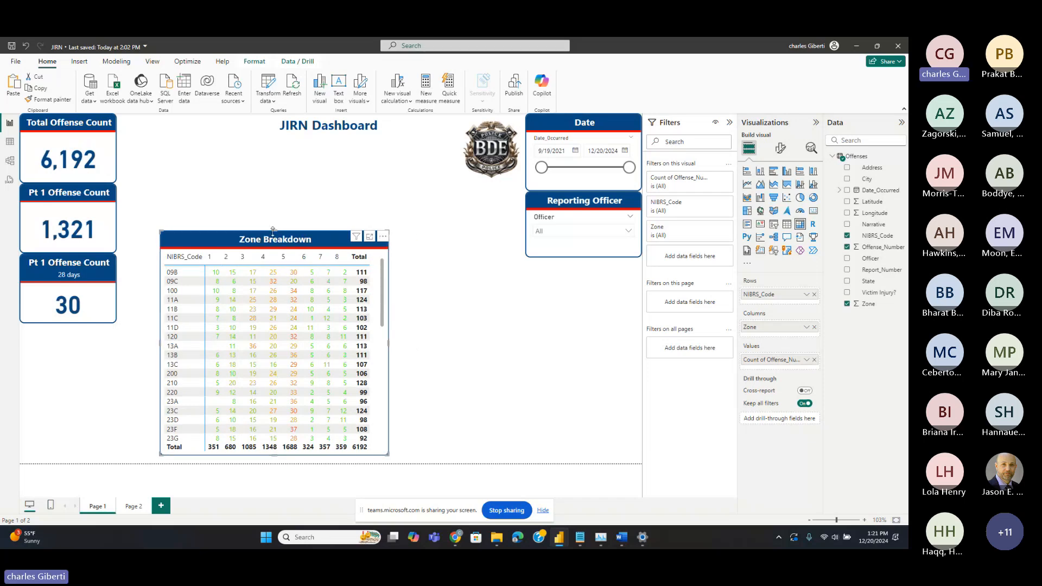
click(283, 213)
click(278, 235)
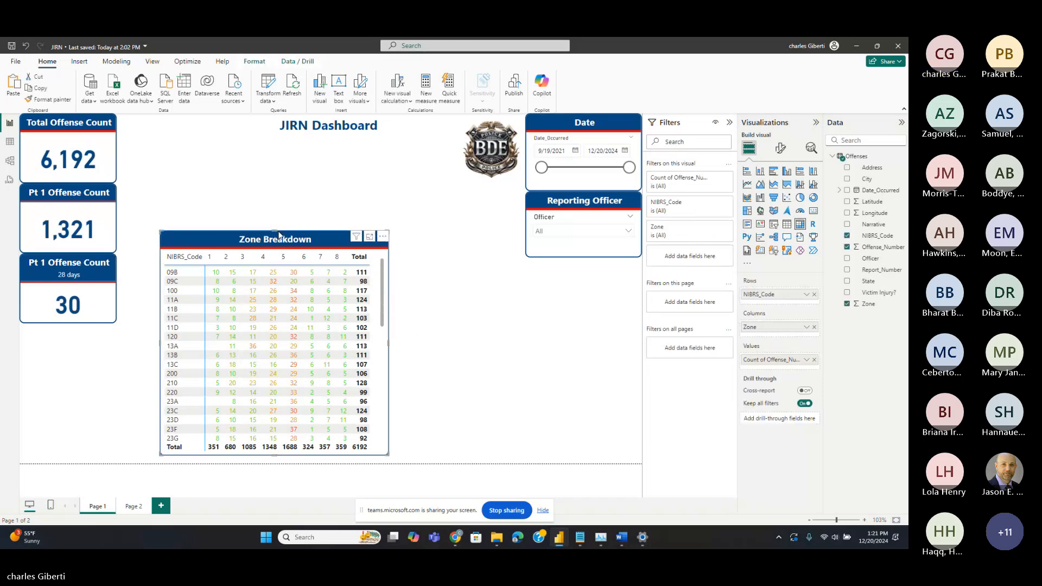
click(278, 235)
click(272, 235)
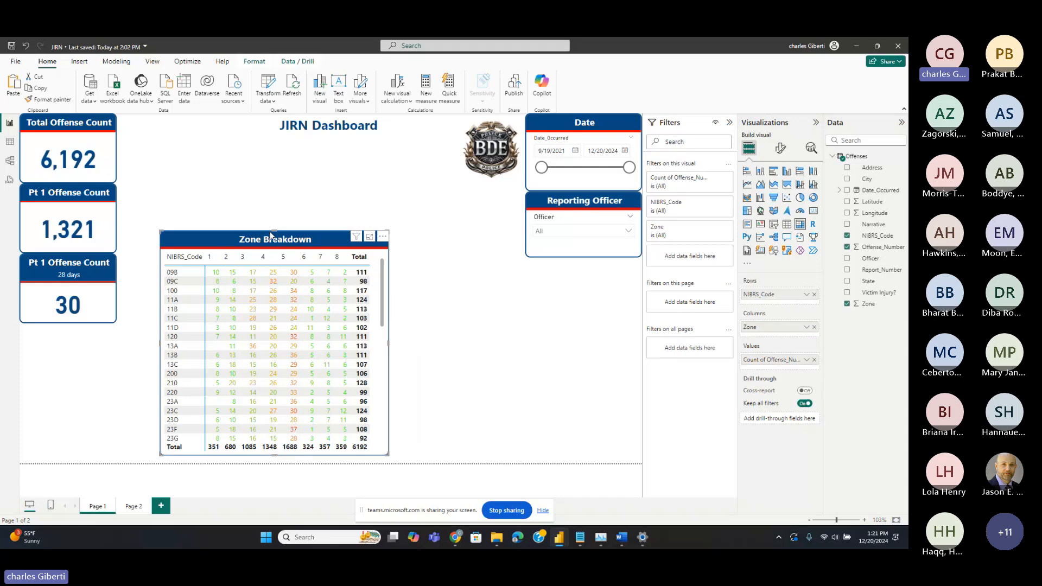
drag(272, 235, 125, 336)
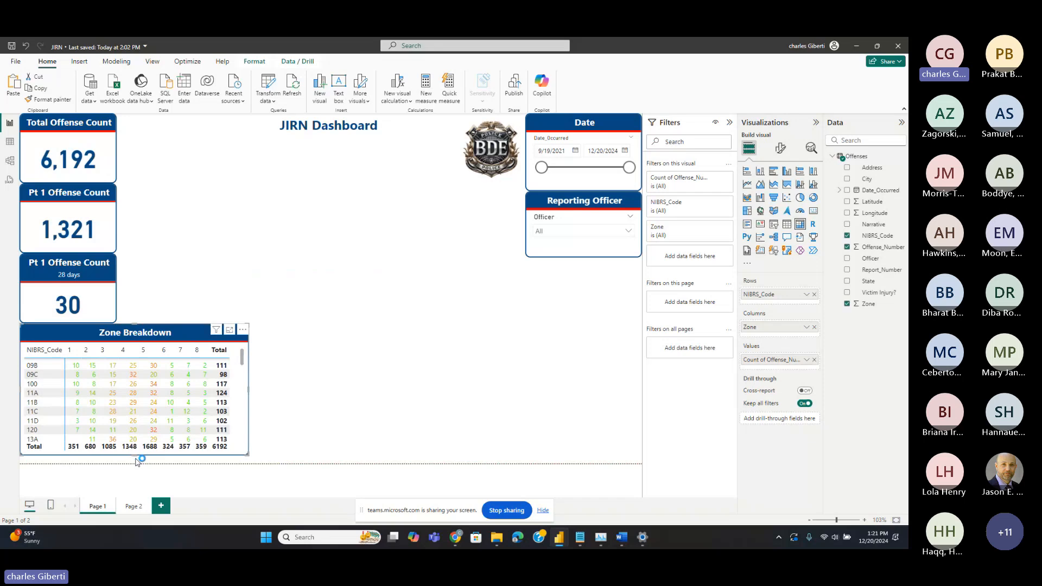
drag(247, 461, 244, 464)
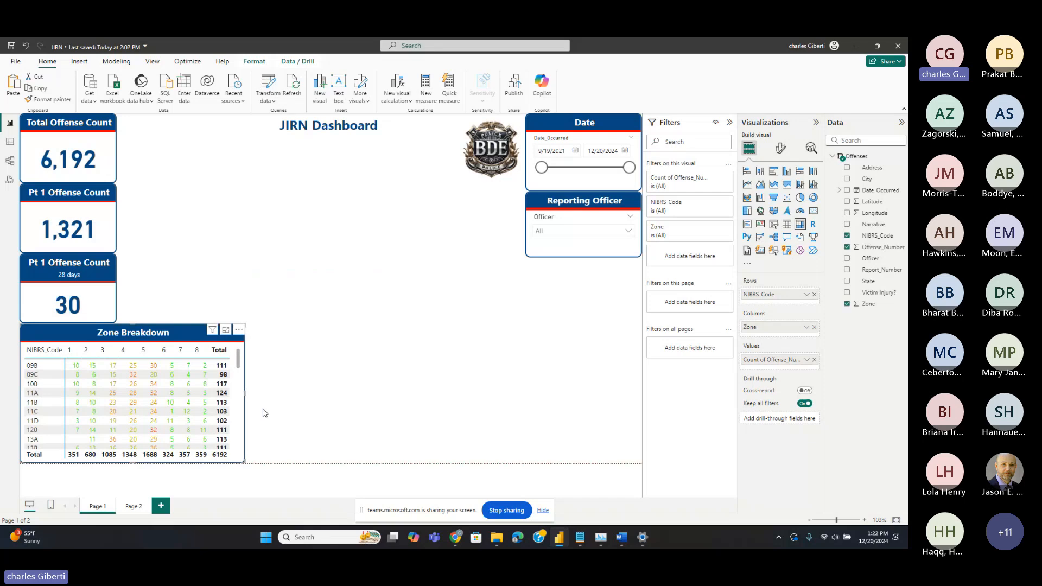
click(342, 415)
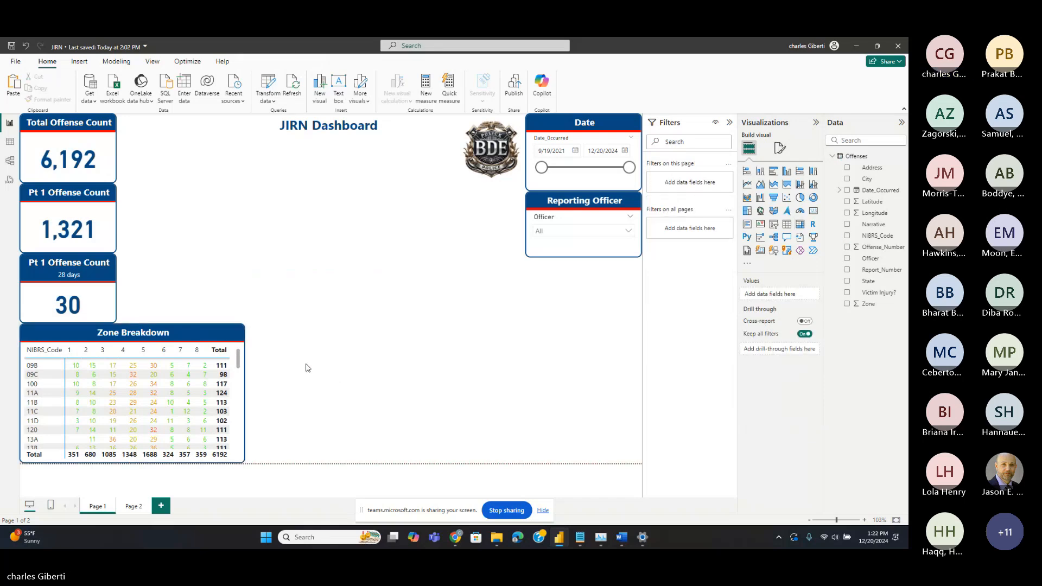
scroll(243, 374, down, 5)
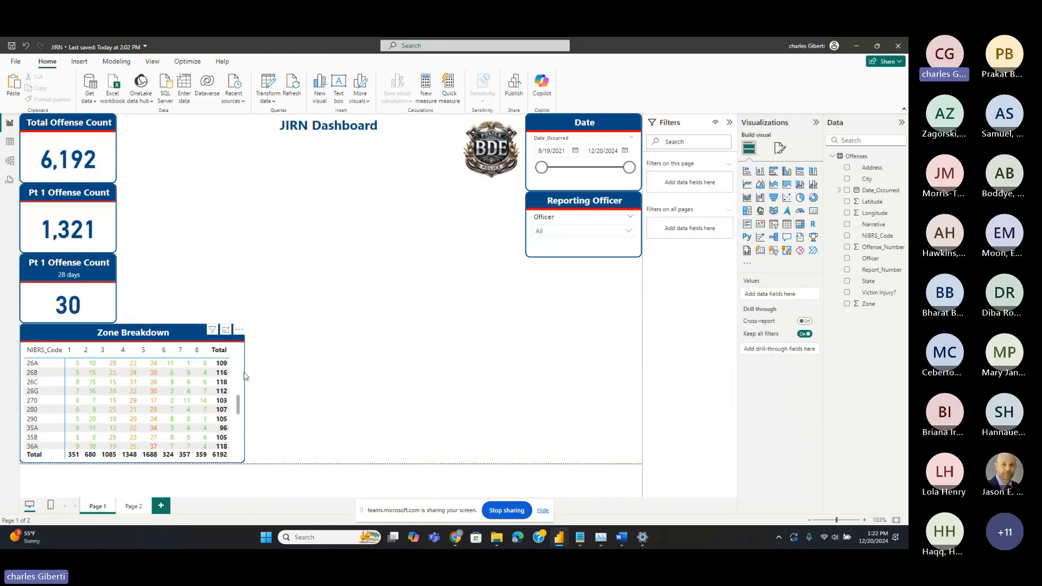
scroll(243, 377, up, 6)
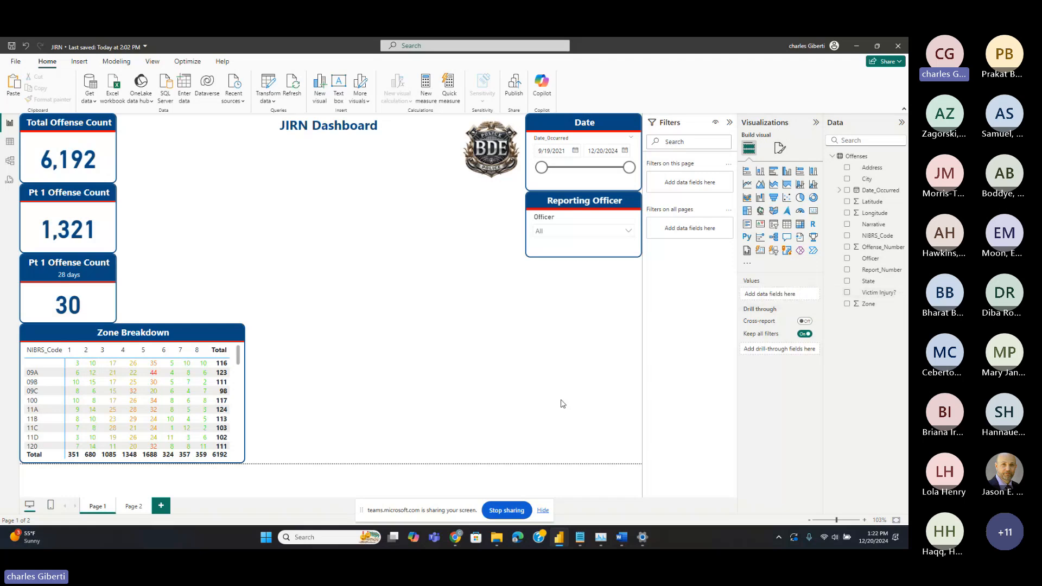
Add a pie chart to Page 1 with Victim Injury? as the legend and its count as the values
click(800, 199)
drag(309, 375, 158, 200)
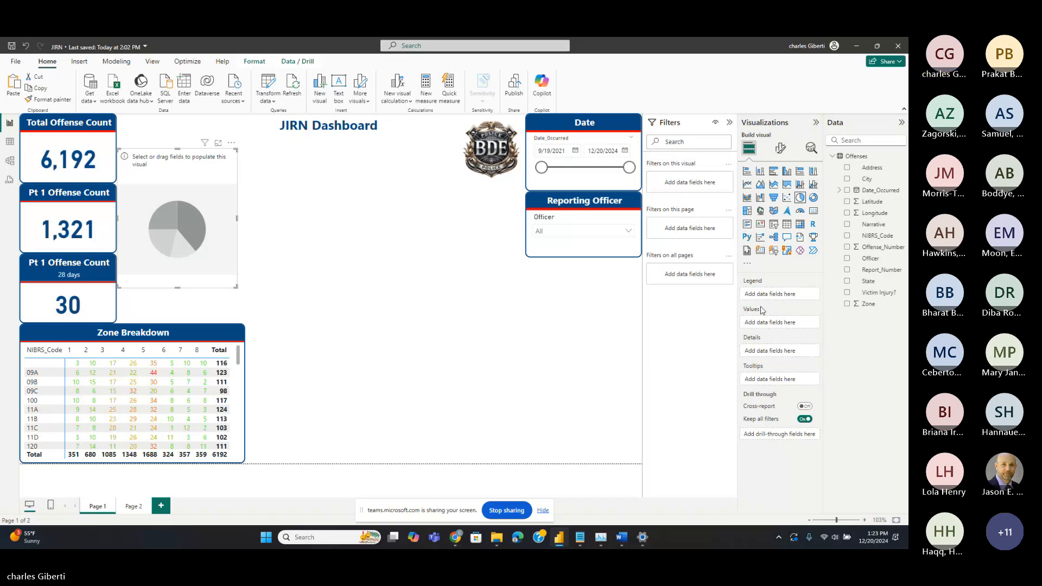
click(878, 294)
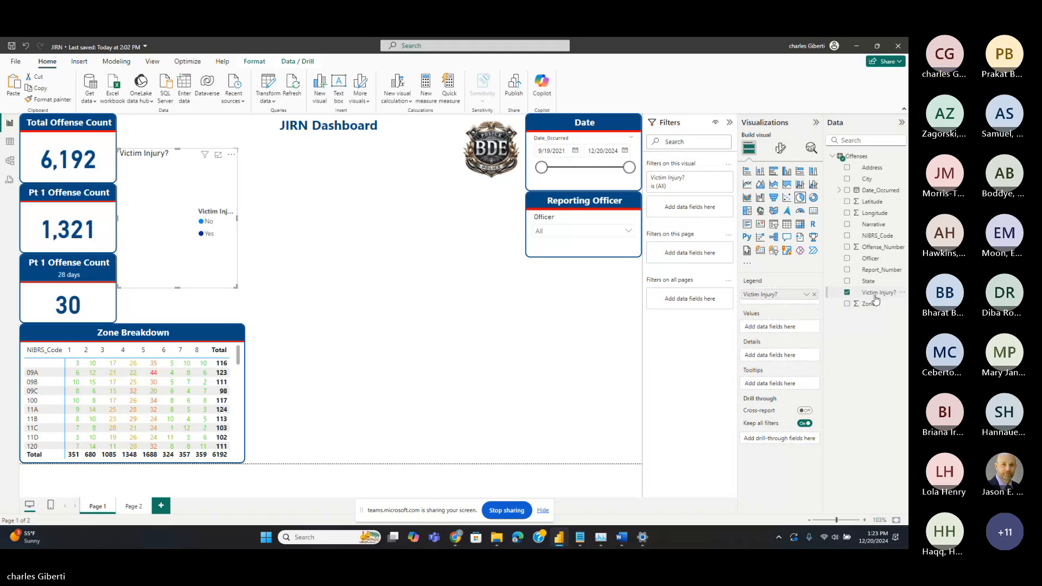
drag(876, 293, 804, 336)
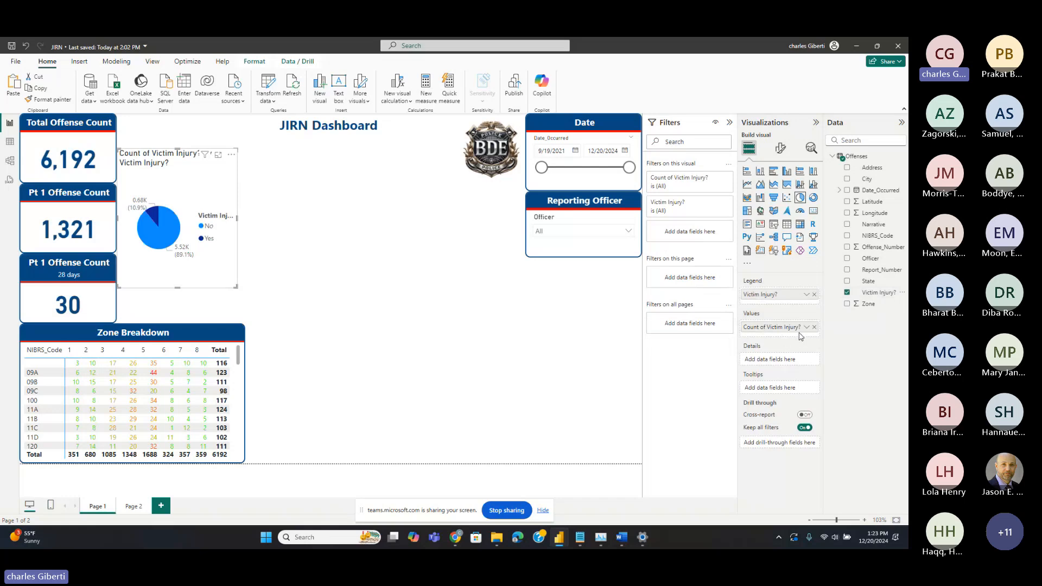
Move the victim injury pie chart into the open area under the dashboard title and enlarge it
drag(234, 272, 385, 300)
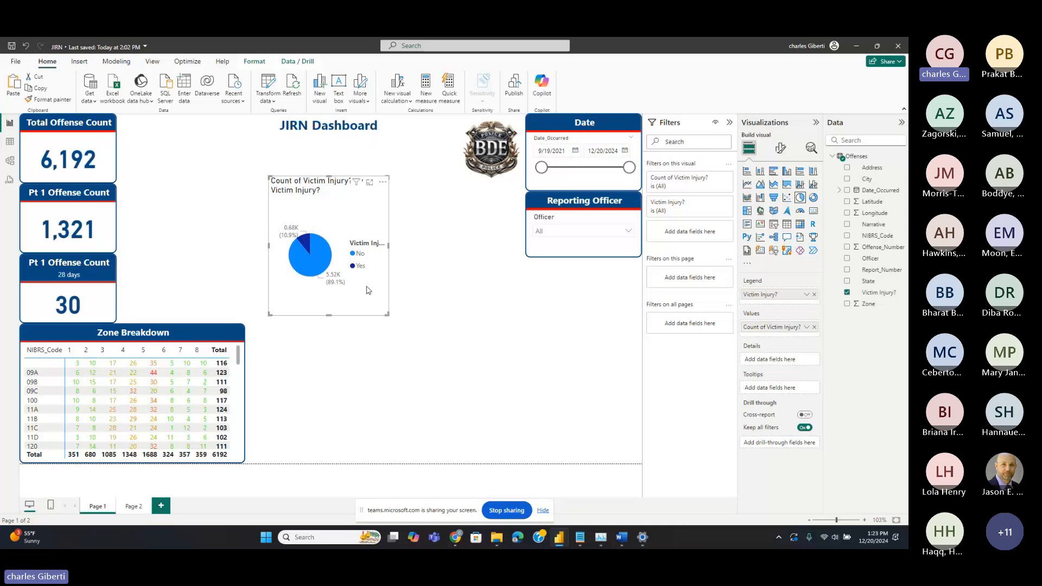
drag(367, 290, 367, 300)
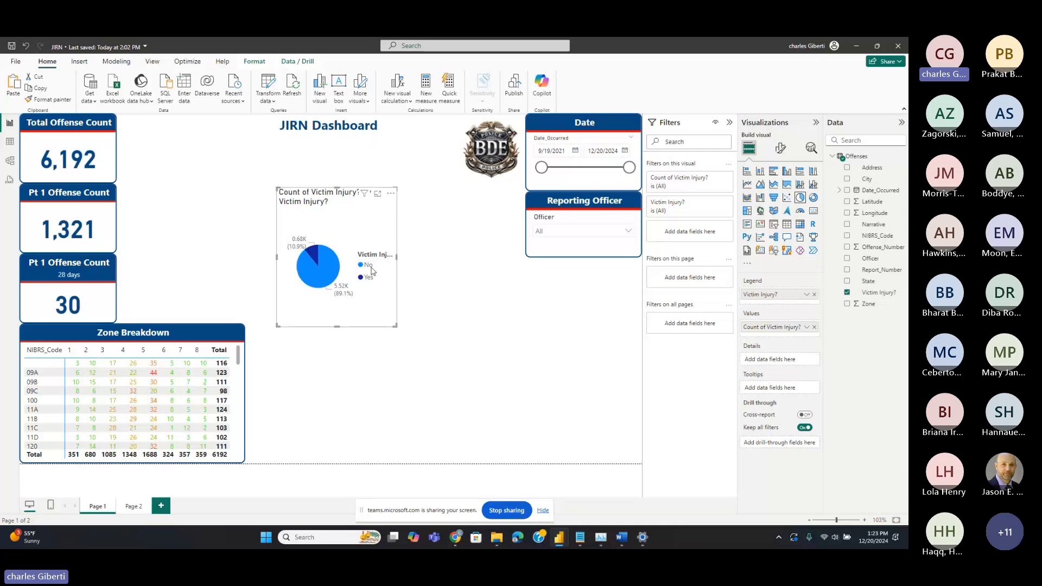
drag(368, 281, 355, 299)
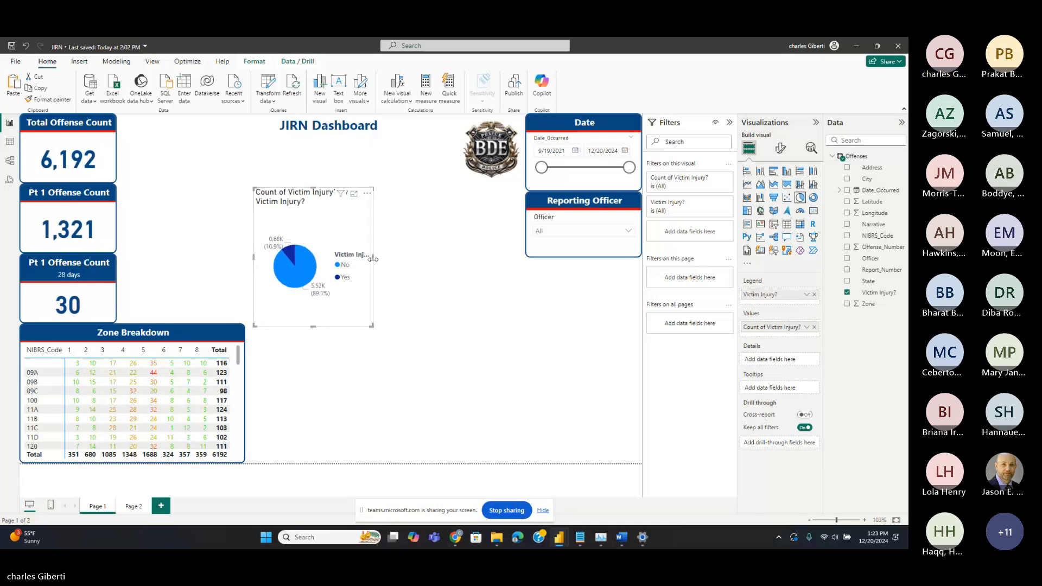
drag(378, 264, 428, 289)
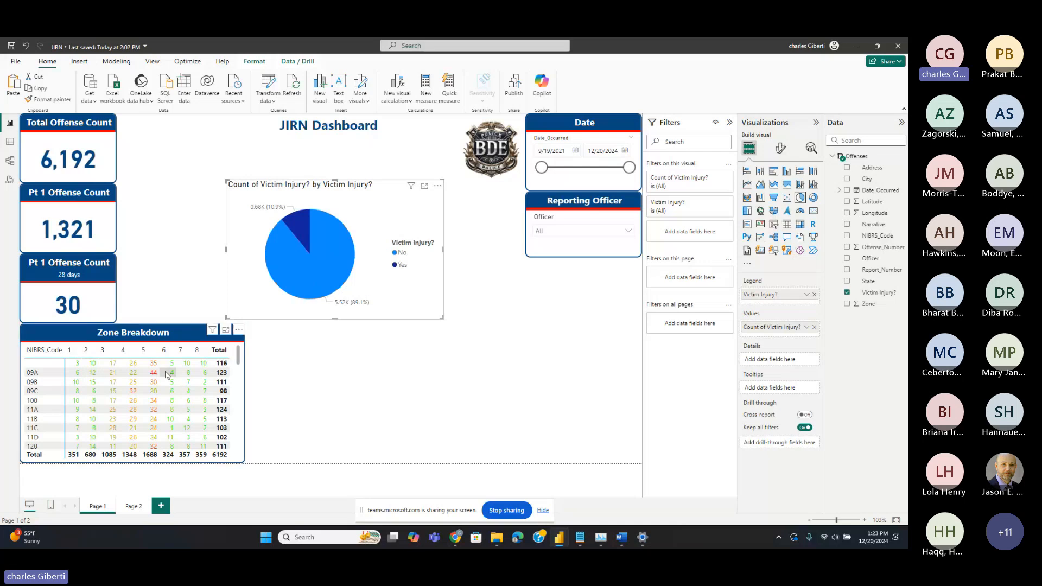
Copy the Zone Breakdown matrix's formatting onto the pie chart and place the chart beside the two Pt 1 Offense Count cards
click(89, 329)
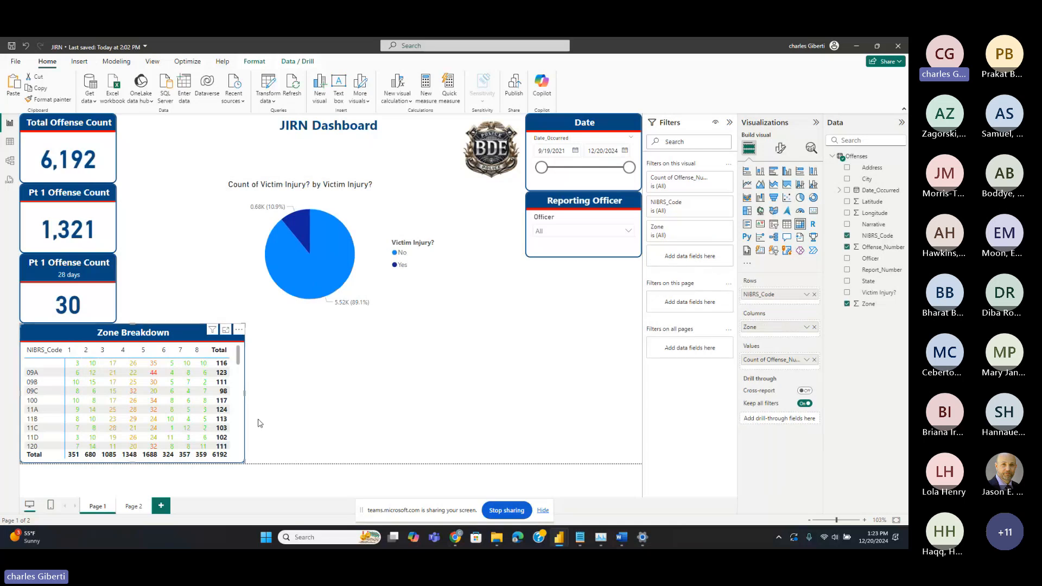
click(49, 100)
click(243, 255)
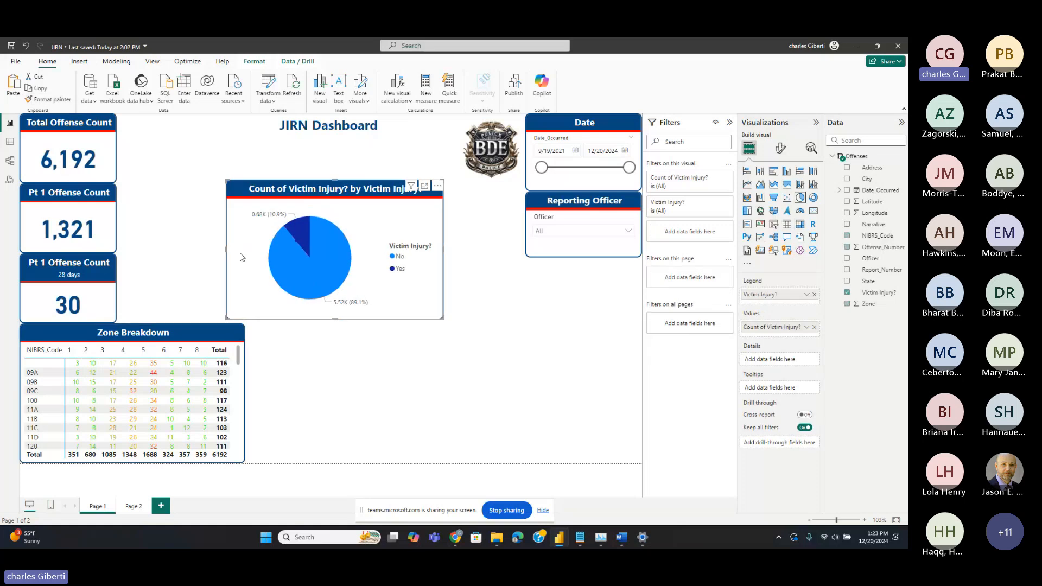
drag(403, 284, 300, 290)
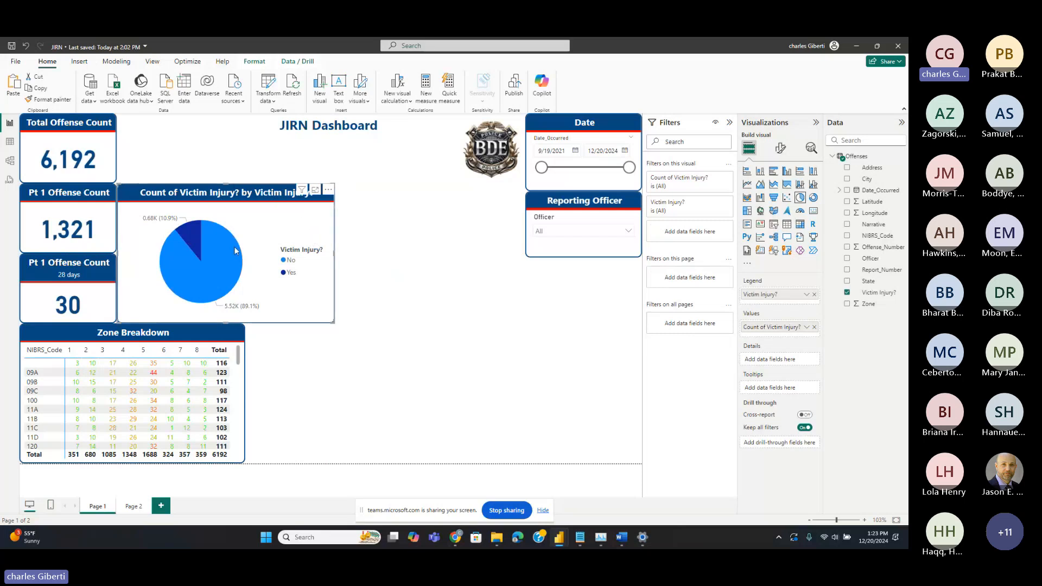
Change the pie chart's title text to "Victim Injury?"
click(782, 150)
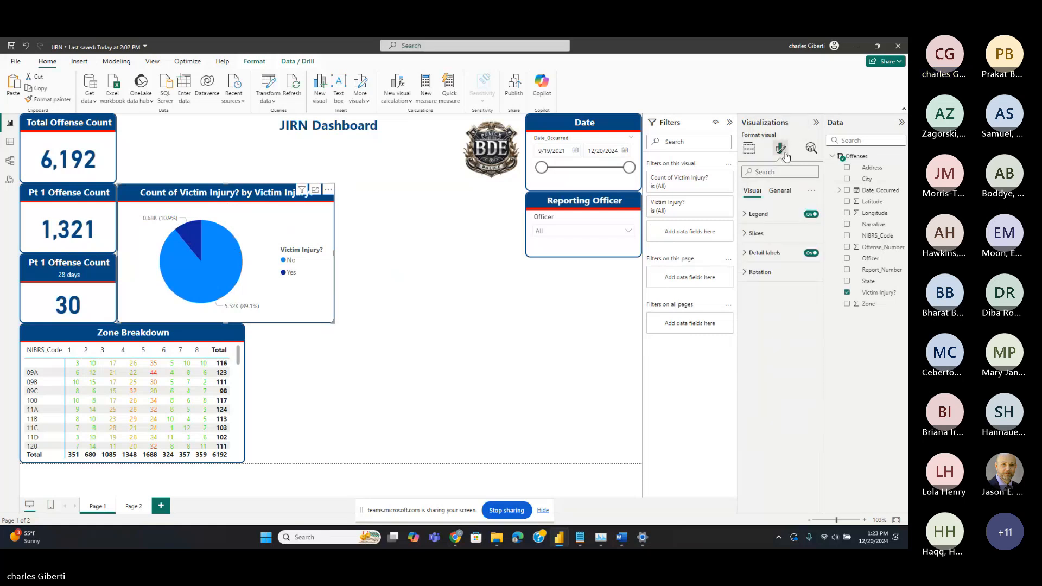
click(781, 192)
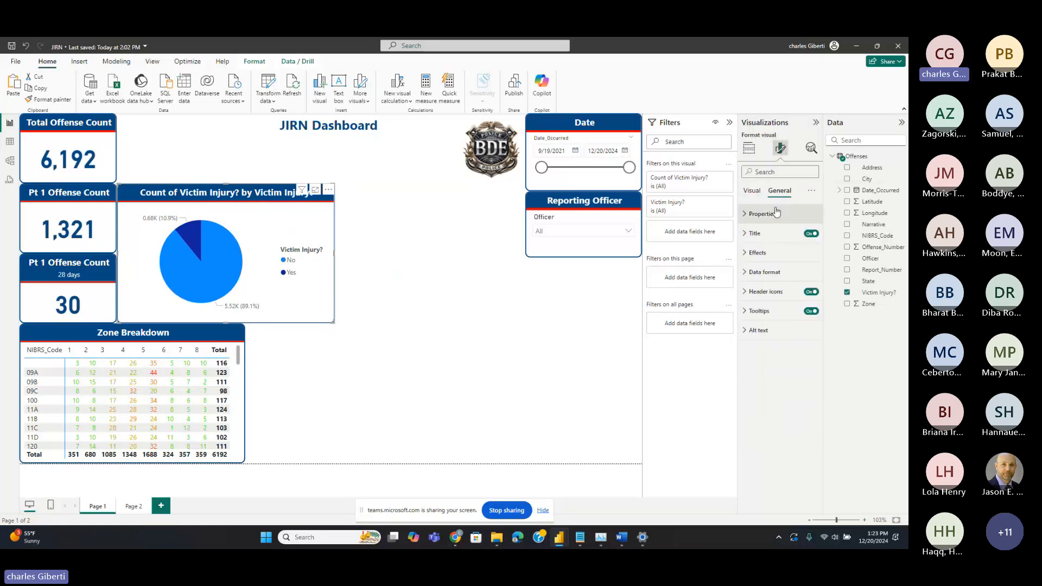
click(758, 233)
click(772, 281)
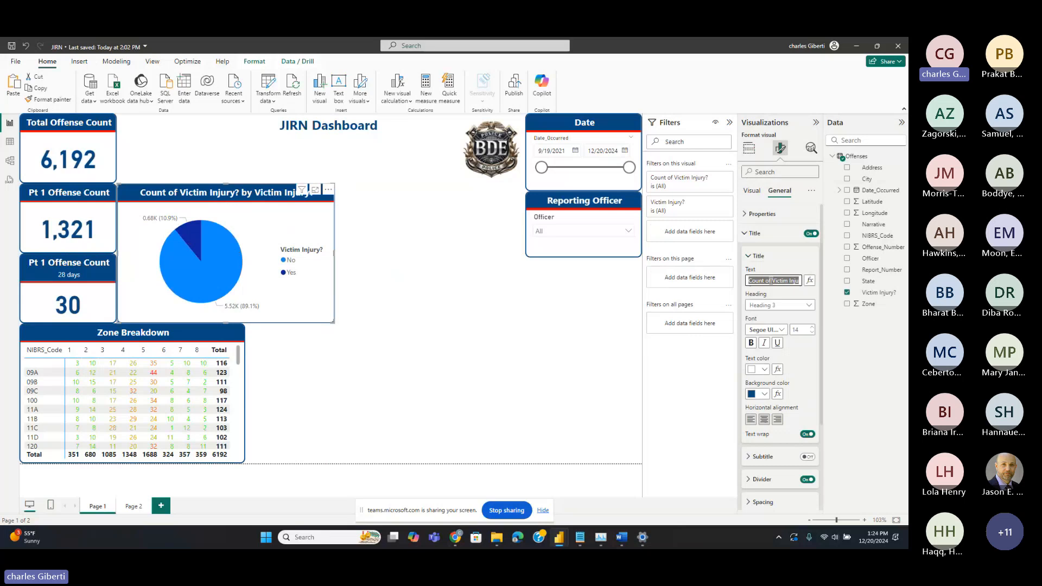
text(Victim Injury)
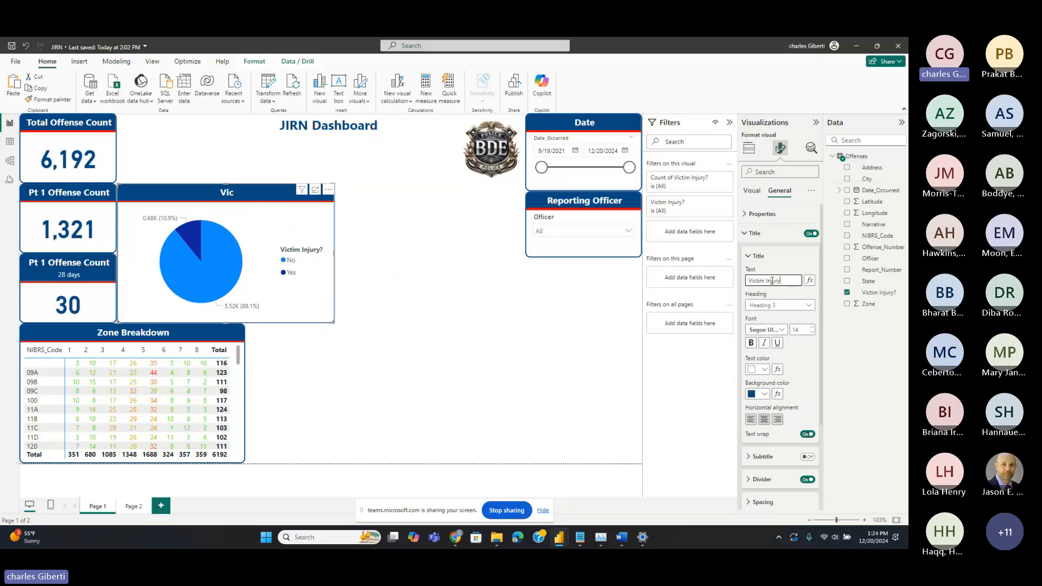
text(?)
click(743, 233)
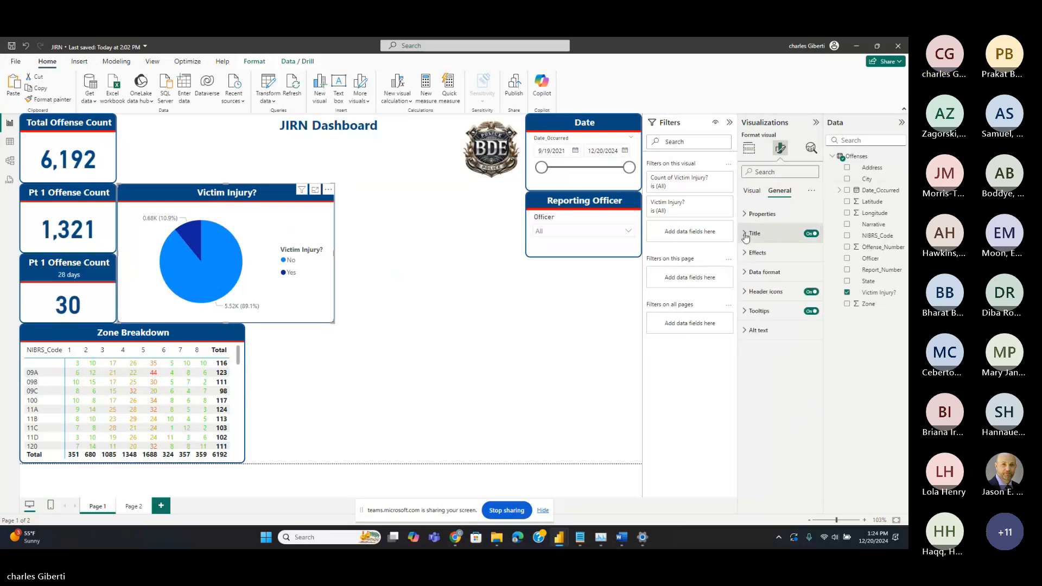
Turn off the legend title of the Victim Injury? pie chart, keeping the legend itself on
click(755, 154)
click(781, 150)
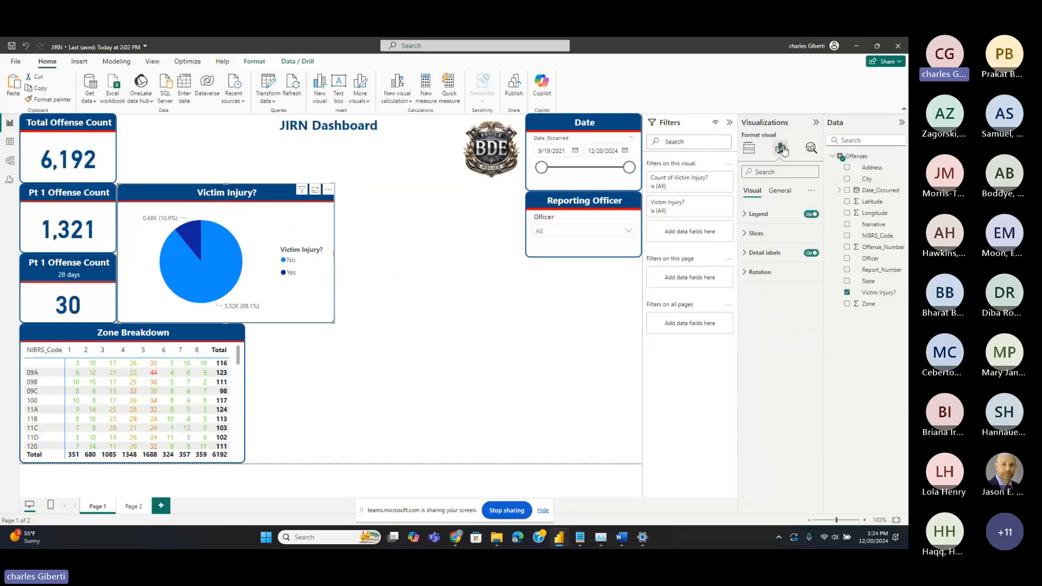
click(760, 220)
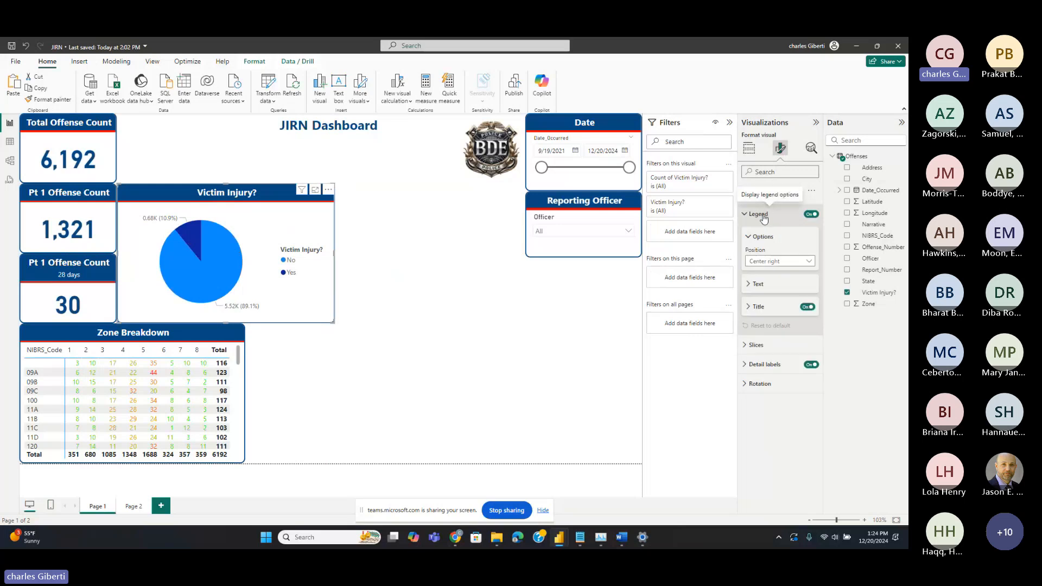
click(763, 218)
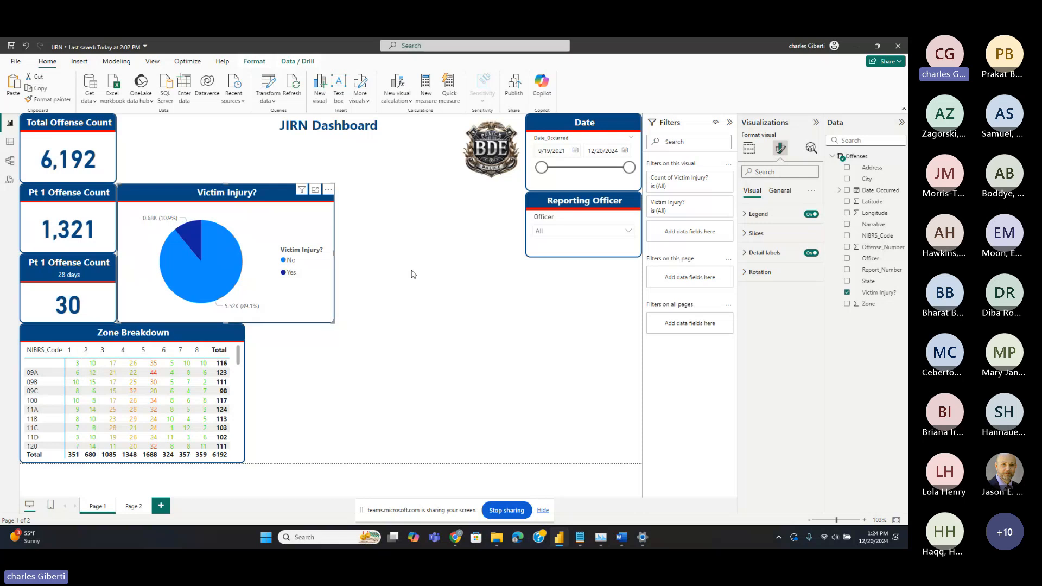
click(813, 219)
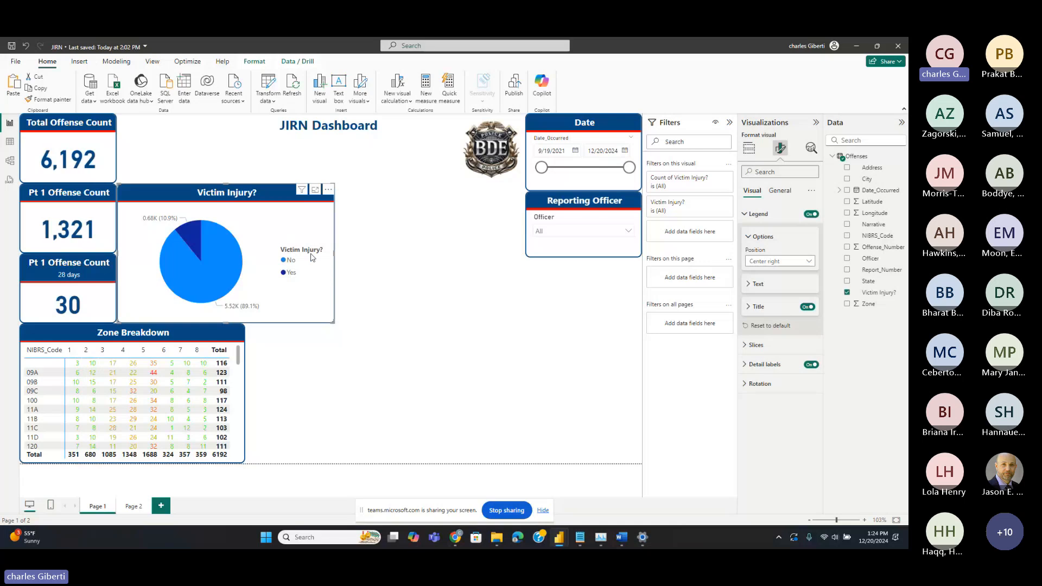
click(809, 309)
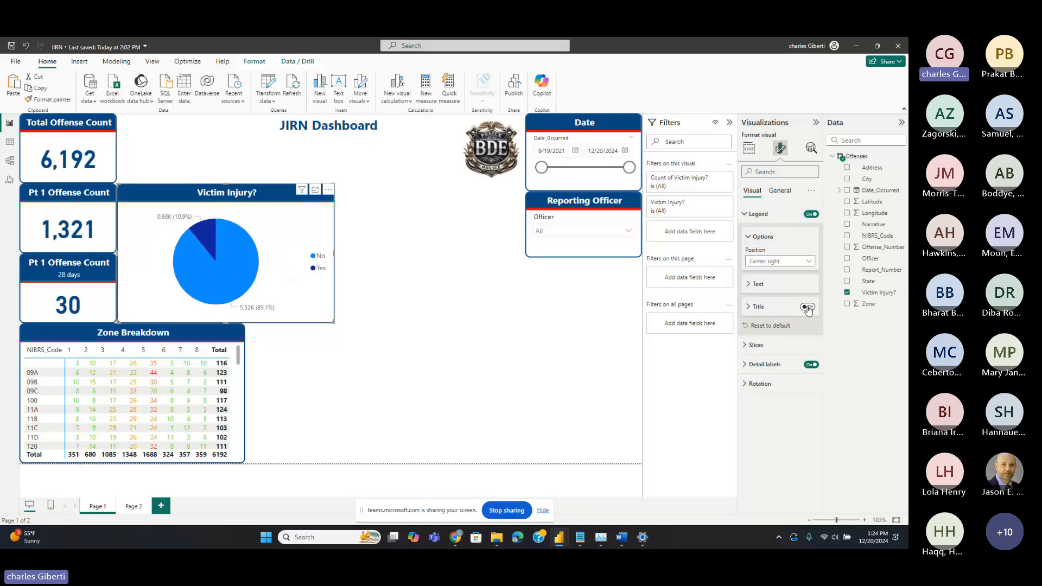
click(752, 237)
click(747, 216)
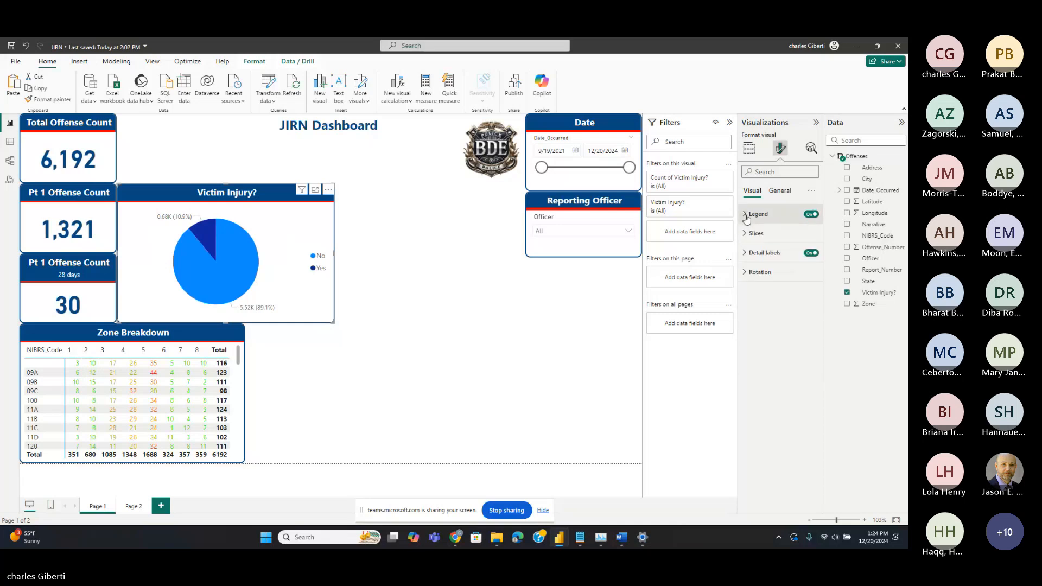
Color the pie chart's Yes slice red and its No slice the dashboard's dark blue
click(751, 233)
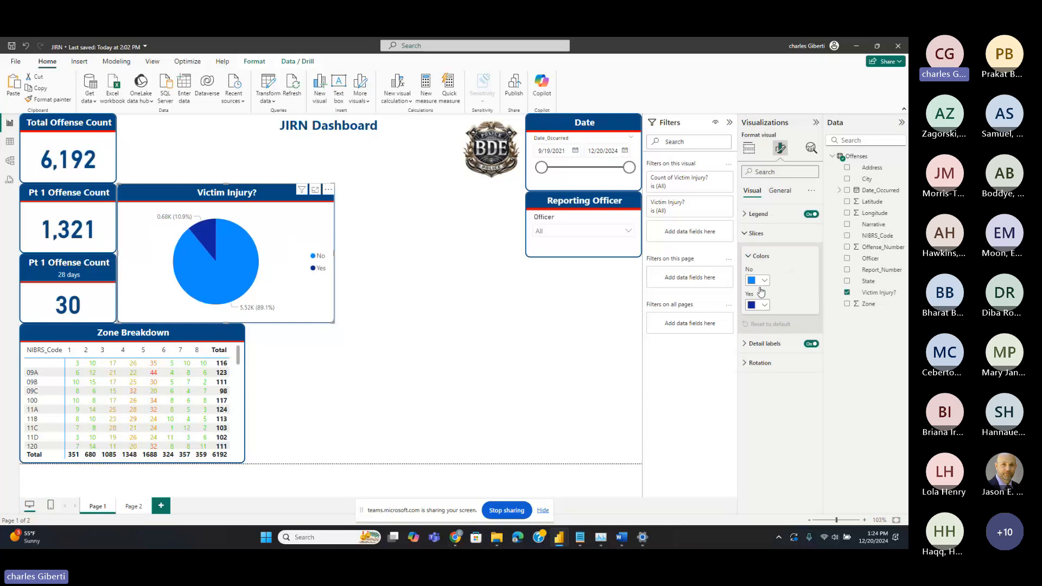
click(765, 306)
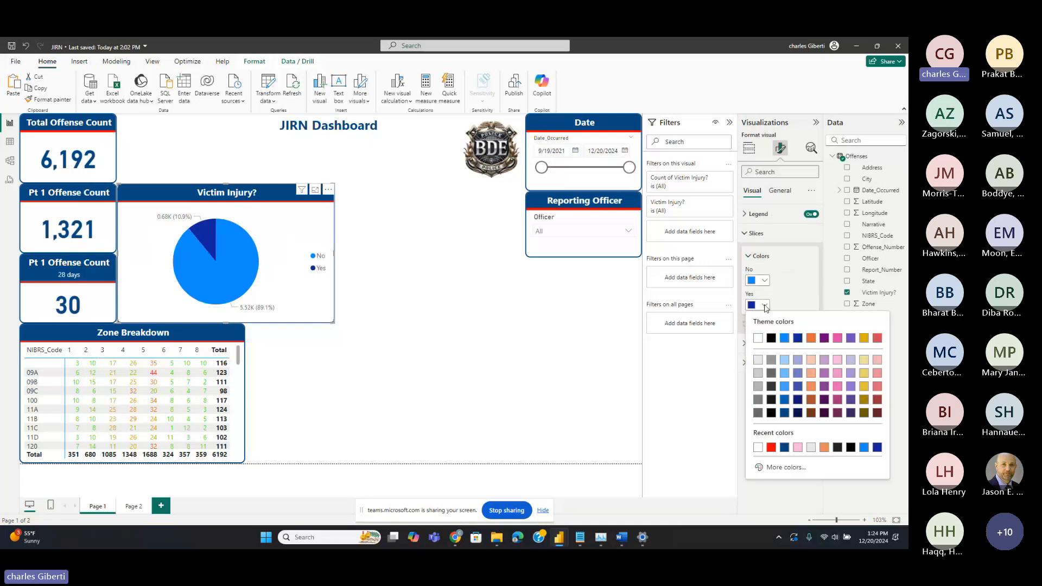
click(771, 447)
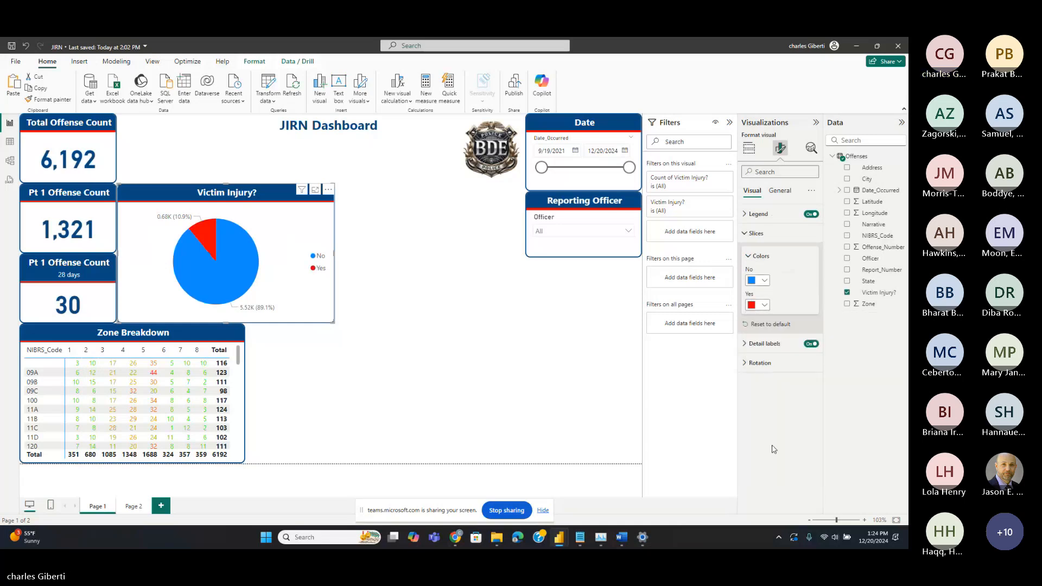
click(764, 282)
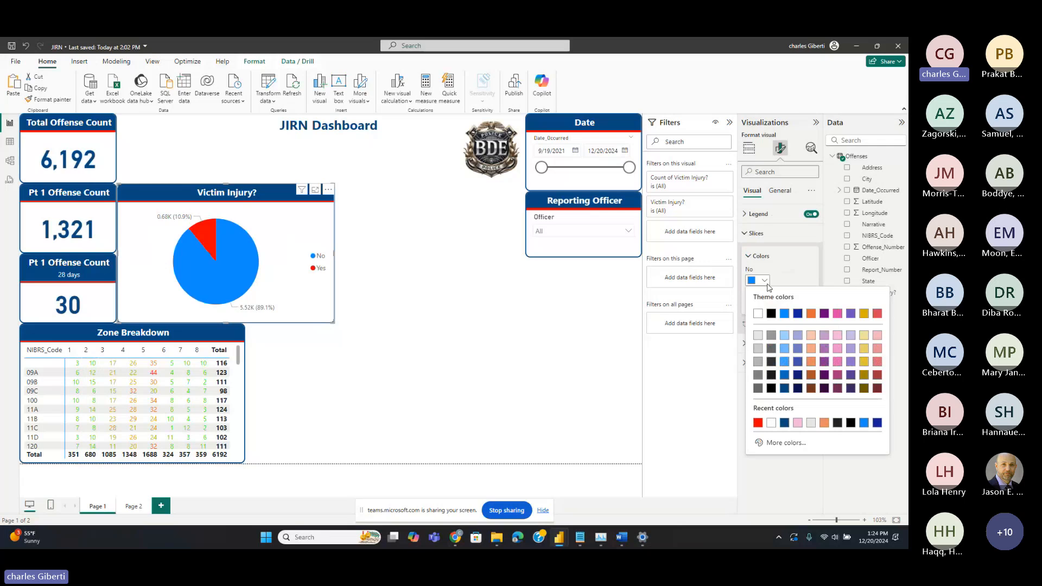
click(785, 423)
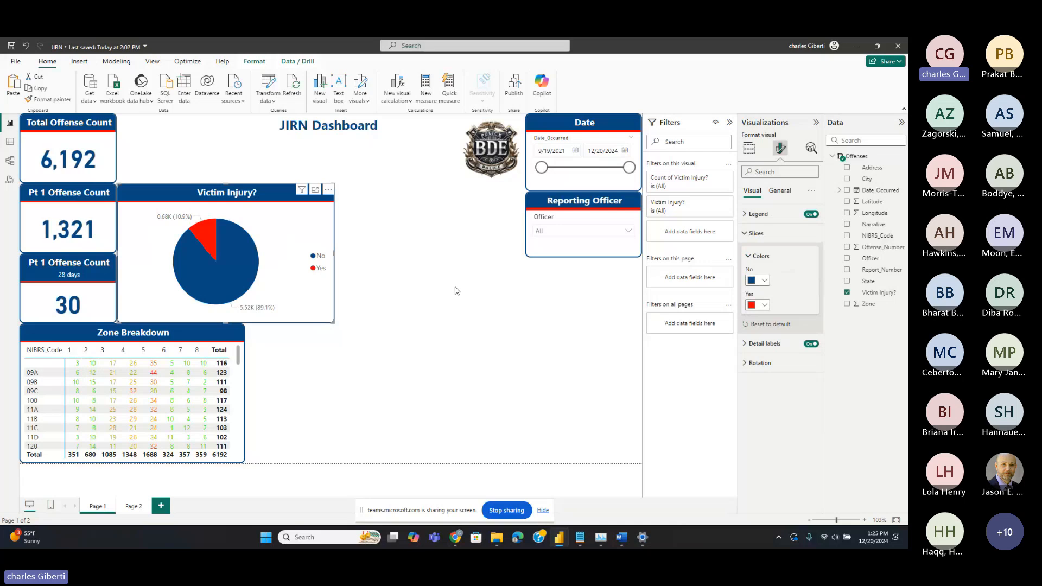
Try the Inside and Prefer outside positions for the pie chart's detail labels
click(743, 240)
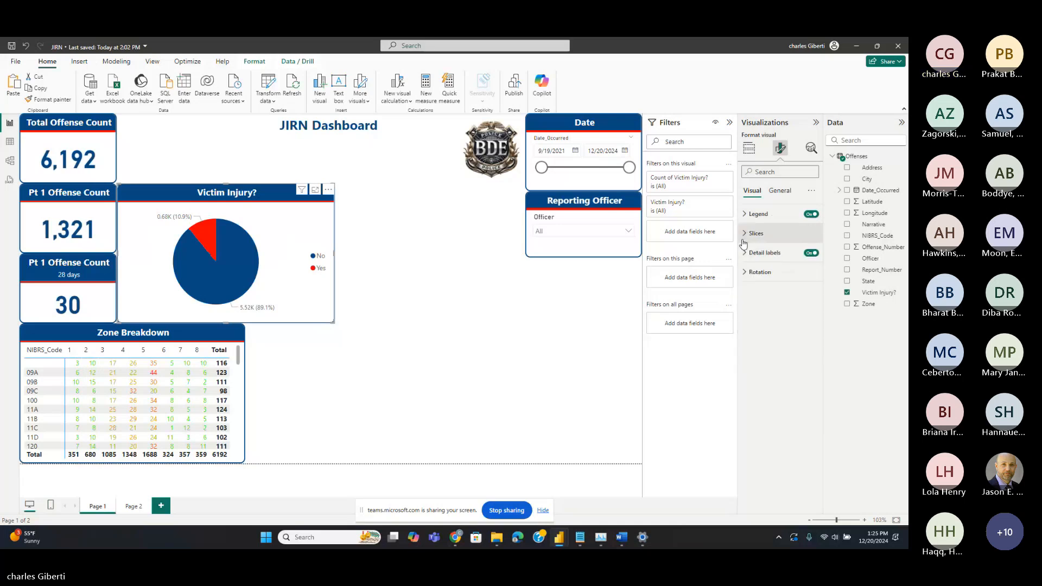
click(811, 253)
click(811, 253)
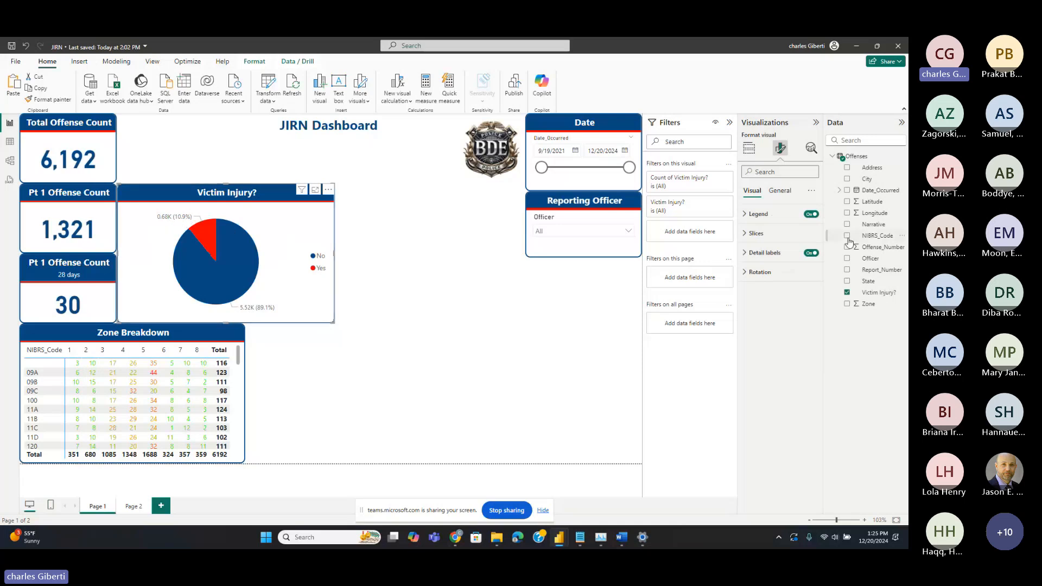
click(765, 253)
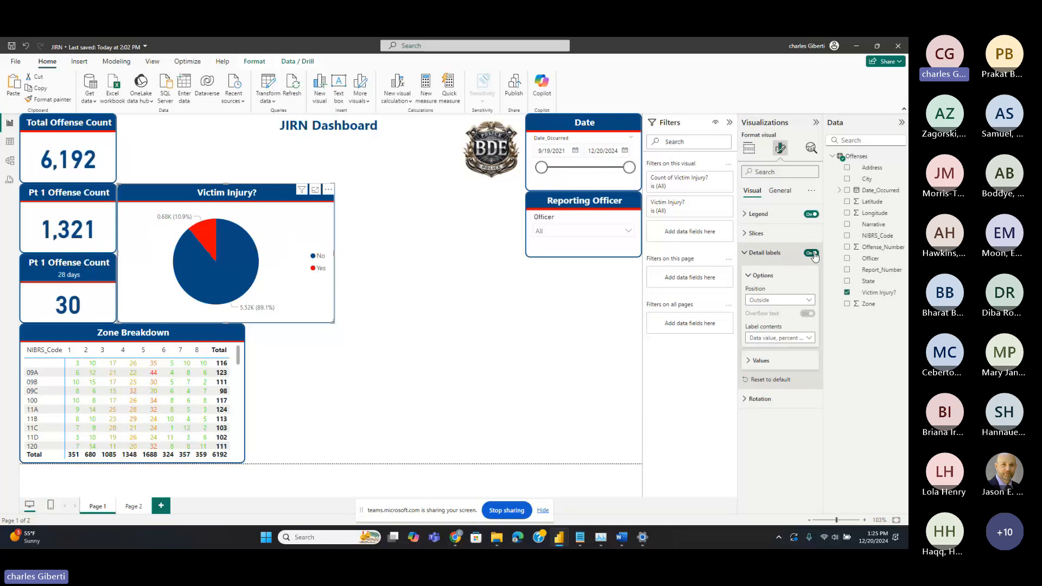
click(782, 300)
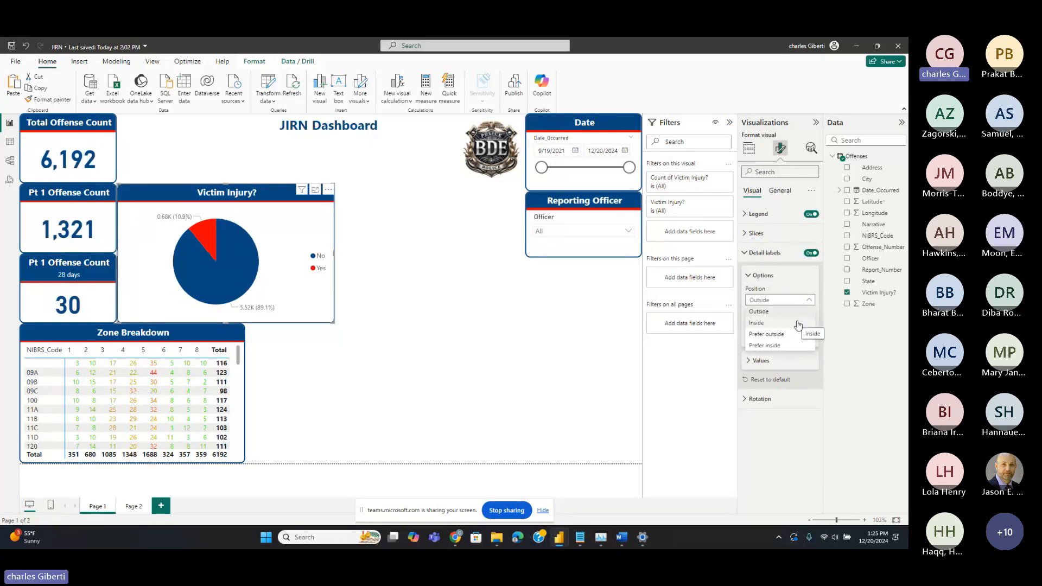
click(782, 324)
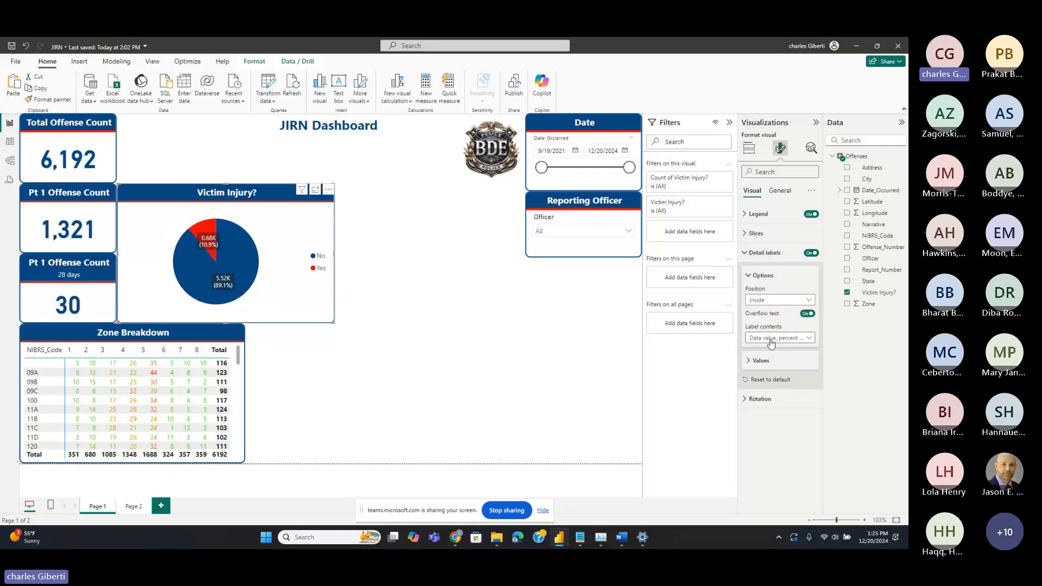
click(784, 300)
click(785, 334)
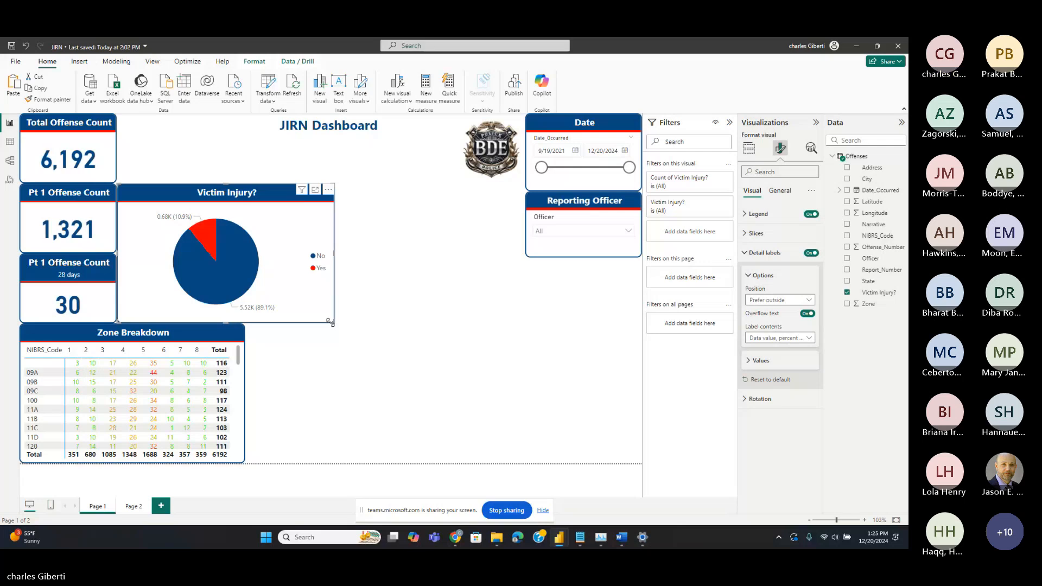
Narrow the Victim Injury? chart to line up with the Zone Breakdown matrix's edge and set its detail label position to Outside
drag(335, 323, 244, 326)
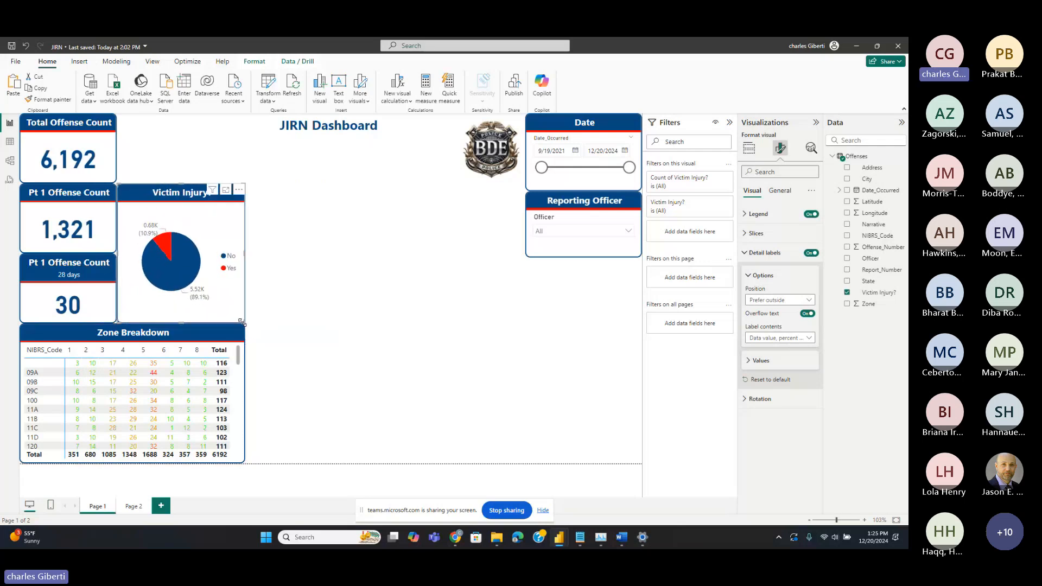
click(807, 302)
click(771, 346)
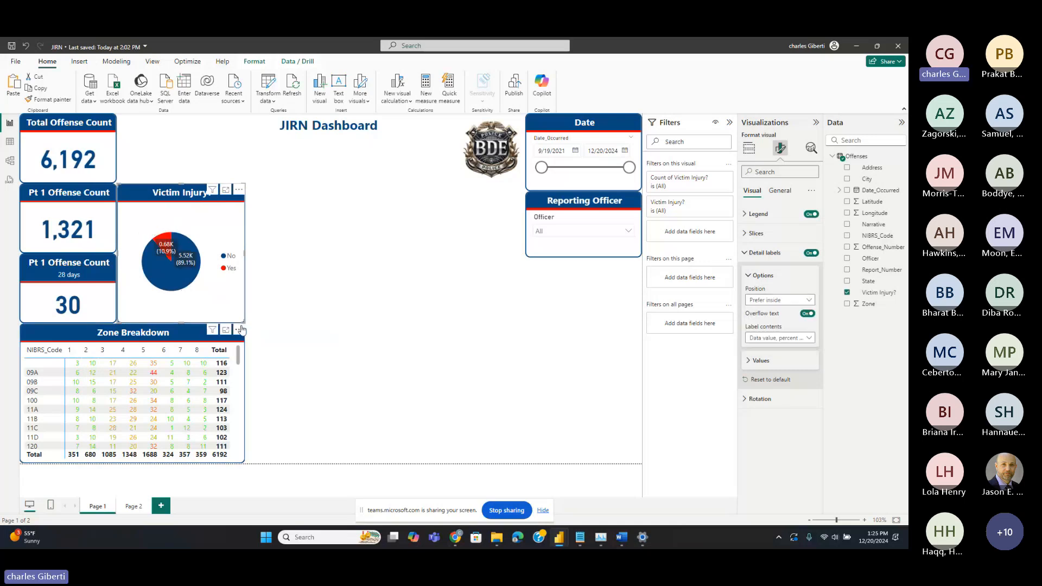
drag(239, 321, 220, 294)
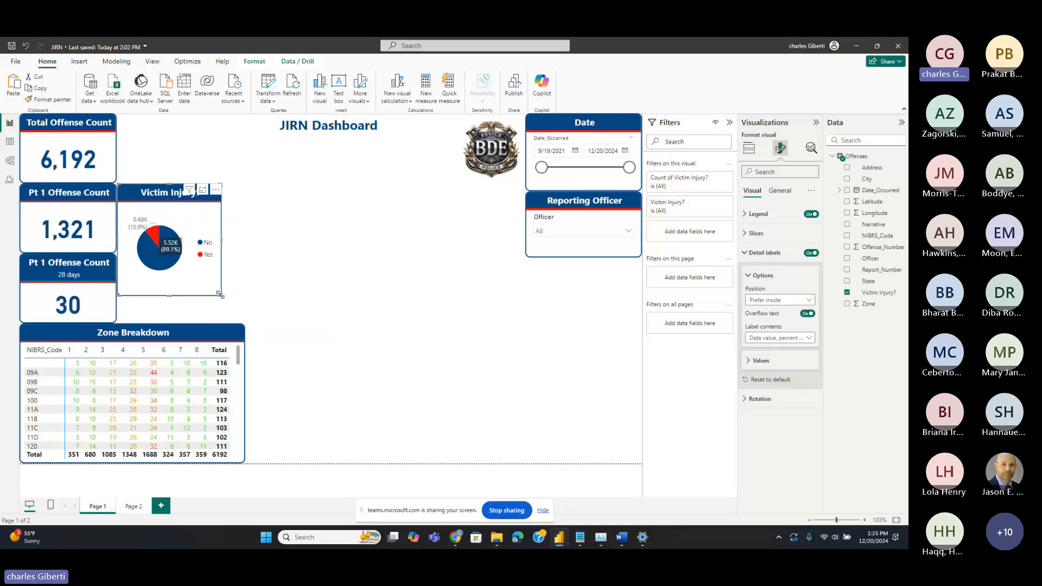
drag(221, 295, 245, 322)
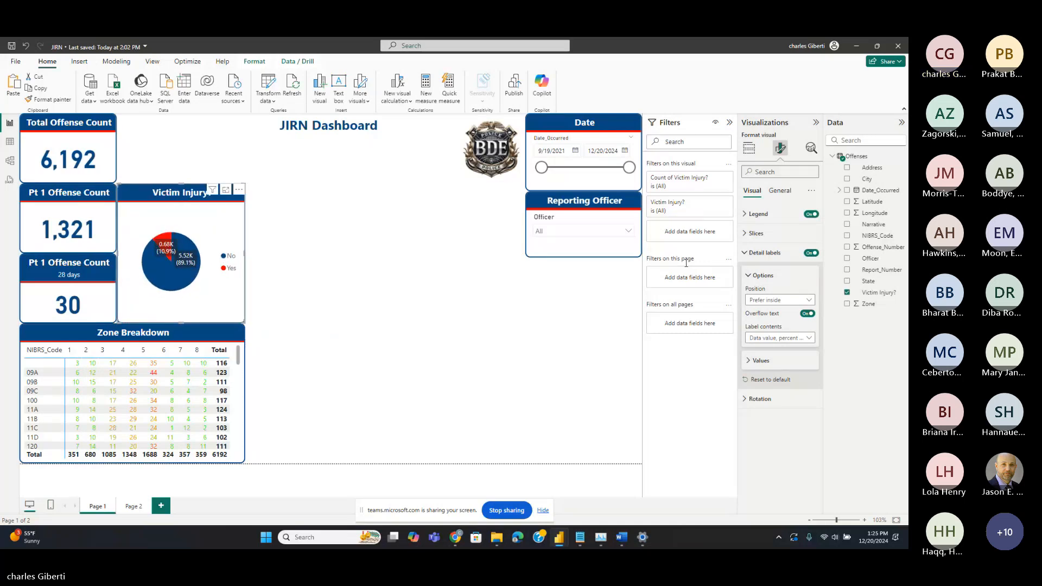
click(793, 302)
click(784, 318)
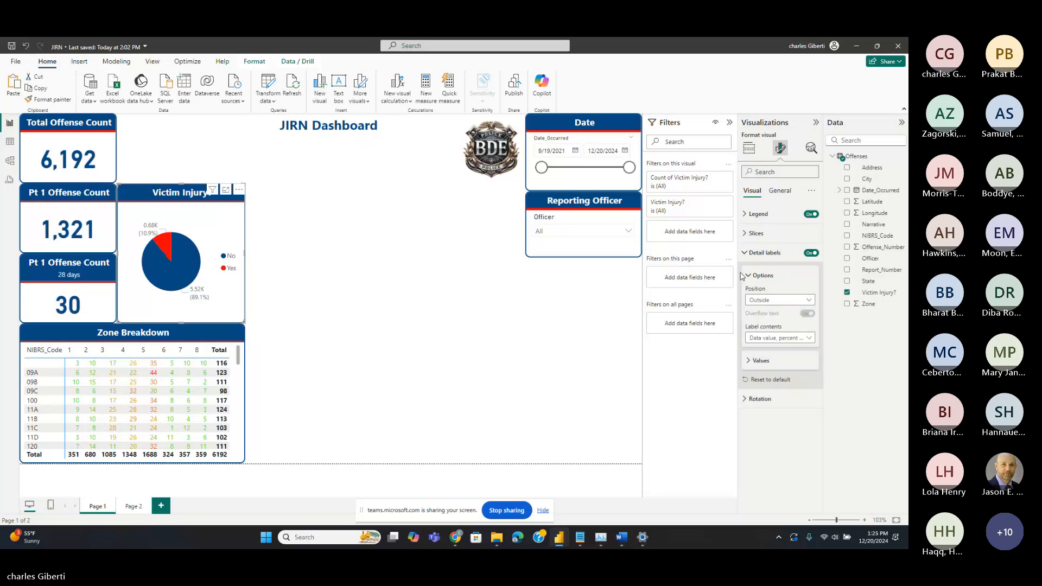
Set the pie chart's detail label values to black, non-bold text
click(760, 275)
click(750, 300)
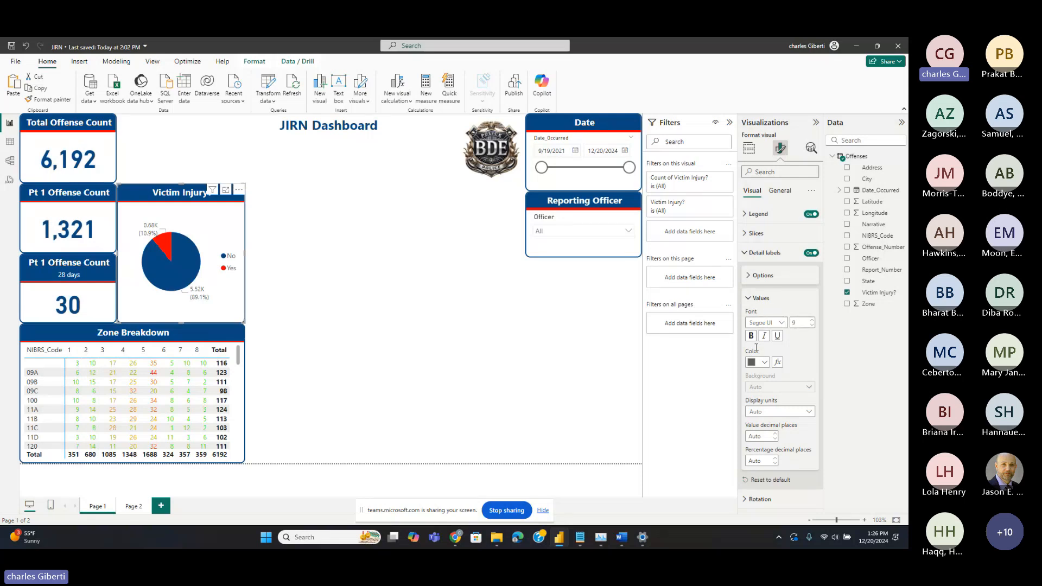
click(764, 362)
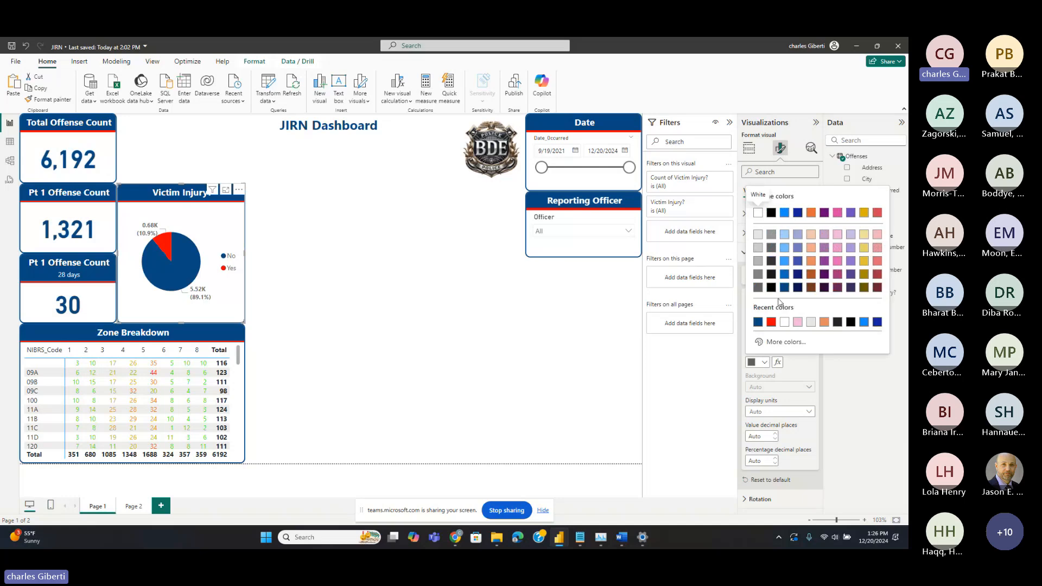
click(837, 322)
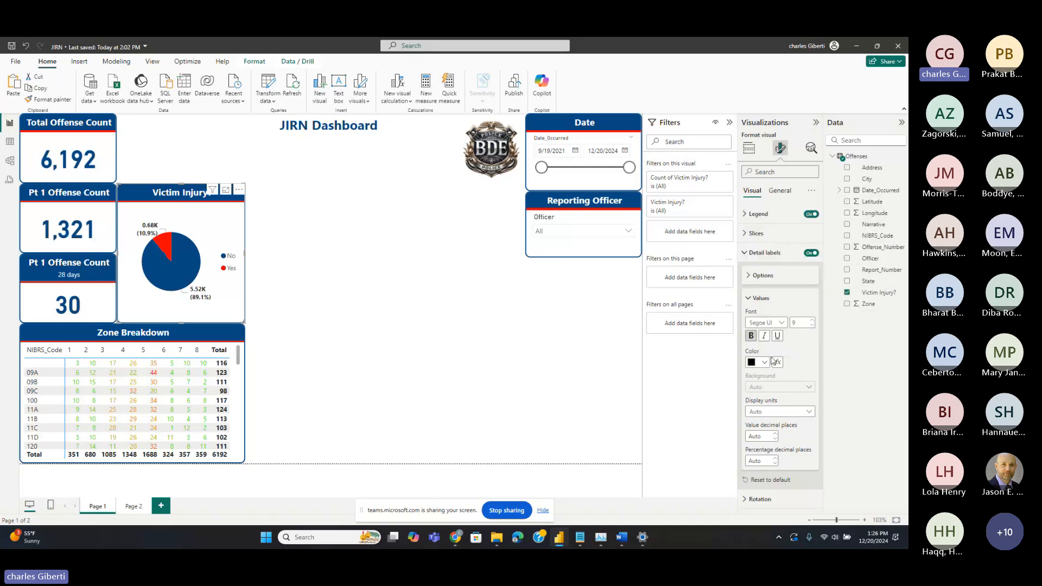
click(752, 337)
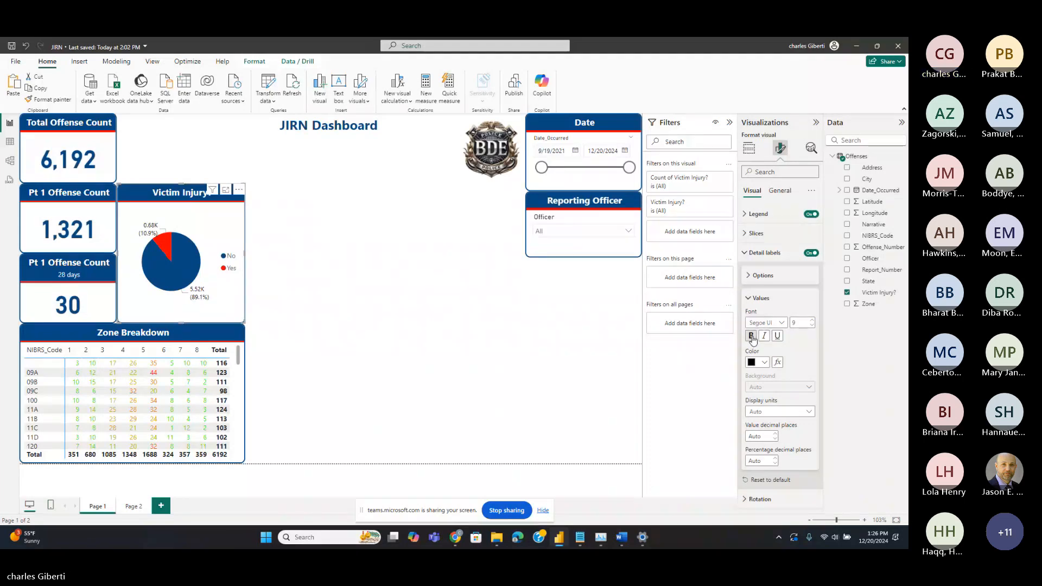
Set the detail label values' display units to None and their value decimal places to 0
click(802, 414)
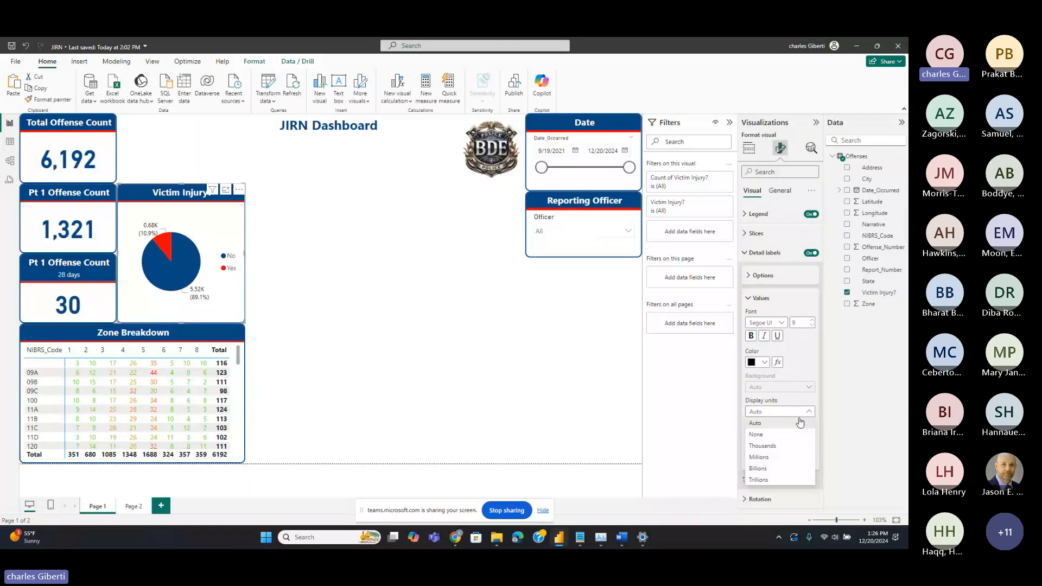
click(800, 423)
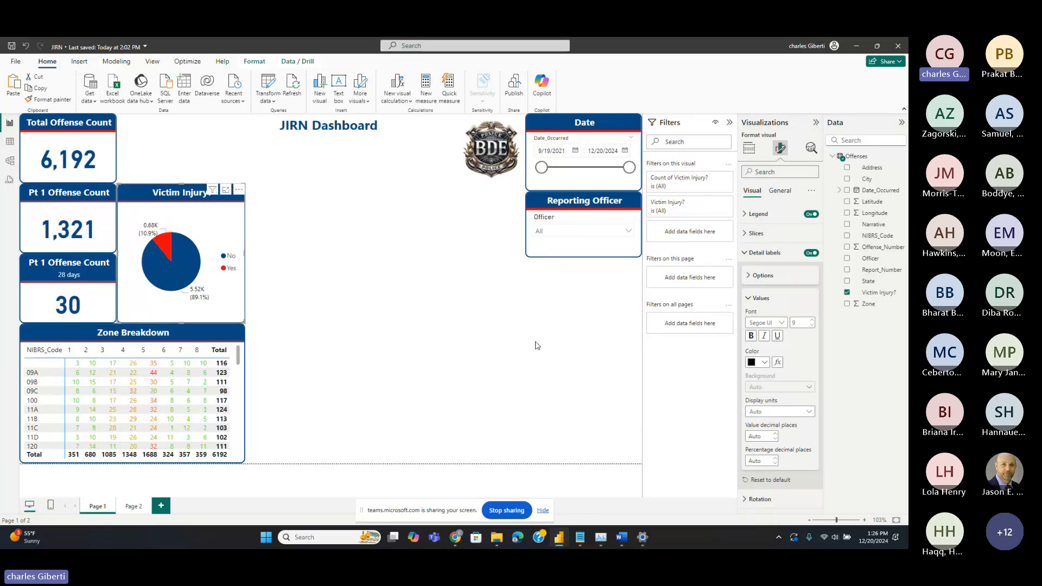
click(773, 411)
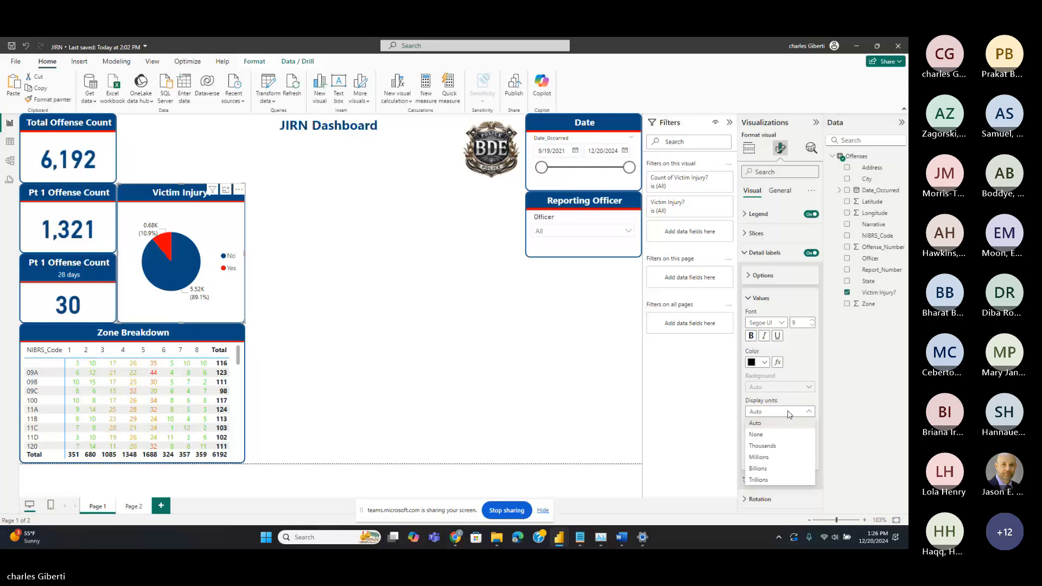
click(763, 438)
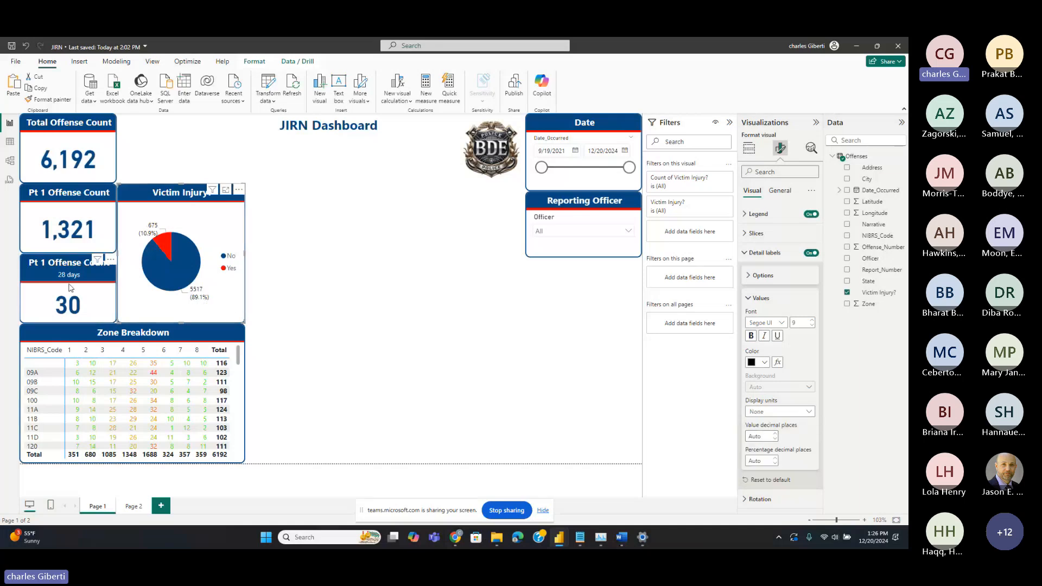
click(776, 434)
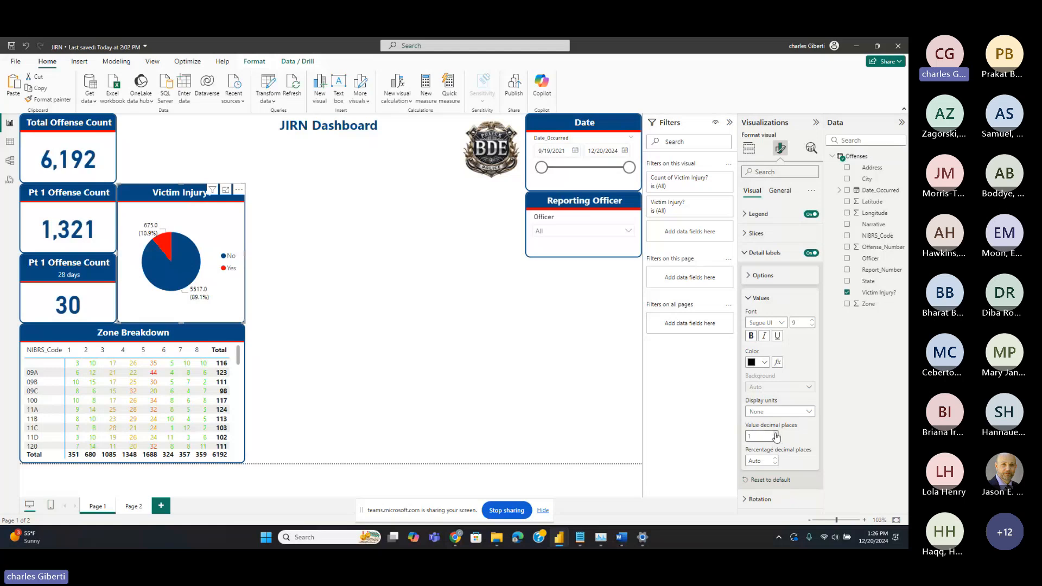
click(776, 435)
click(776, 439)
click(777, 438)
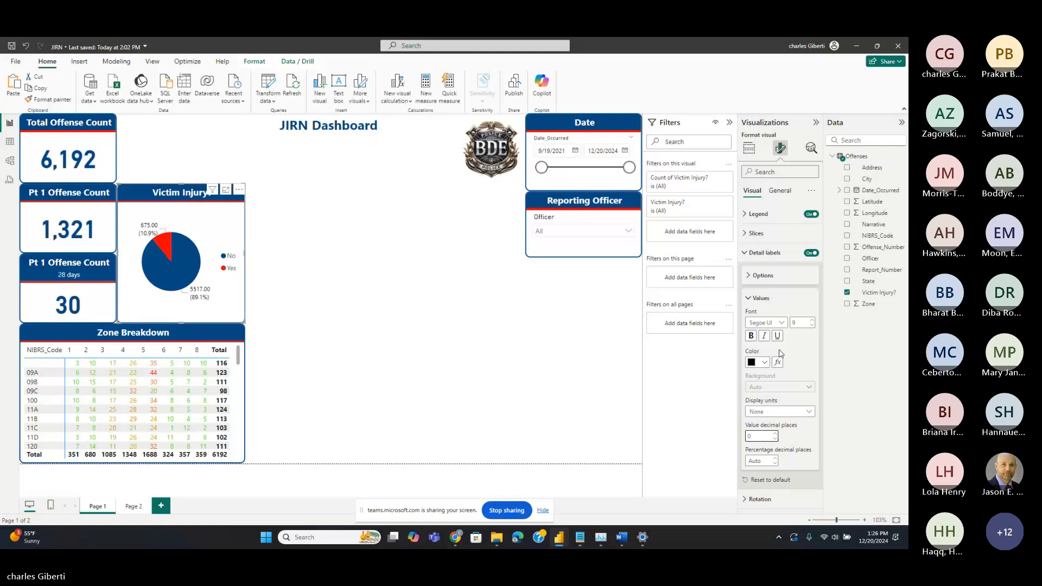
click(750, 299)
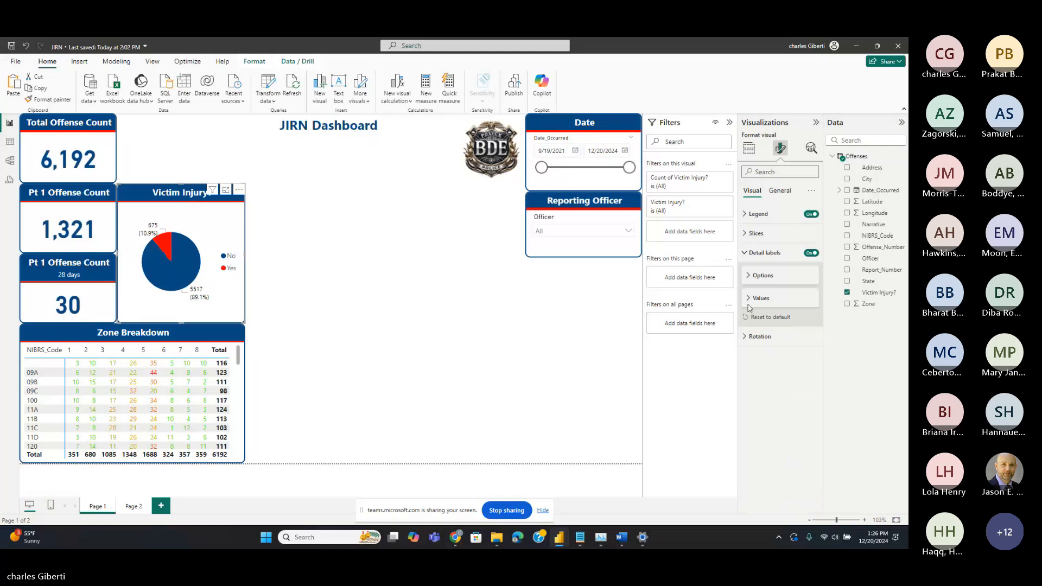
Try rotating the pie chart to about 17° and return its rotation to 0°
click(757, 337)
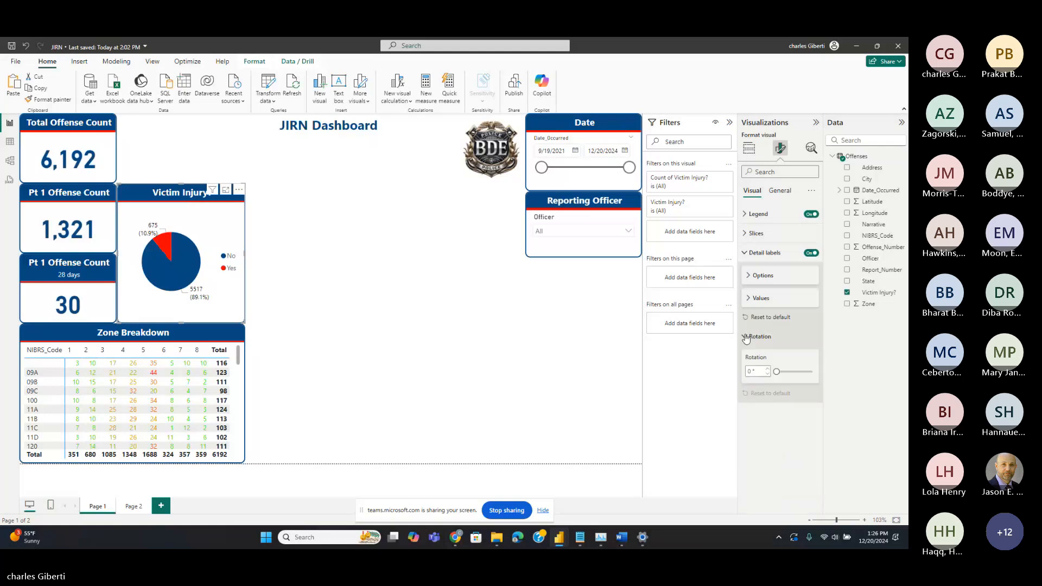
click(769, 369)
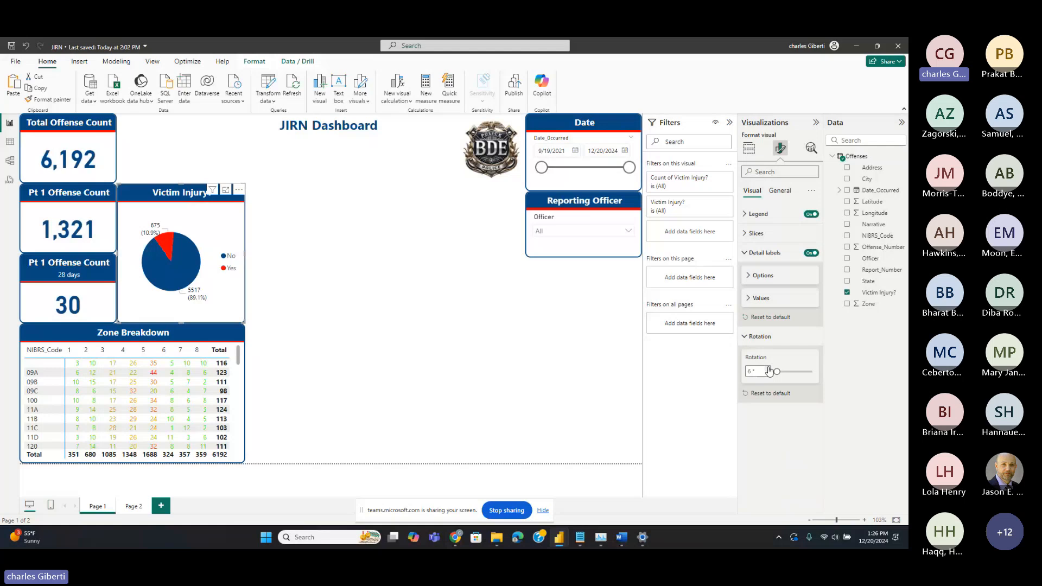
click(769, 370)
triple_click(769, 369)
click(769, 371)
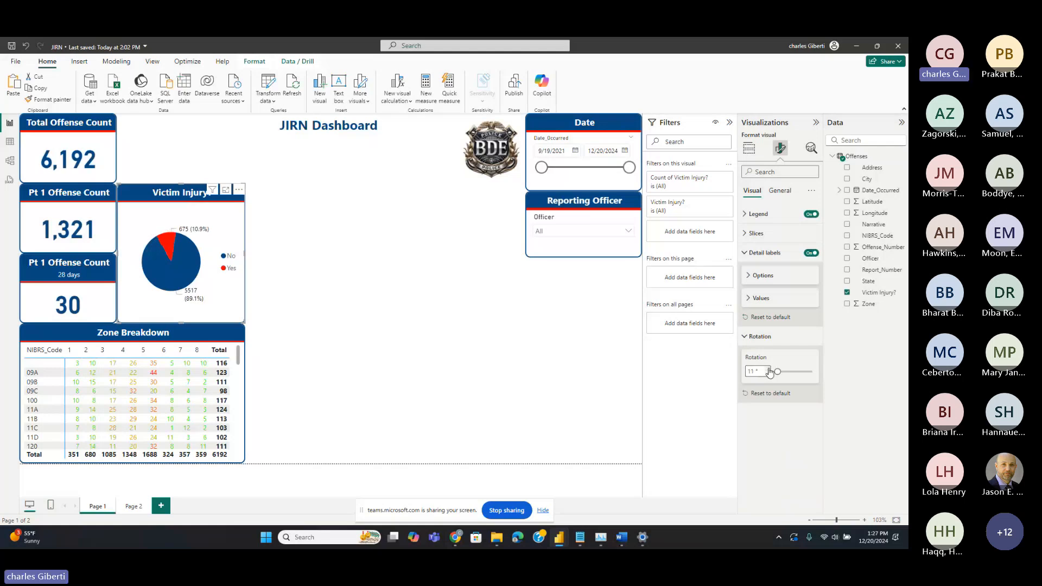
click(769, 370)
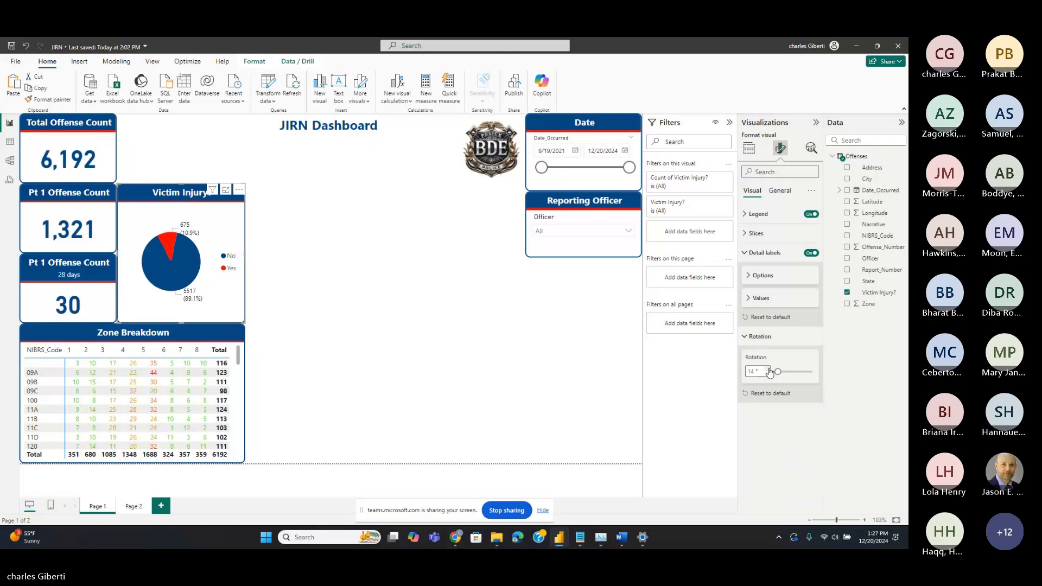
click(768, 369)
click(769, 369)
click(769, 369)
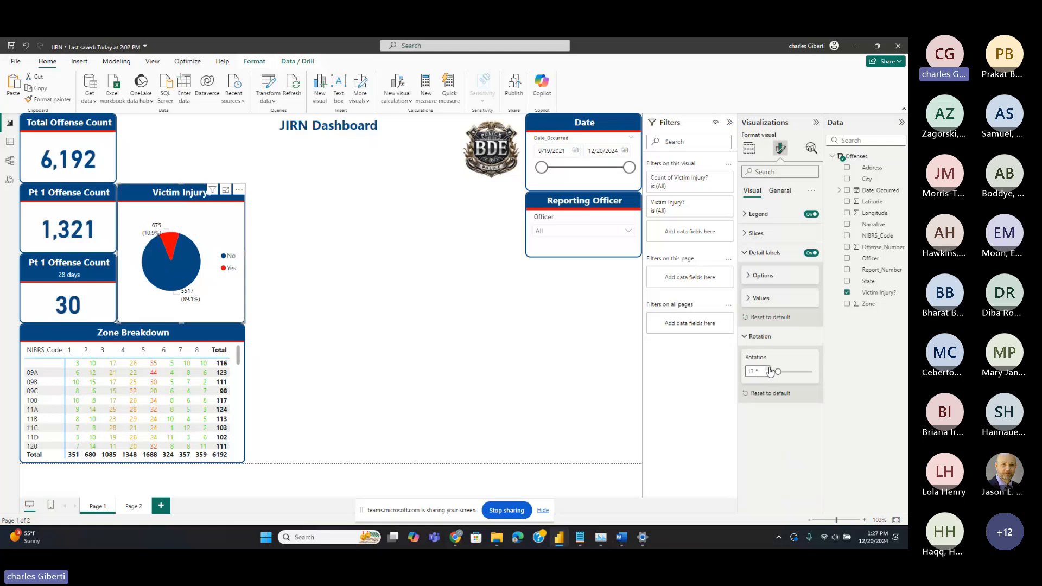
click(769, 370)
click(769, 370)
mouse_move(779, 372)
mouse_down()
mouse_move(795, 384)
mouse_move(779, 375)
mouse_up()
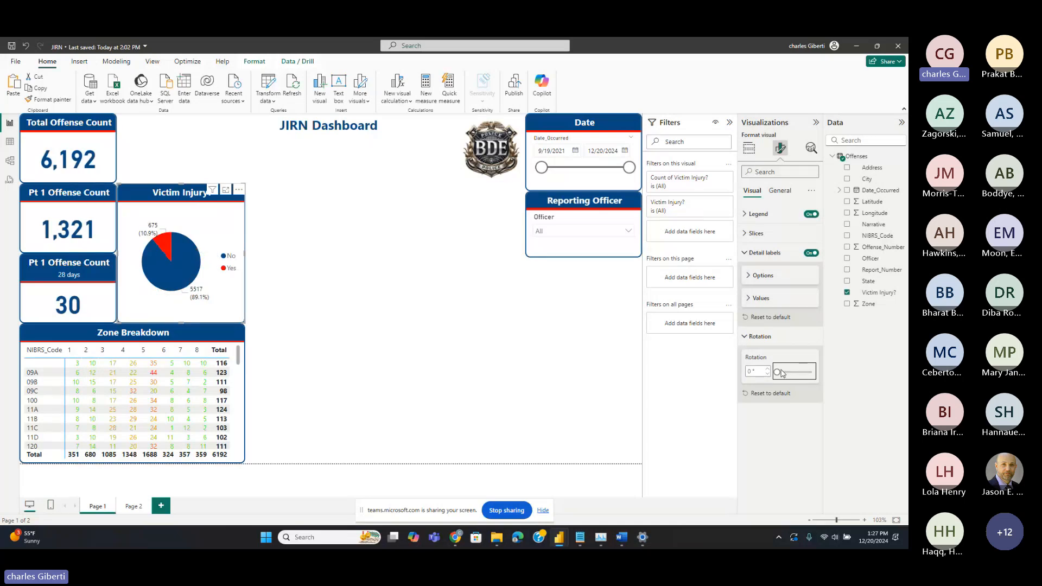
click(766, 337)
click(757, 253)
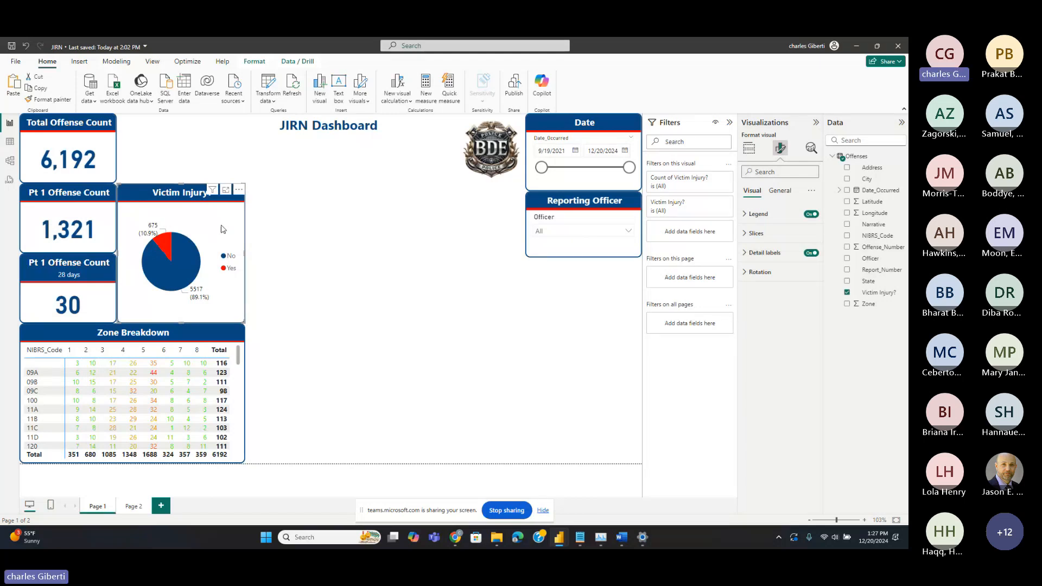
Narrow the Victim Injury? chart slightly and turn off its legend and detail labels
mouse_move(244, 184)
mouse_down()
mouse_move(226, 252)
mouse_move(232, 173)
mouse_move(231, 188)
mouse_up()
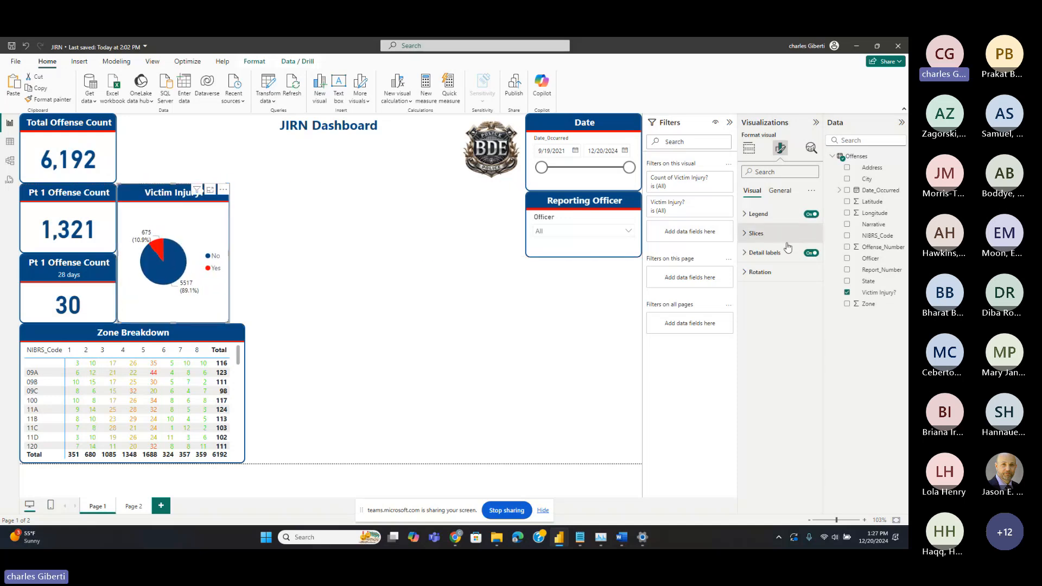
click(816, 215)
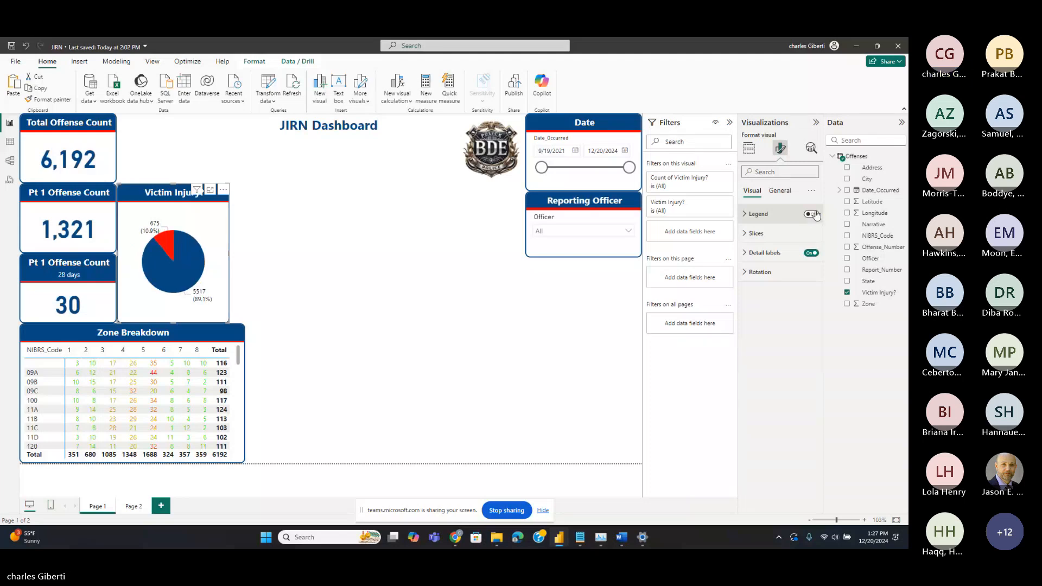
click(811, 253)
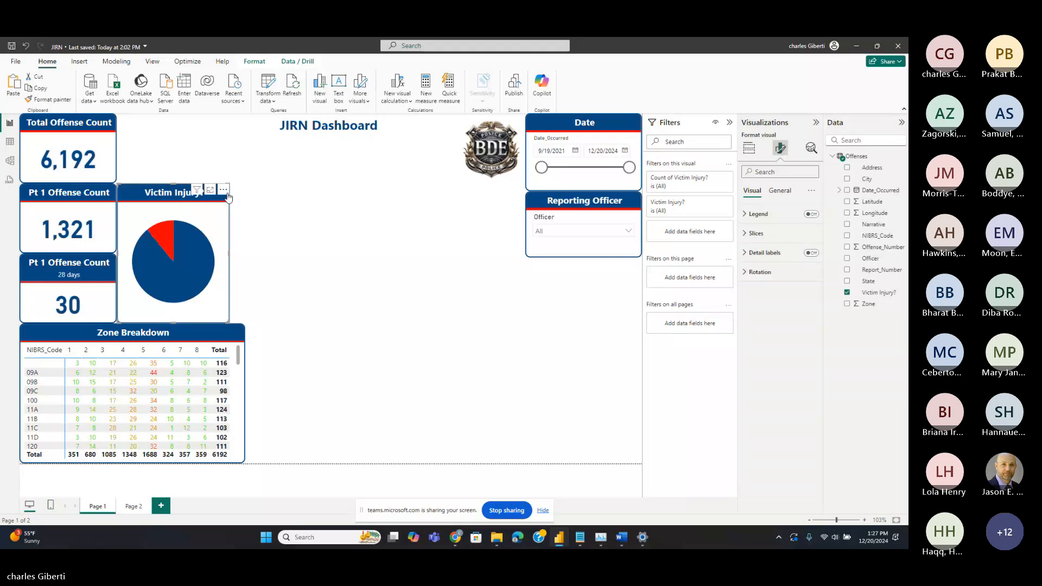
Shrink the Victim Injury? pie chart and place it beside the Total Offense Count card, matching the card's height
click(231, 183)
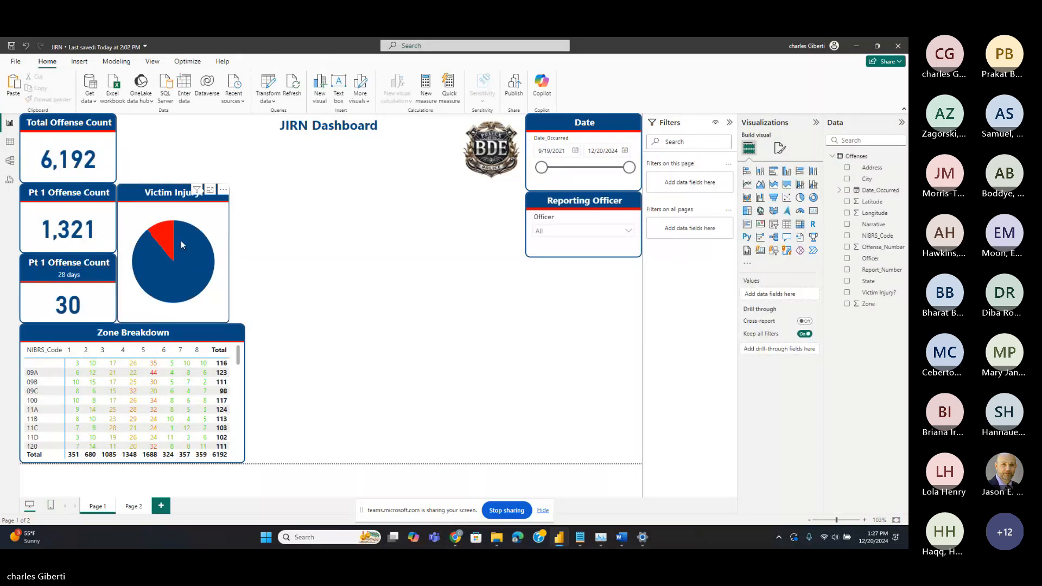
mouse_move(118, 186)
mouse_down()
mouse_move(138, 227)
mouse_move(114, 203)
mouse_move(120, 191)
mouse_up()
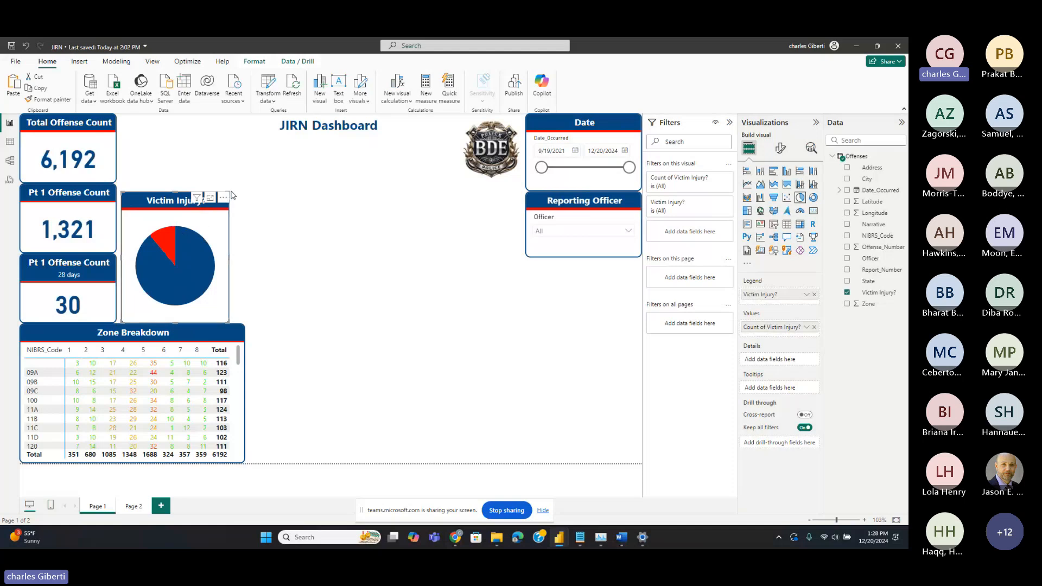
drag(229, 193, 163, 132)
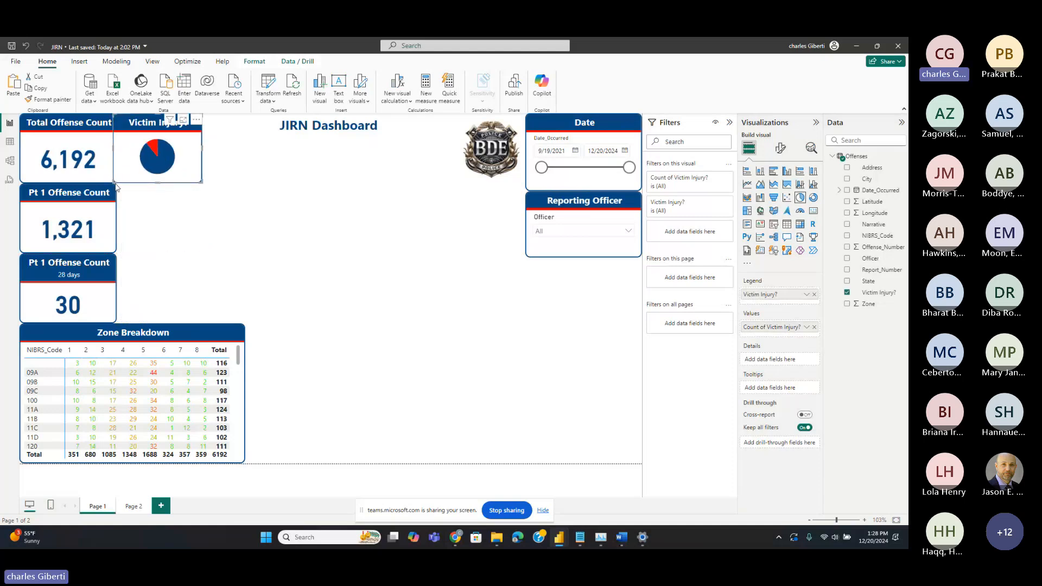
drag(114, 182, 118, 186)
click(186, 233)
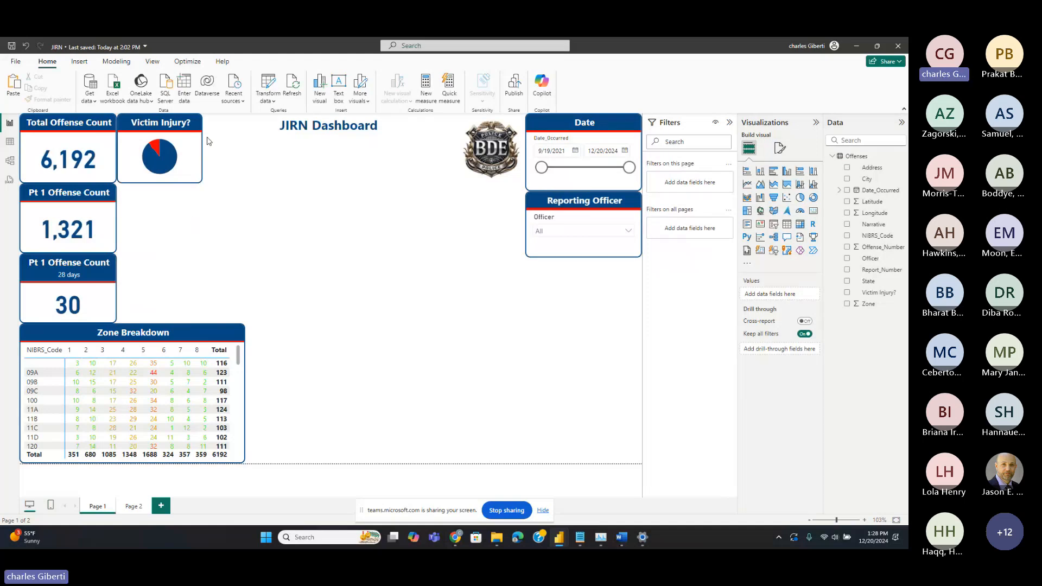
Try the Victim Injury? visual as a donut and a line and clustered column chart, and return it to a pie chart
click(193, 173)
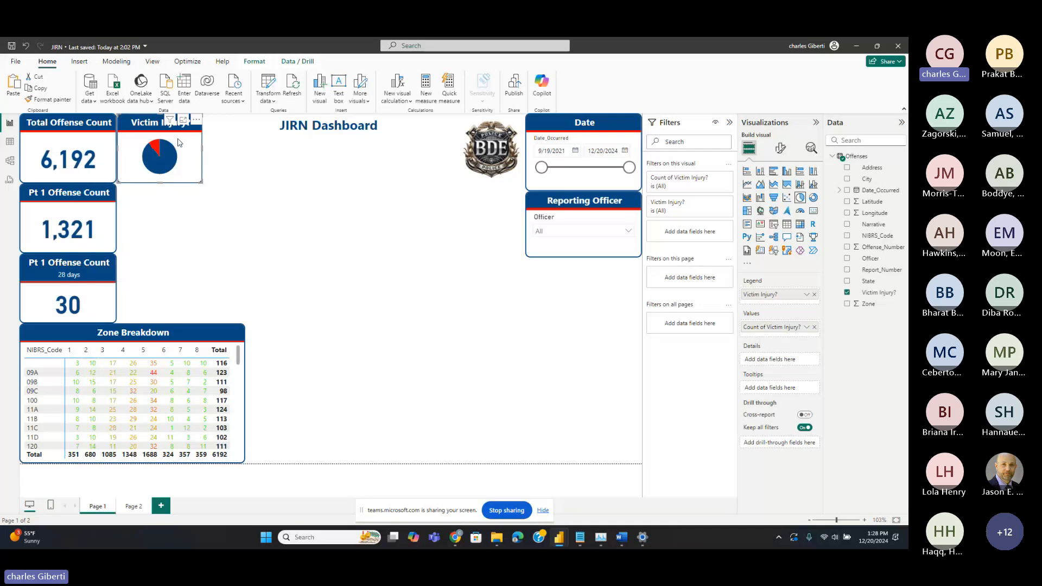
mouse_move(181, 150)
mouse_down()
mouse_move(180, 178)
mouse_move(182, 141)
mouse_move(187, 163)
mouse_up()
click(814, 197)
click(801, 185)
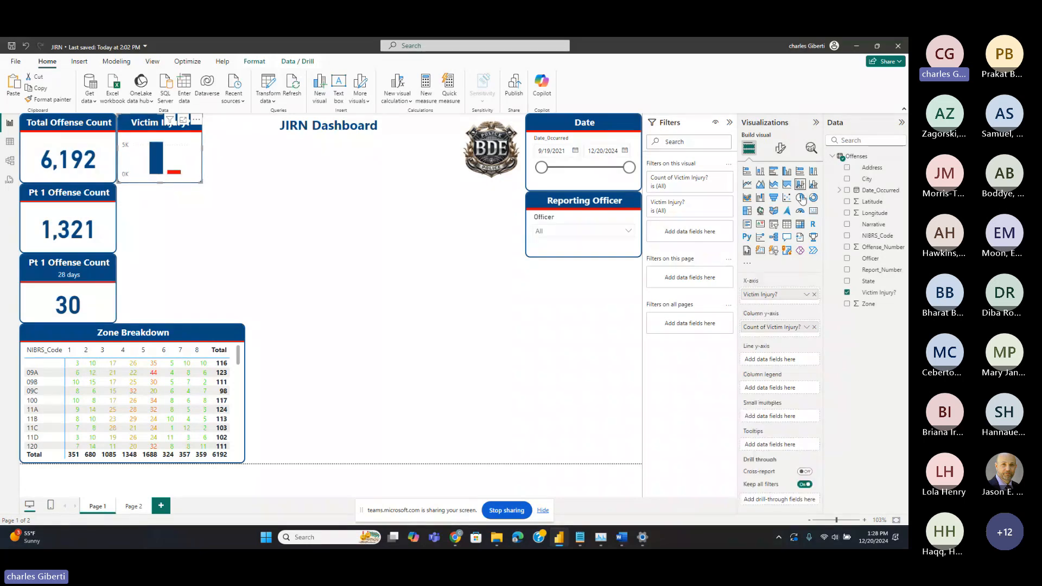
click(801, 198)
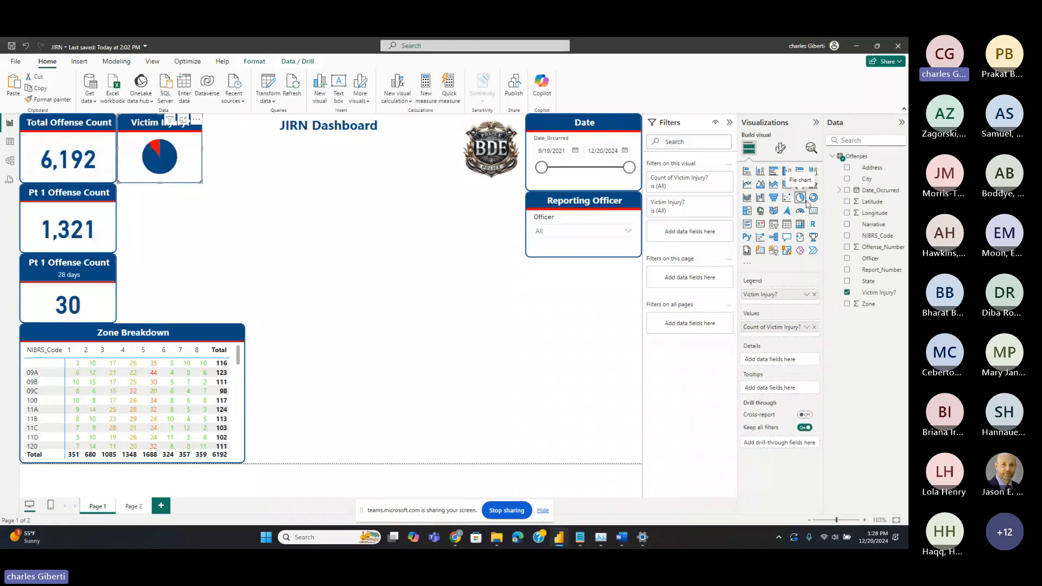
Add an empty stacked bar chart to the blank area of Page 1 beside the Zone Breakdown matrix
click(283, 254)
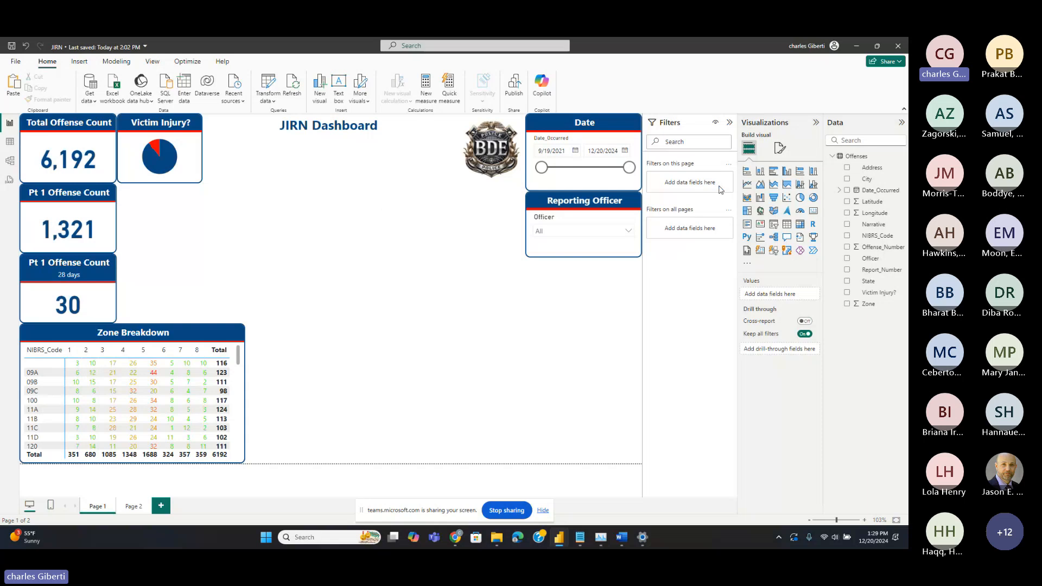
click(747, 173)
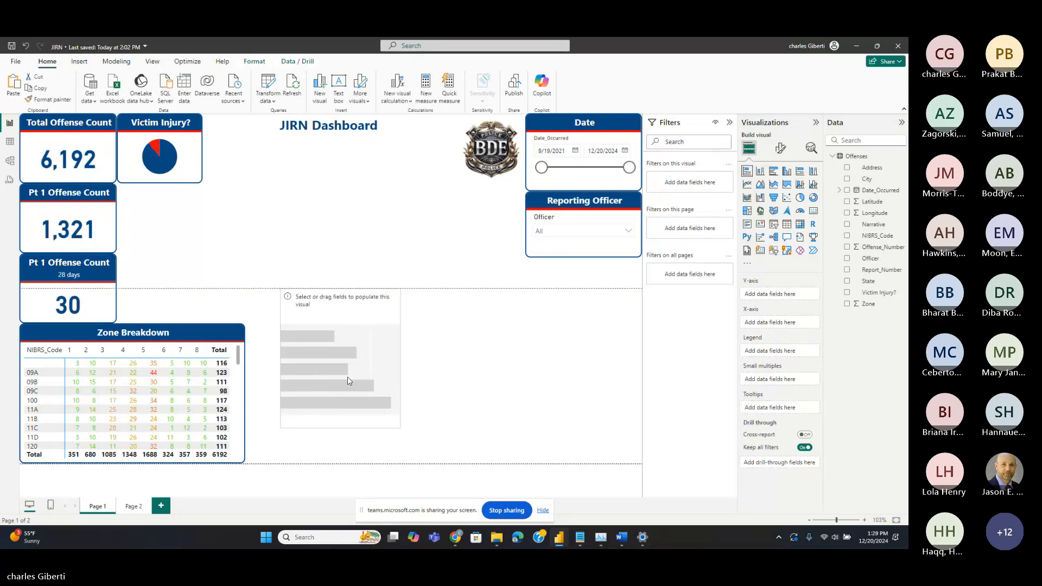
drag(348, 377, 375, 367)
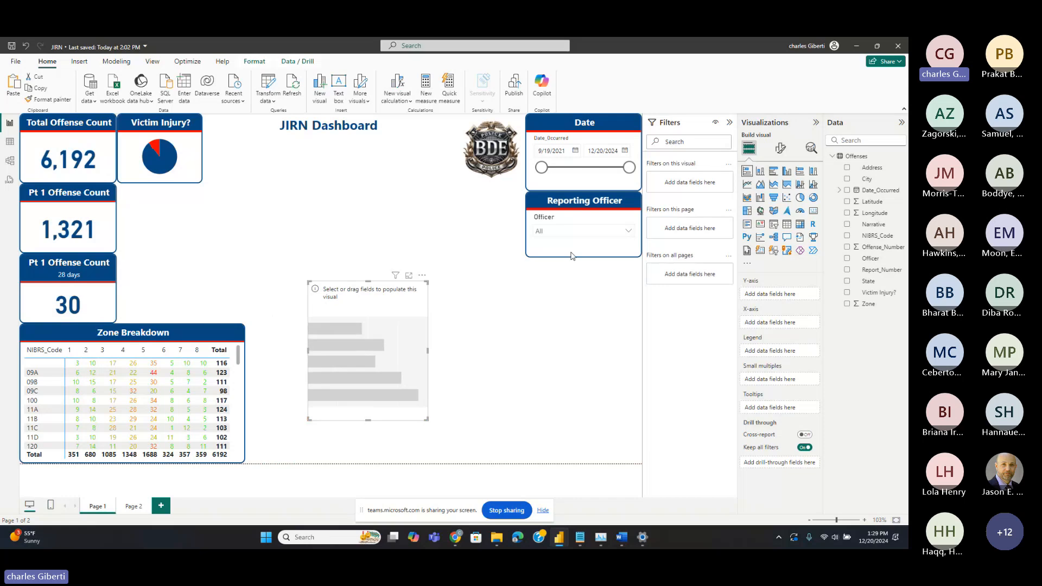
click(760, 173)
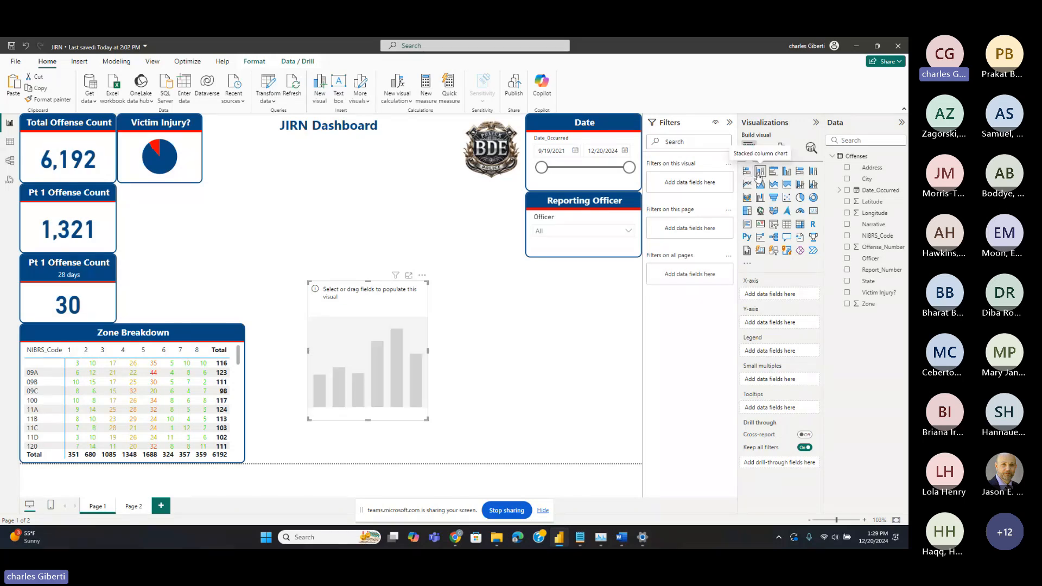
click(745, 172)
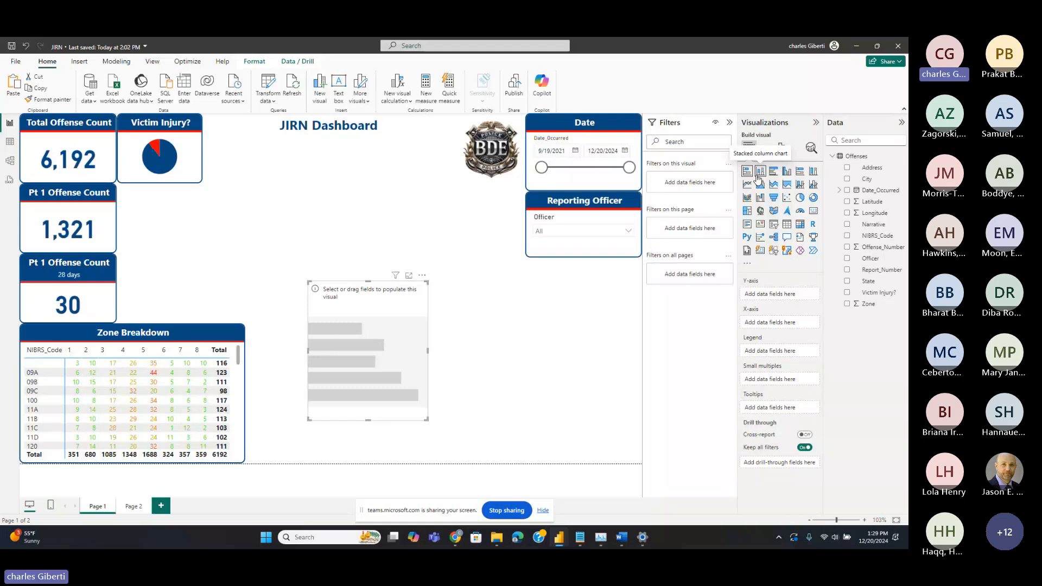
drag(378, 352, 357, 337)
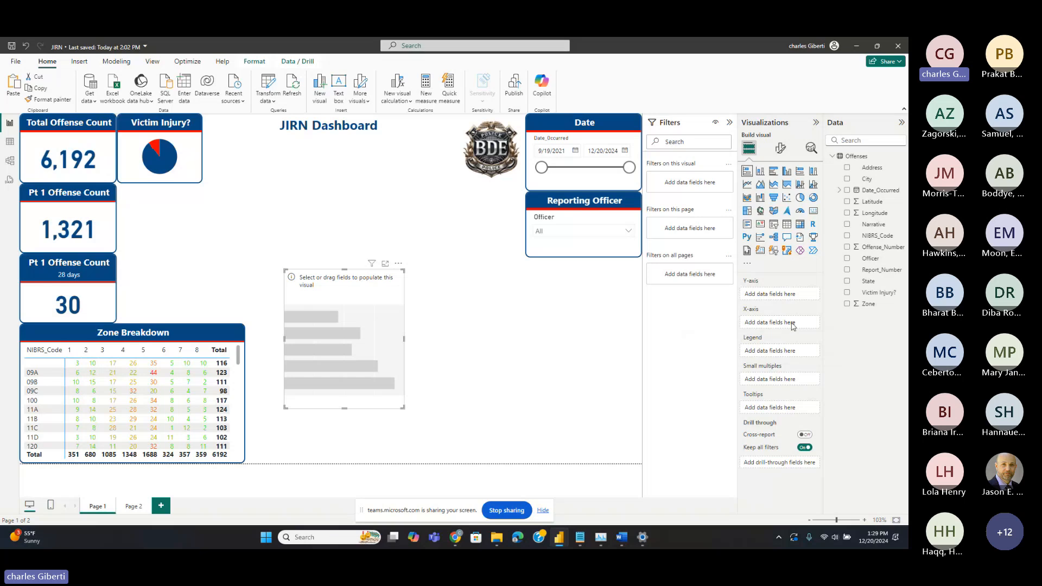
Examine the Top 10 Offenses chart in the IACA_2024 report for reference and return to the JIRN report
mouse_move(559, 537)
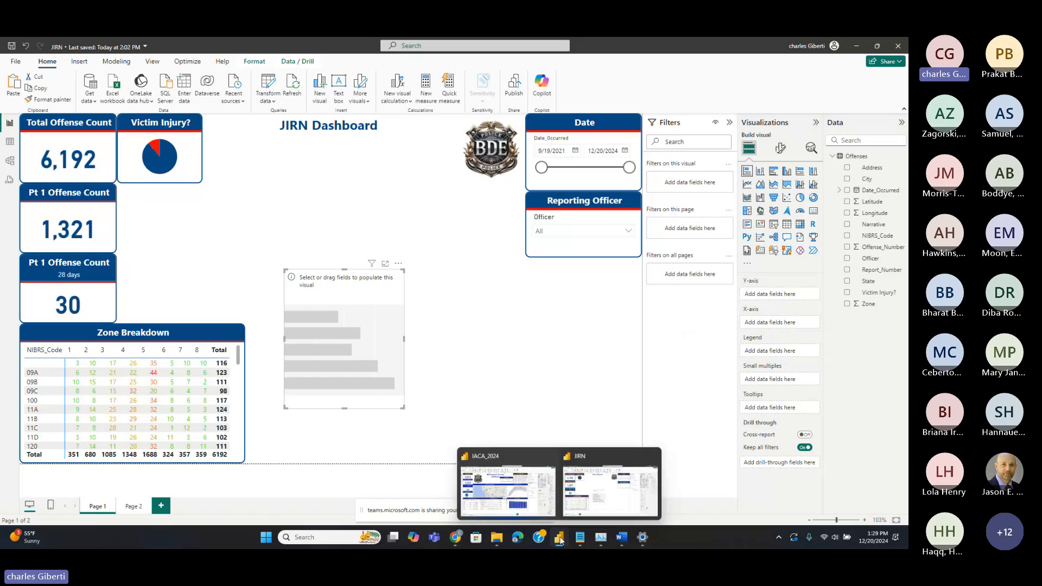
click(495, 501)
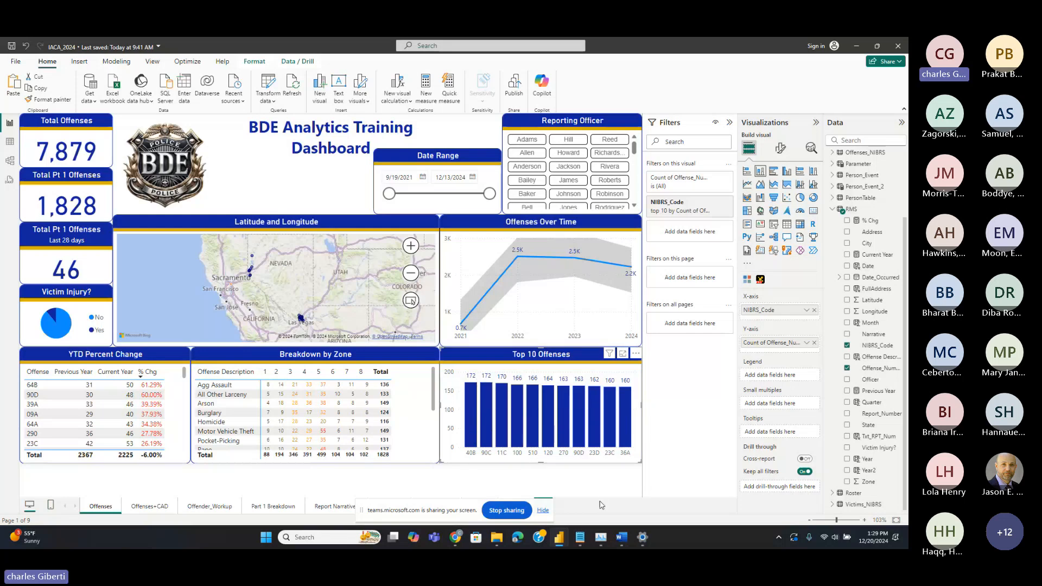
mouse_move(559, 538)
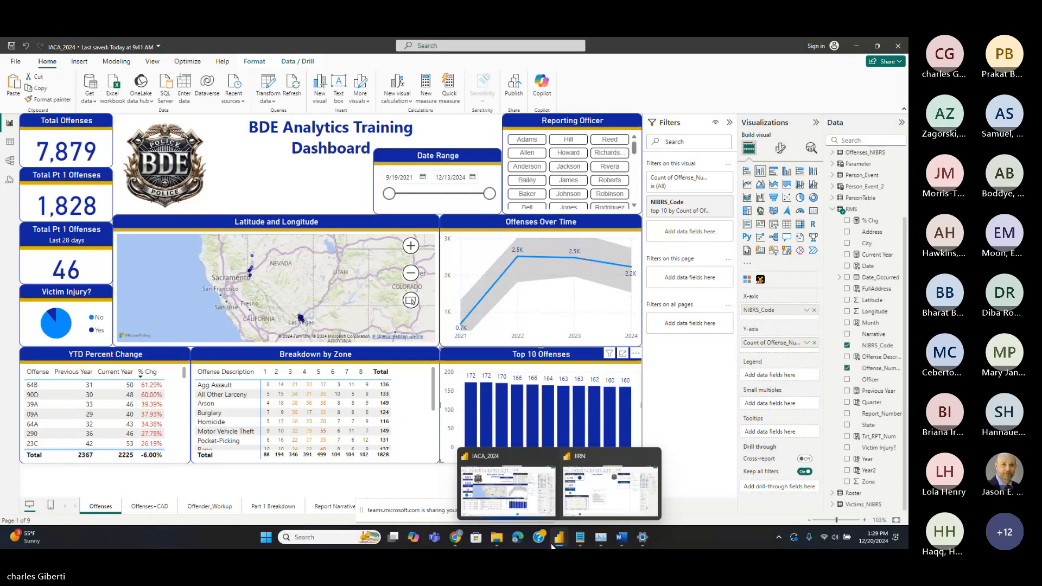
click(505, 486)
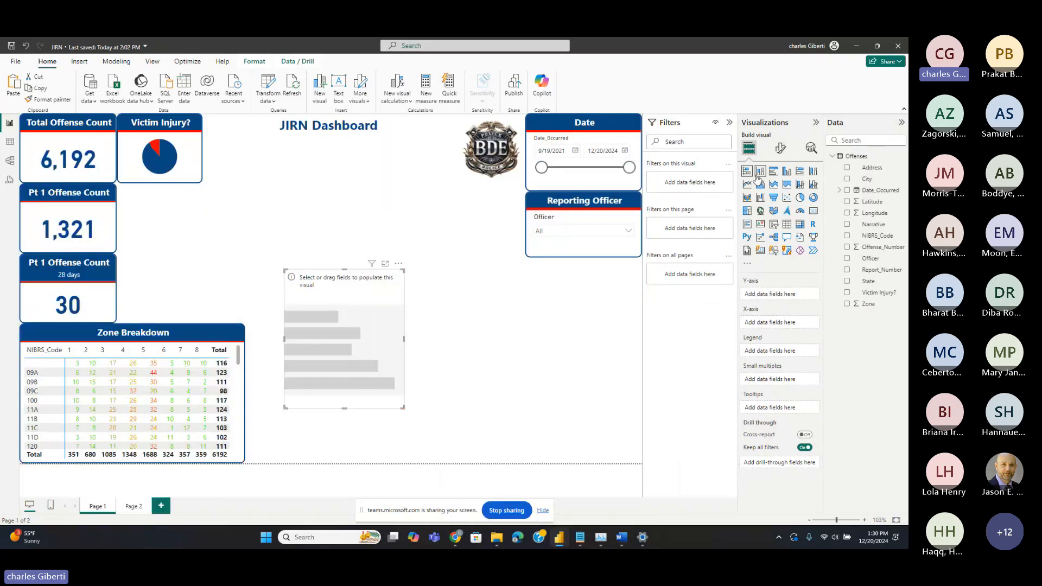
Assign NIBRS_Code to the bar chart's Y-axis and enlarge the chart
drag(376, 378, 360, 366)
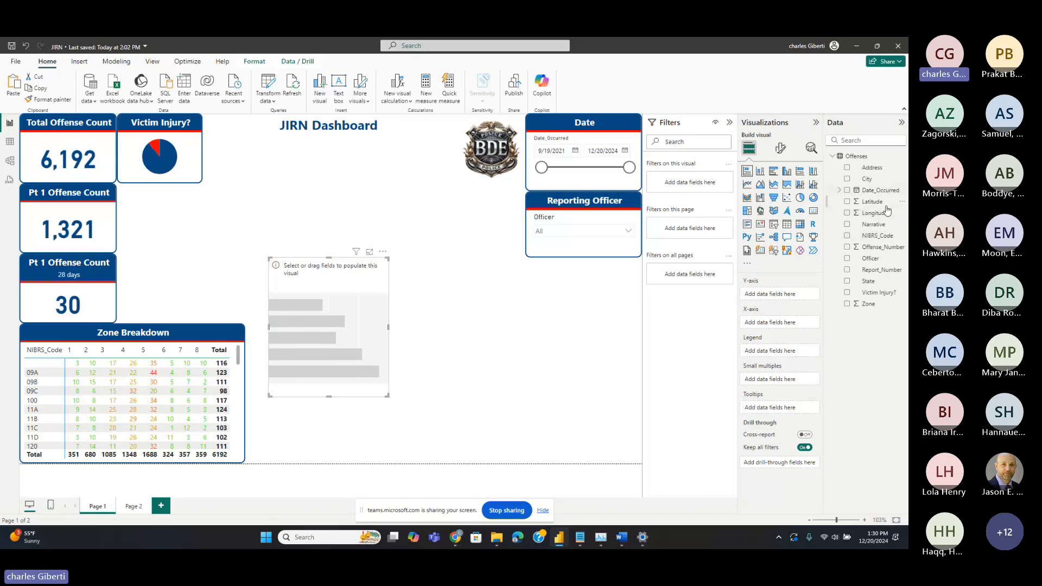
drag(879, 238, 795, 322)
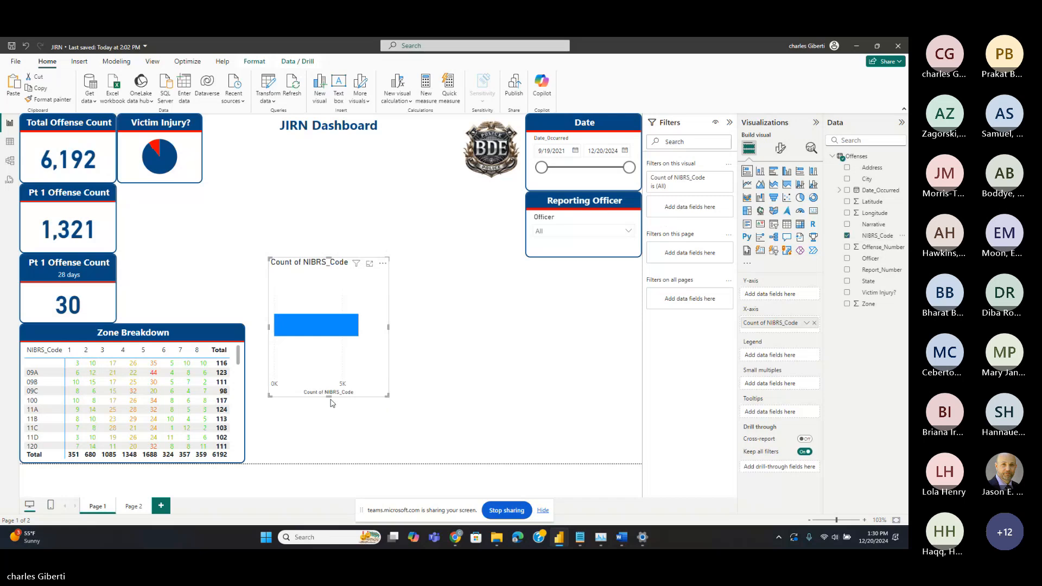
drag(816, 325, 789, 328)
drag(788, 328, 784, 297)
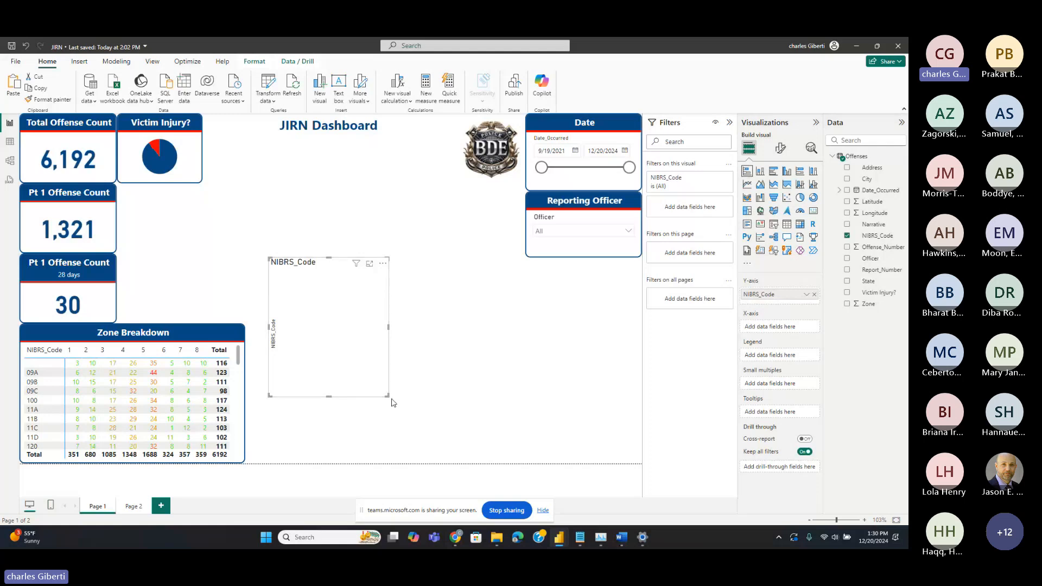
drag(388, 396, 415, 451)
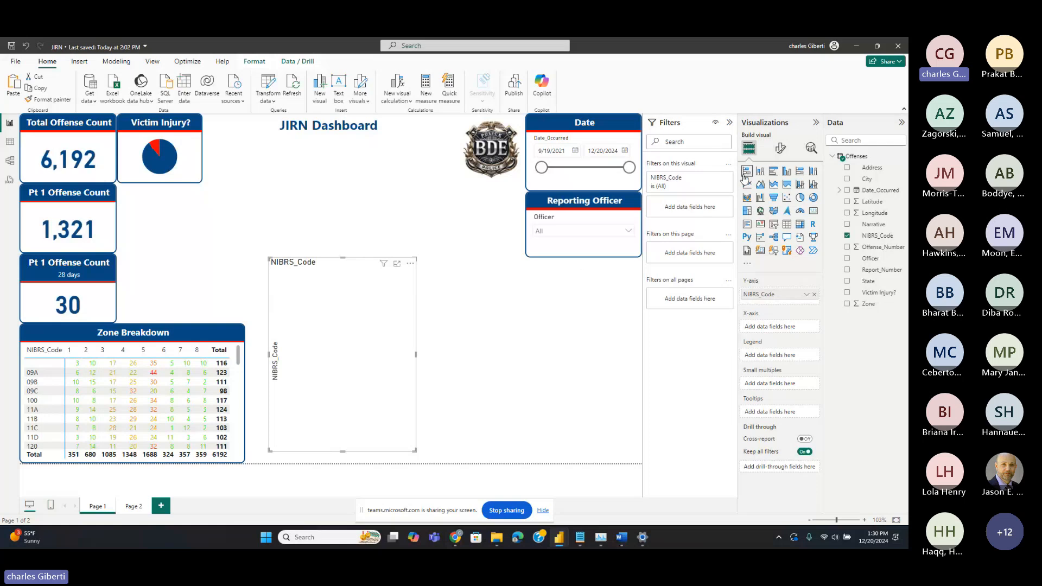
drag(357, 379, 361, 366)
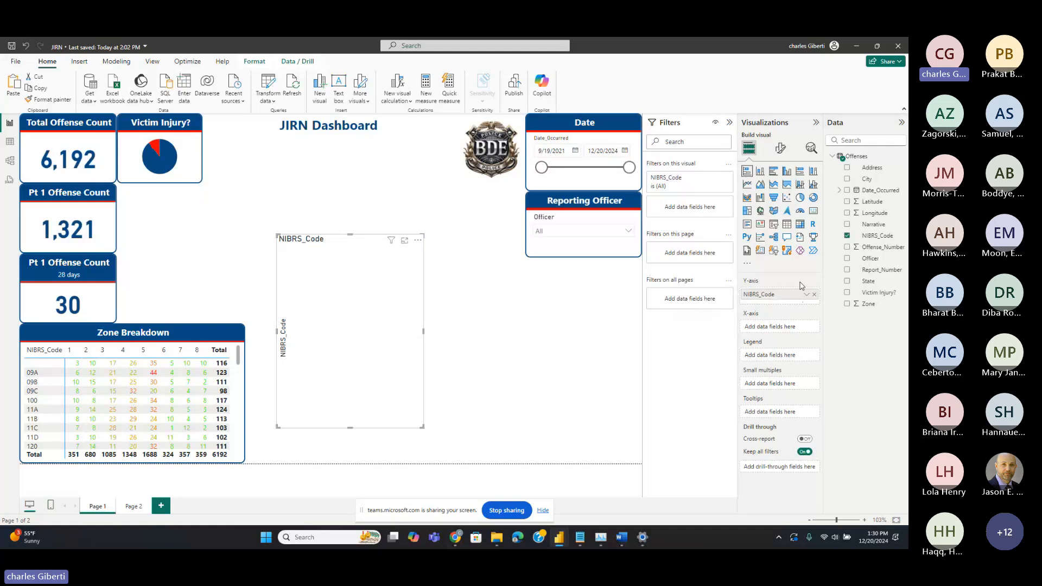
Add Offense_Number to the bar chart's X-axis as a count and extend the chart to the page's lower edge beside the matrix
drag(879, 247, 797, 326)
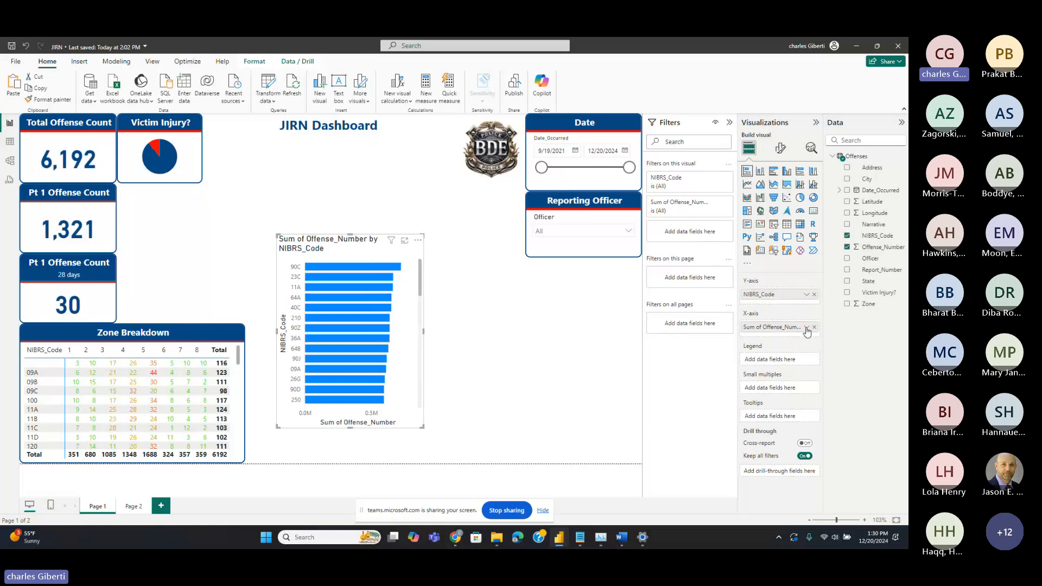
click(806, 327)
click(831, 427)
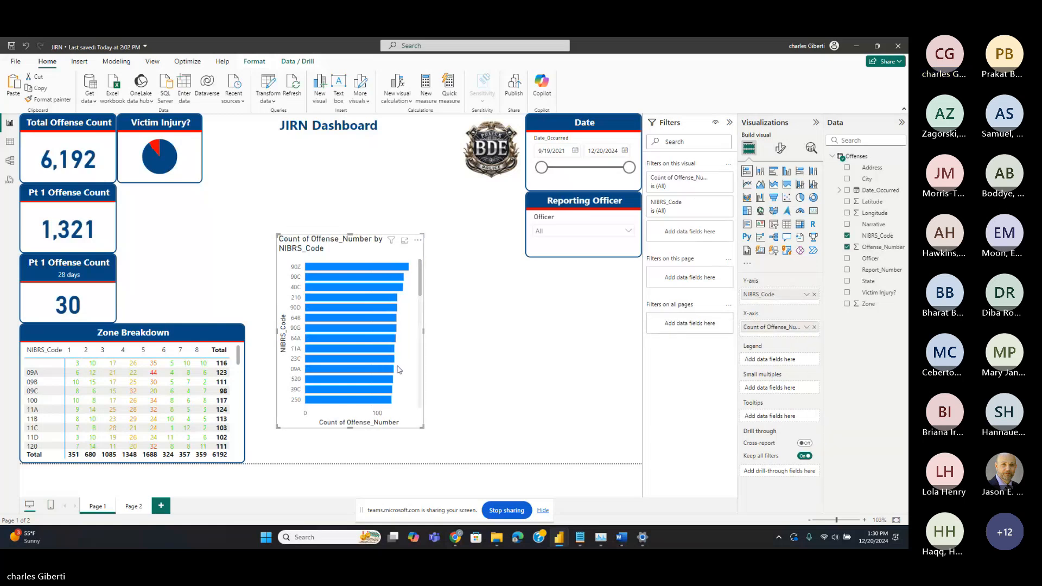
drag(423, 428, 447, 462)
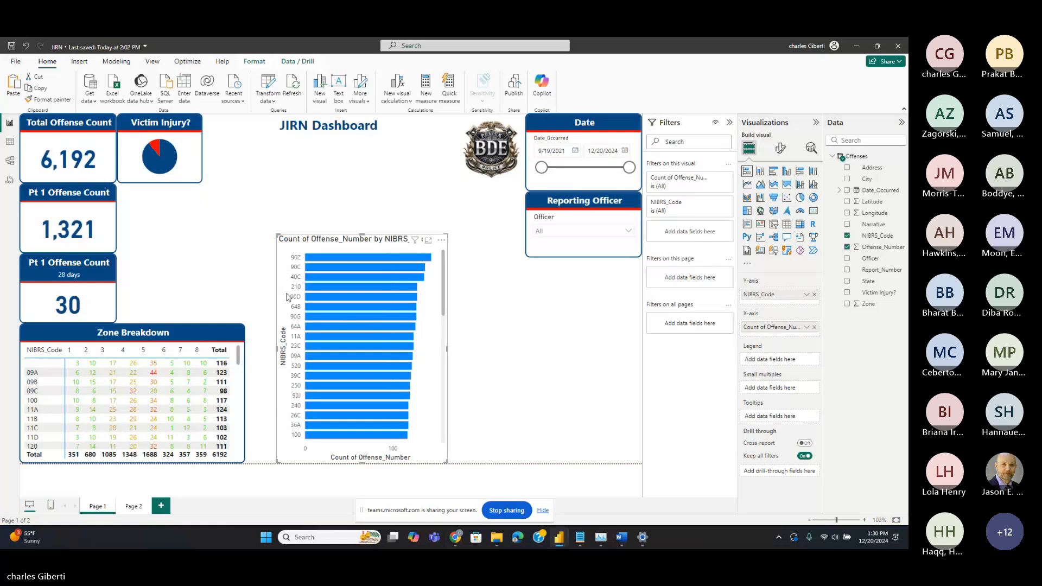
drag(288, 298, 259, 302)
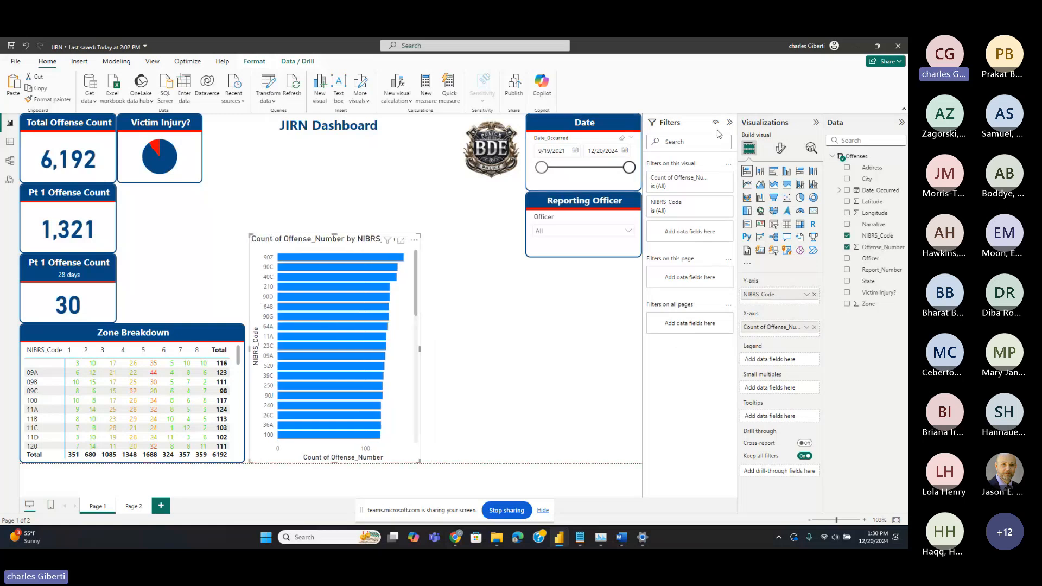
Compare the offense chart as a stacked column chart and return it to a stacked bar chart
click(762, 172)
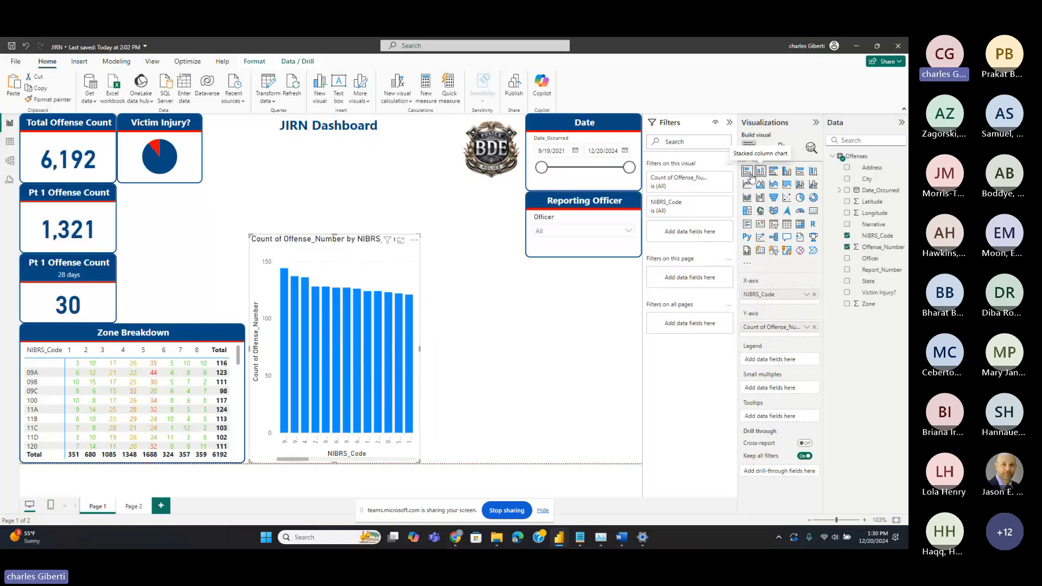
click(756, 172)
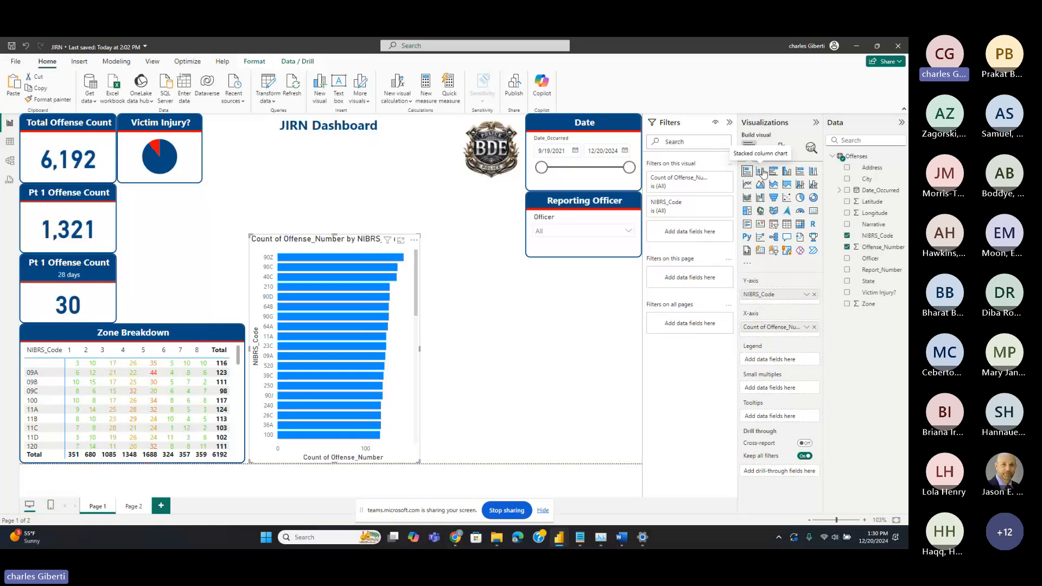
click(763, 172)
click(750, 172)
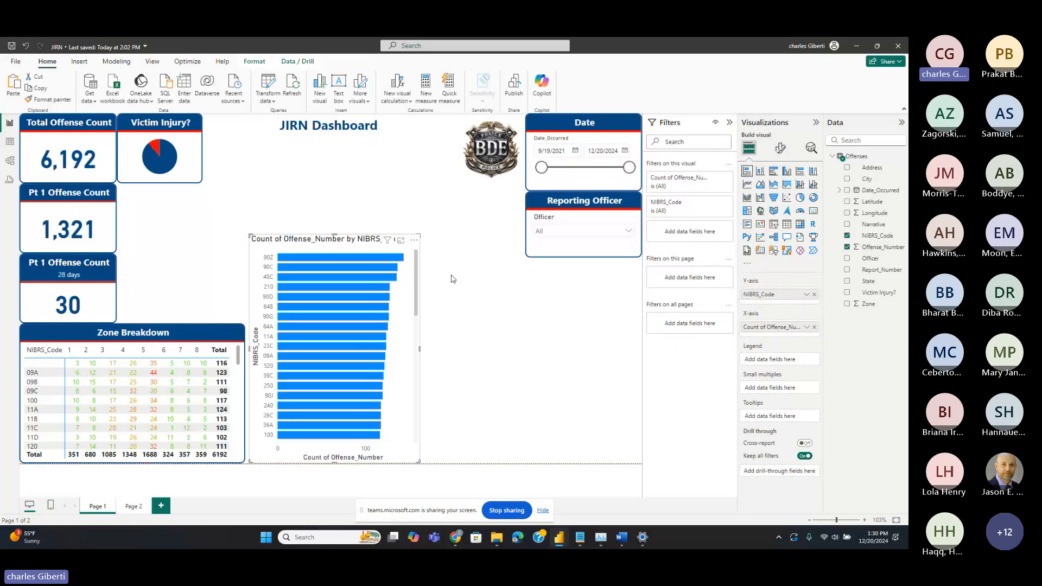
click(760, 172)
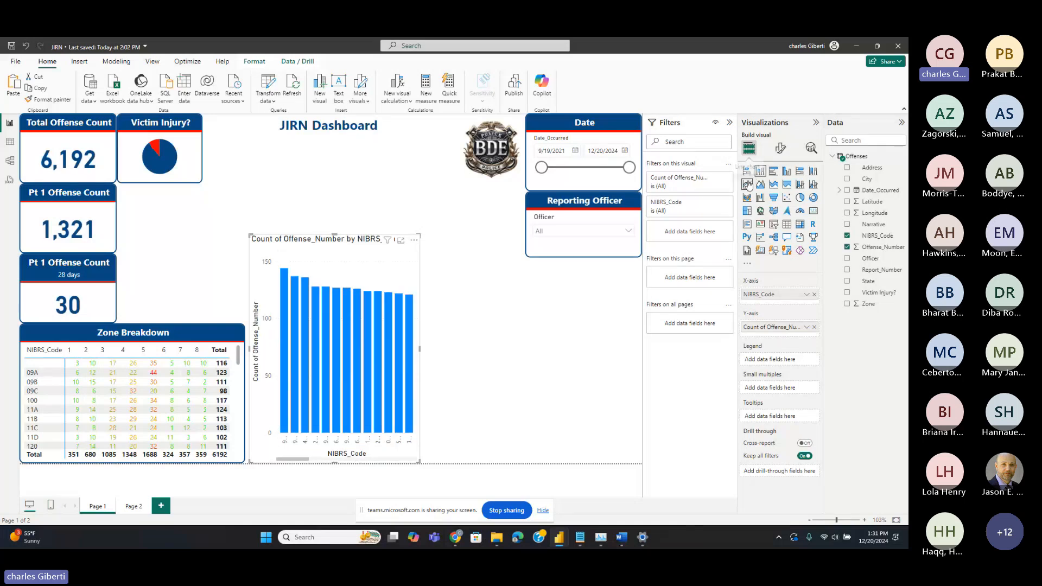
click(747, 171)
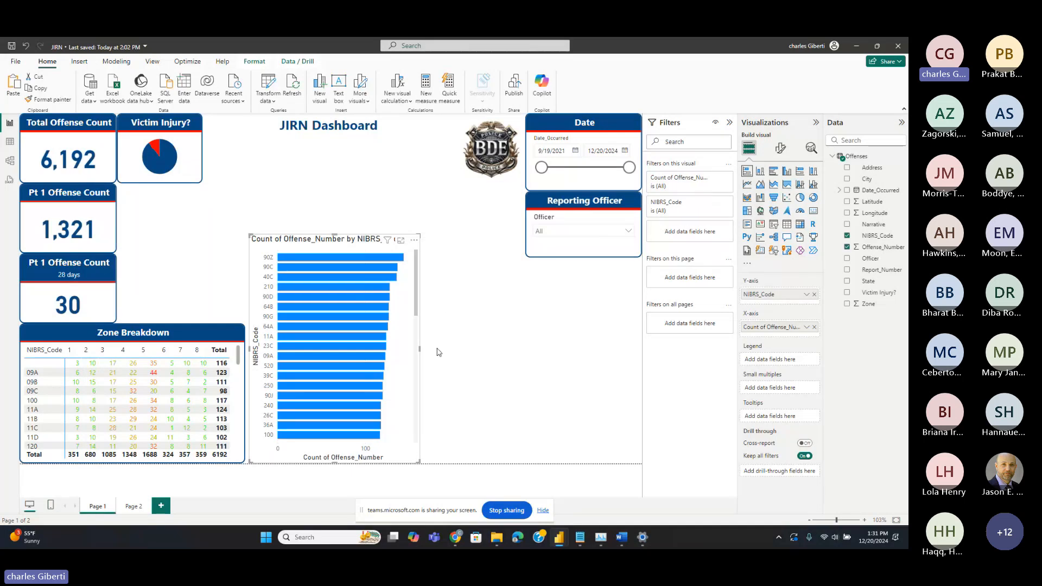
Shift the offense bar chart slightly away from the matrix and copy the Zone Breakdown formatting onto it
drag(291, 245, 306, 247)
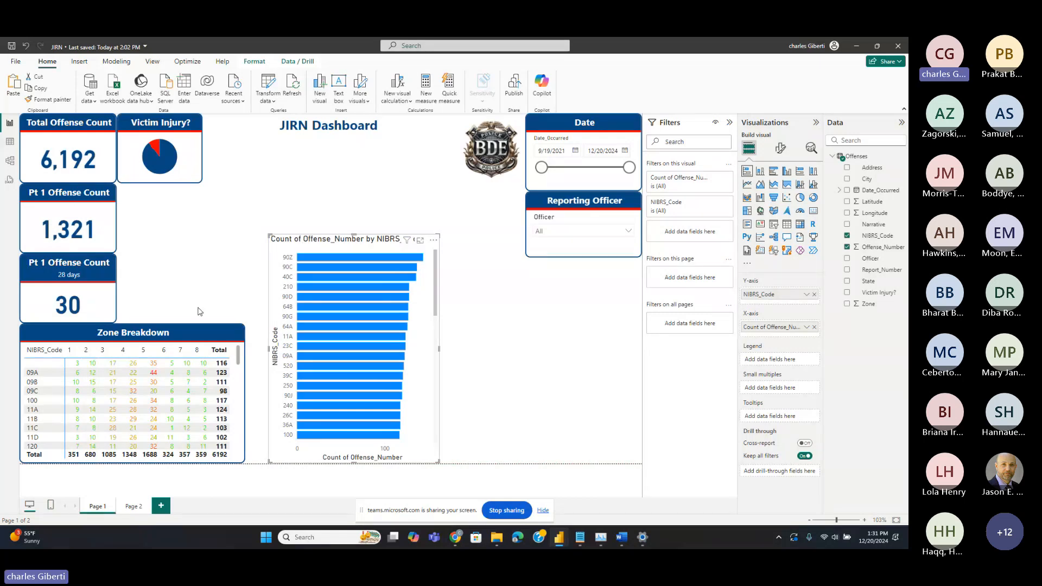
click(200, 373)
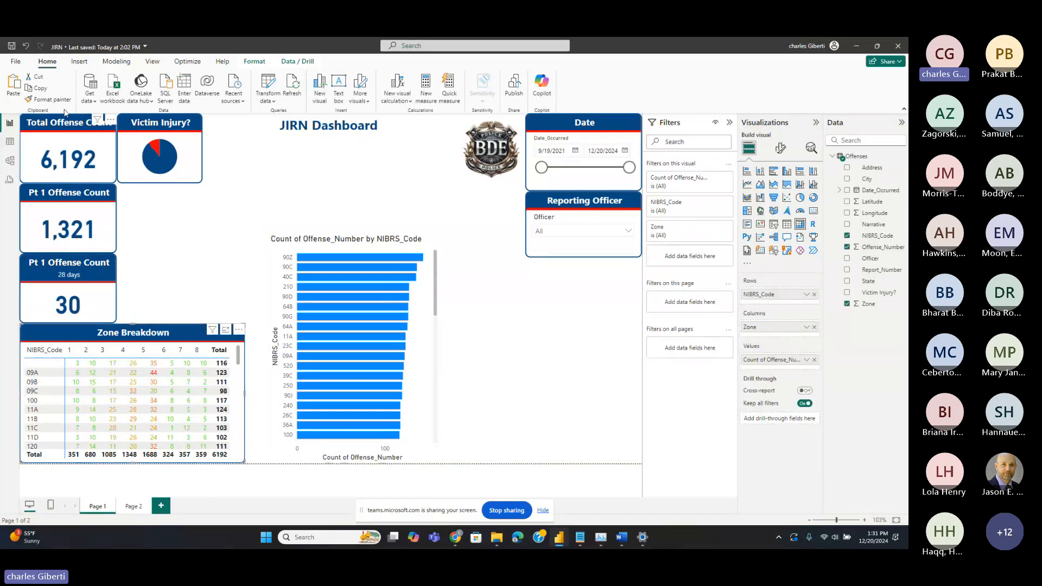
click(49, 99)
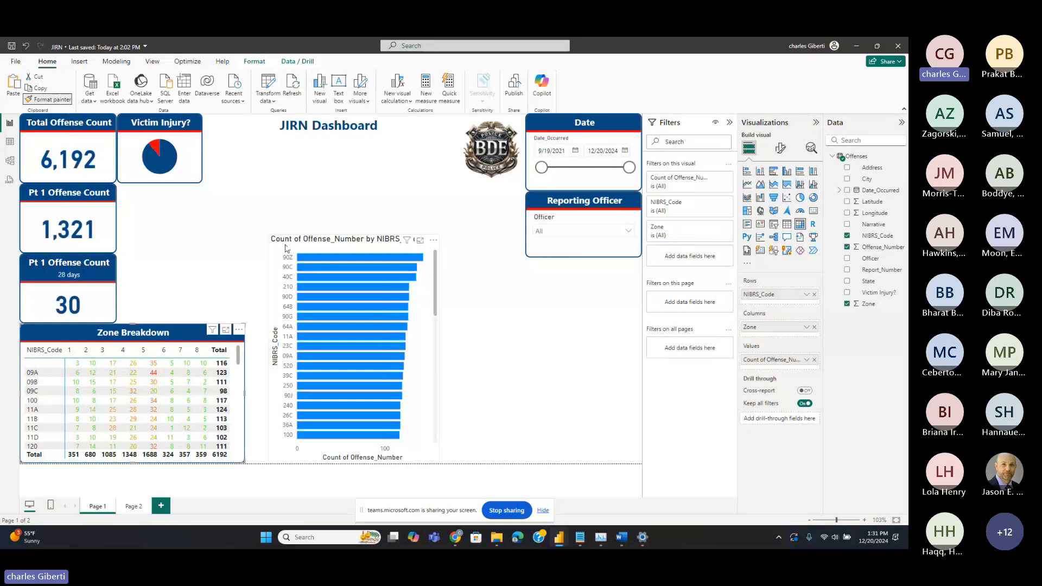
click(278, 269)
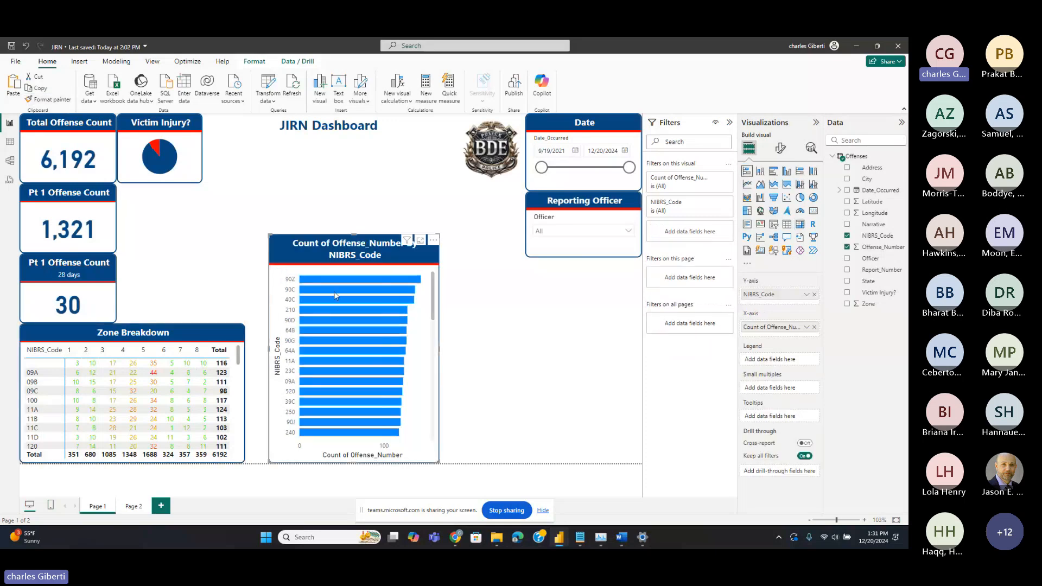
Move the NIBRS code bar chart against the Zone Breakdown table and retitle it Offense Breakdown
drag(336, 256, 315, 254)
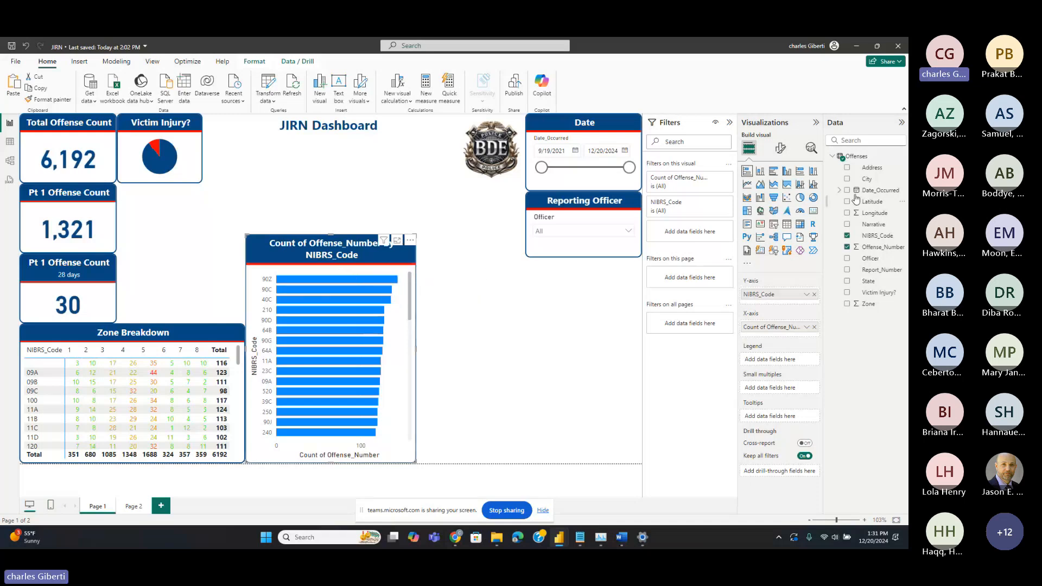
click(781, 154)
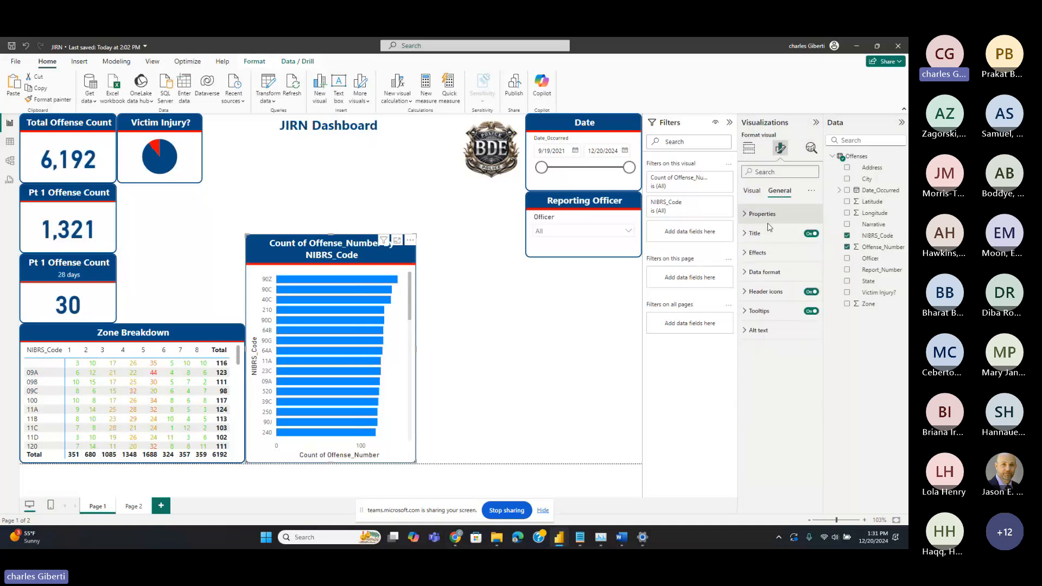
click(770, 232)
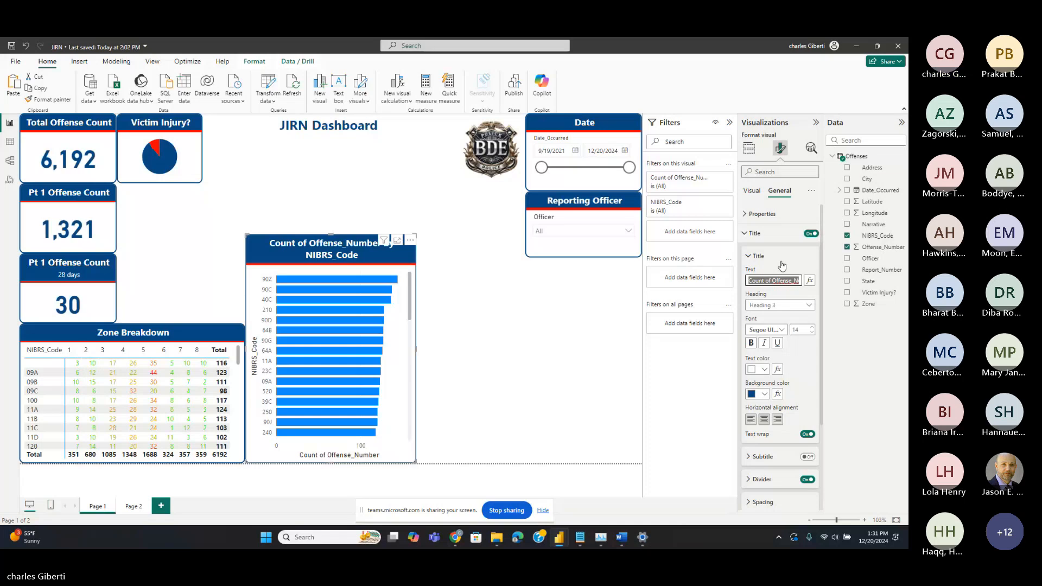
text(Offense B)
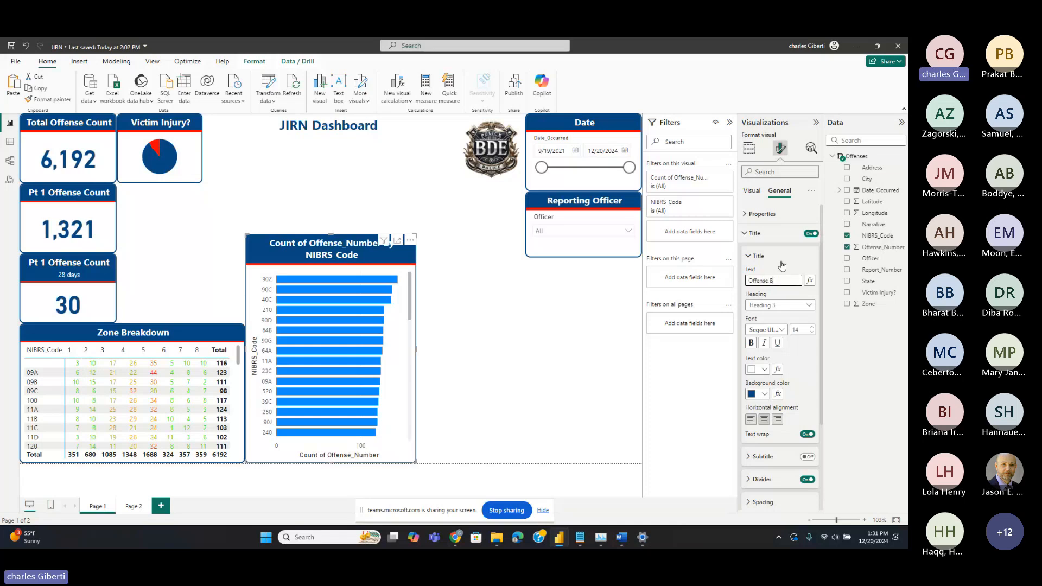
text(reakdown)
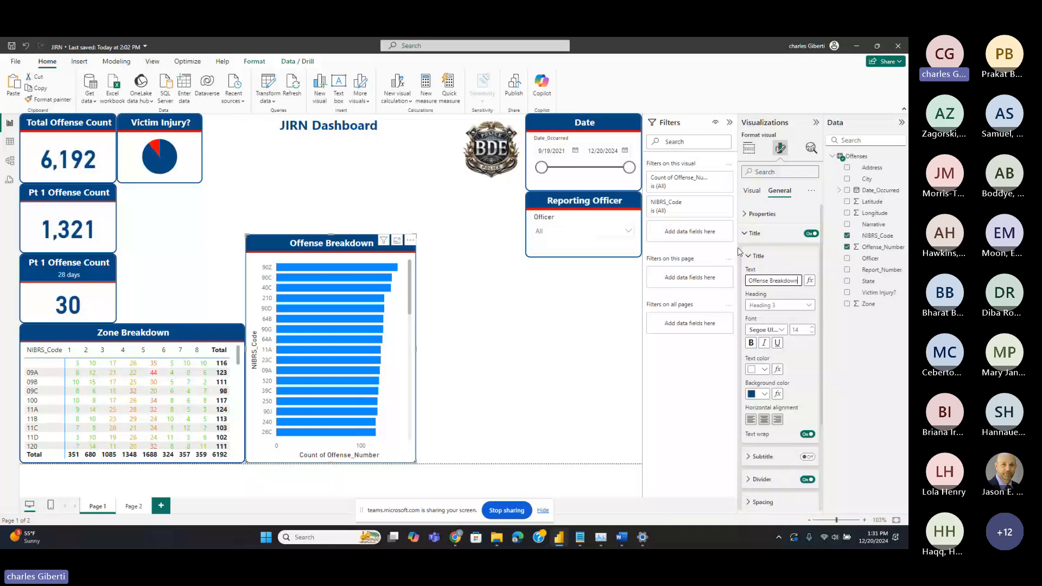
click(749, 235)
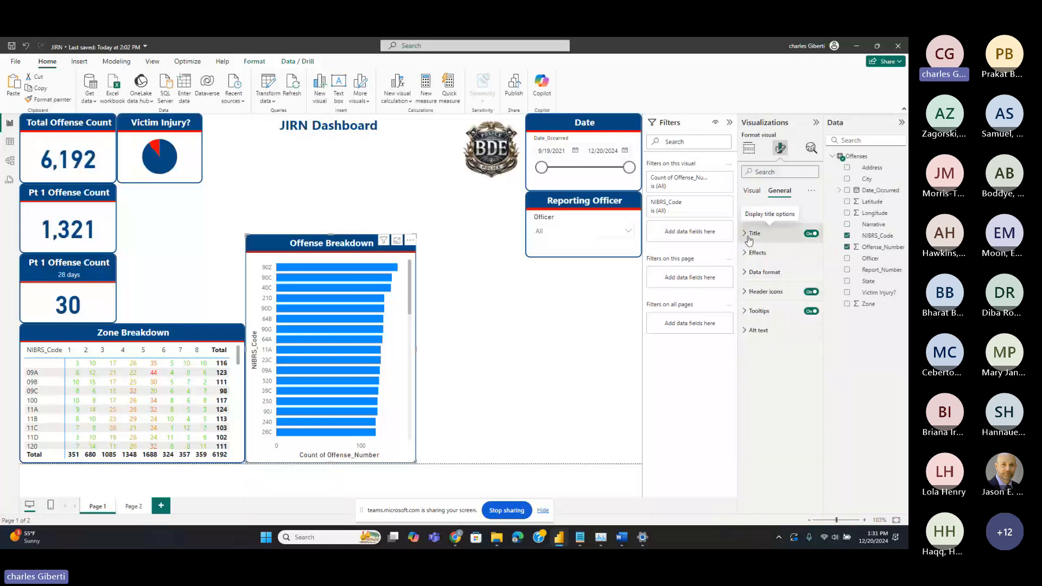
Hide the x-axis values on the Offense Breakdown chart
click(752, 191)
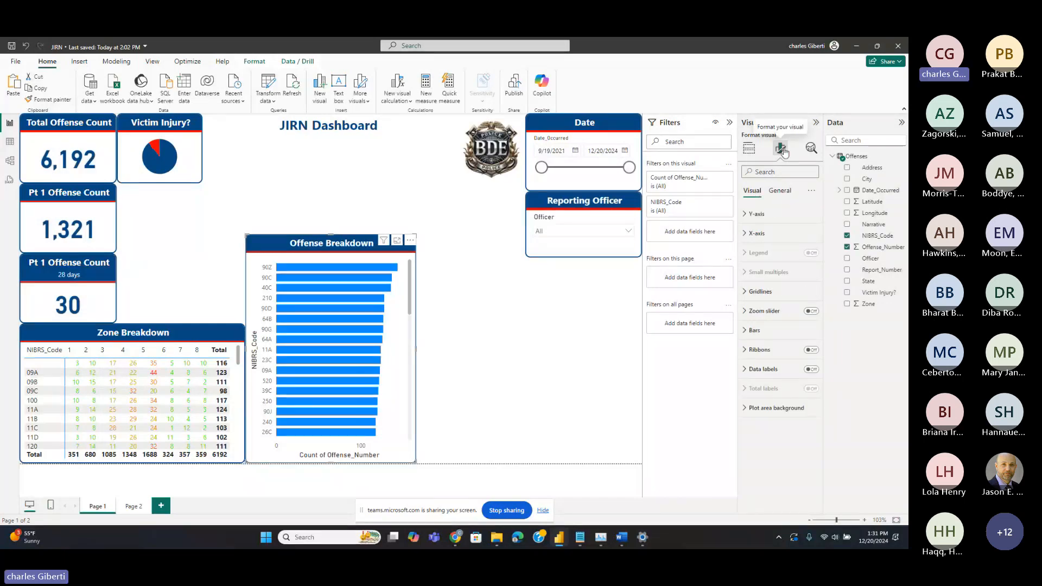
click(754, 217)
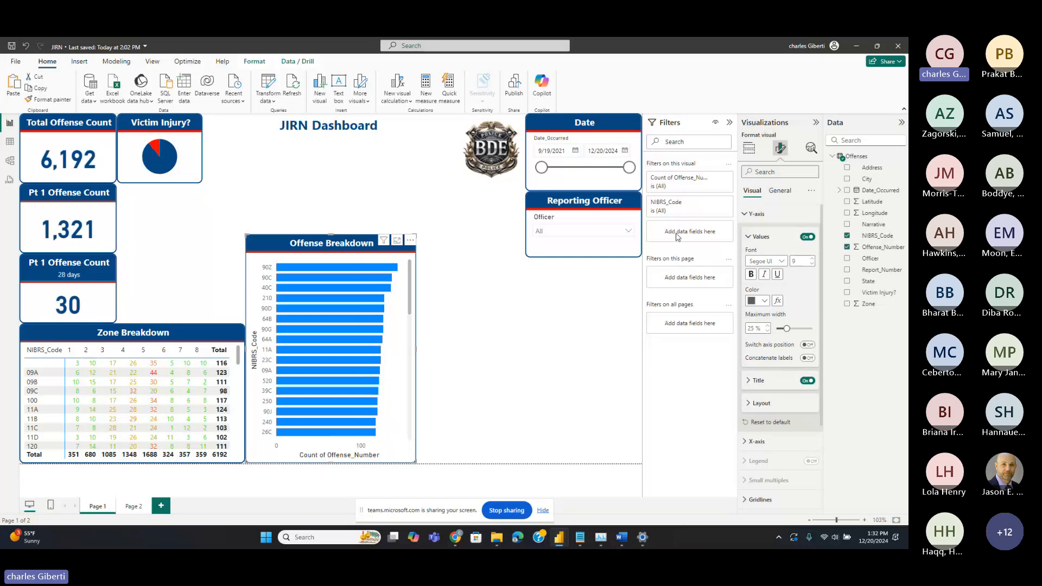
click(756, 214)
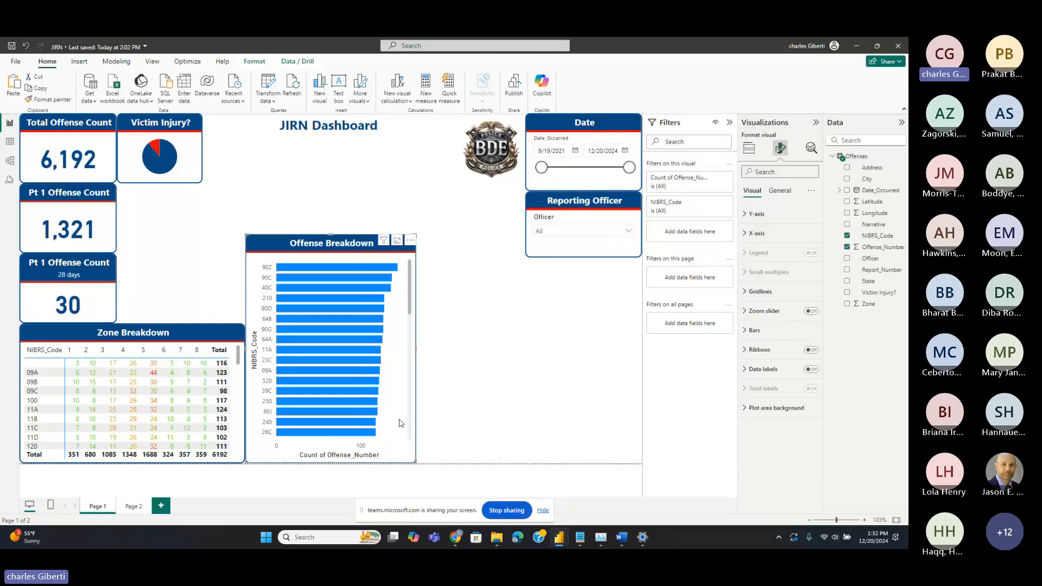
click(751, 234)
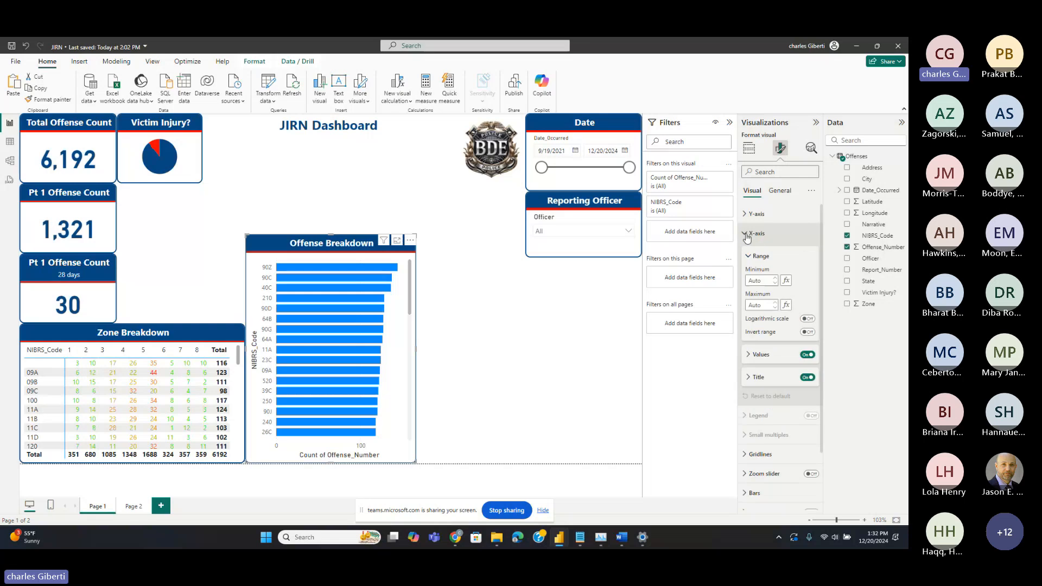
click(807, 355)
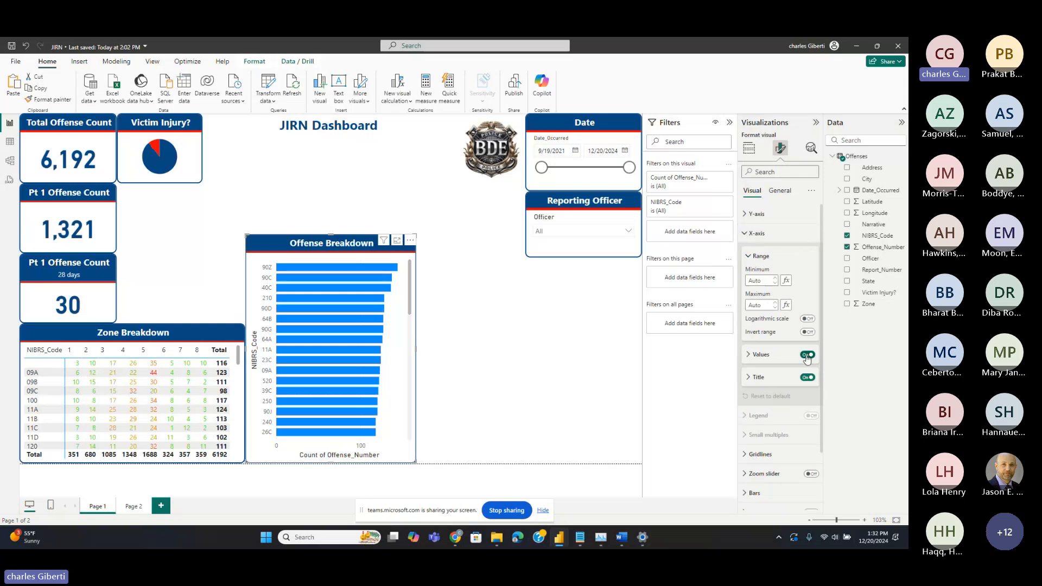
click(808, 356)
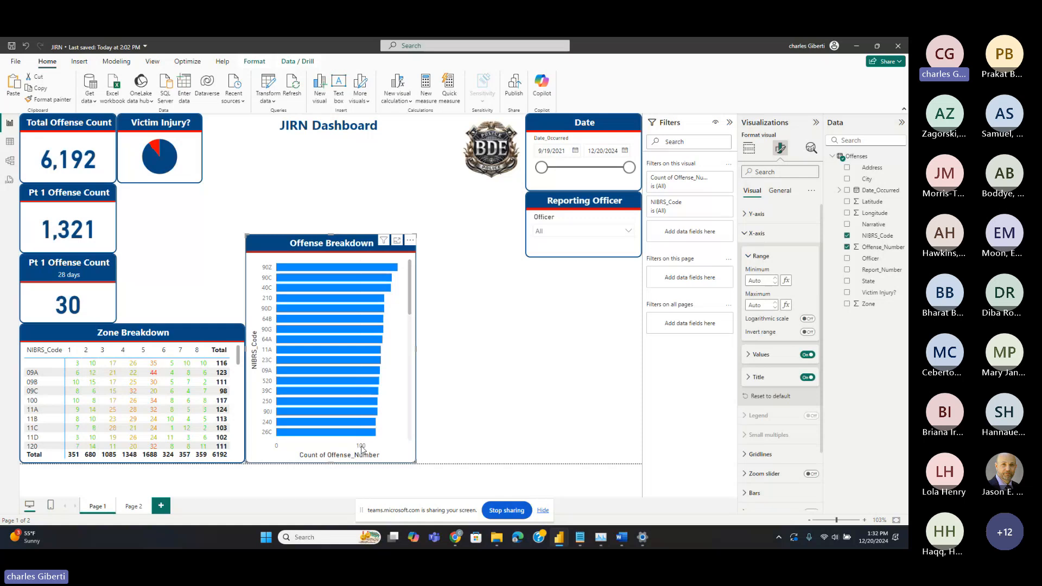
click(807, 356)
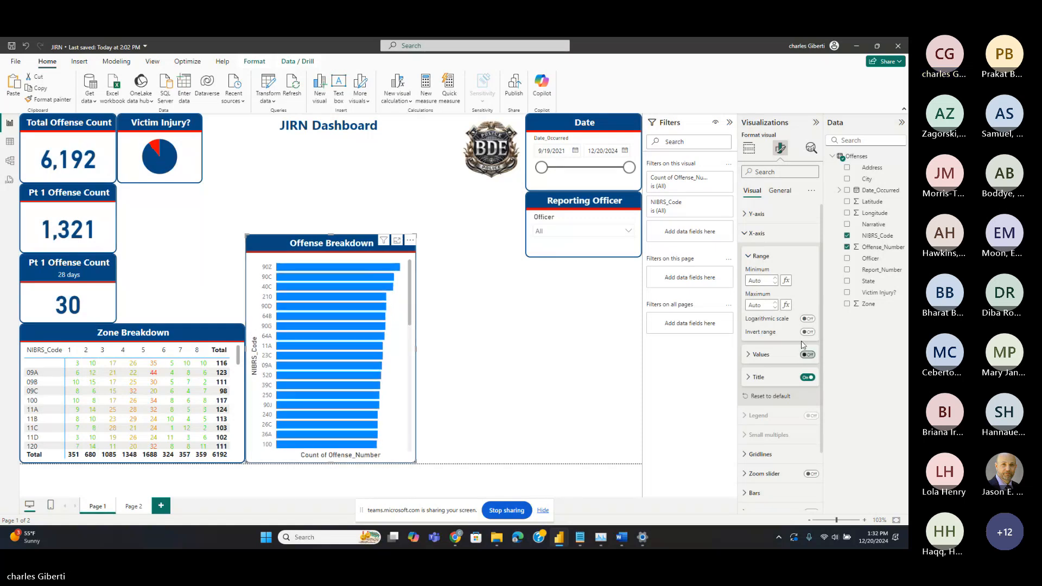
click(747, 234)
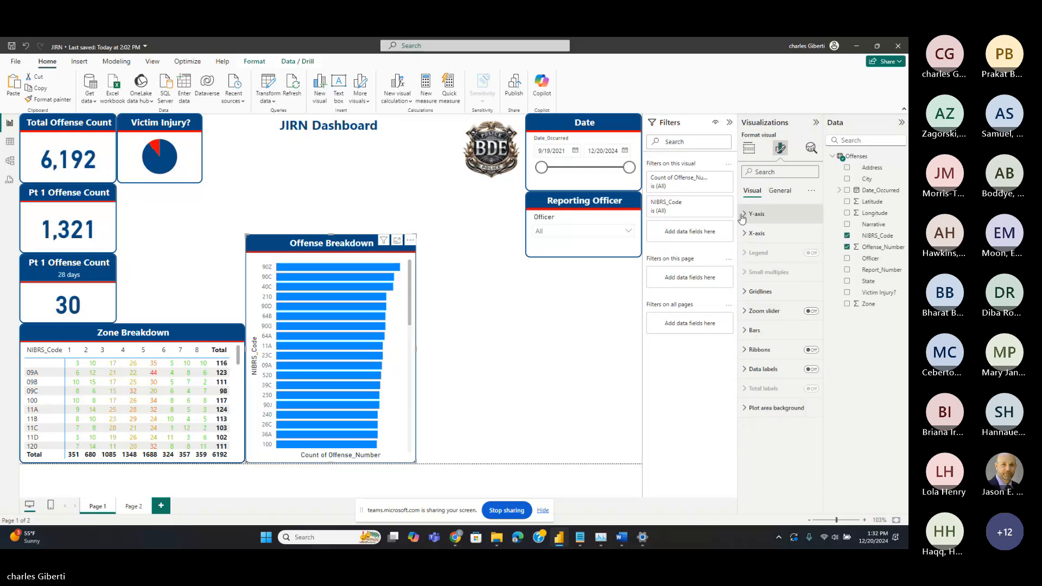
Set the color of the Offense Breakdown chart's y-axis values to black
click(746, 214)
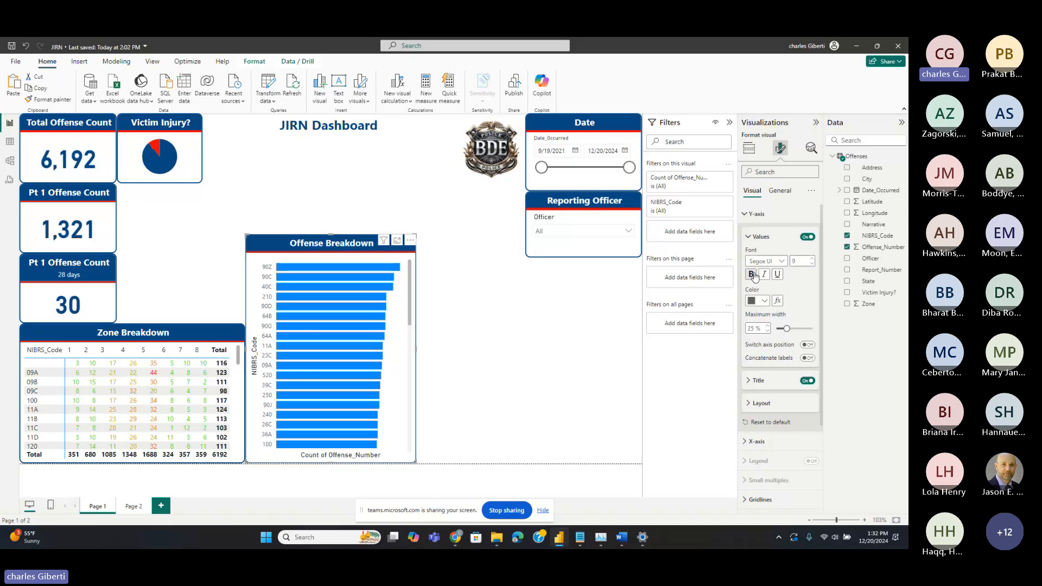
click(758, 301)
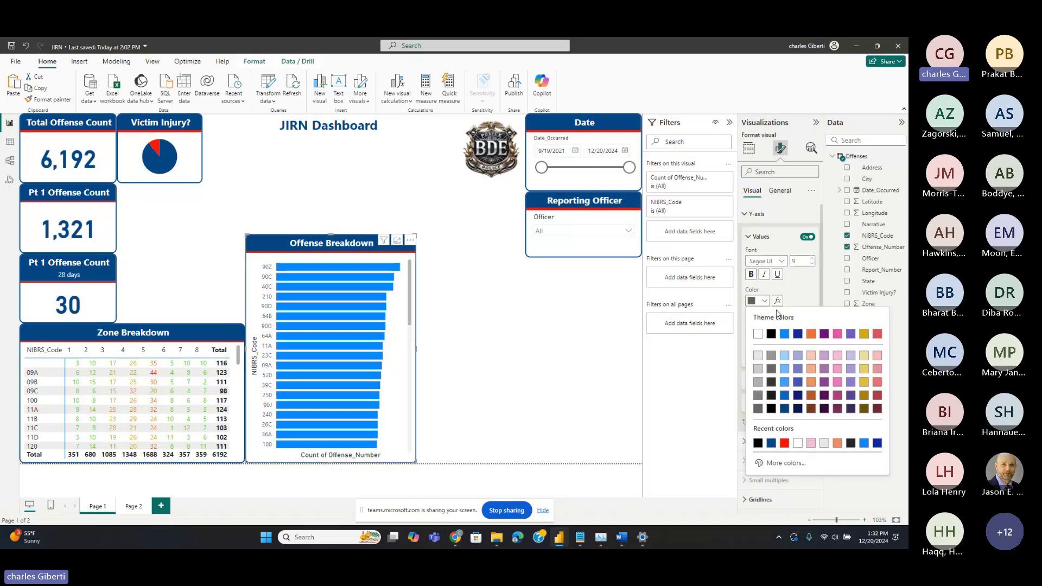
click(757, 444)
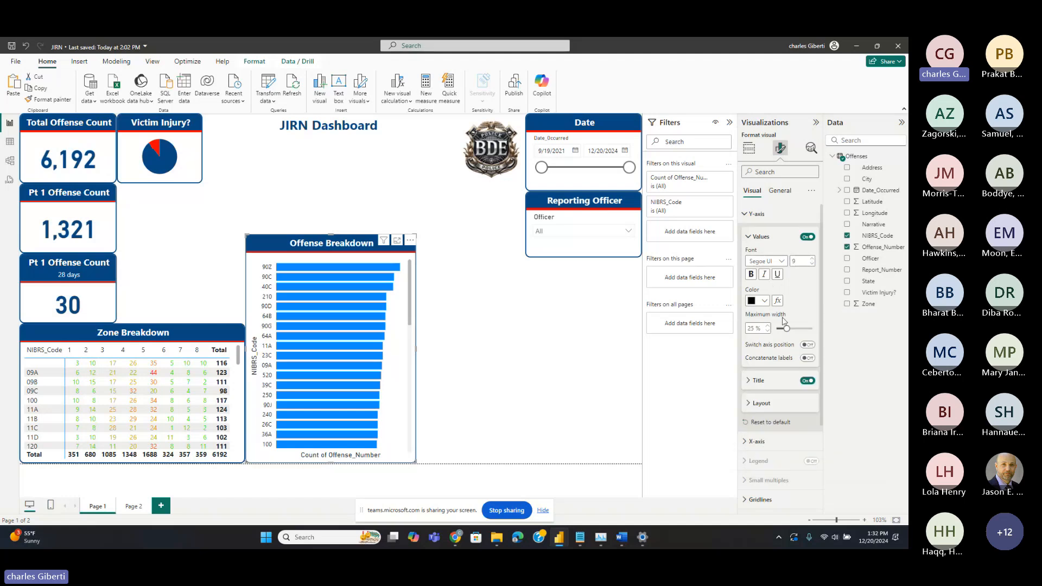
Try a minimum category height of 44 px for the chart's y-axis layout, and undo it
scroll(788, 359, down, 1)
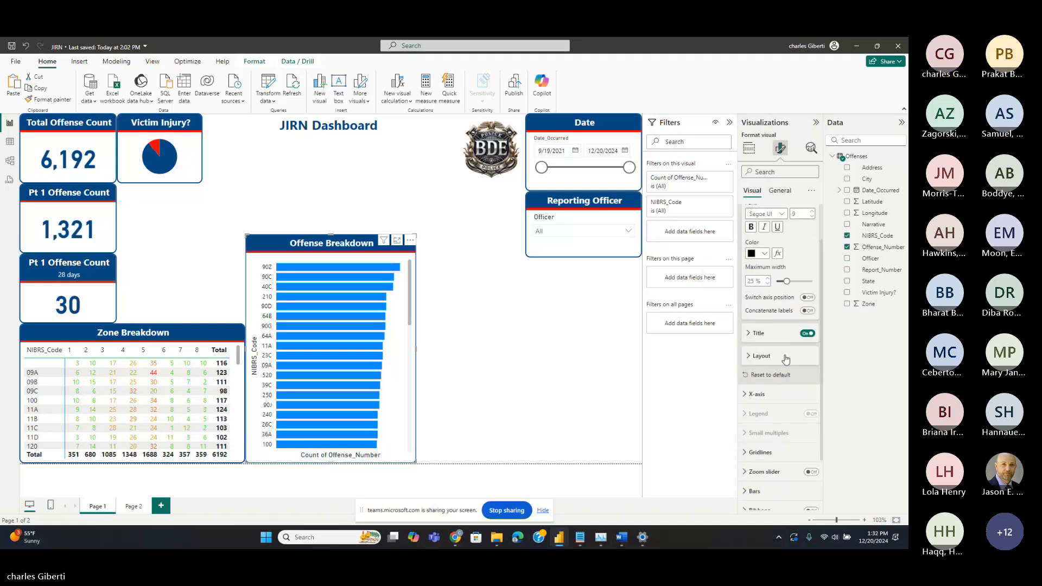
click(763, 357)
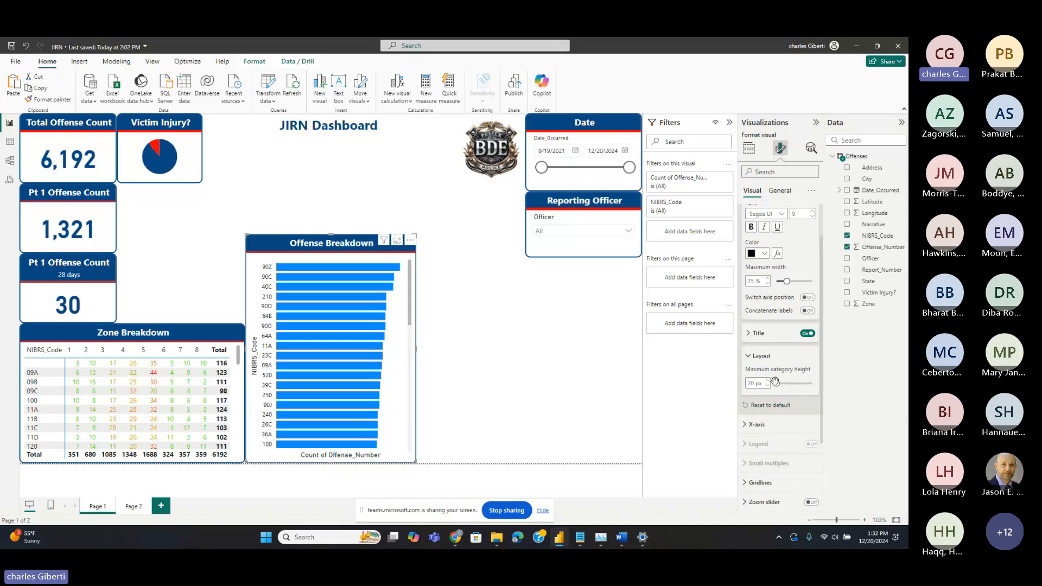
drag(777, 384, 783, 384)
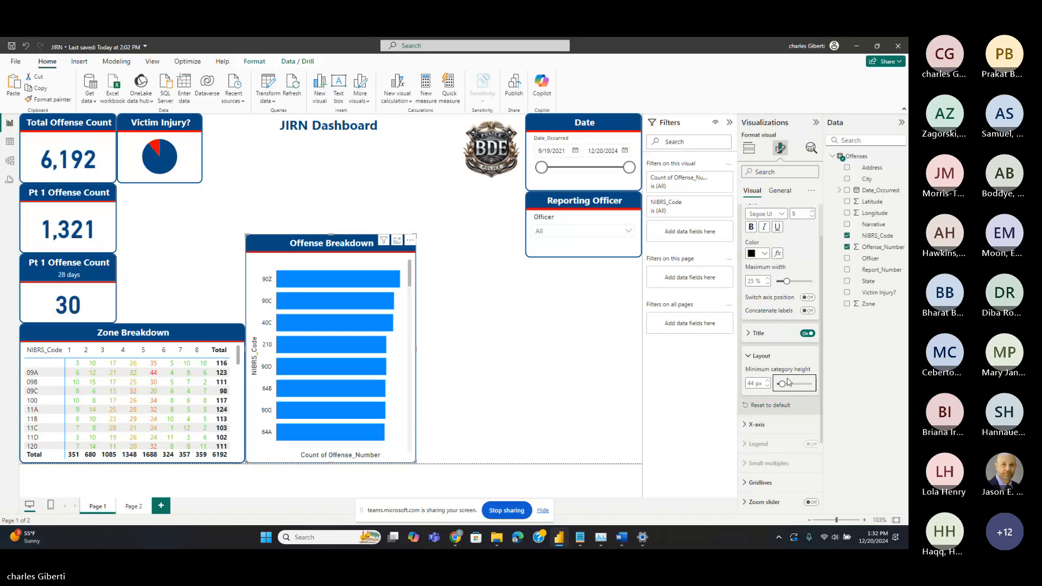
key(ctrl+z)
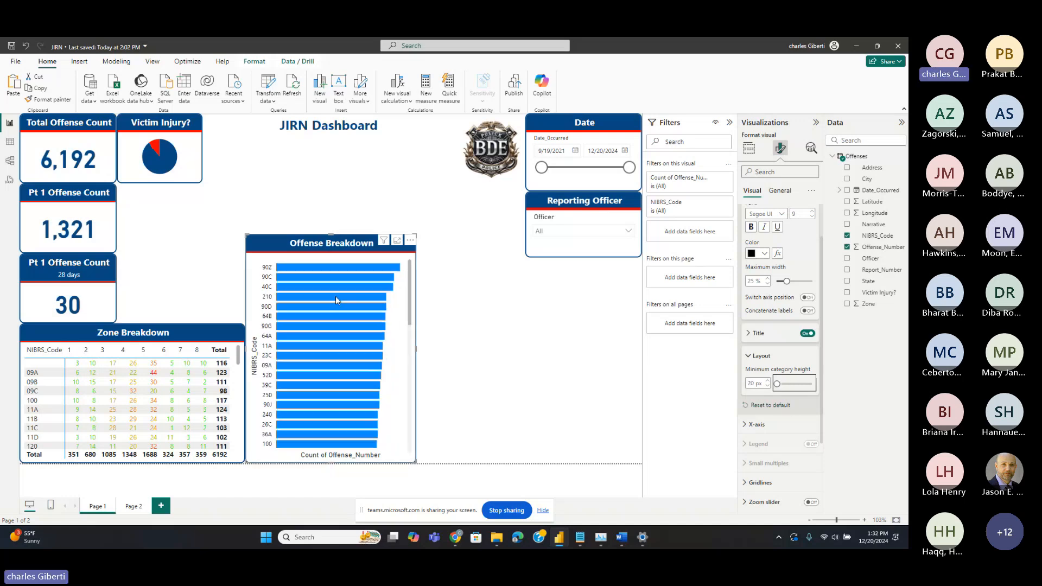
mouse_move(280, 274)
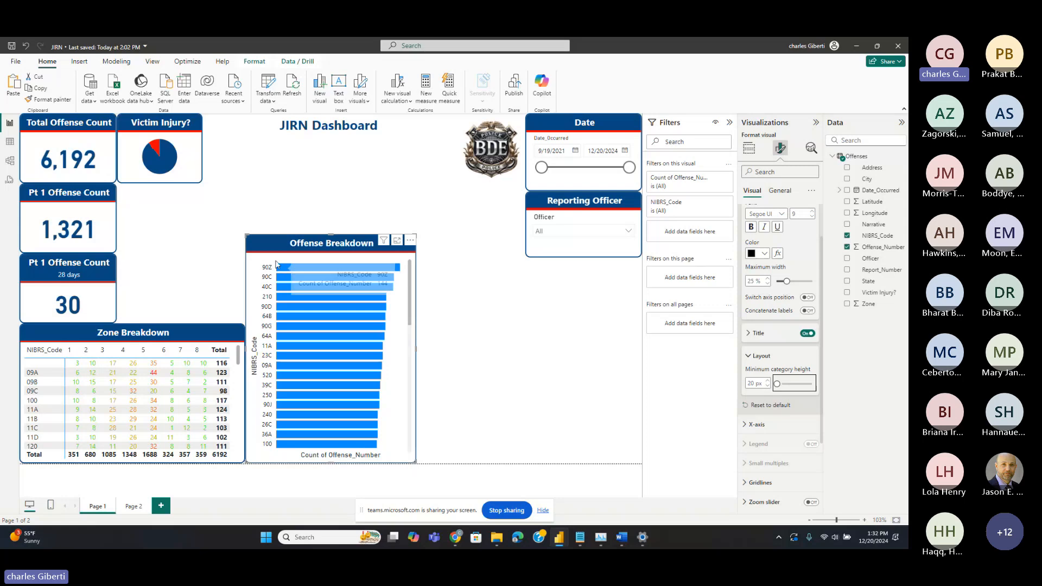
click(751, 355)
scroll(746, 247, up, 2)
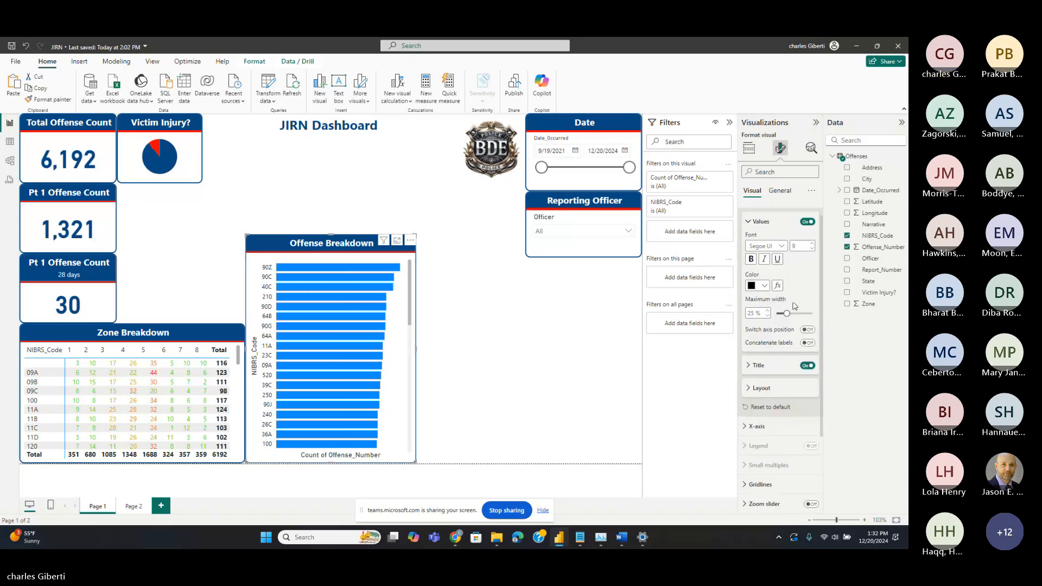
click(749, 237)
click(745, 215)
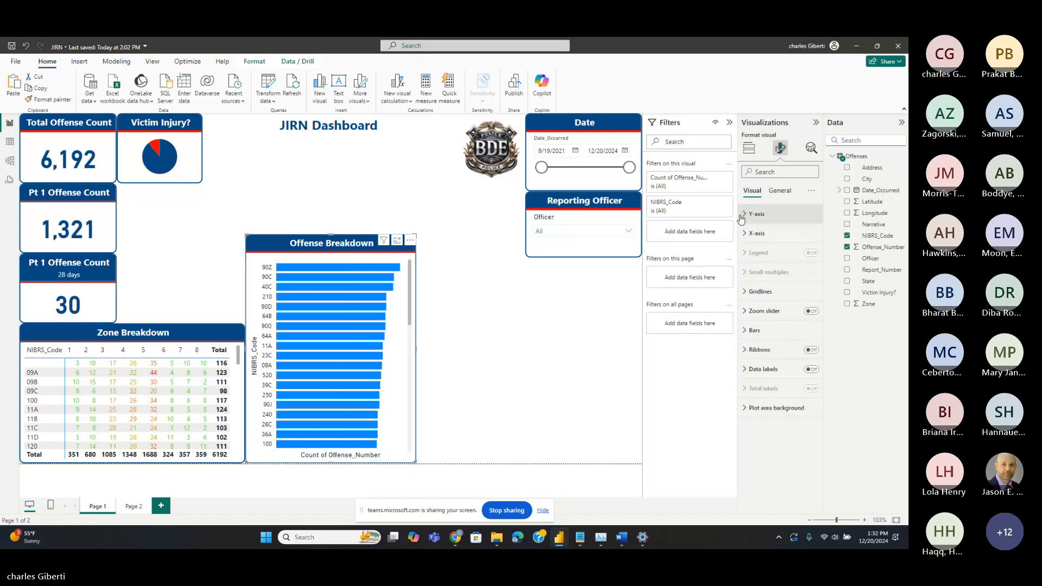
Set the minimum of the Offense Breakdown chart's x-axis range to 0
click(748, 234)
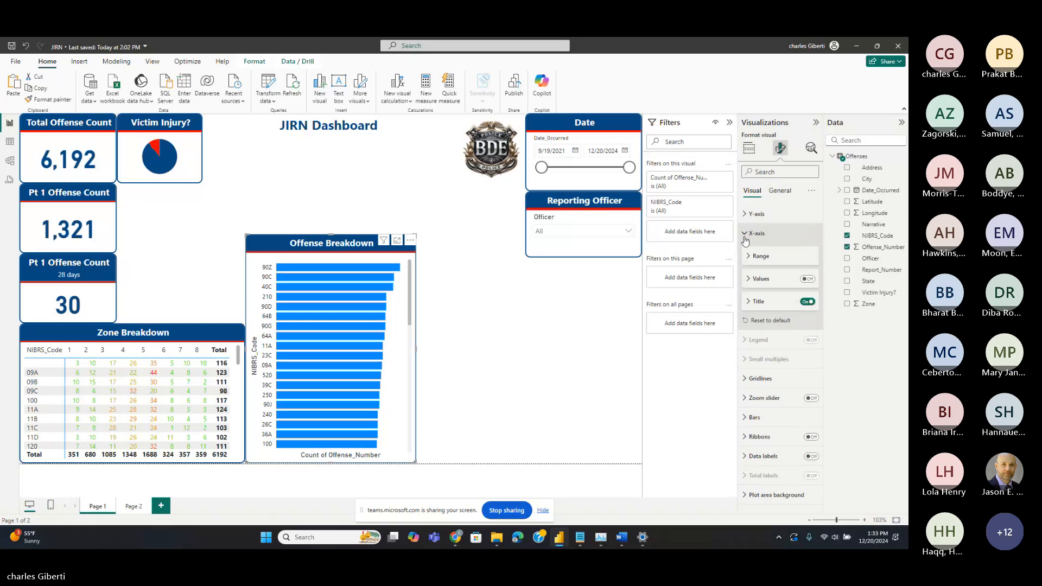
click(753, 256)
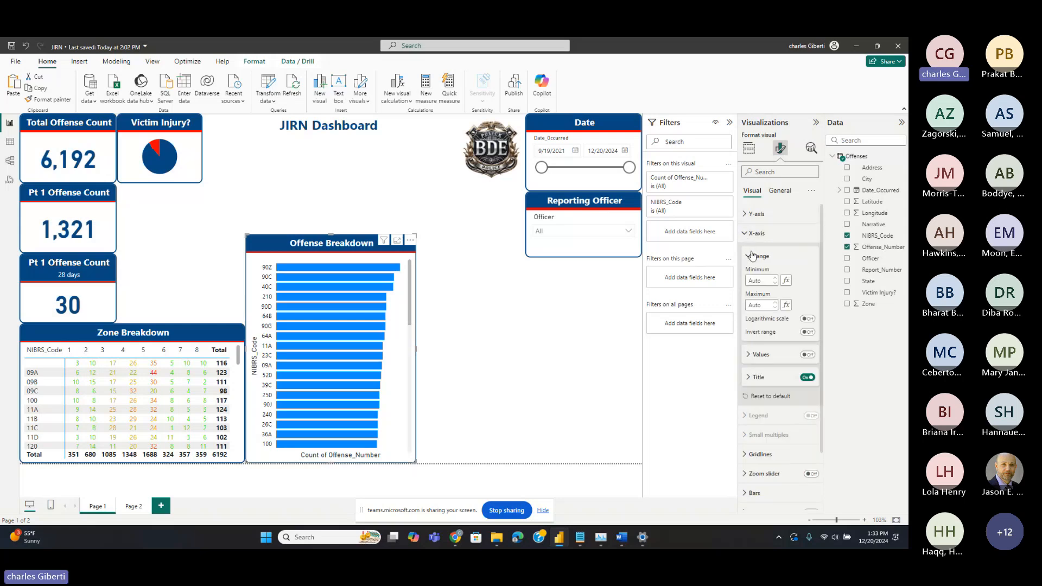
click(770, 282)
text(0)
key(Tab)
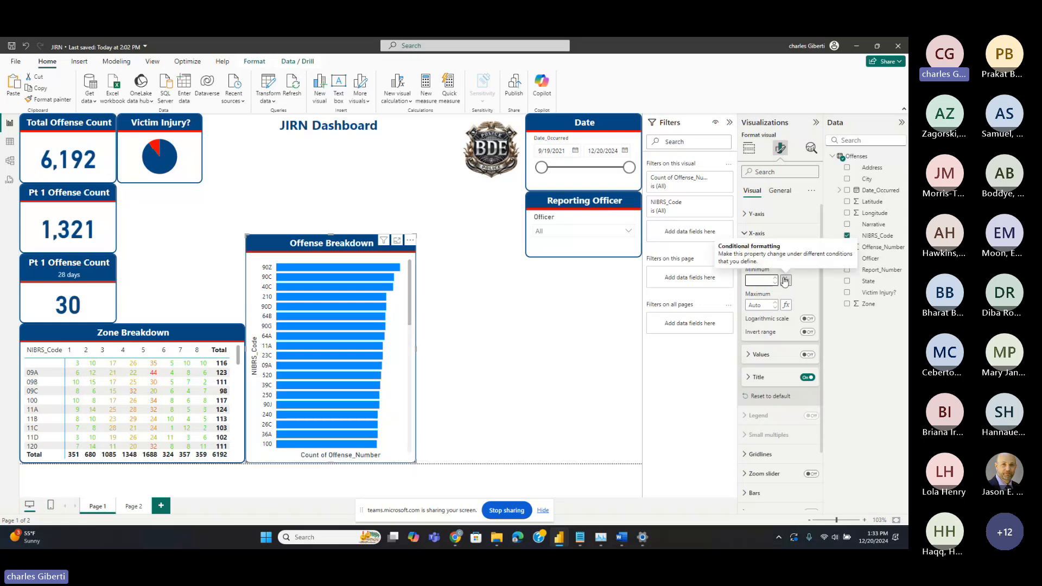
click(805, 302)
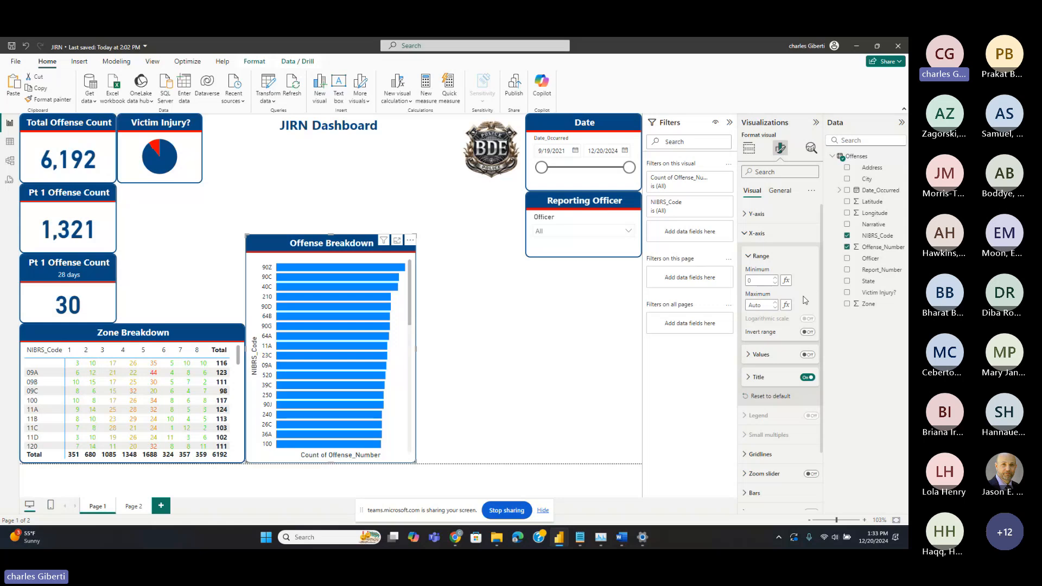
scroll(801, 304, down, 1)
scroll(795, 305, down, 1)
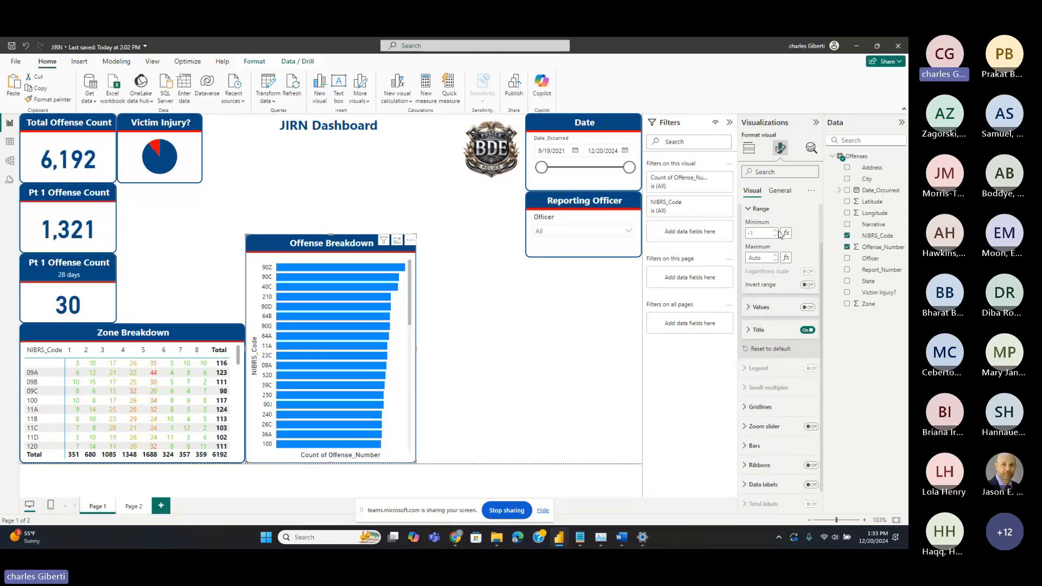
click(775, 231)
click(777, 237)
double_click(767, 237)
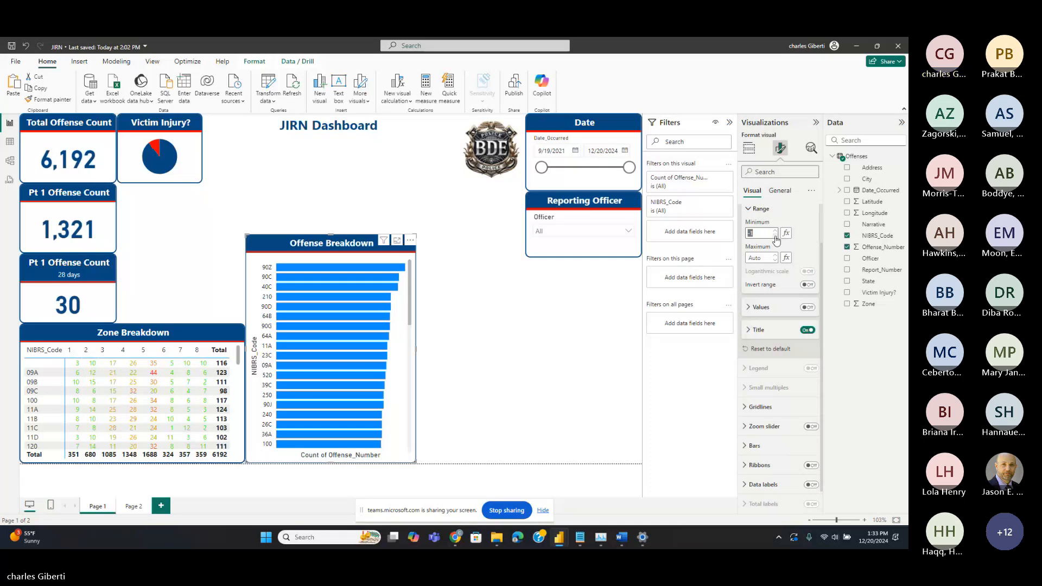
text(0)
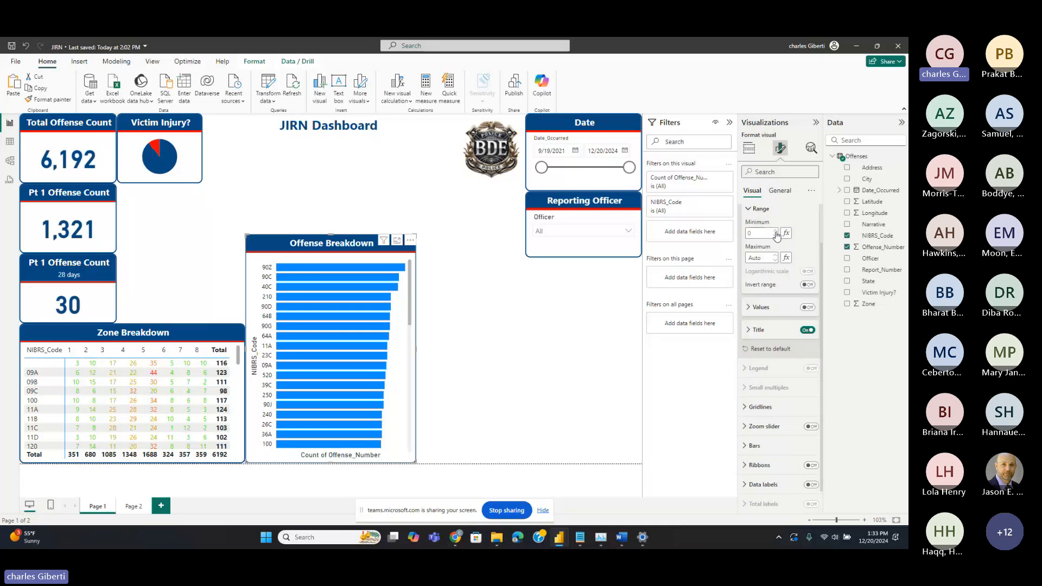
scroll(760, 281, up, 1)
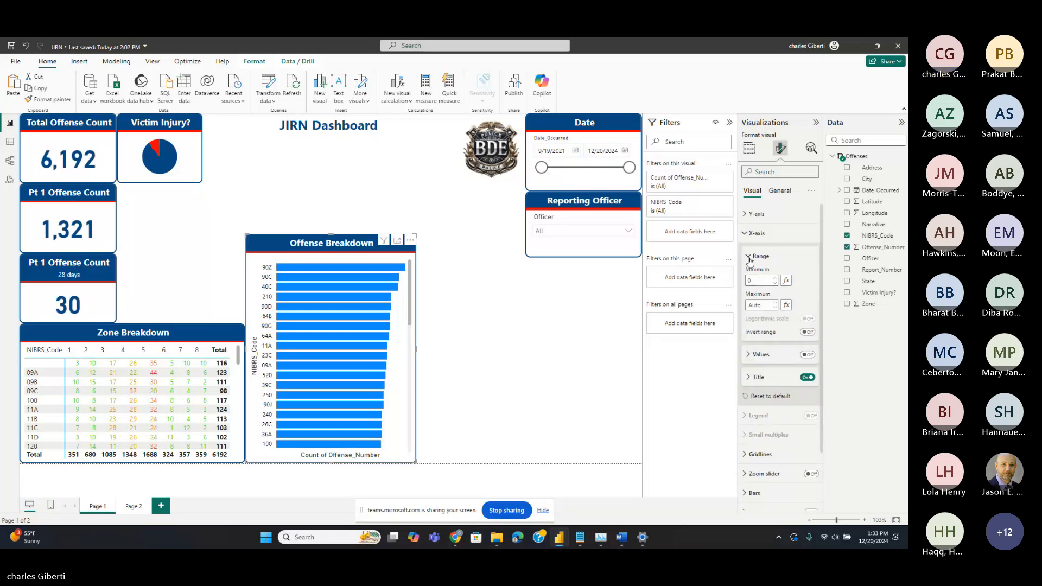
click(752, 256)
Show the chart's x-axis values briefly to check the scale, and hide them again
click(808, 279)
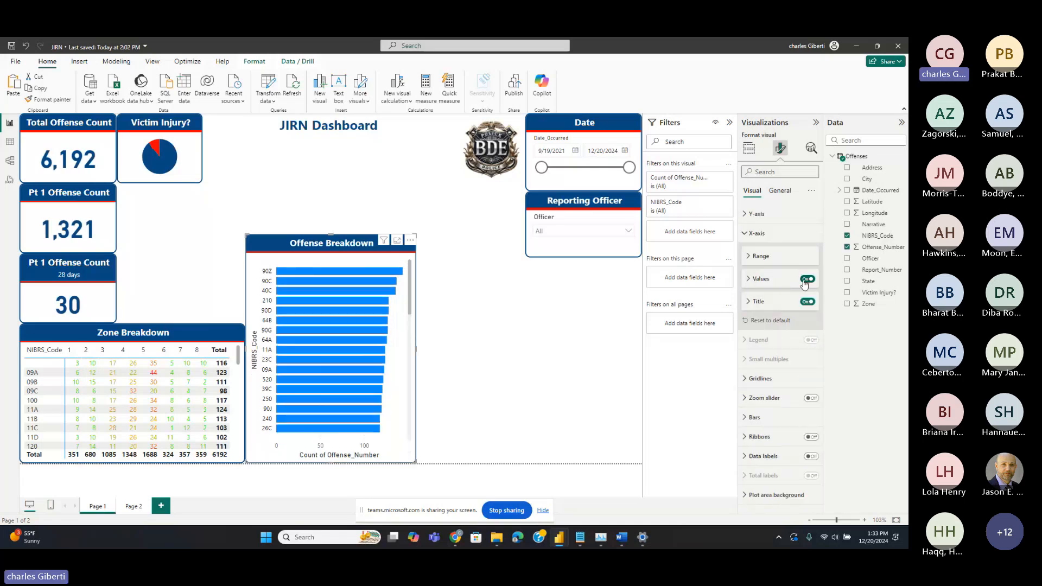
click(806, 279)
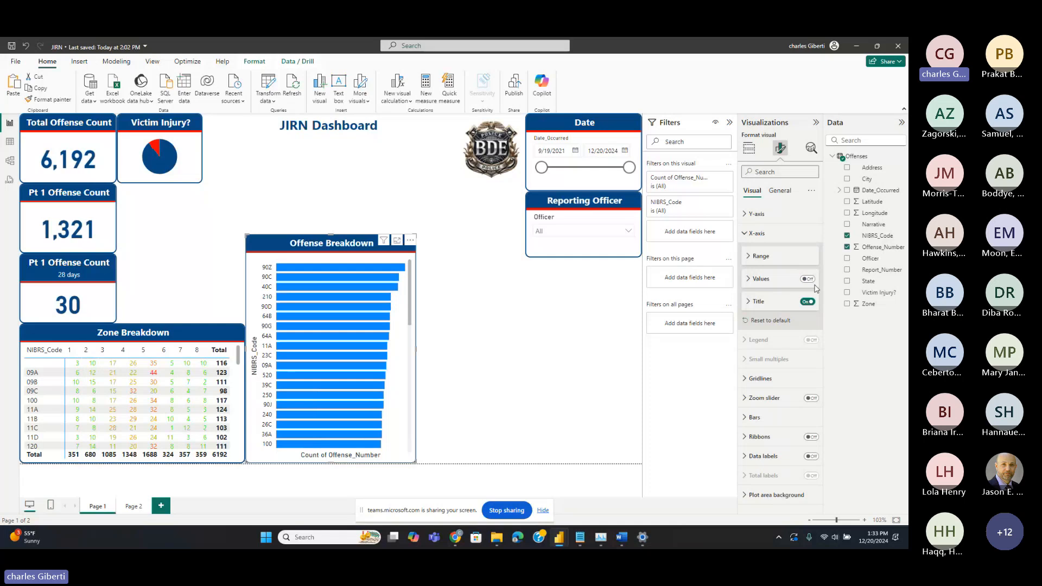
click(750, 234)
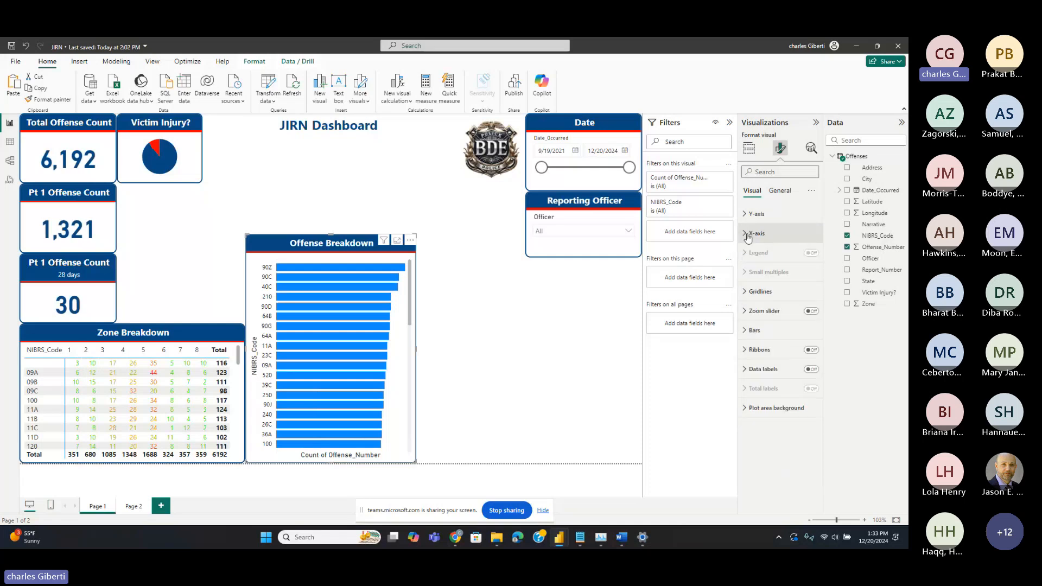
Turn off the title of the Offense Breakdown chart's x-axis
click(749, 234)
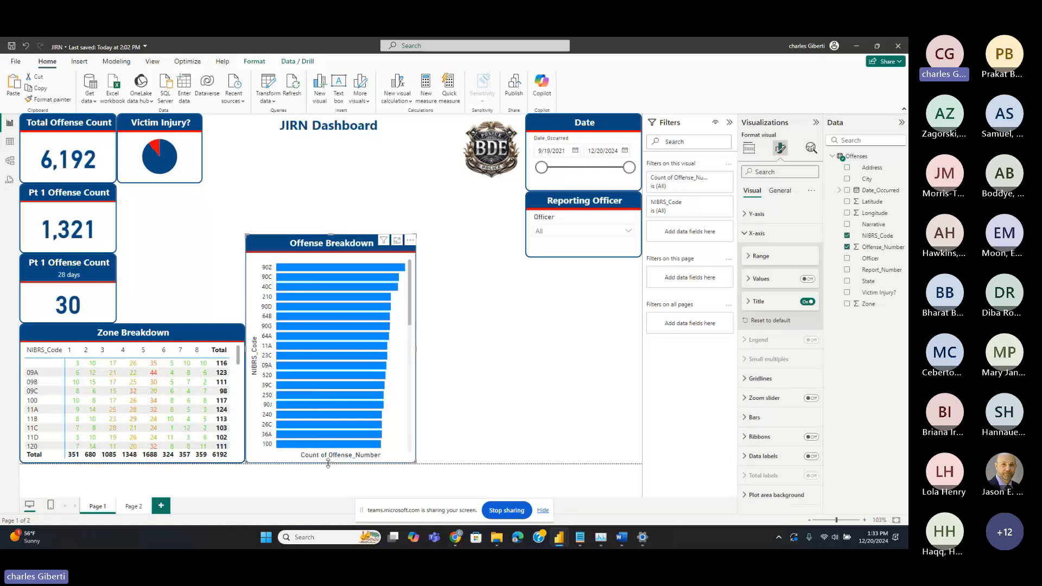
click(810, 302)
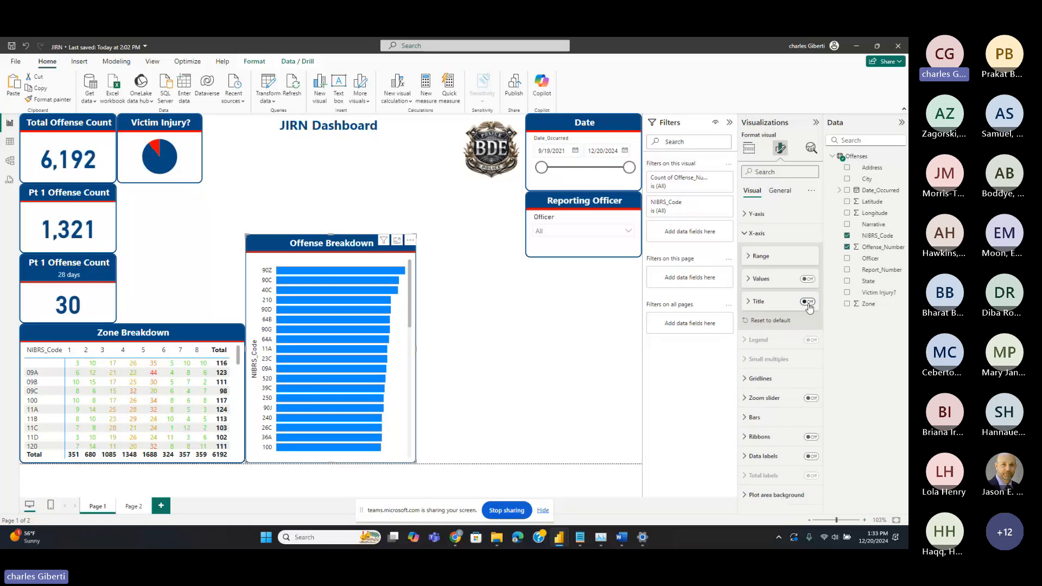
click(747, 235)
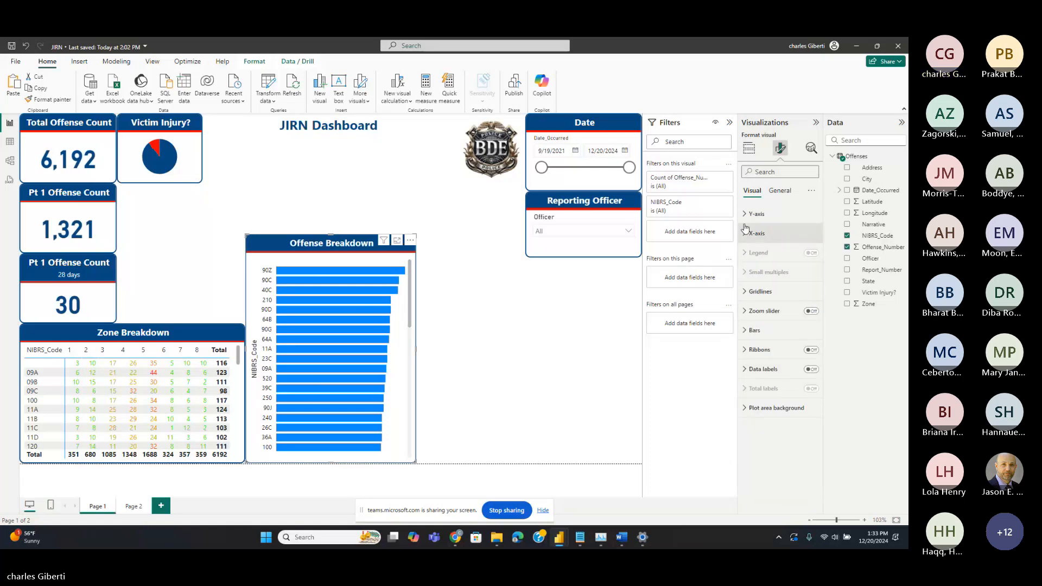
Look at the chart's gridline settings and try a zoom slider on the Offense Breakdown chart, switching it off again
click(757, 291)
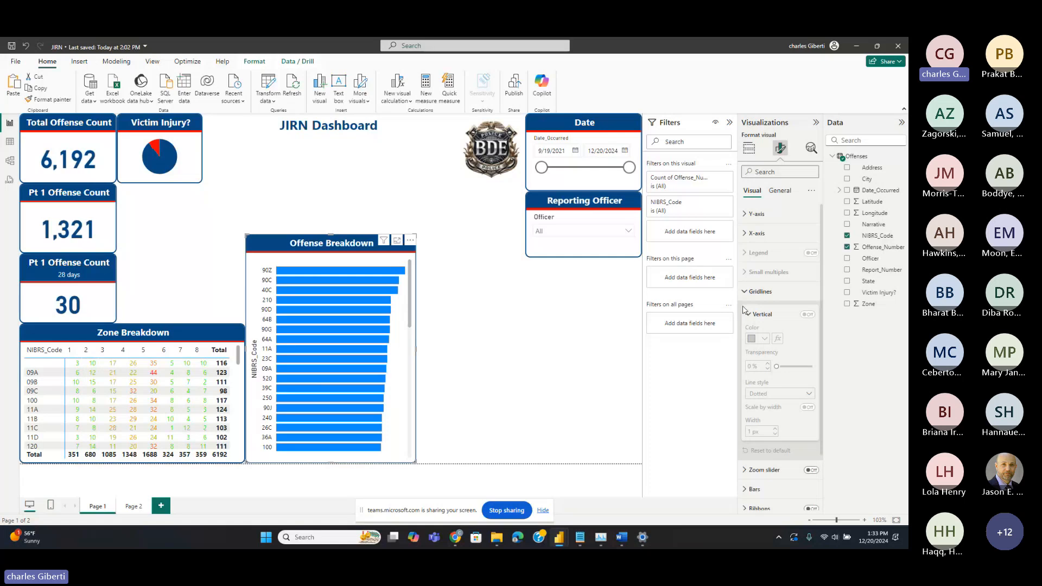
click(748, 313)
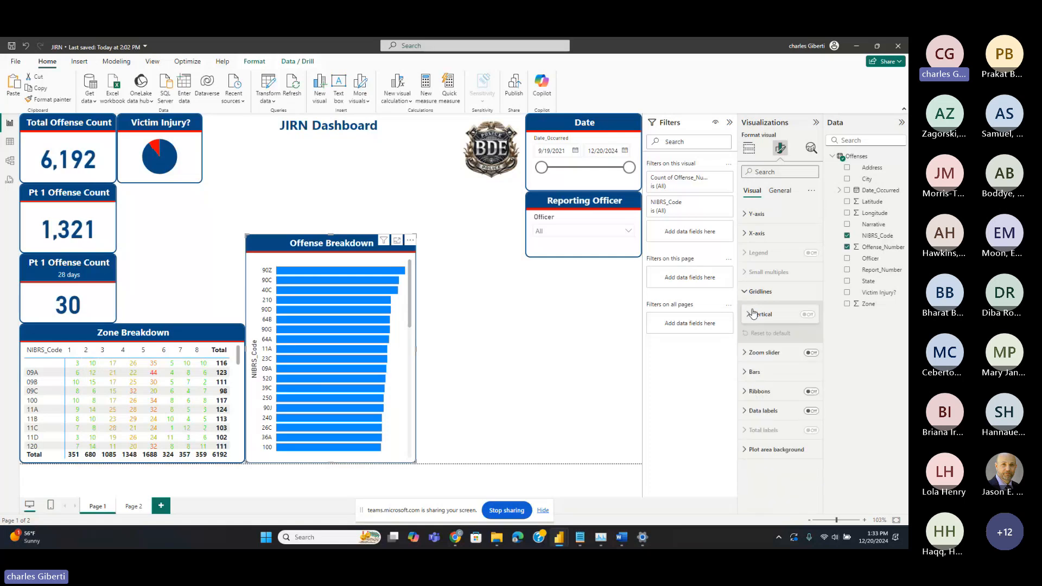
click(810, 353)
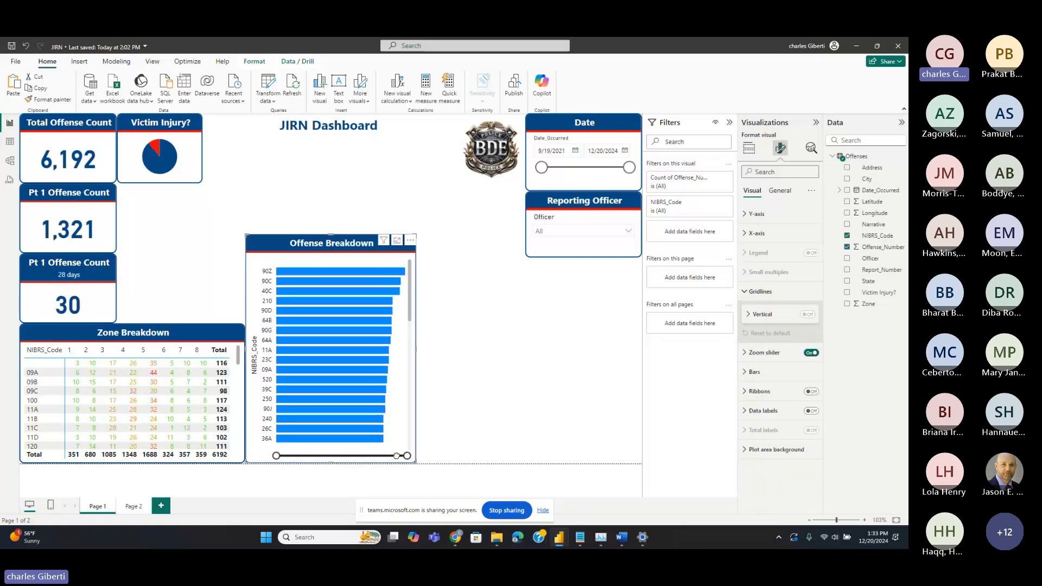
drag(407, 456, 440, 455)
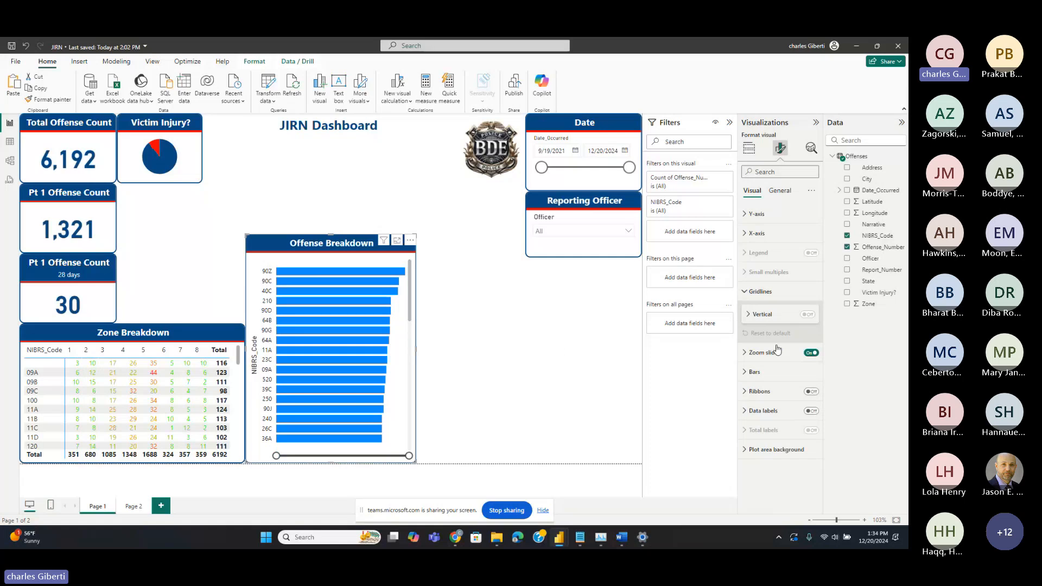
click(811, 353)
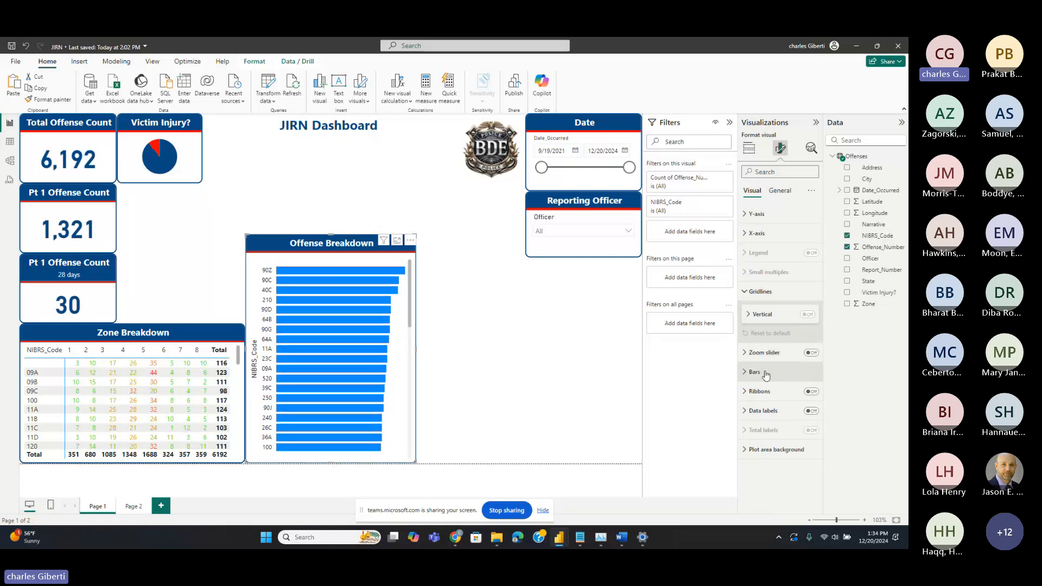
click(747, 293)
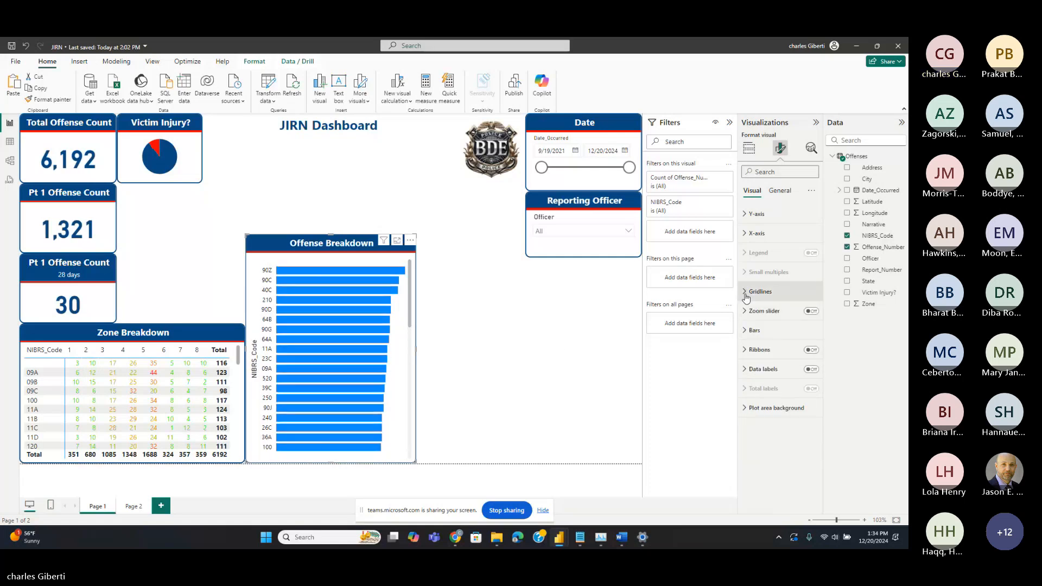
Set the color of the Offense Breakdown chart's bars to the recently used dark blue, keeping the transparency at 0%
click(755, 331)
scroll(775, 298, down, 2)
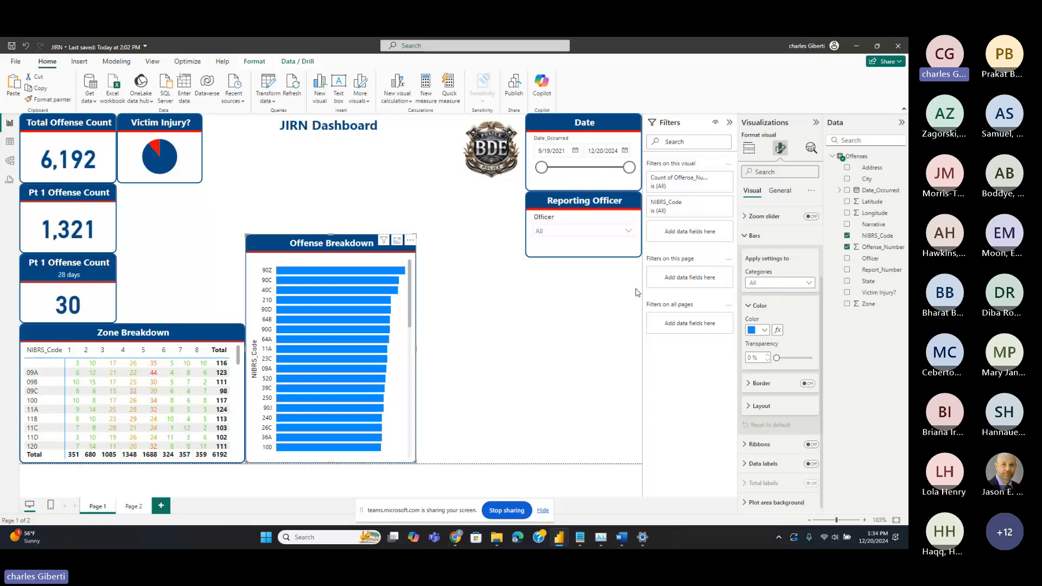
click(765, 330)
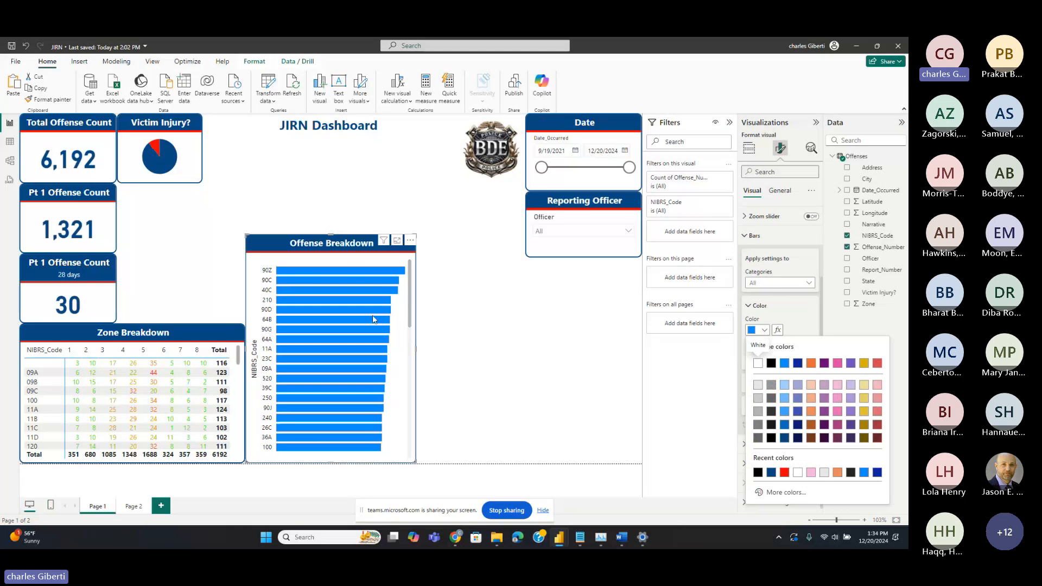
click(771, 475)
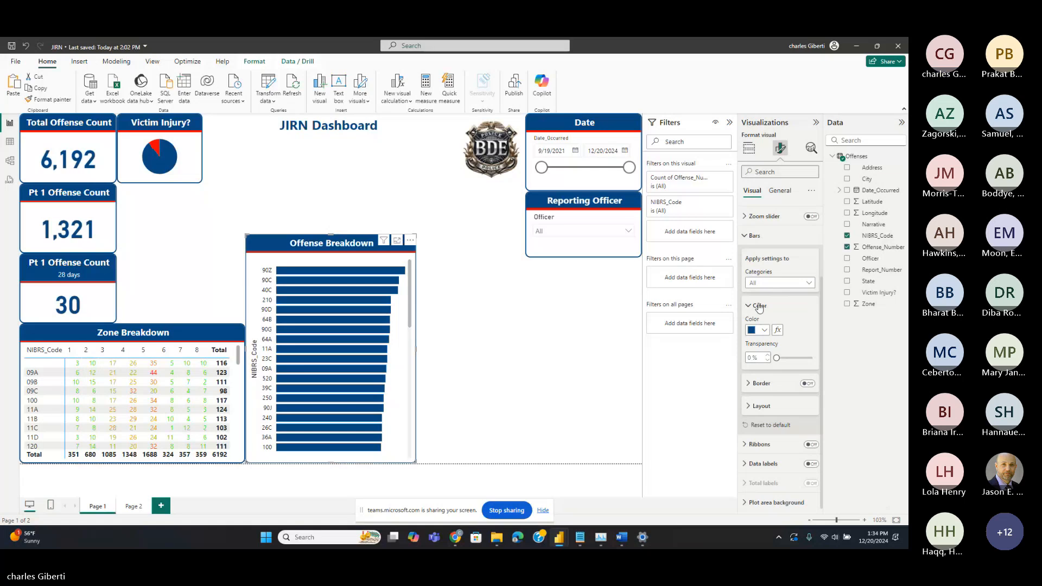
mouse_move(777, 358)
mouse_down()
mouse_move(794, 357)
mouse_move(777, 358)
mouse_up()
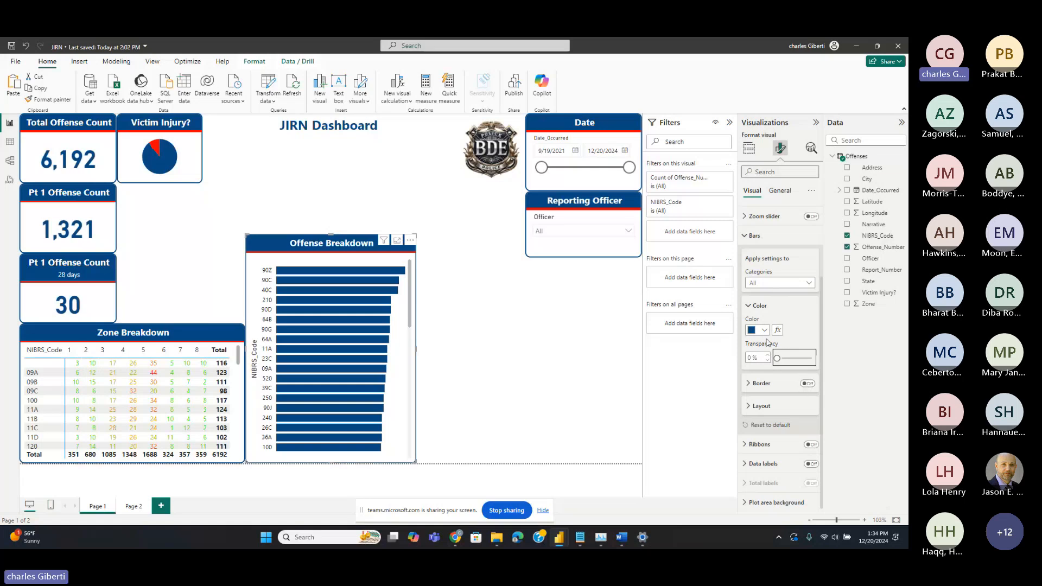
scroll(767, 340, down, 1)
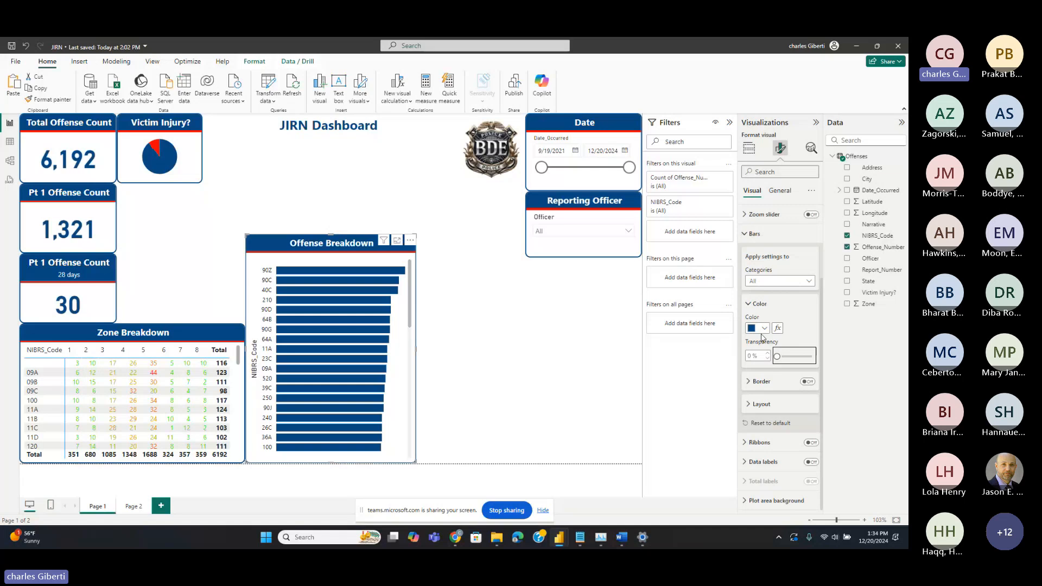
Try a lighter blue for the chart's bars with a black border, and return to dark blue bars without a border
click(765, 329)
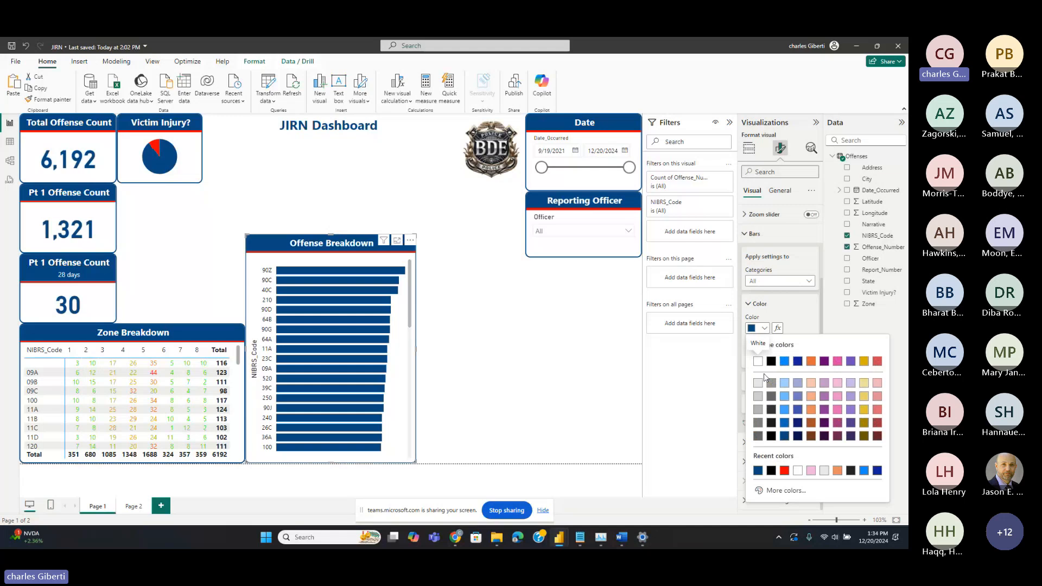
click(785, 395)
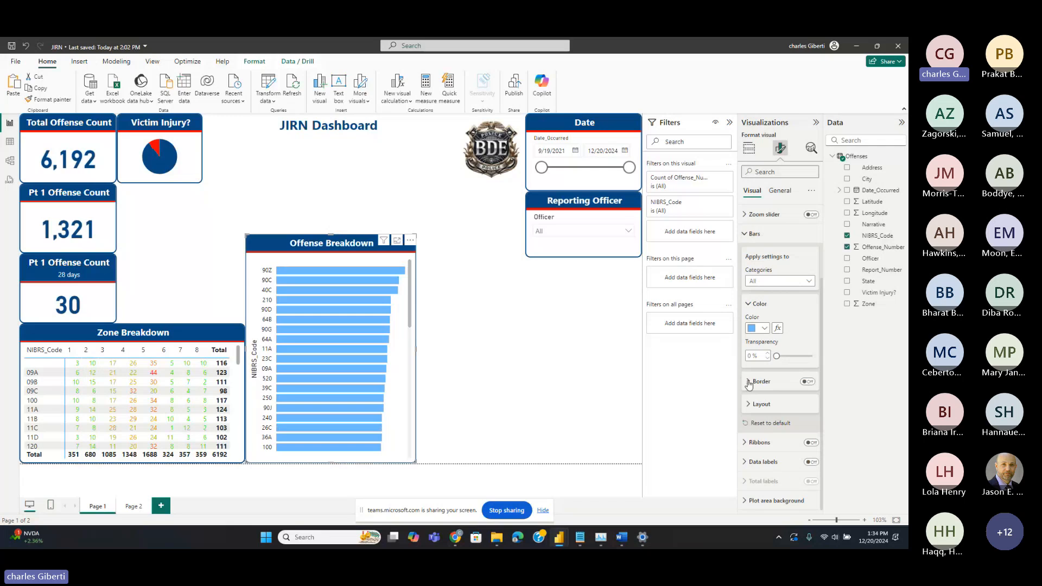
click(807, 383)
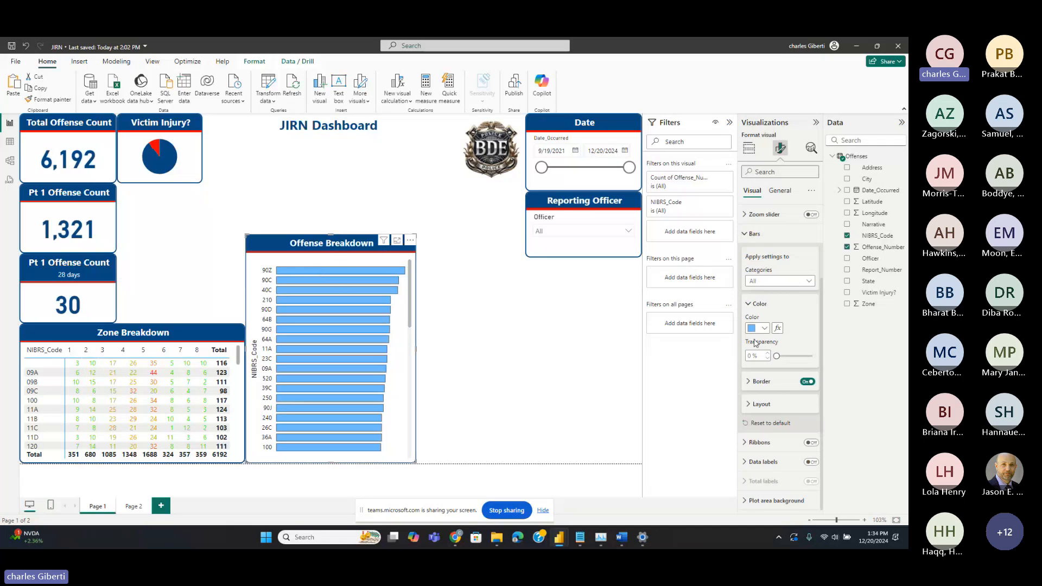
click(754, 382)
scroll(782, 380, down, 2)
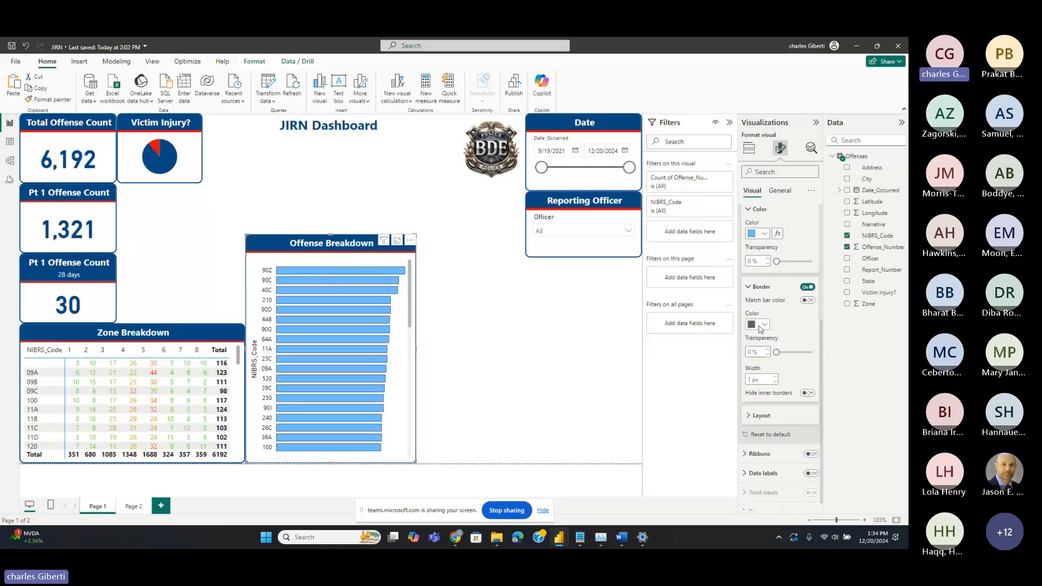
click(758, 324)
click(785, 467)
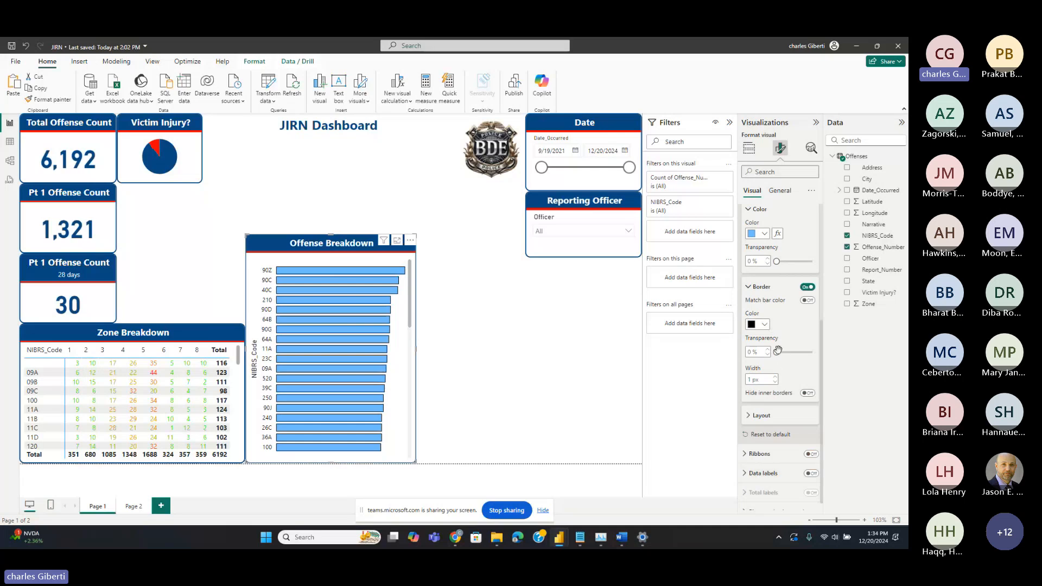
mouse_move(778, 350)
mouse_down()
mouse_move(809, 364)
mouse_move(776, 352)
mouse_up()
click(765, 329)
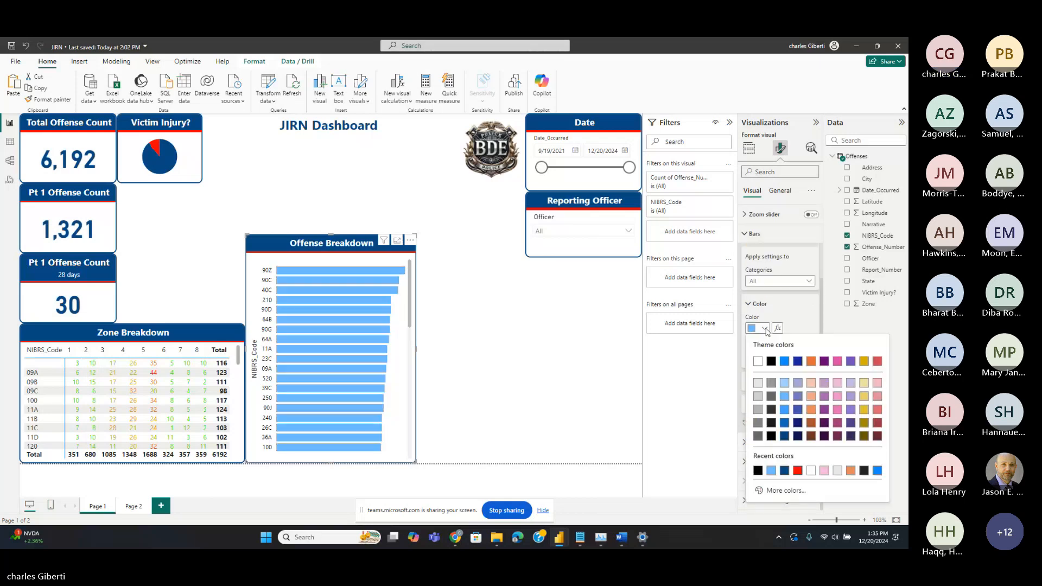
click(785, 471)
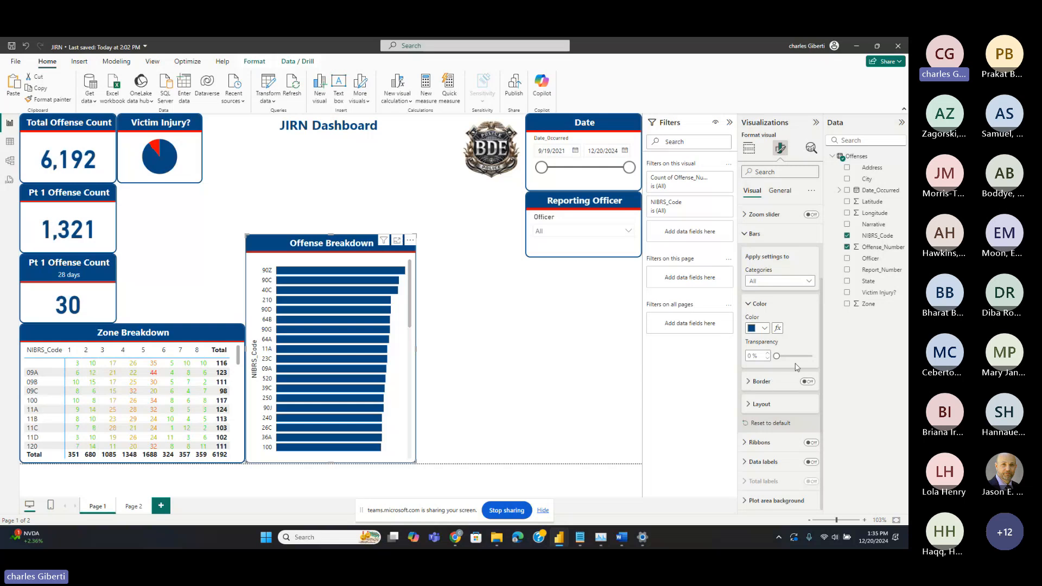
click(759, 304)
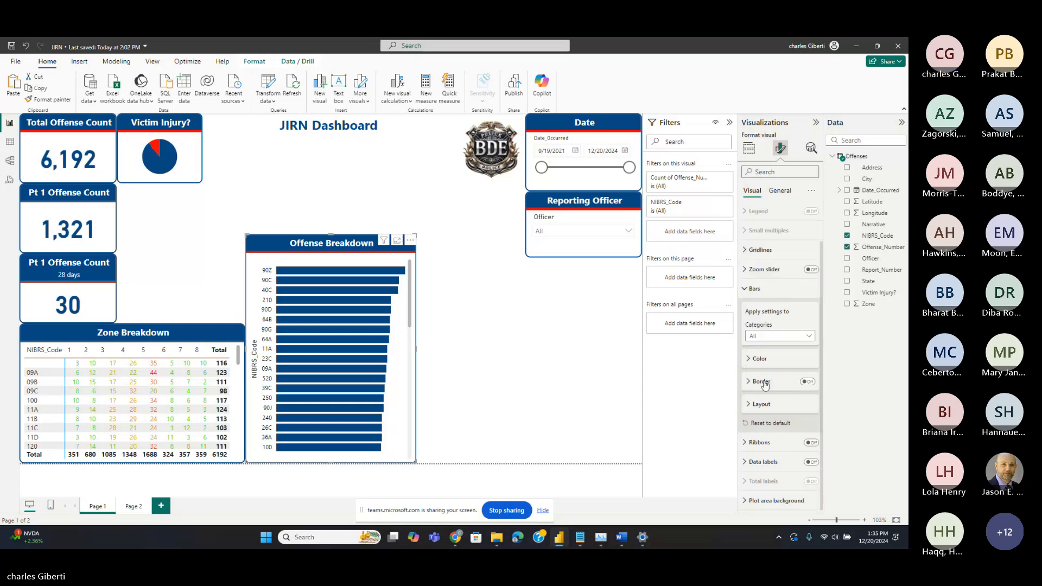
Try ribbons between the bars of the Offense Breakdown chart, and switch them off again
click(753, 290)
click(811, 350)
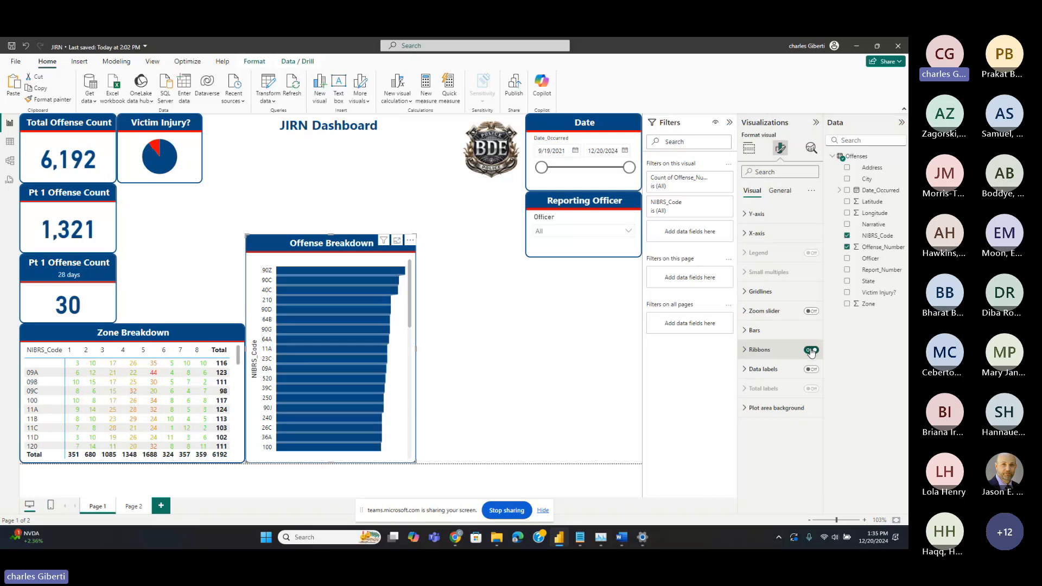
click(811, 351)
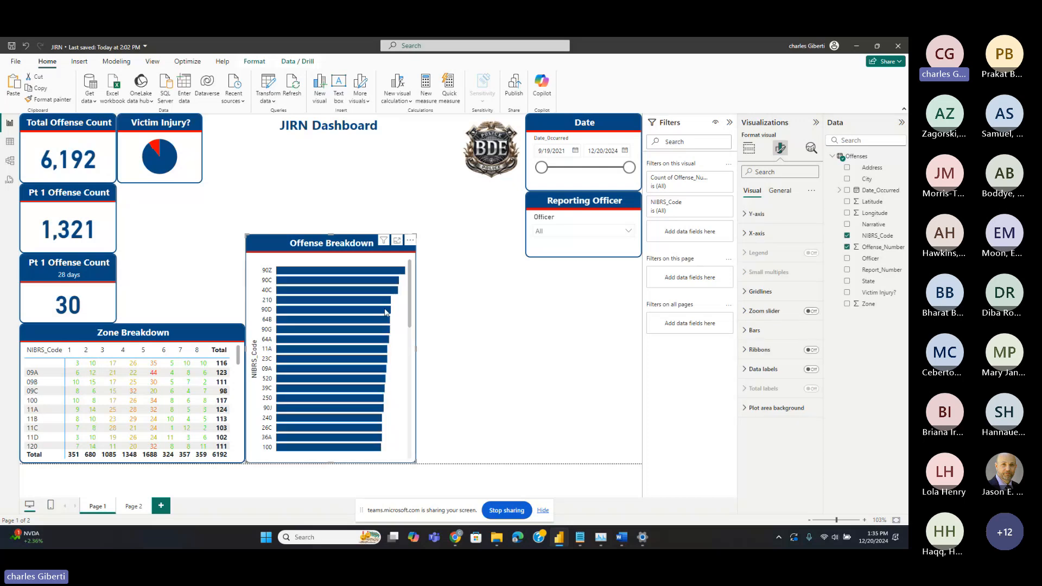
click(811, 350)
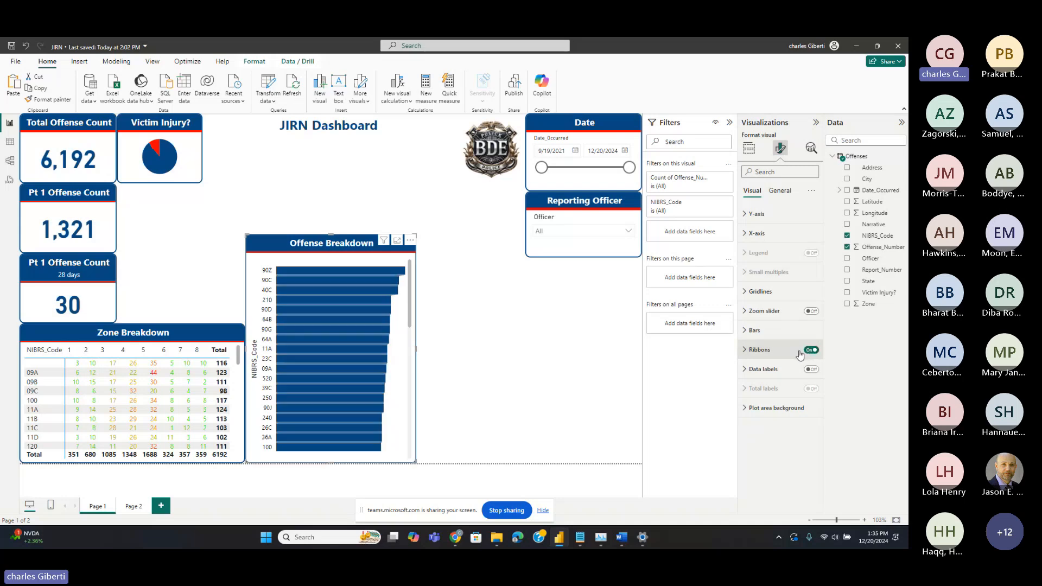
click(811, 350)
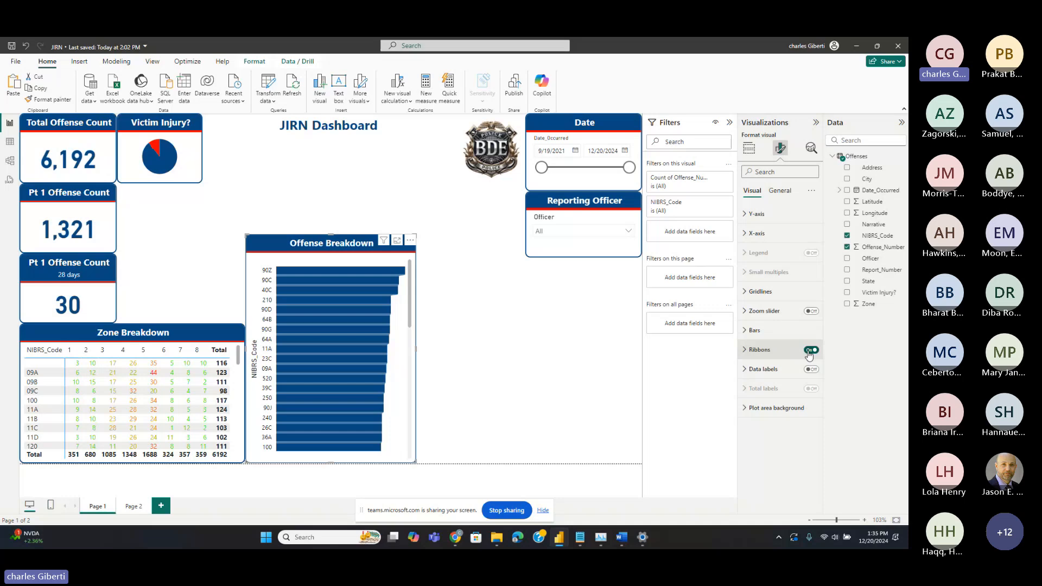
click(760, 350)
click(766, 352)
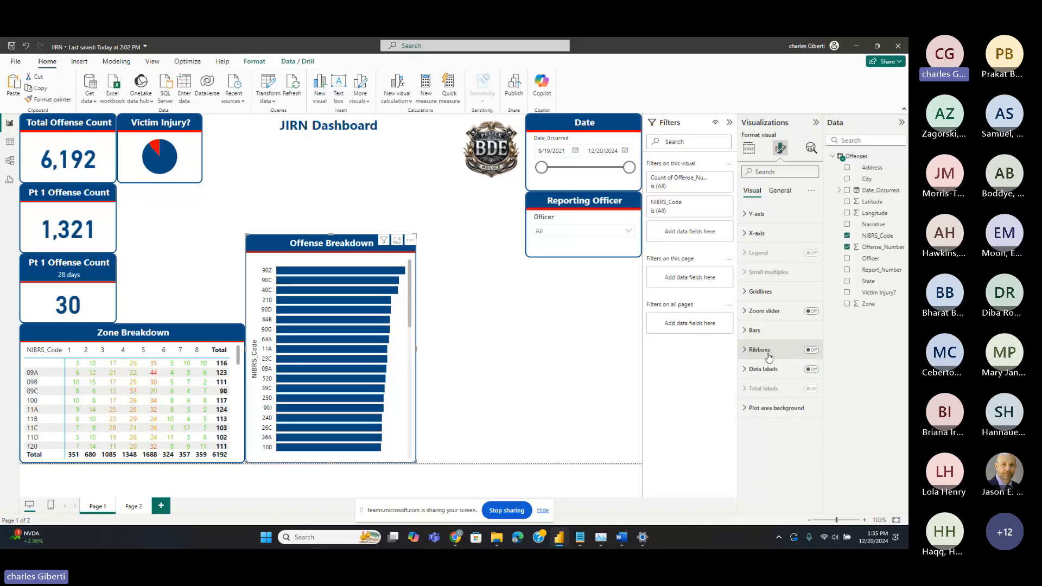
Turn on the Offense Breakdown chart's data labels and use the background_badge picture as its plot area background
click(812, 371)
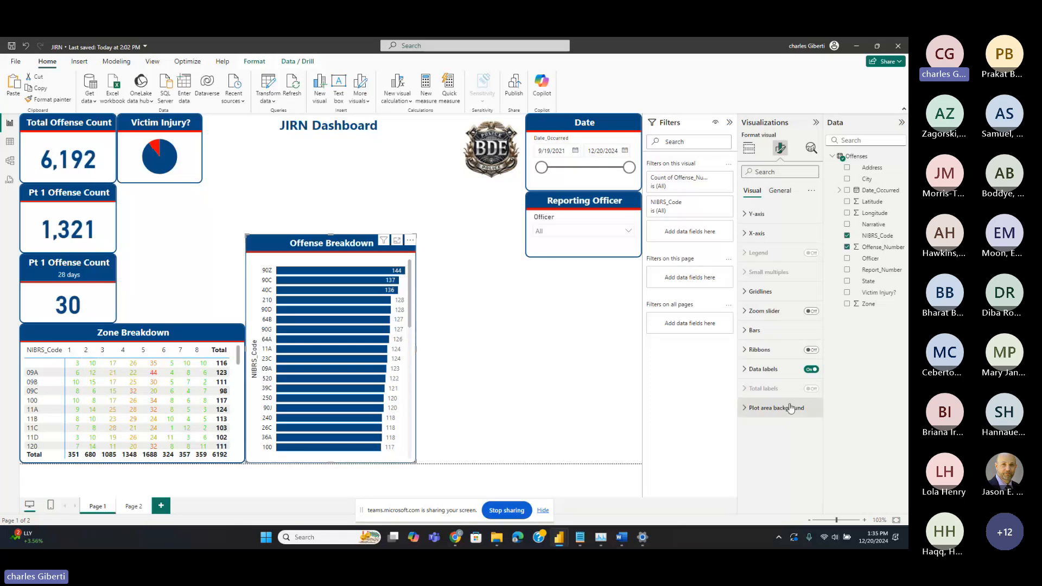
click(770, 409)
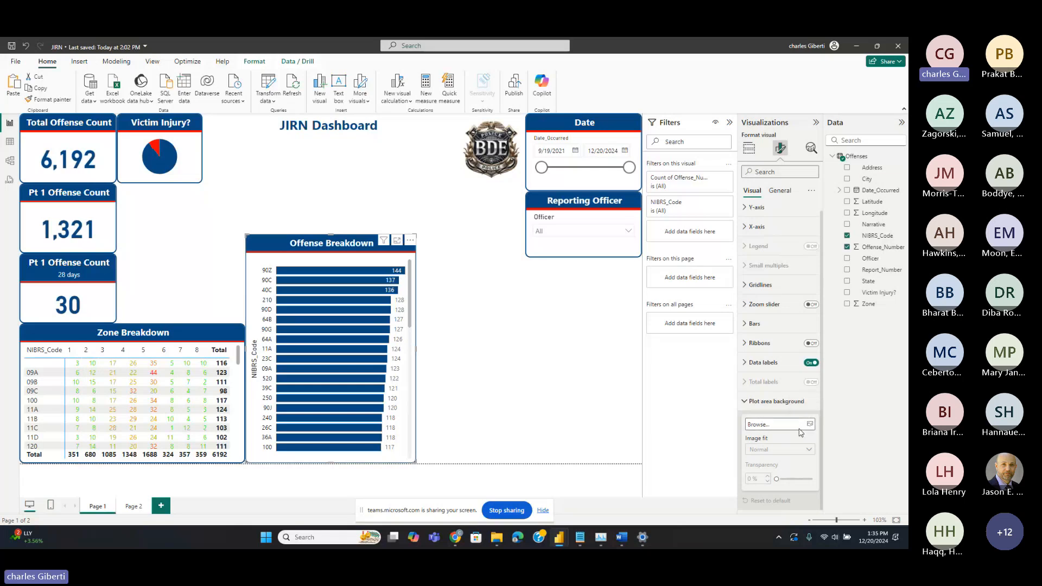
click(800, 431)
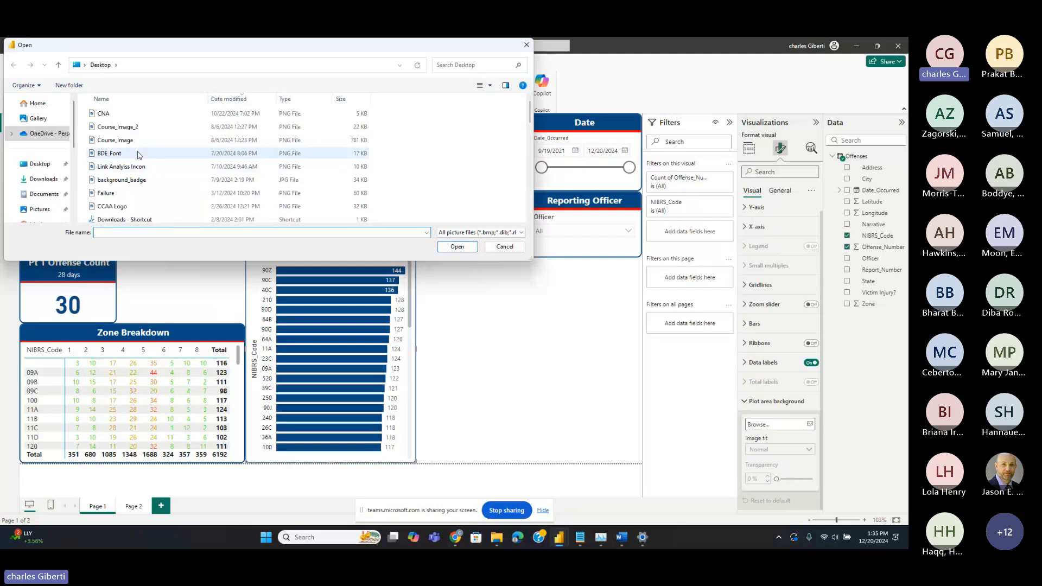
scroll(152, 176, down, 1)
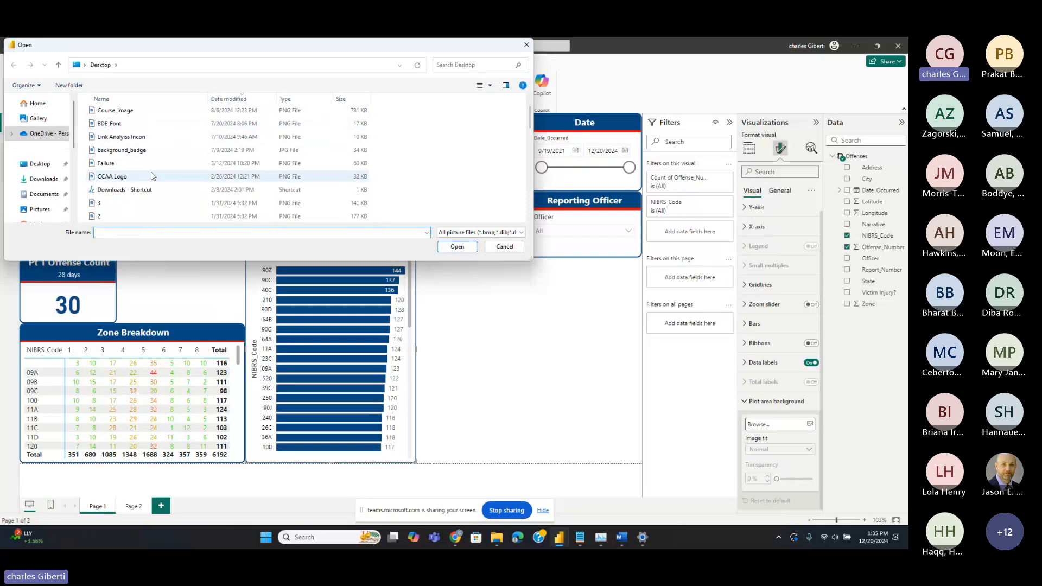
scroll(152, 177, down, 2)
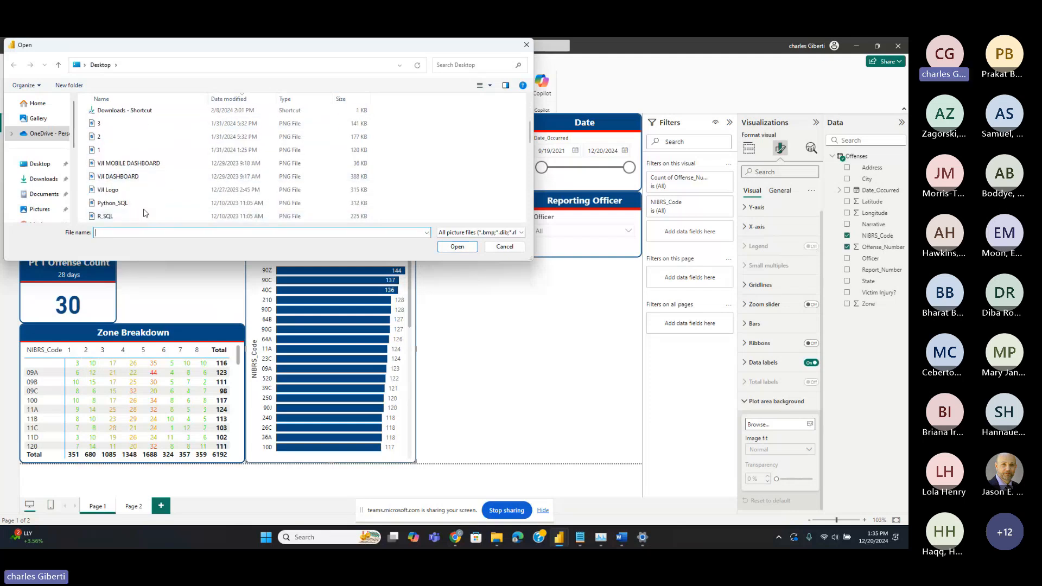
scroll(156, 201, up, 3)
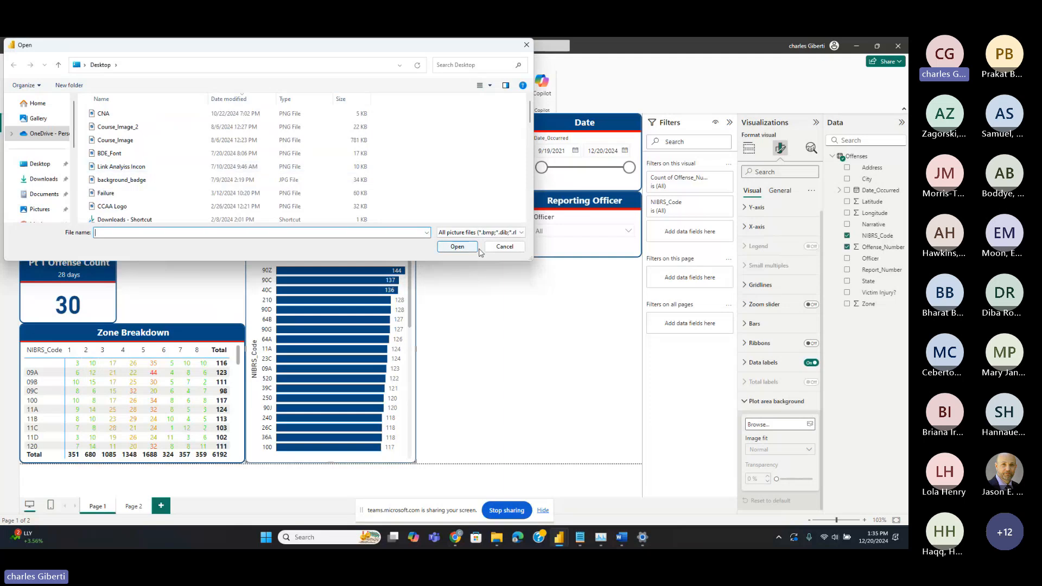
double_click(121, 180)
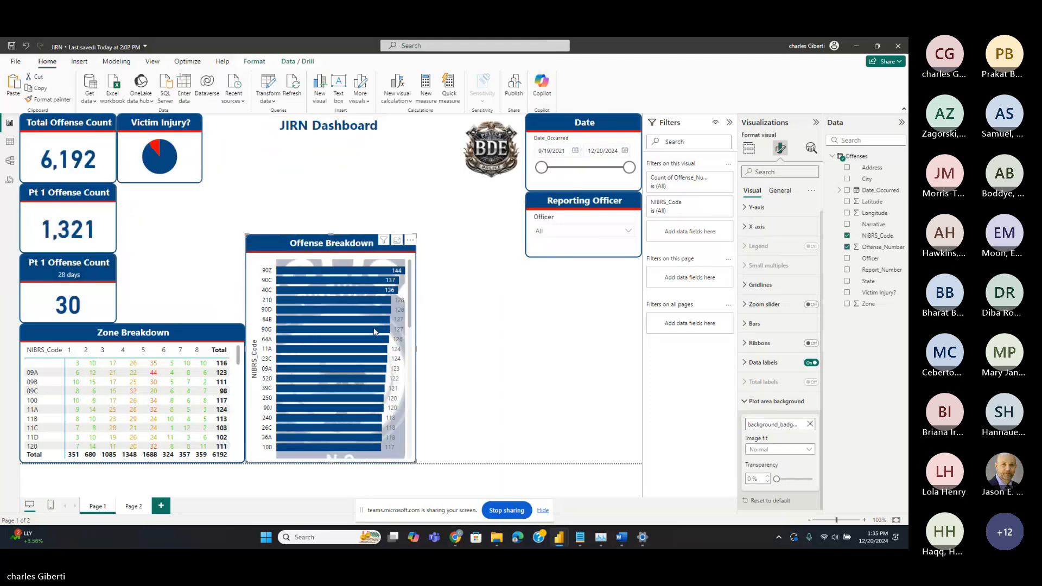
scroll(359, 268, down, 5)
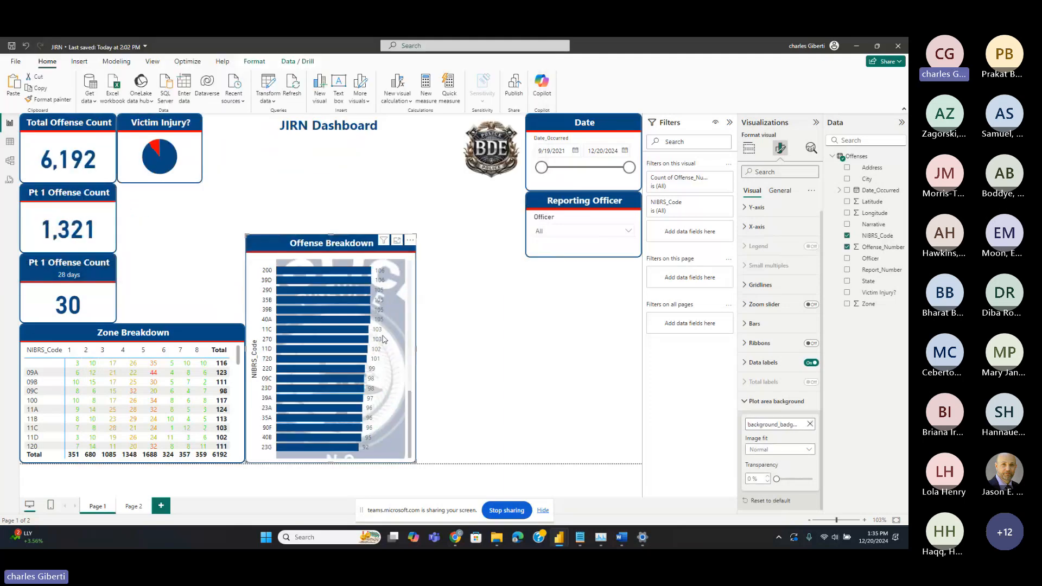
Set the transparency of the Offense Breakdown chart's plot area background picture to 100%
scroll(383, 339, up, 5)
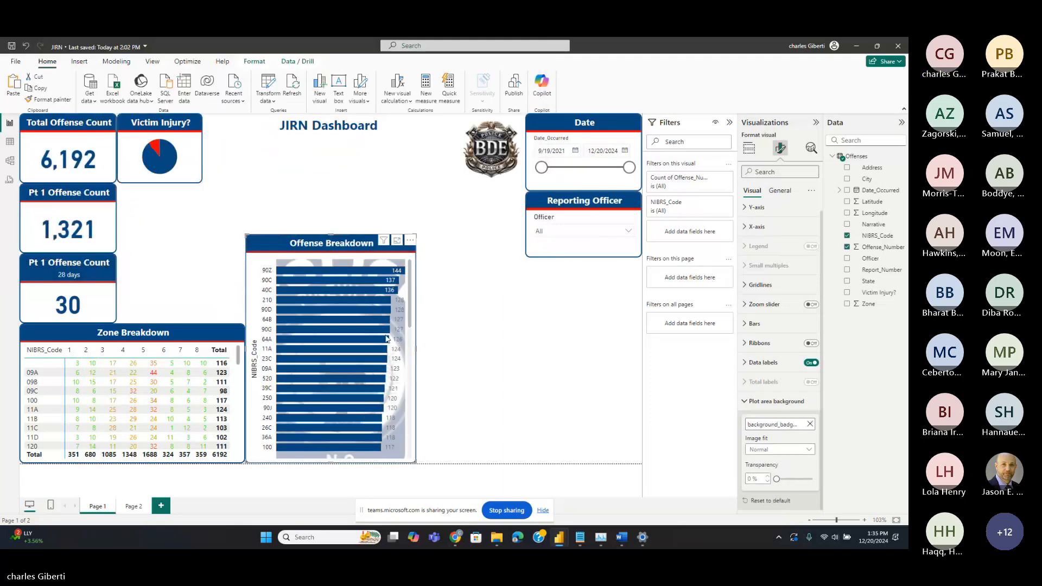
click(777, 480)
drag(777, 479, 813, 479)
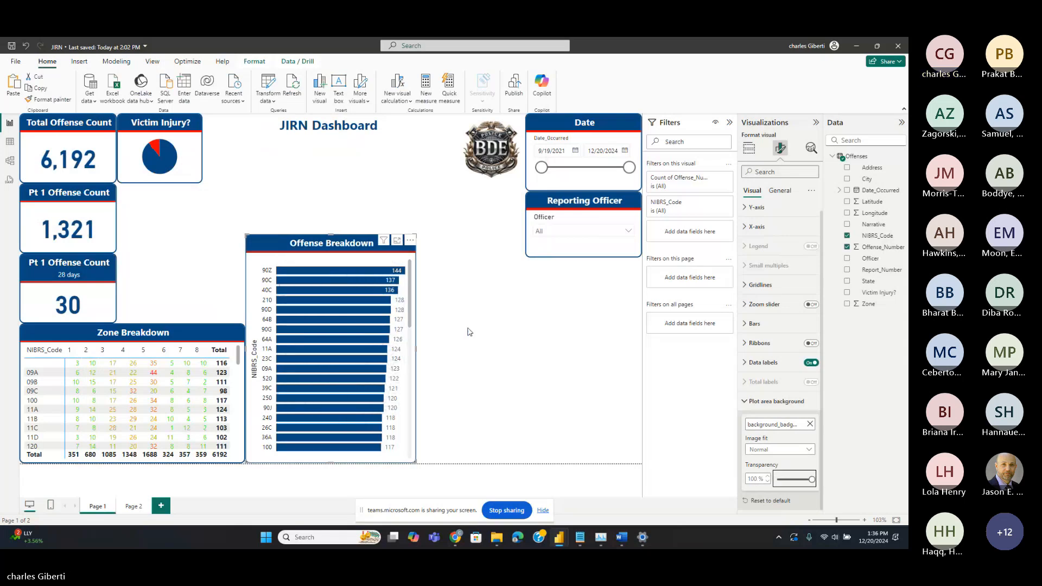
click(777, 401)
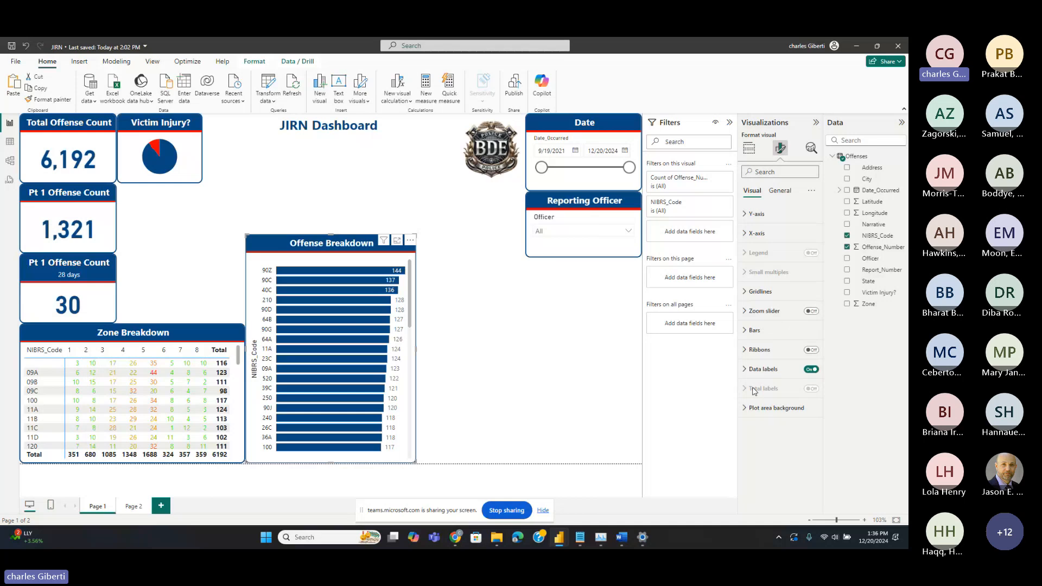
click(780, 191)
click(756, 253)
click(756, 254)
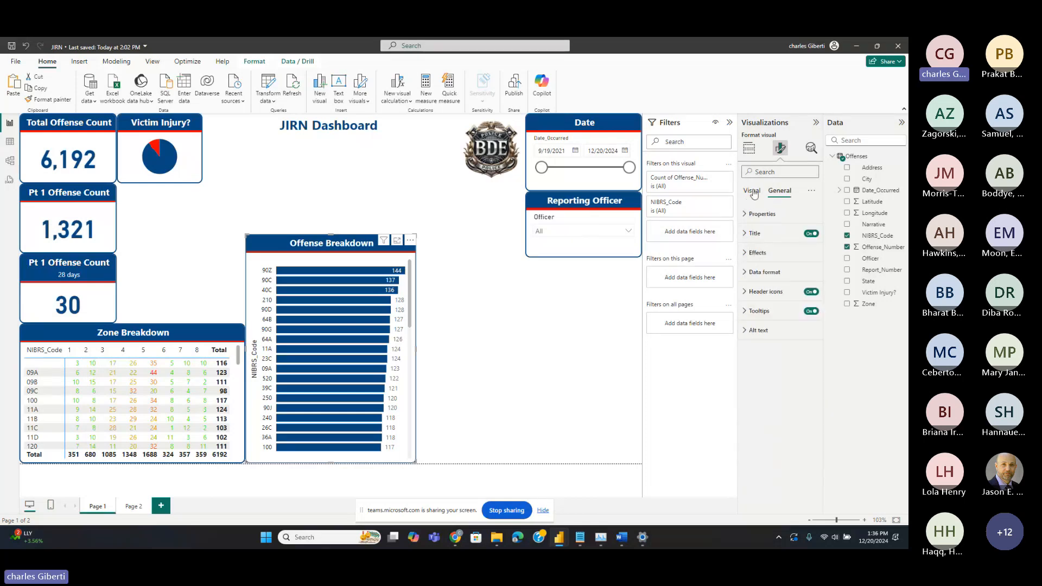
click(753, 192)
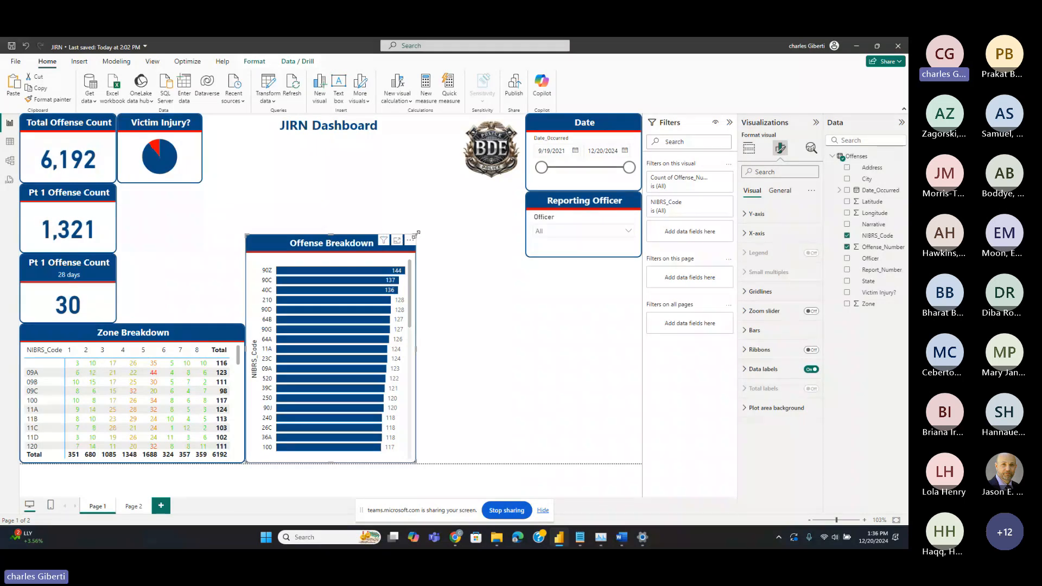
Narrow the Offense Breakdown chart and extend its upper edge to about the top of the upper Pt 1 Offense Count card
drag(417, 233, 395, 325)
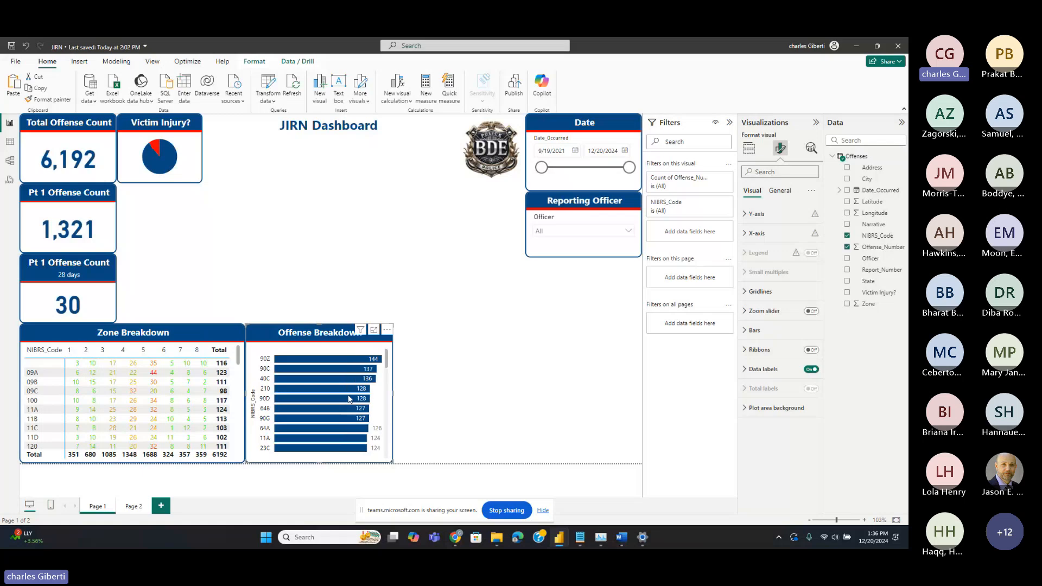
drag(319, 325, 319, 194)
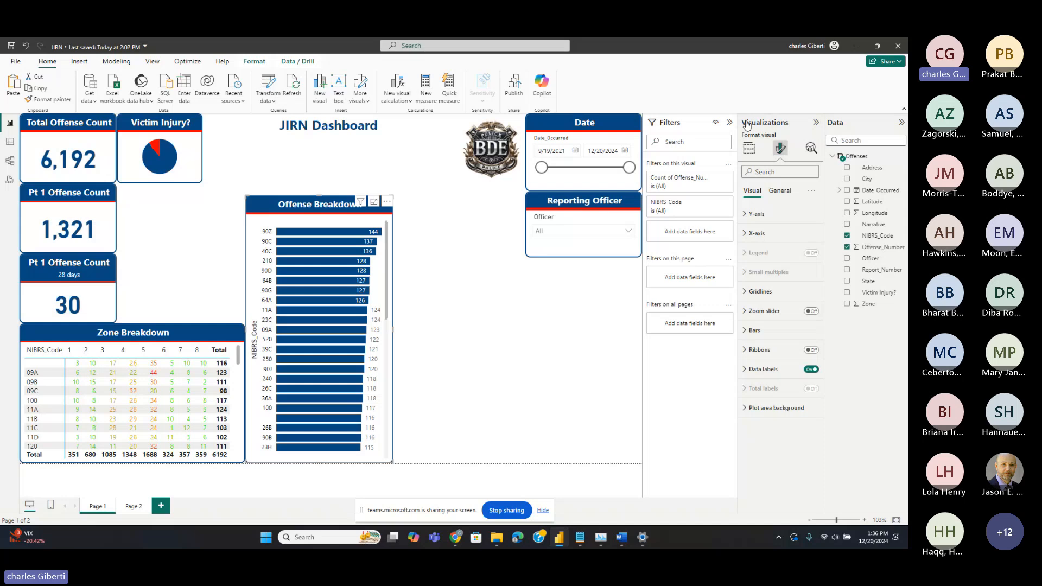
click(730, 123)
click(731, 125)
click(716, 181)
click(726, 212)
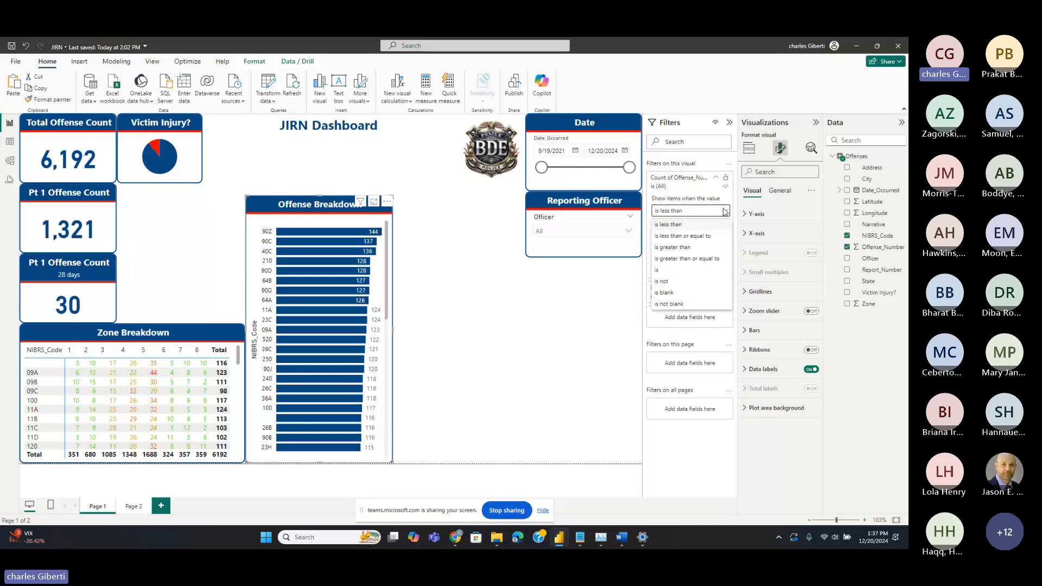
click(699, 193)
click(716, 180)
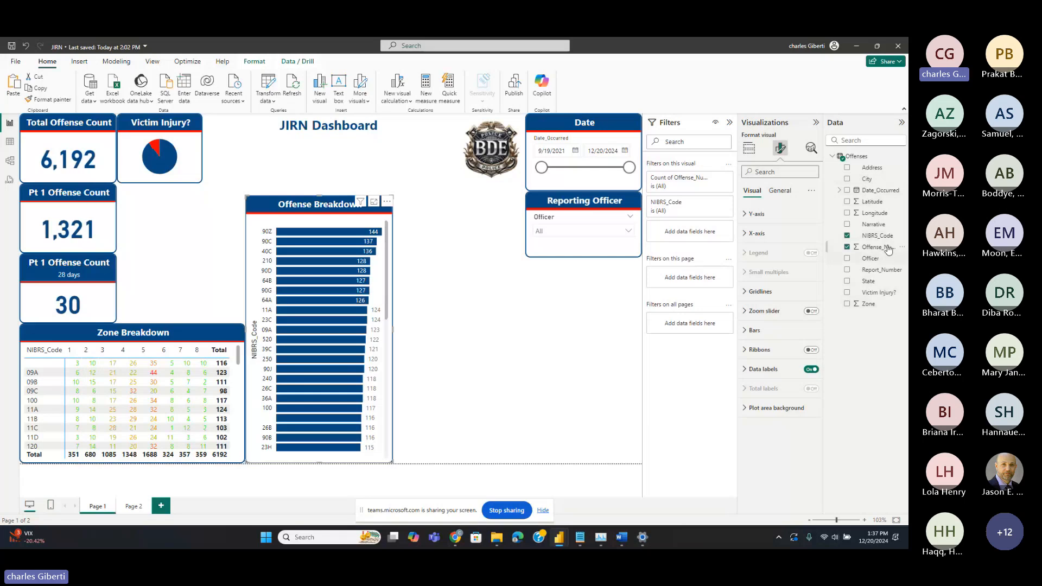
Add NIBRS_Code as another filter on the Offense Breakdown chart, using the Top N filter type to show the top 10 items
drag(877, 236, 703, 235)
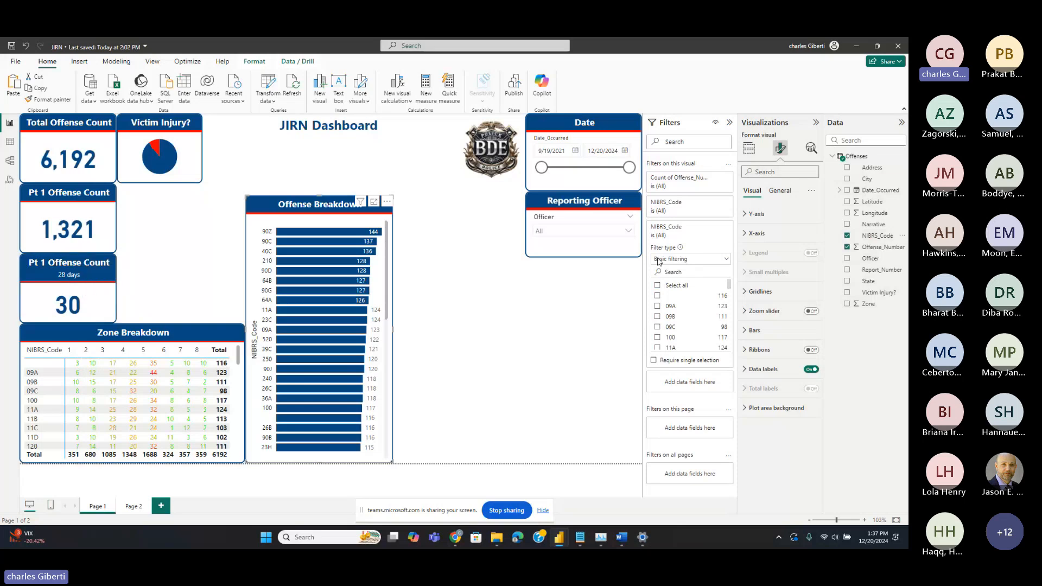
click(725, 260)
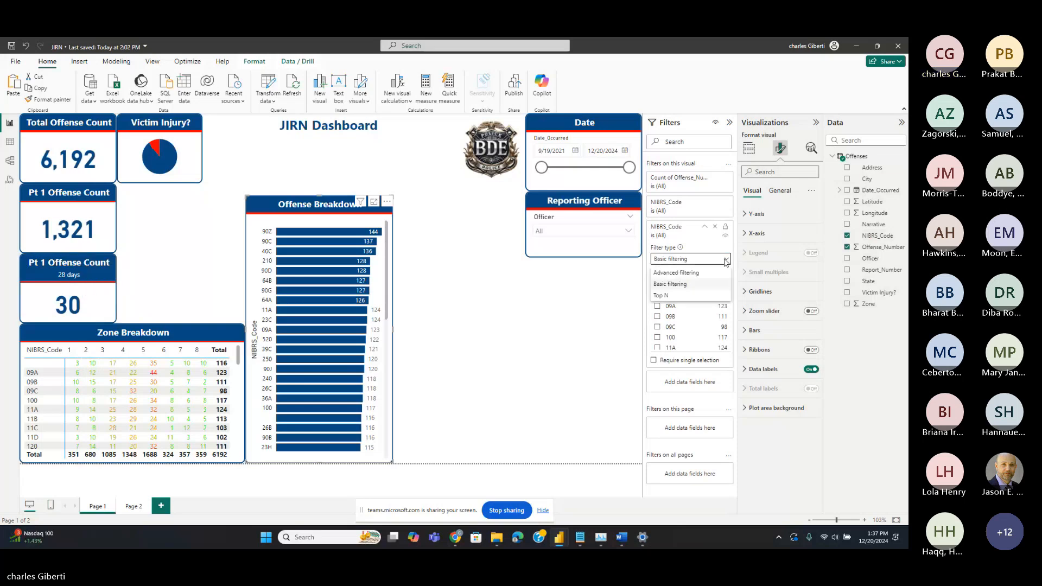
click(674, 296)
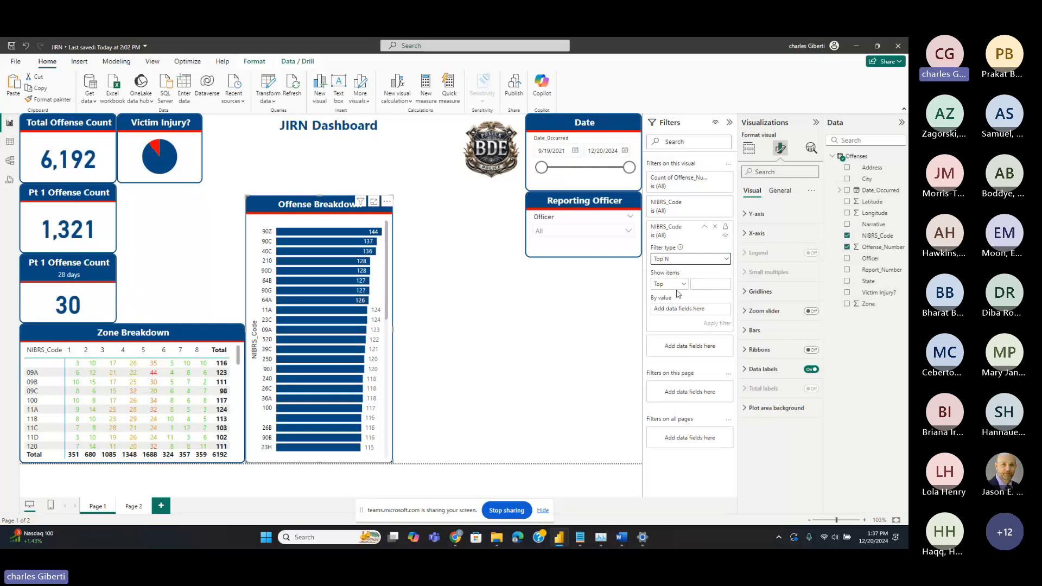
click(685, 286)
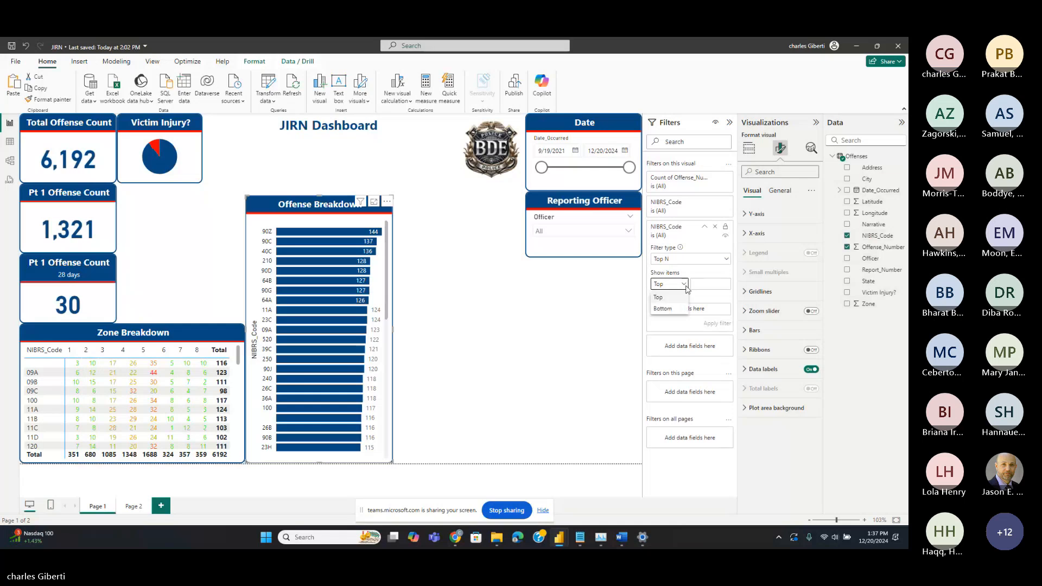
click(692, 290)
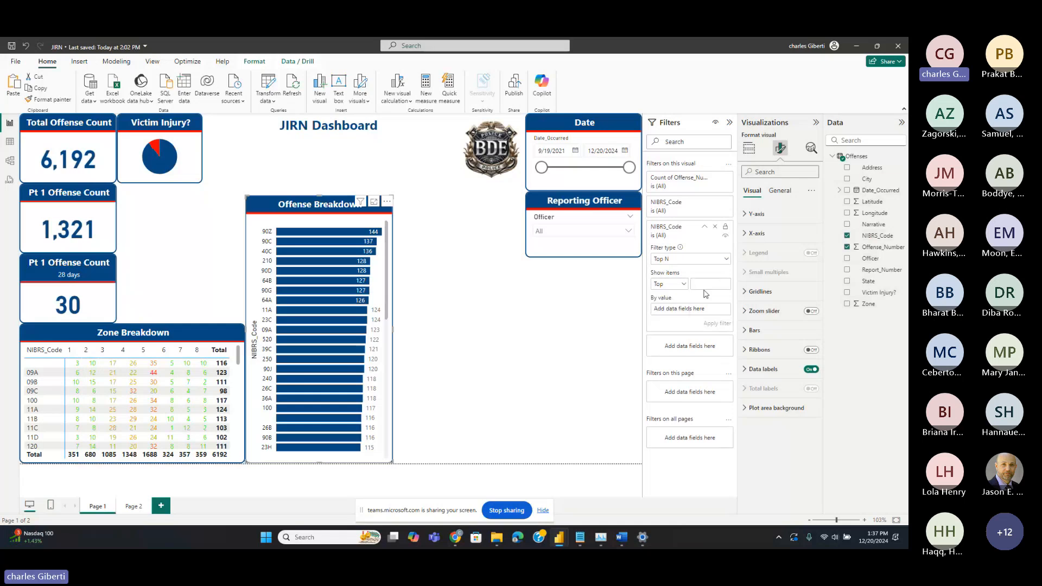
text(10)
drag(866, 254, 718, 310)
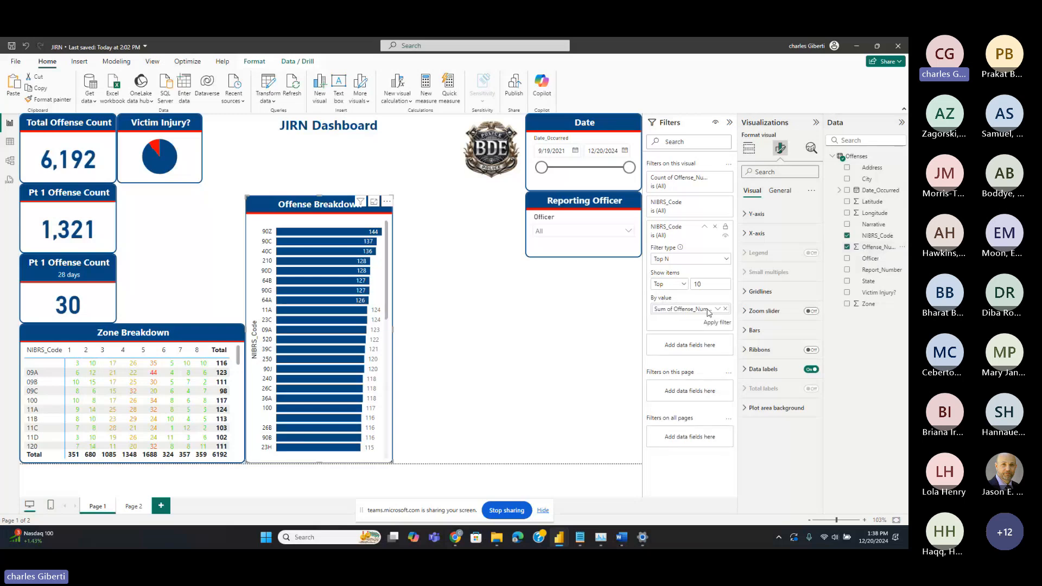
click(718, 310)
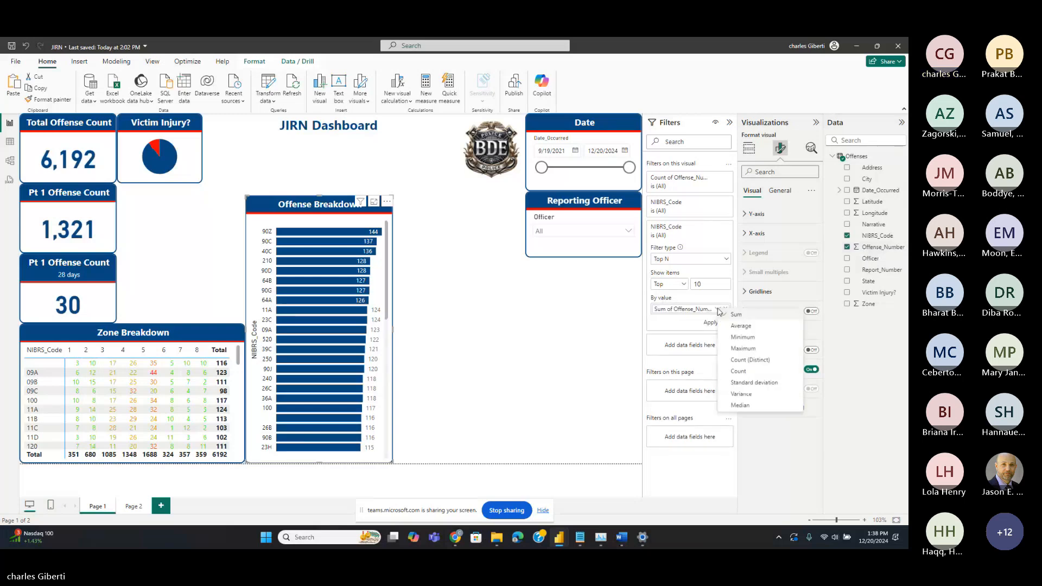
click(739, 372)
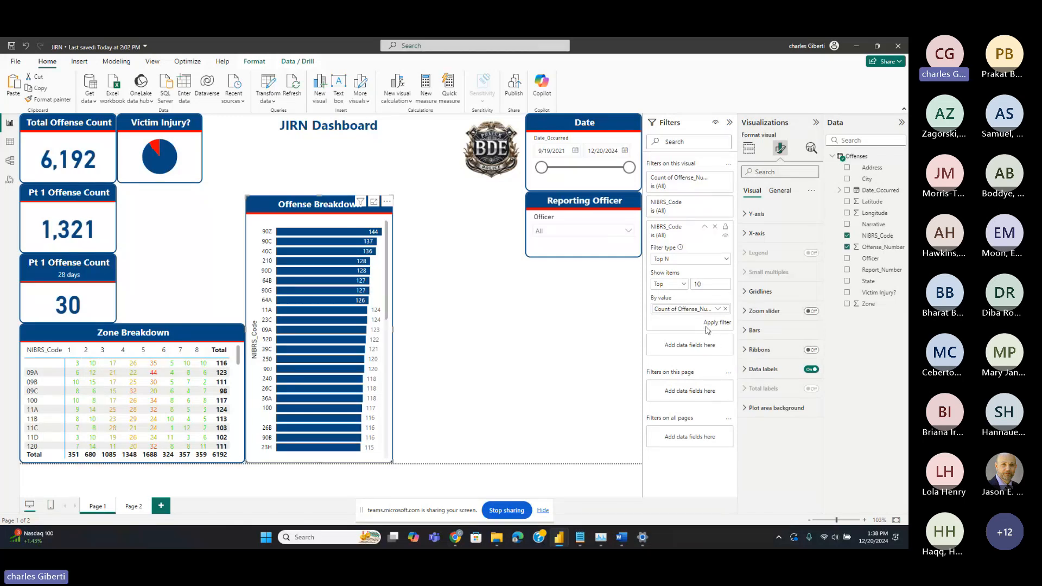
click(726, 309)
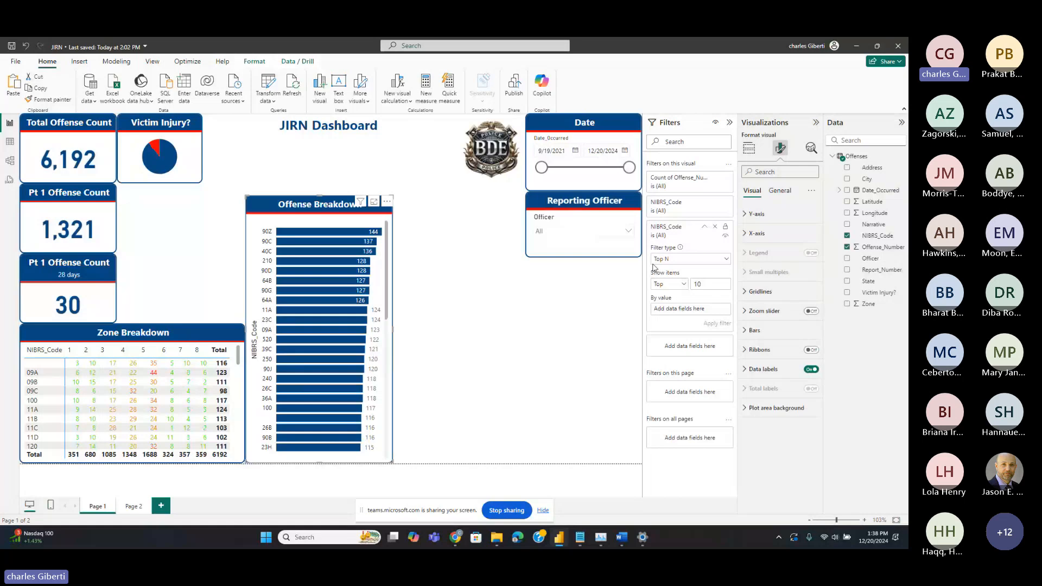
Rank the NIBRS_Code Top N filter by the count of Offense_Number and apply the filter
double_click(697, 284)
drag(887, 254, 719, 309)
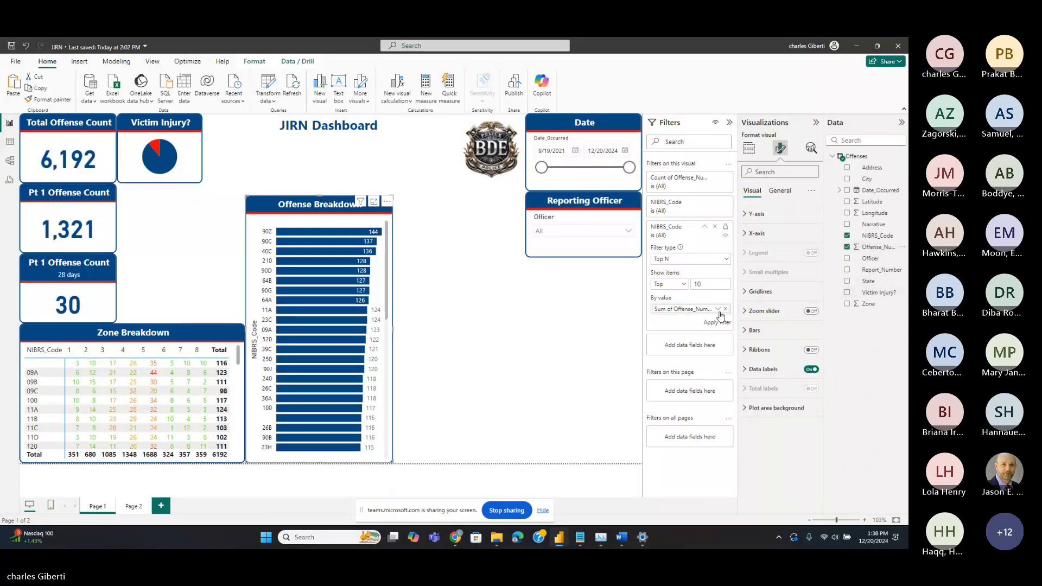
click(718, 309)
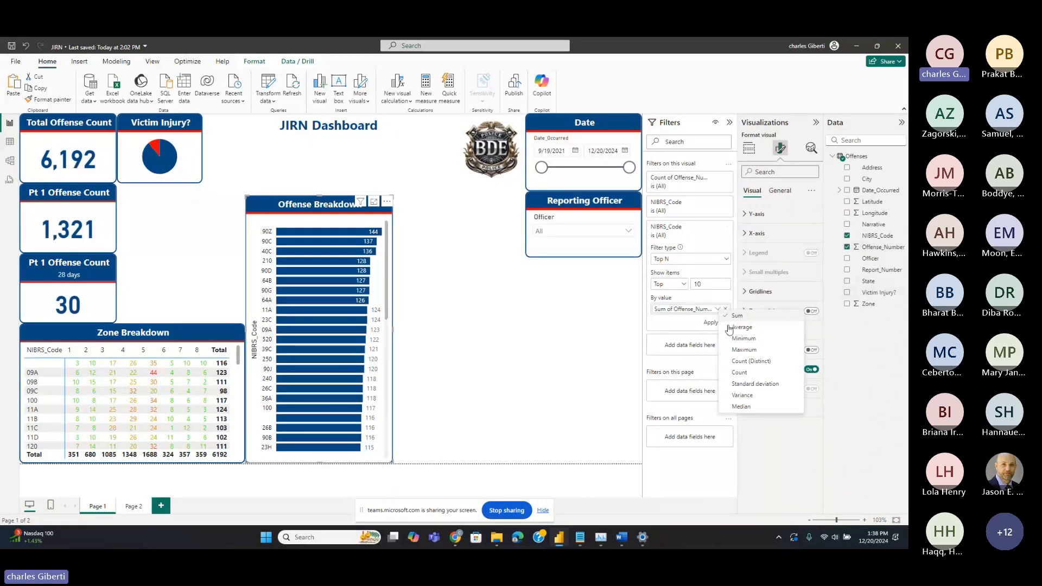
click(741, 373)
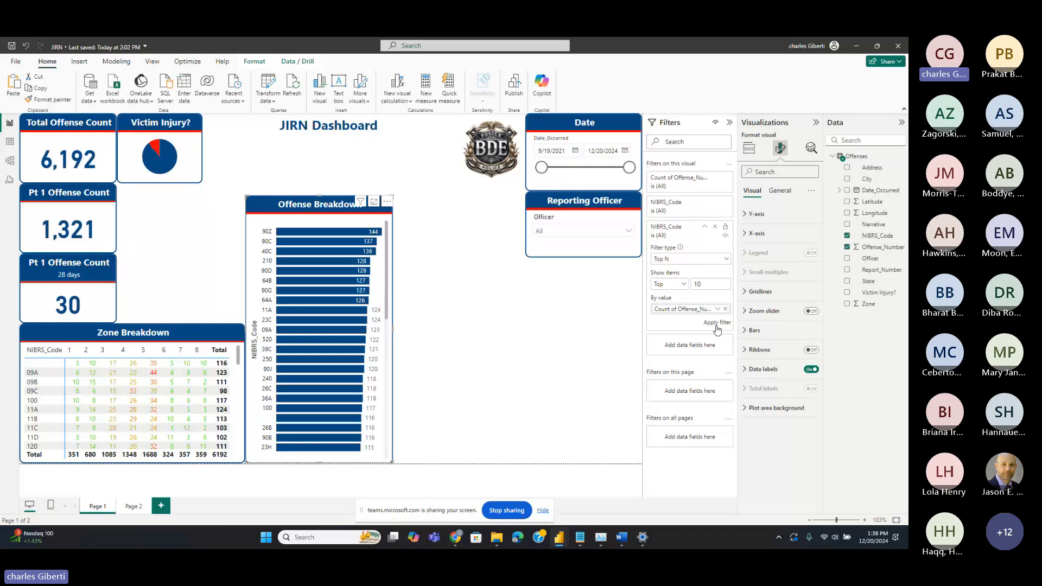
click(717, 324)
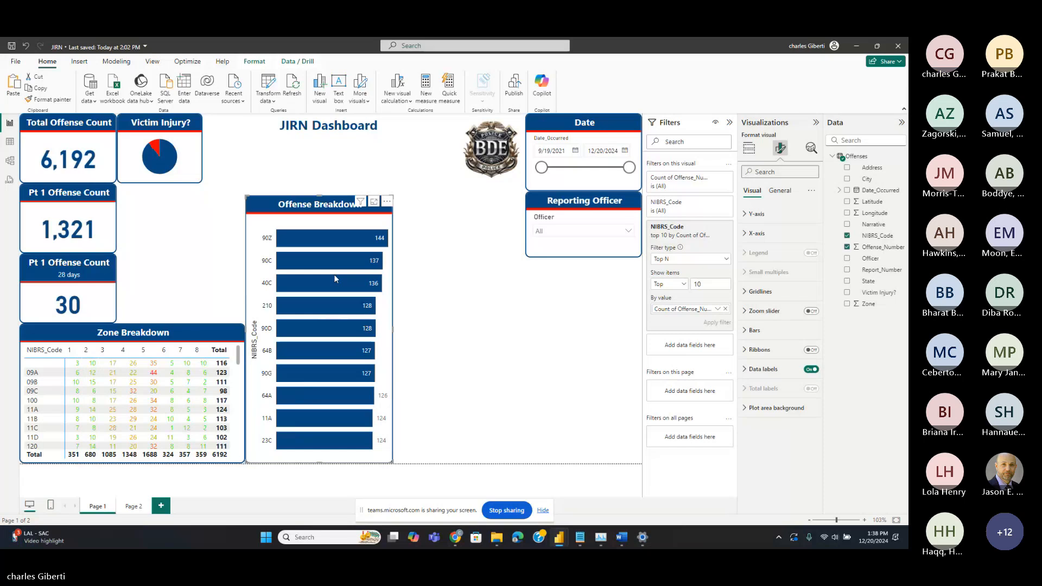
mouse_move(320, 291)
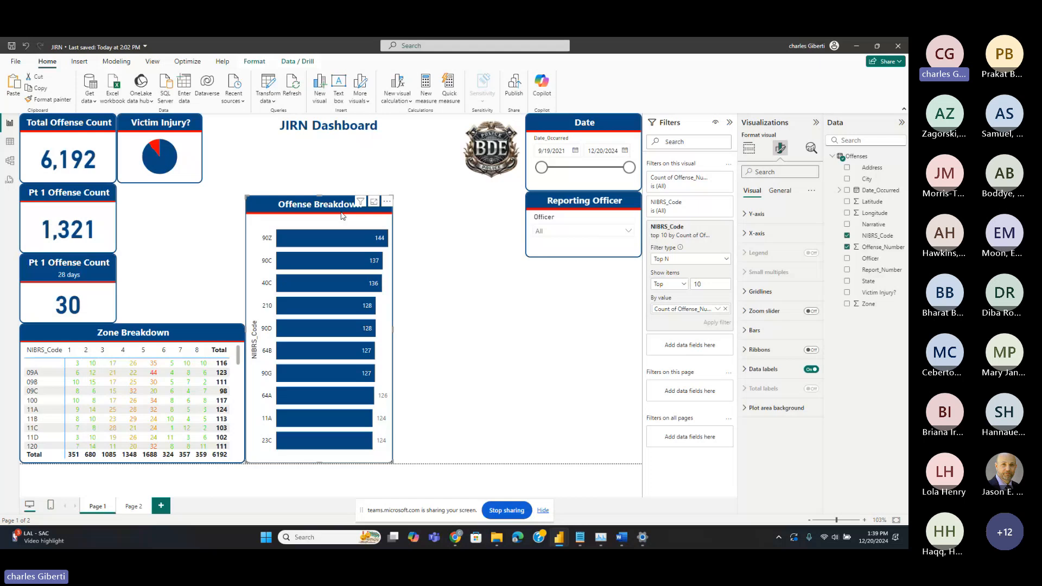
Nudge the Offense Breakdown chart up and test it with a start date of 10/20/2023, restoring the full date range
drag(342, 216, 342, 204)
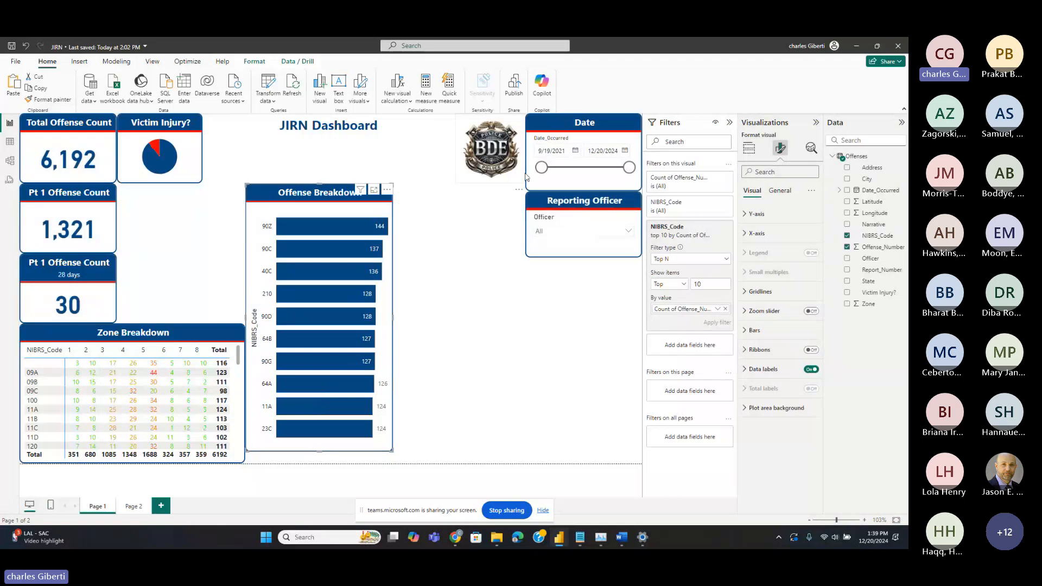
drag(542, 169, 598, 168)
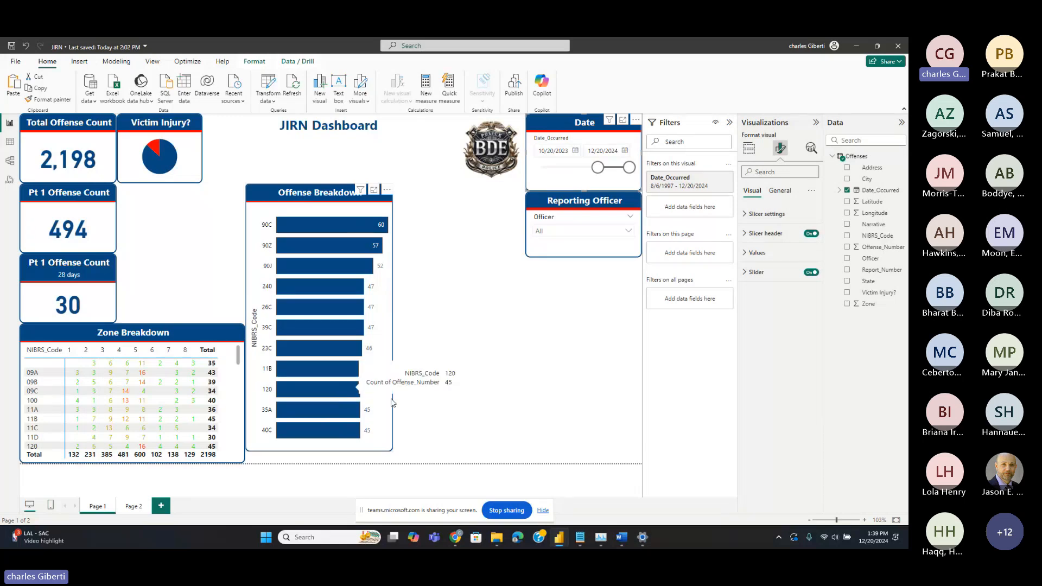
drag(598, 167, 505, 165)
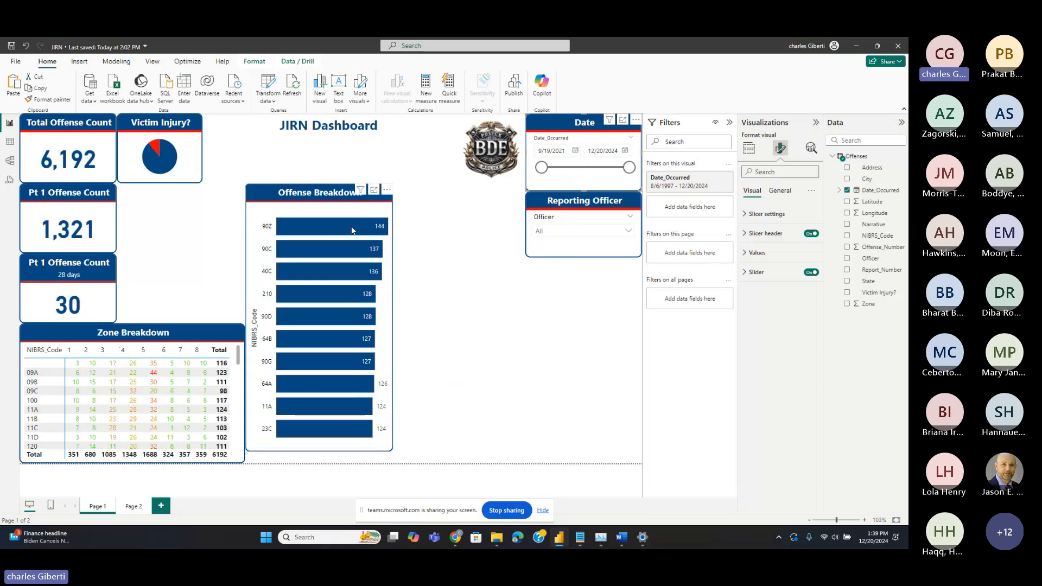
mouse_move(347, 221)
Change the Offense Breakdown chart's title to "Top Ten Offense Breakdown"
click(312, 198)
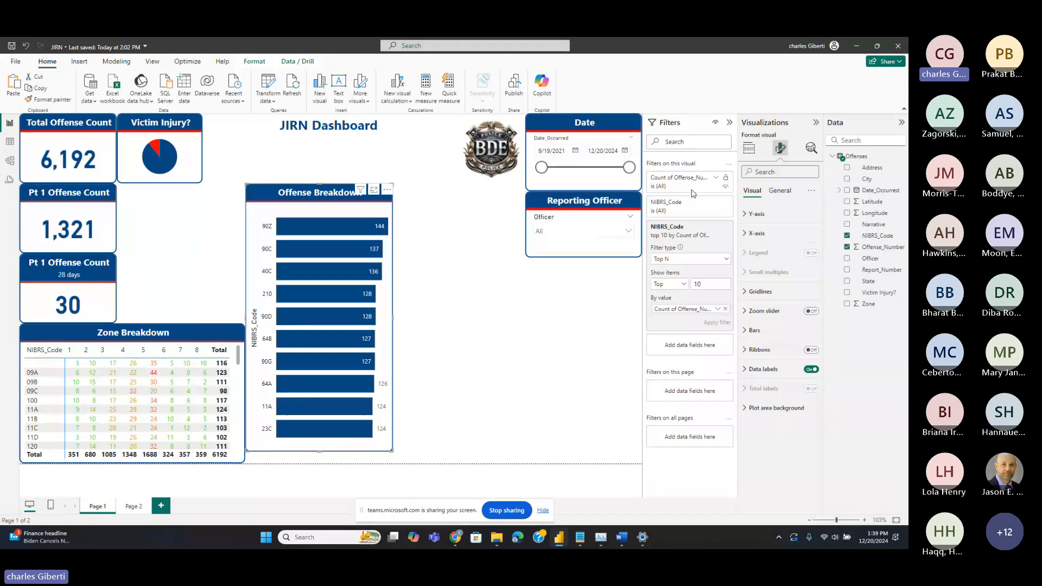
click(779, 191)
click(762, 233)
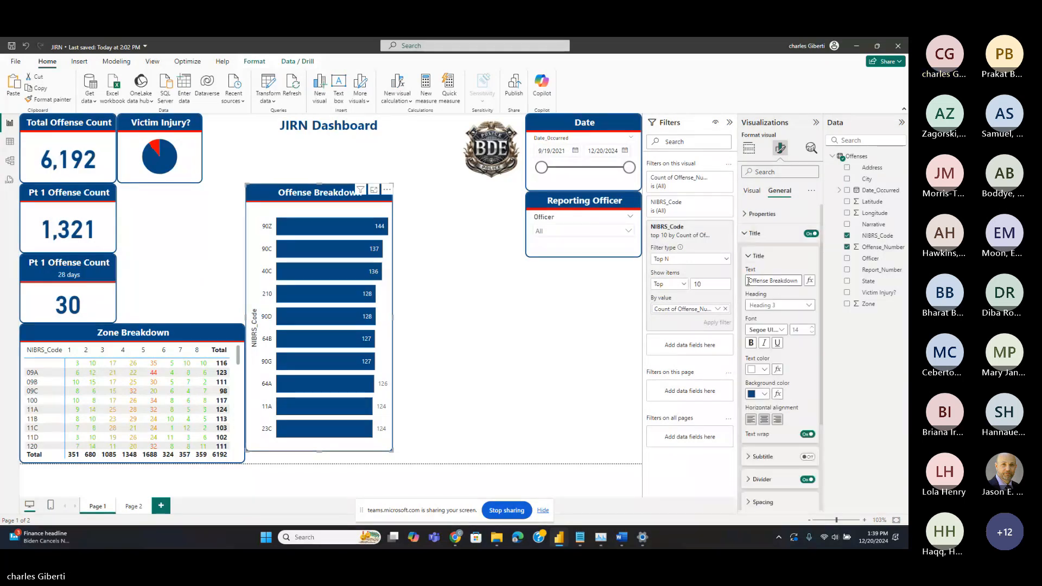
click(794, 280)
key(Home)
text(Top Ten)
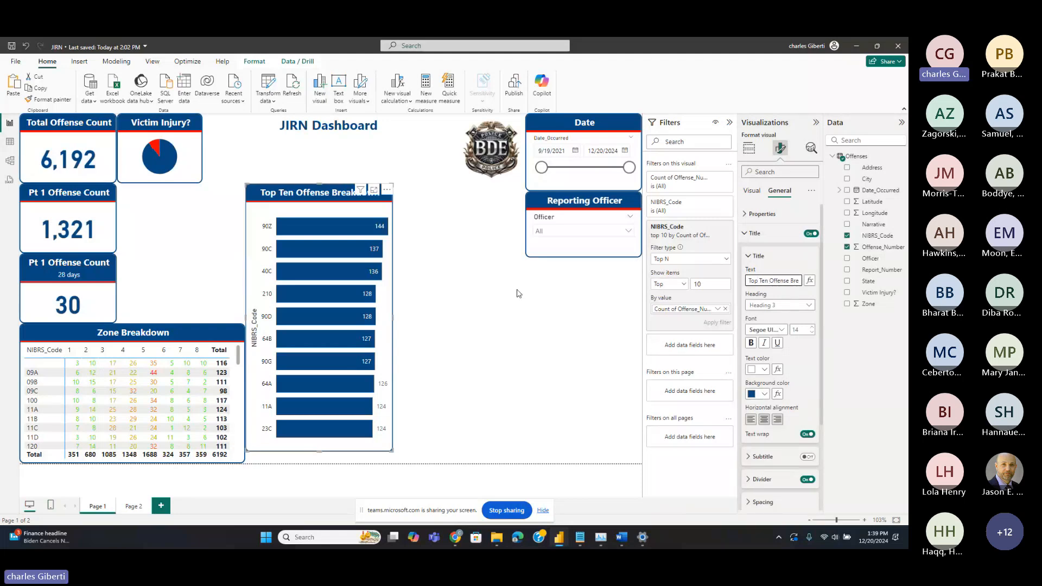
Resize the Top Ten Offense Breakdown chart to match the height of the Zone Breakdown table beside it, ending at the page's lower edge
drag(246, 184, 250, 332)
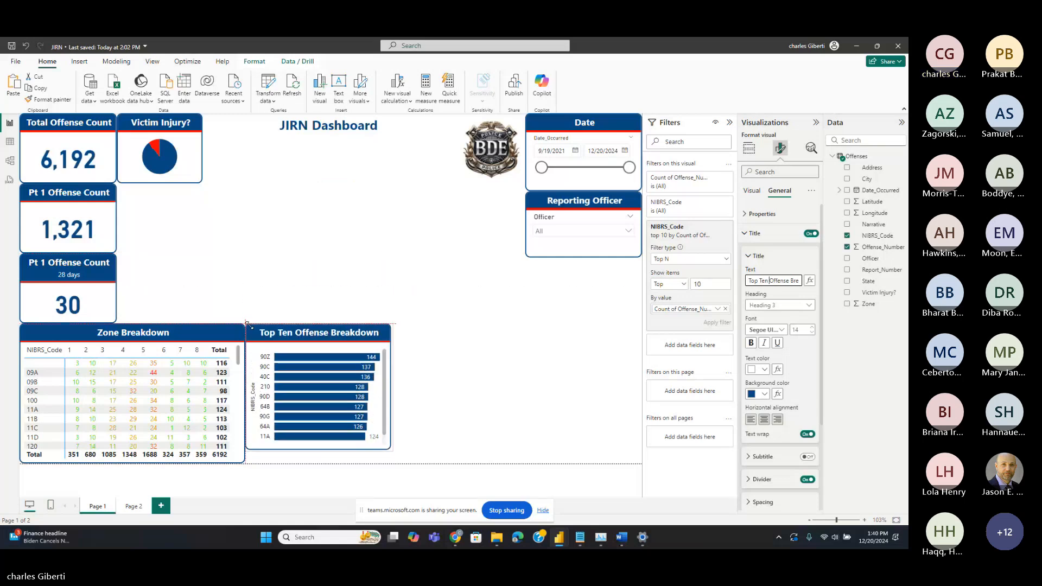
drag(321, 451, 323, 468)
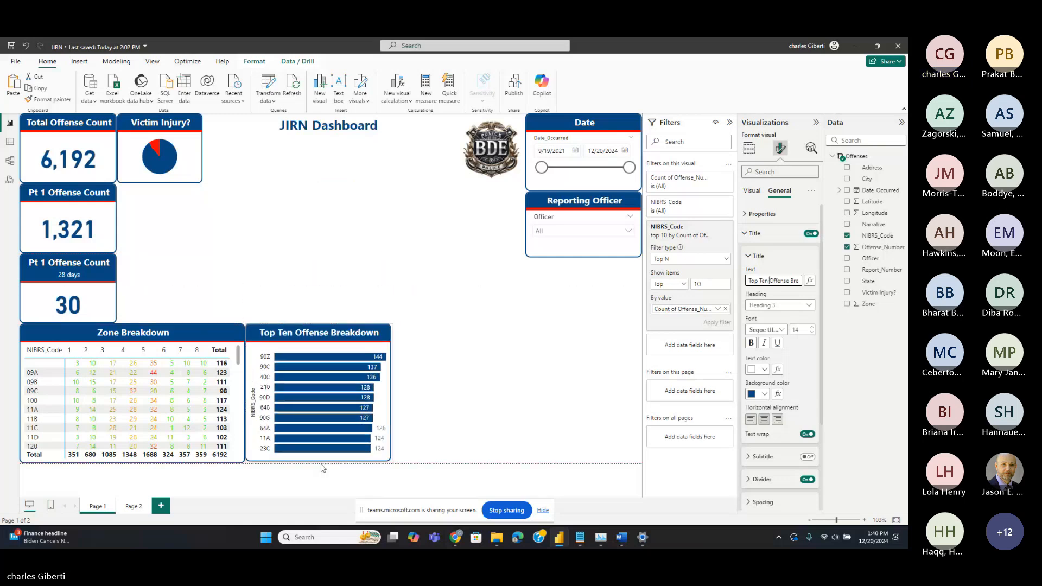
click(466, 408)
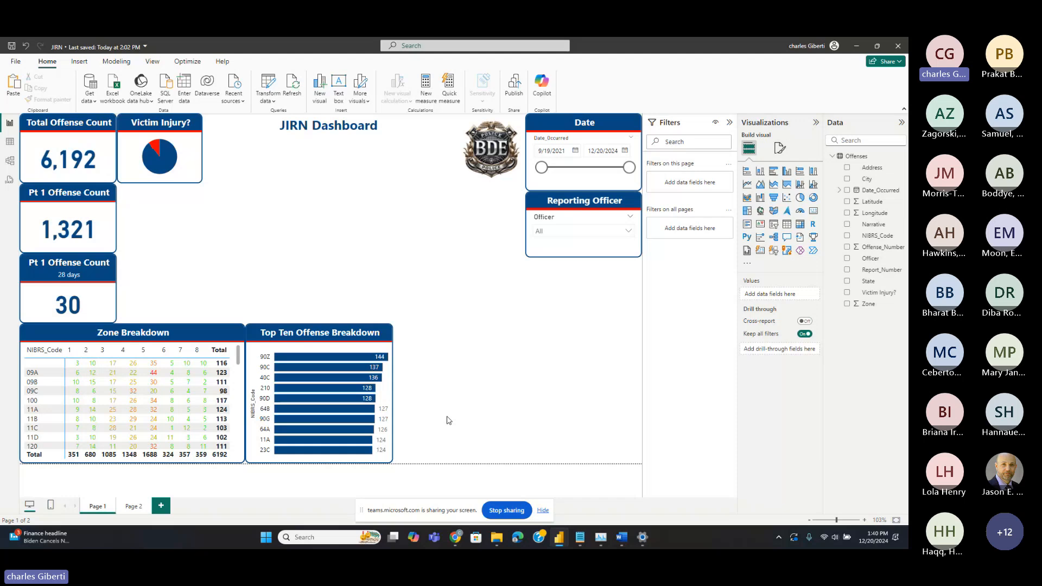
Move the Victim Injury? pie chart directly below the Reporting Officer slicer and place the police badge image beneath it
drag(184, 125, 623, 273)
drag(492, 150, 609, 363)
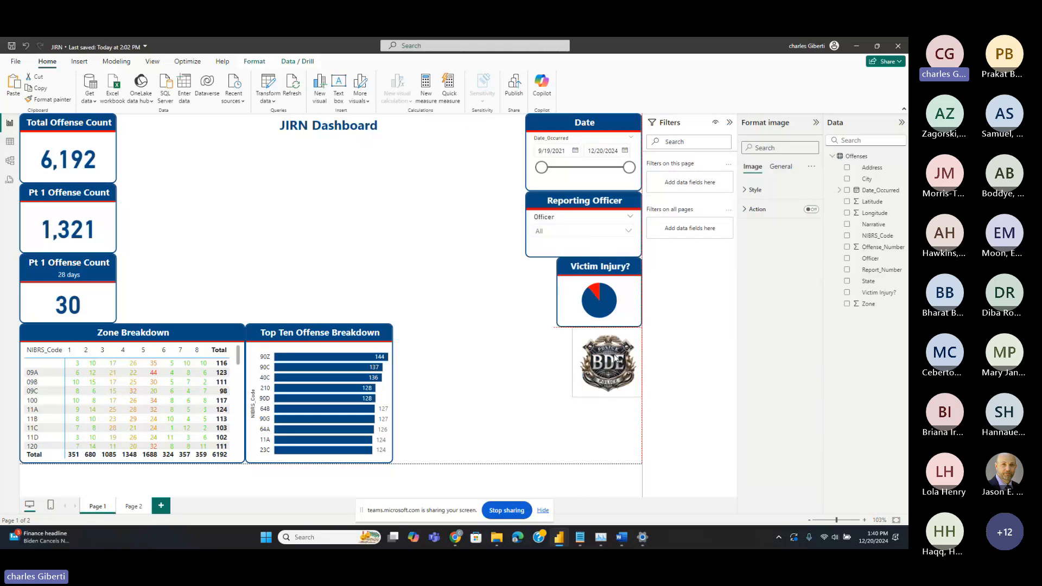
click(455, 458)
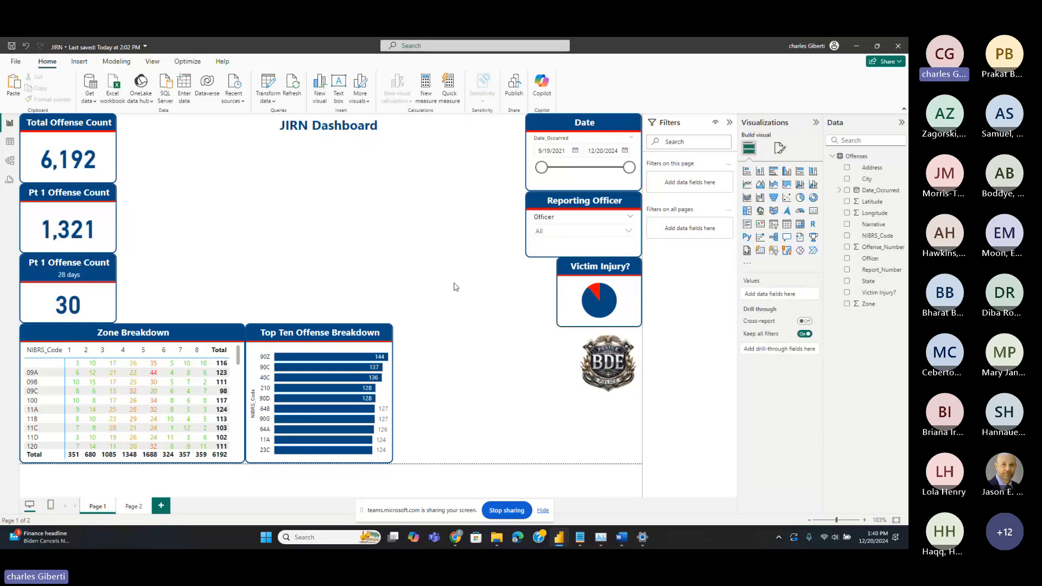
click(387, 348)
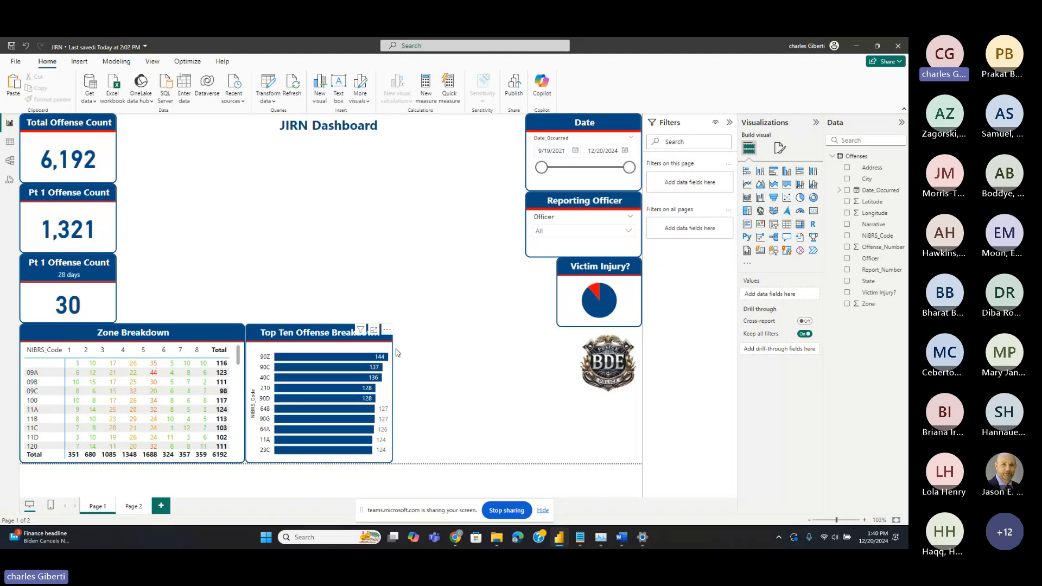
Add a line chart below the JIRN Dashboard title, filling the space between the count cards and the slicers
click(431, 345)
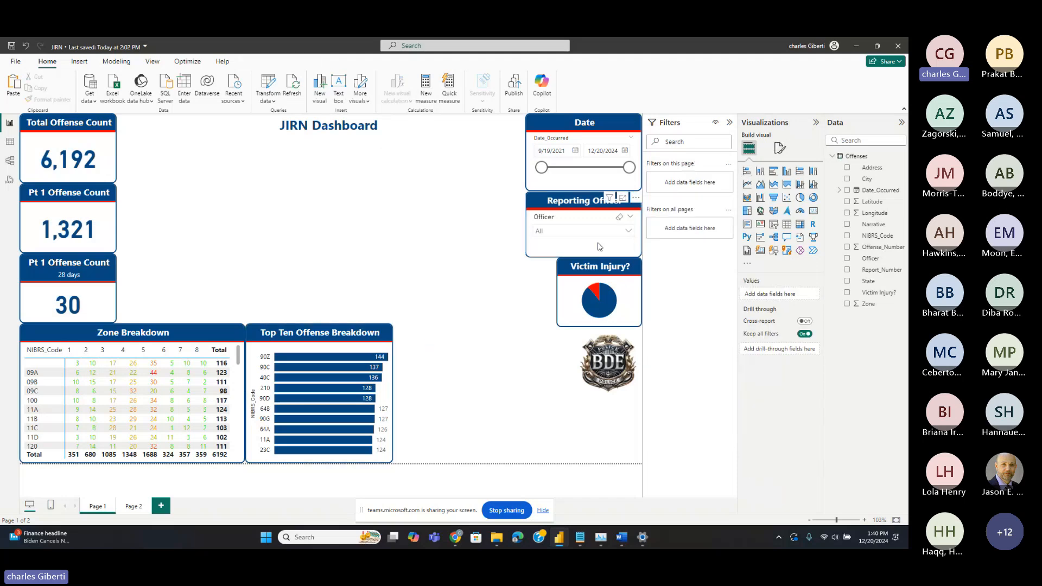
click(747, 186)
drag(493, 409, 212, 233)
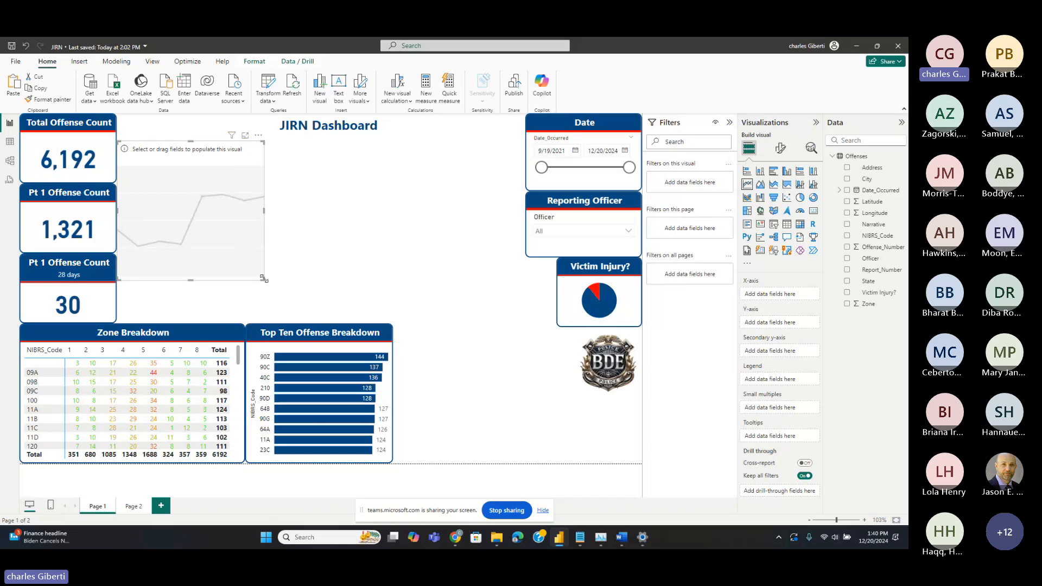
drag(265, 280, 523, 322)
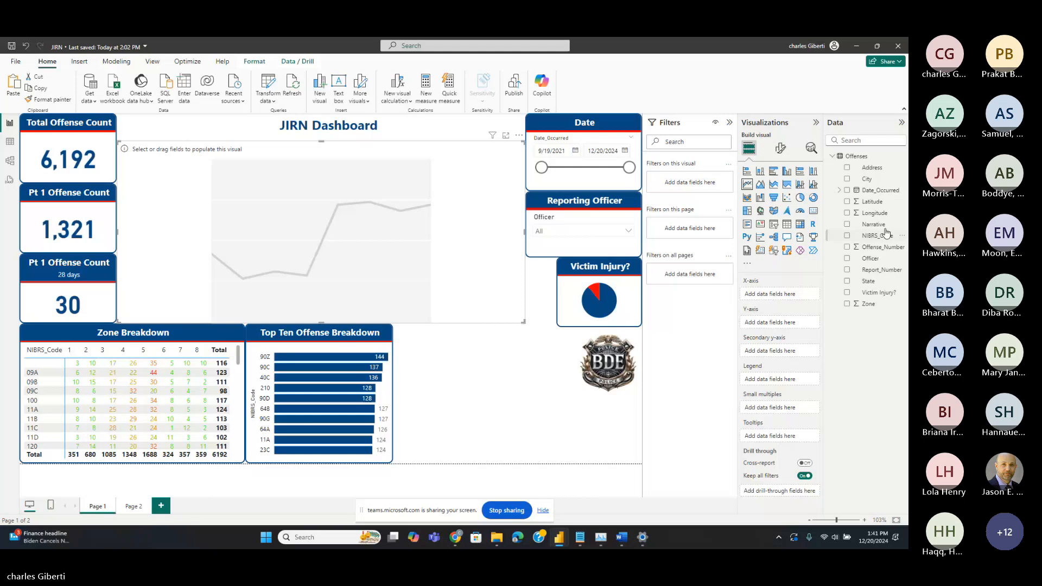
Plot the count of Offense_Number against the Date_Occurred hierarchy on the X-axis of the line chart
drag(880, 190, 768, 329)
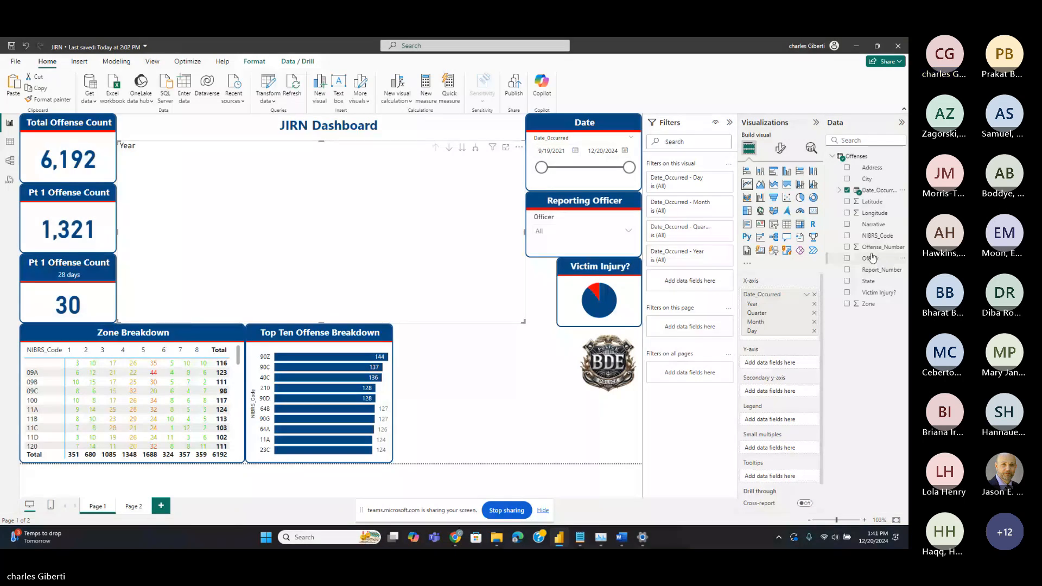
click(847, 247)
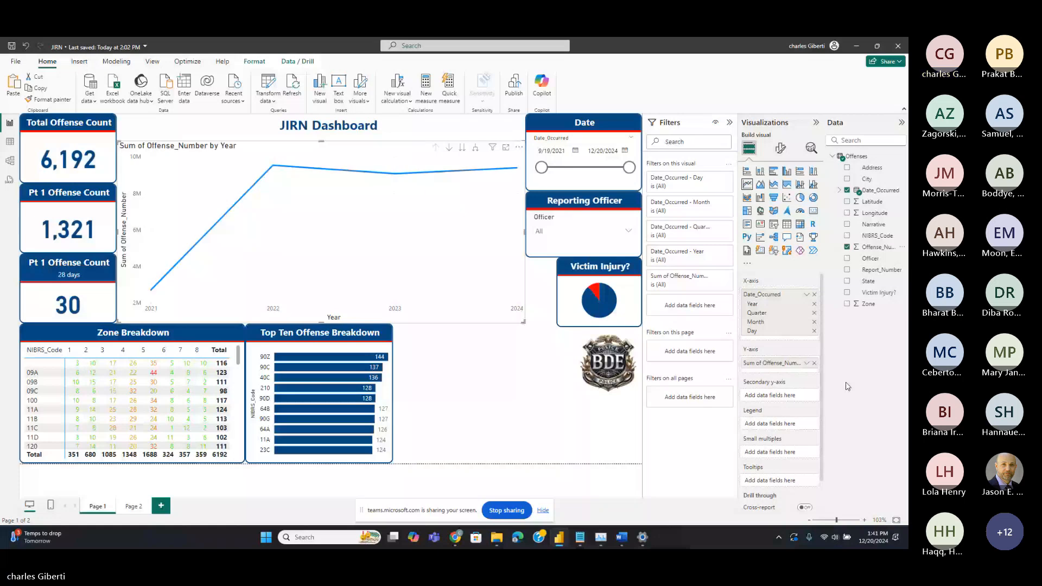
click(807, 363)
click(832, 457)
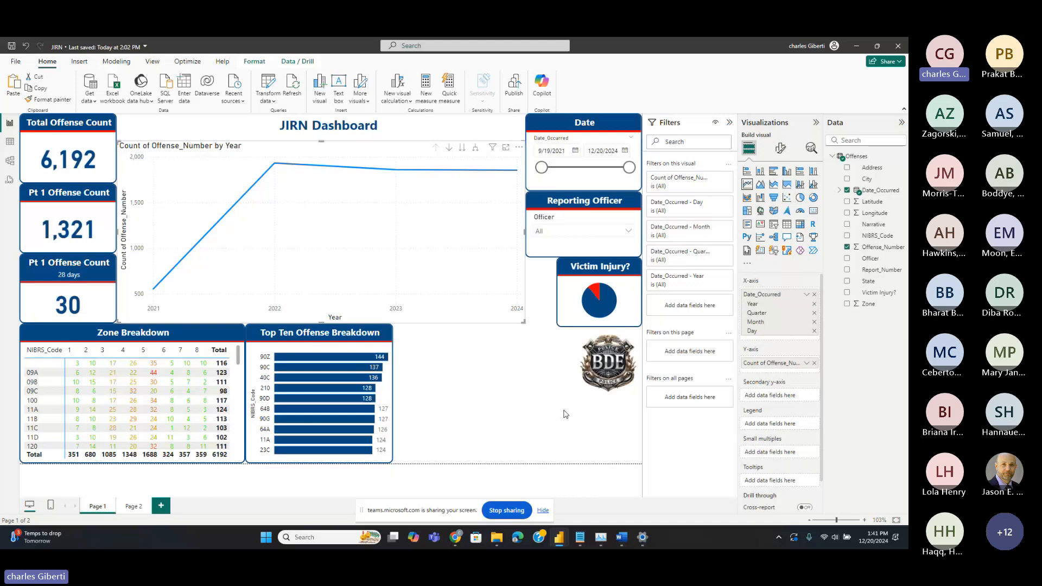
Copy the Top Ten Offense Breakdown chart's formatting onto the line chart with Format Painter
click(300, 334)
click(61, 101)
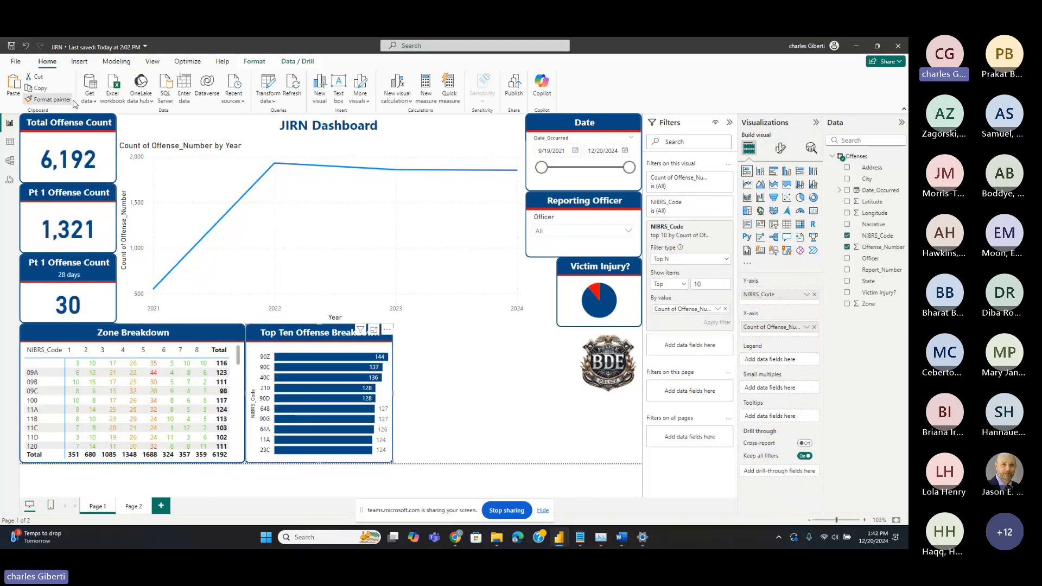
click(295, 150)
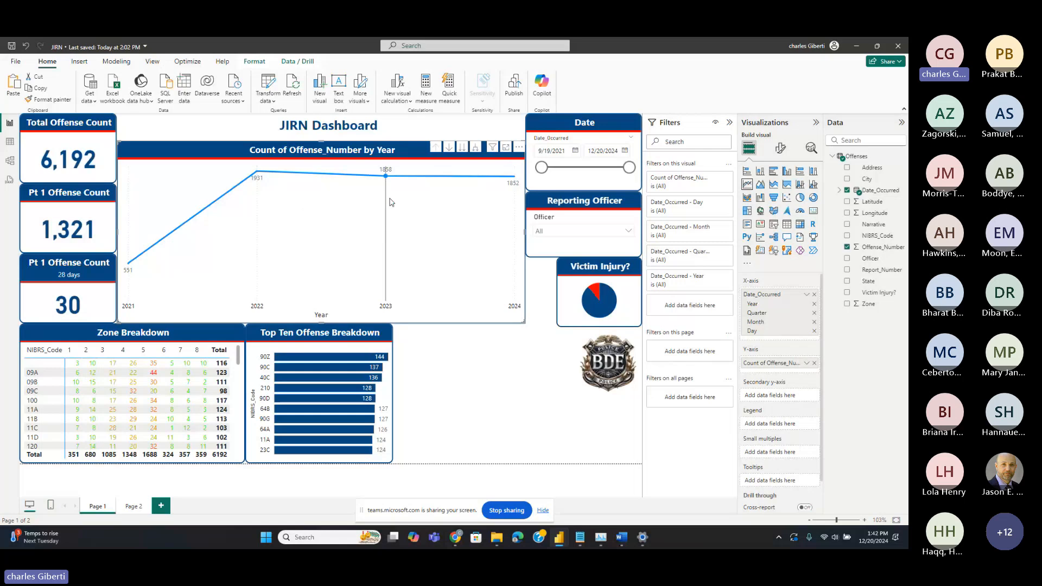
Test cross-filtering with the line chart's 2024 point and the 90Z bar in the Top Ten chart, clearing each selection
mouse_move(496, 188)
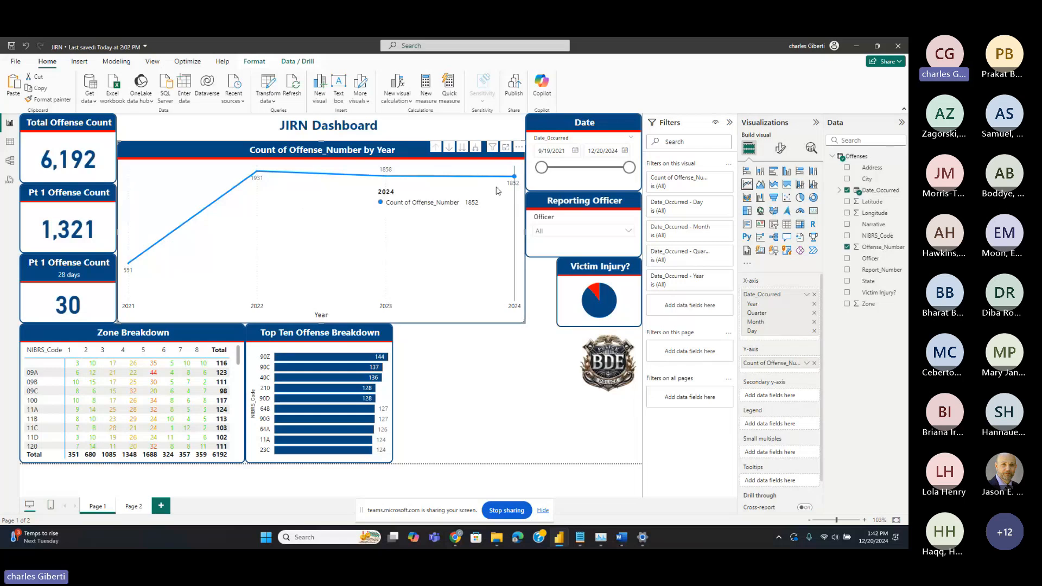
click(514, 178)
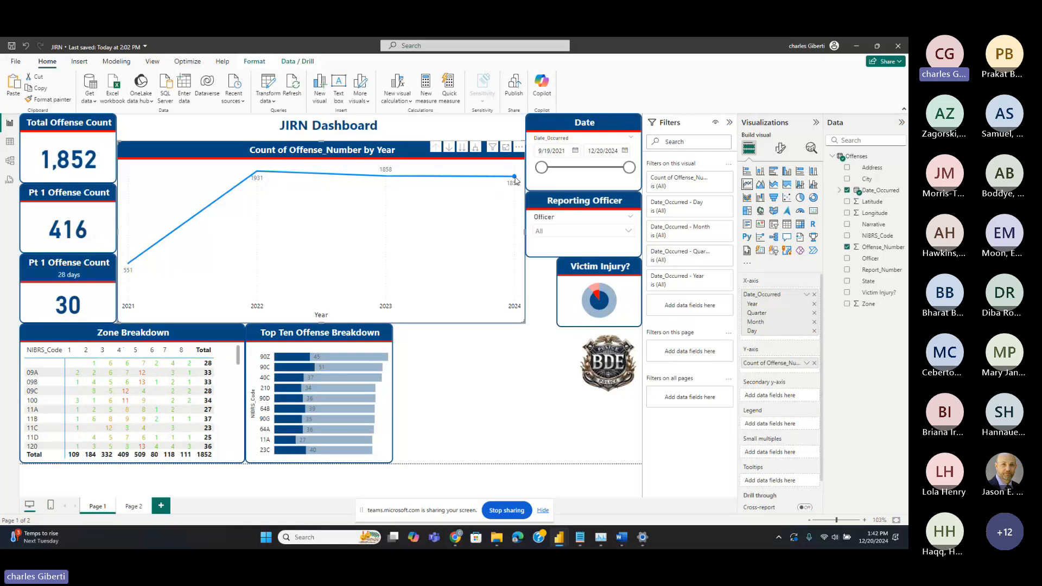
click(514, 178)
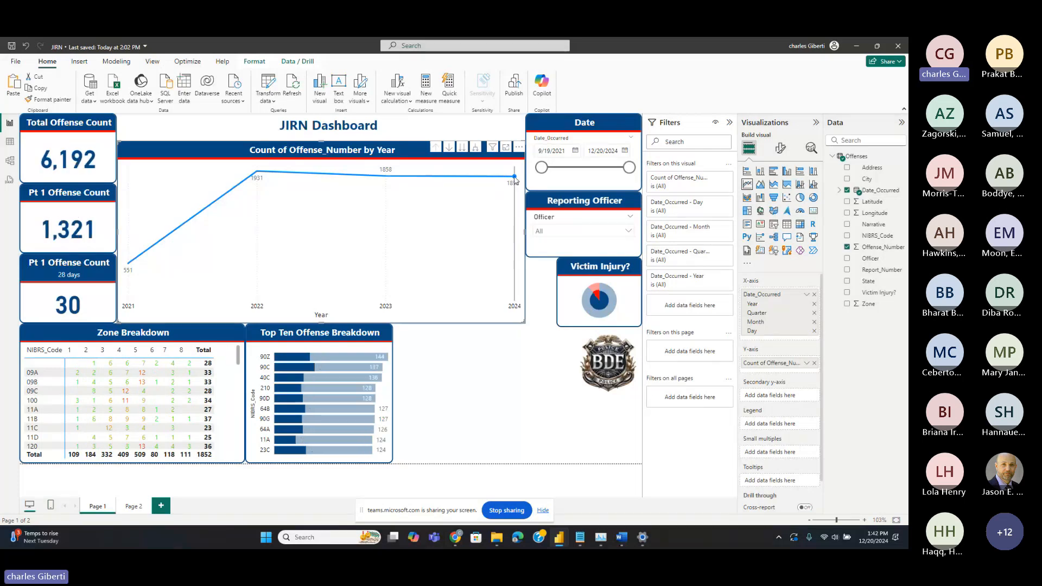
click(515, 178)
click(514, 178)
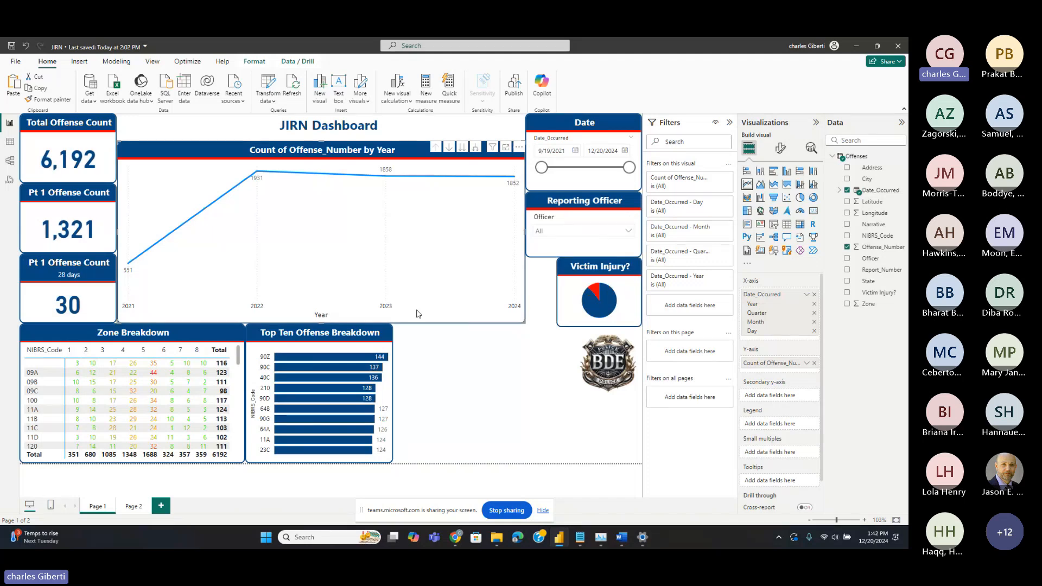
click(326, 357)
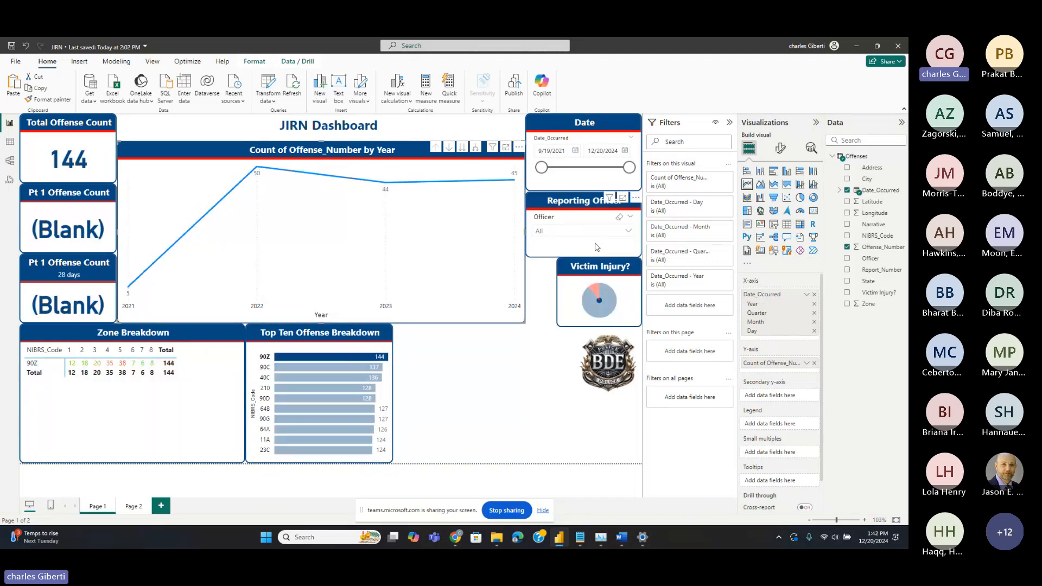
click(368, 359)
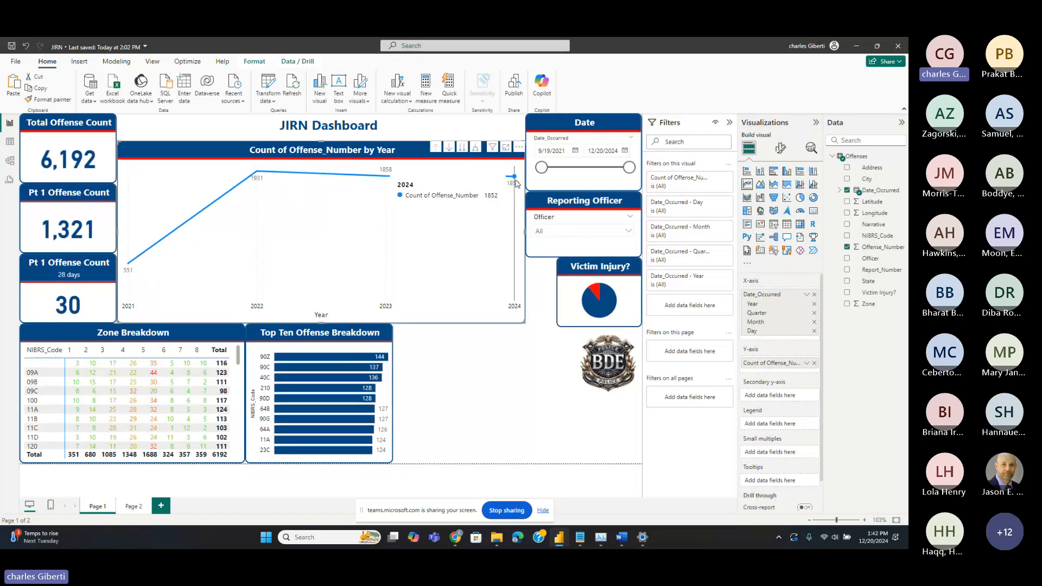
click(515, 180)
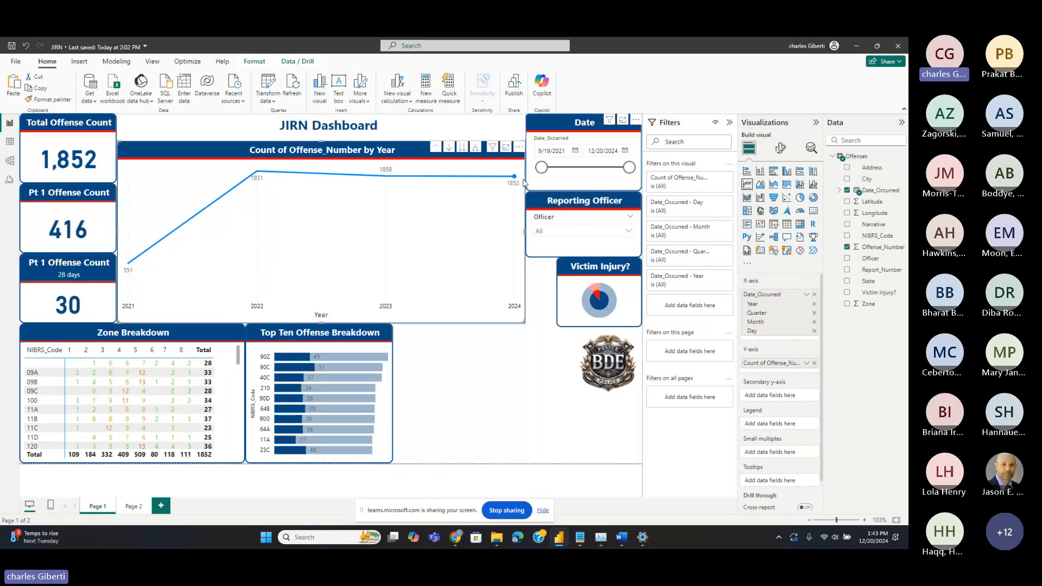
click(515, 178)
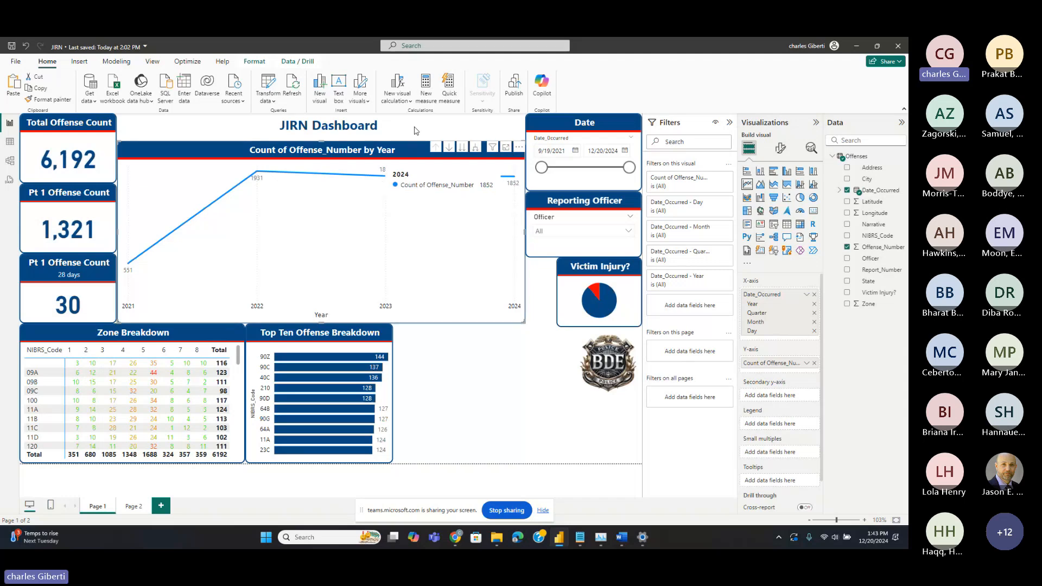
Turn on drill-down mode for the line chart and drill through 2024, Quarter 3 and August to the daily level
click(449, 148)
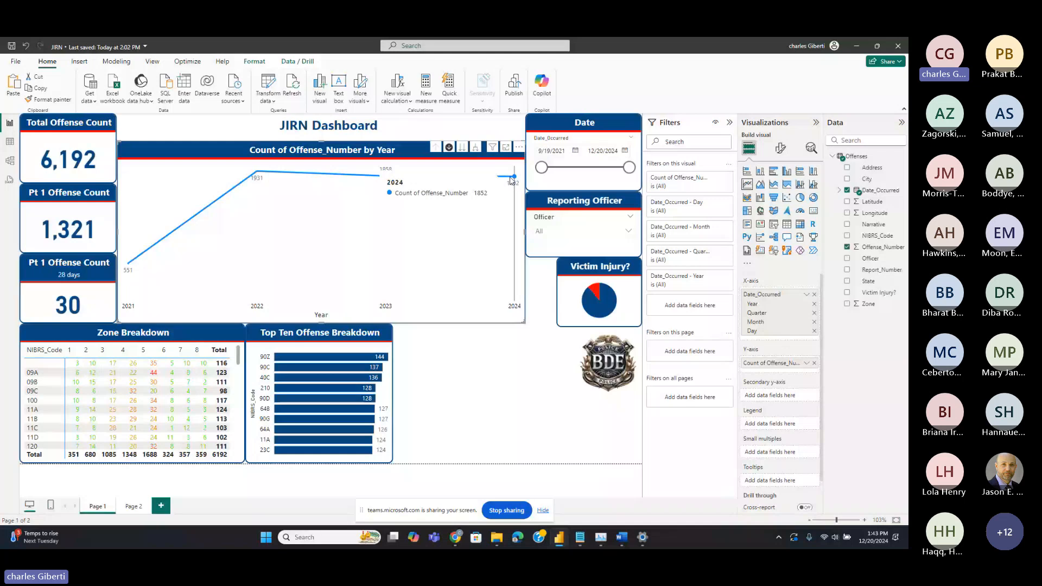
click(512, 178)
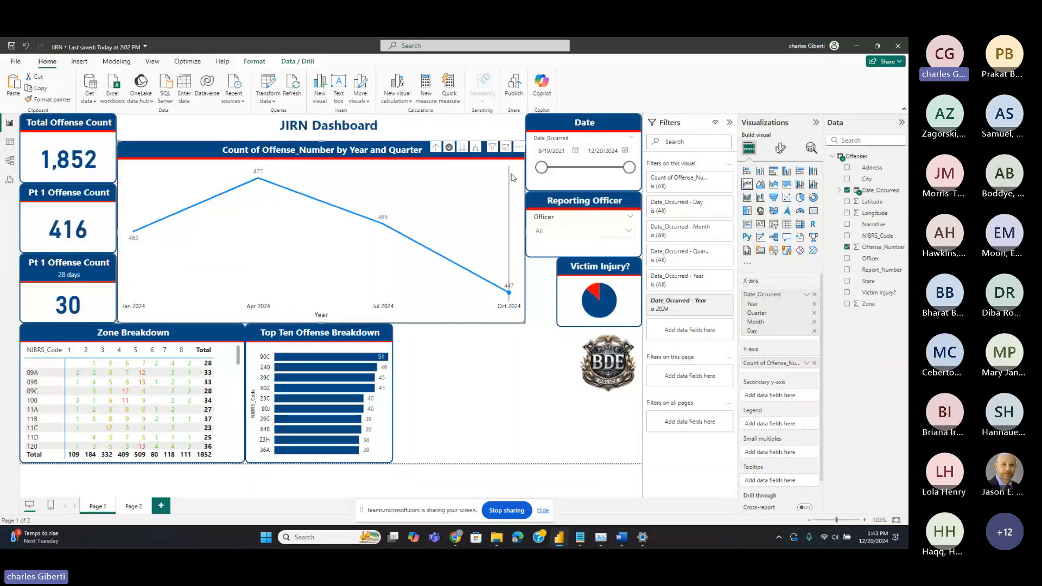
mouse_move(513, 178)
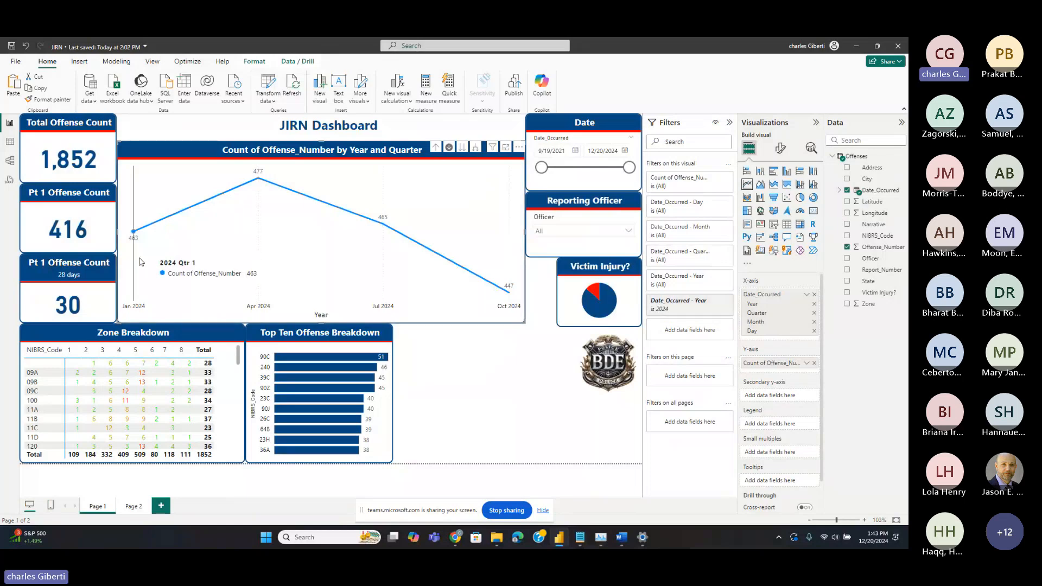
click(382, 224)
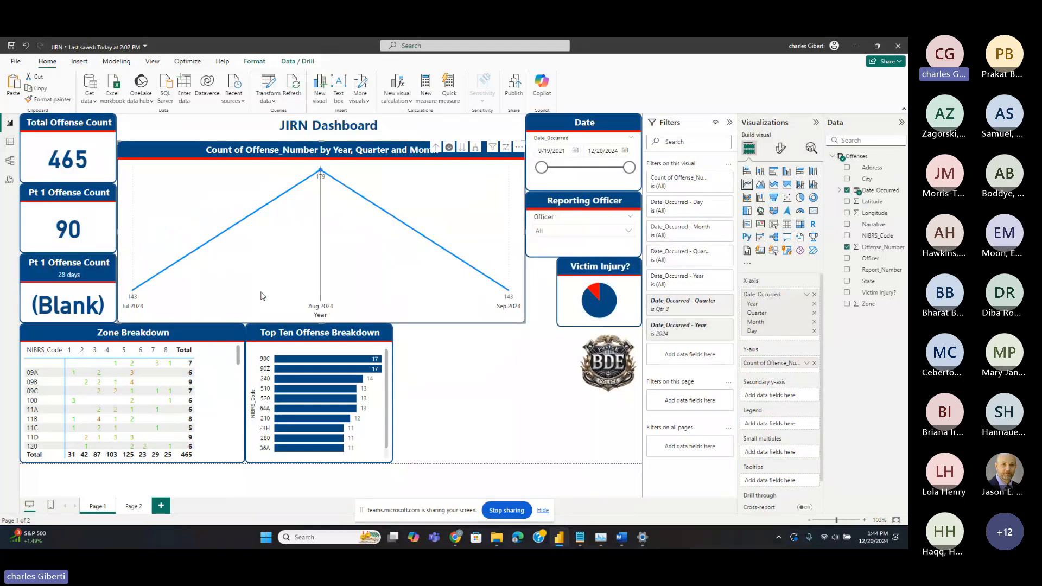
mouse_move(159, 292)
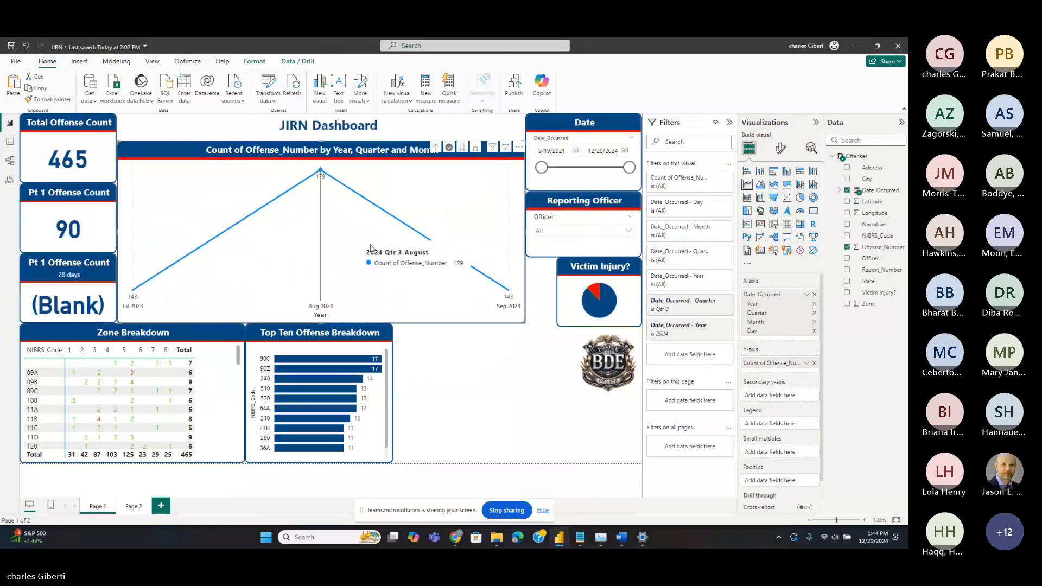
mouse_move(499, 298)
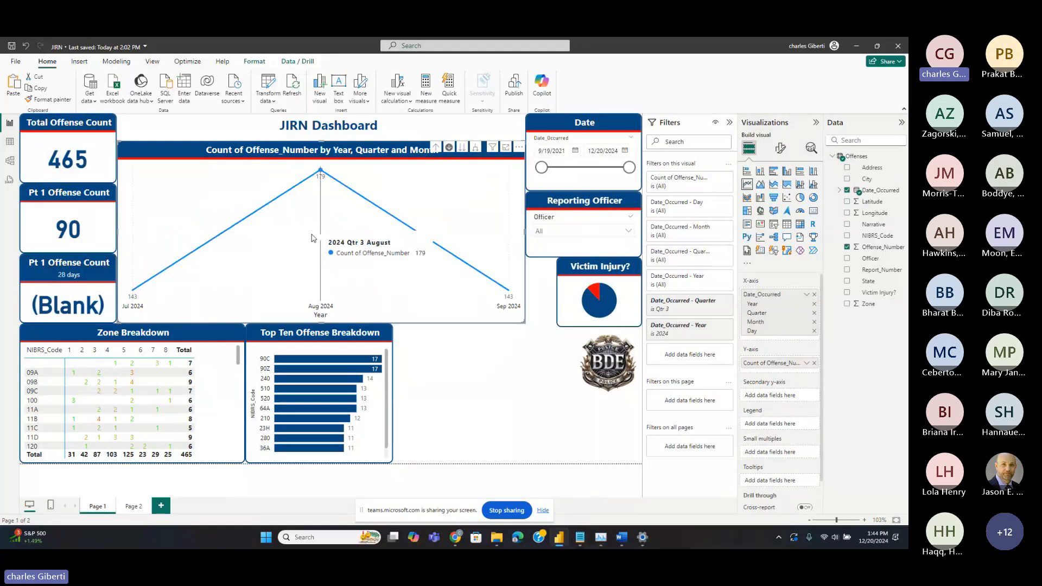
click(321, 174)
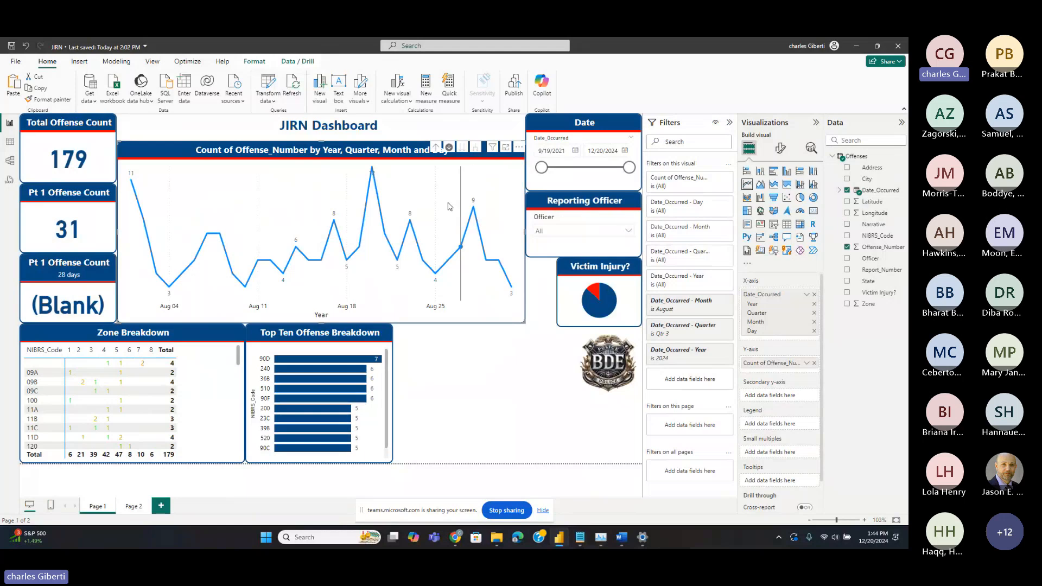
Drill the line chart back up from the daily level to the year level
click(436, 148)
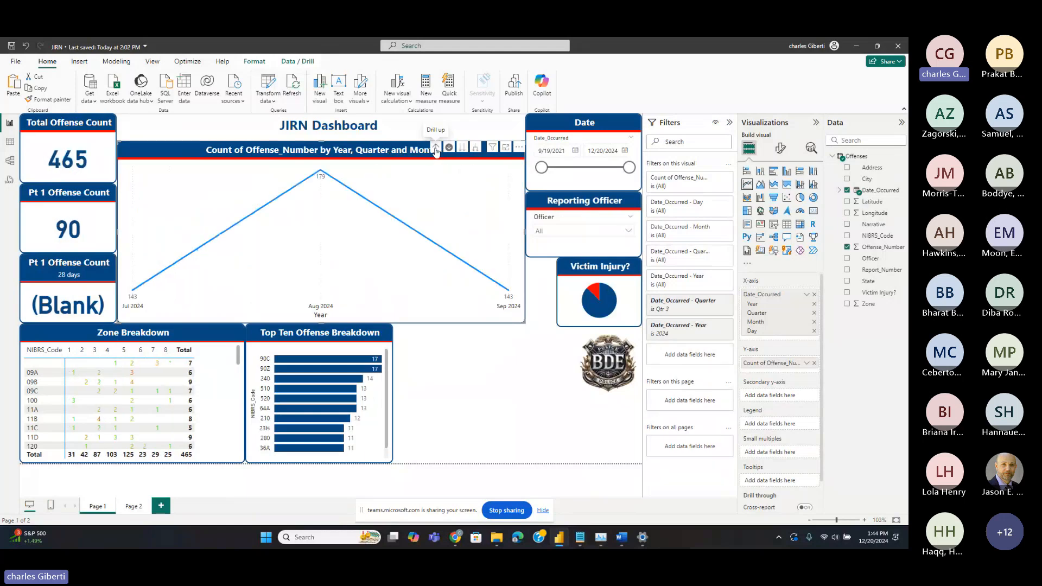
click(437, 148)
click(437, 149)
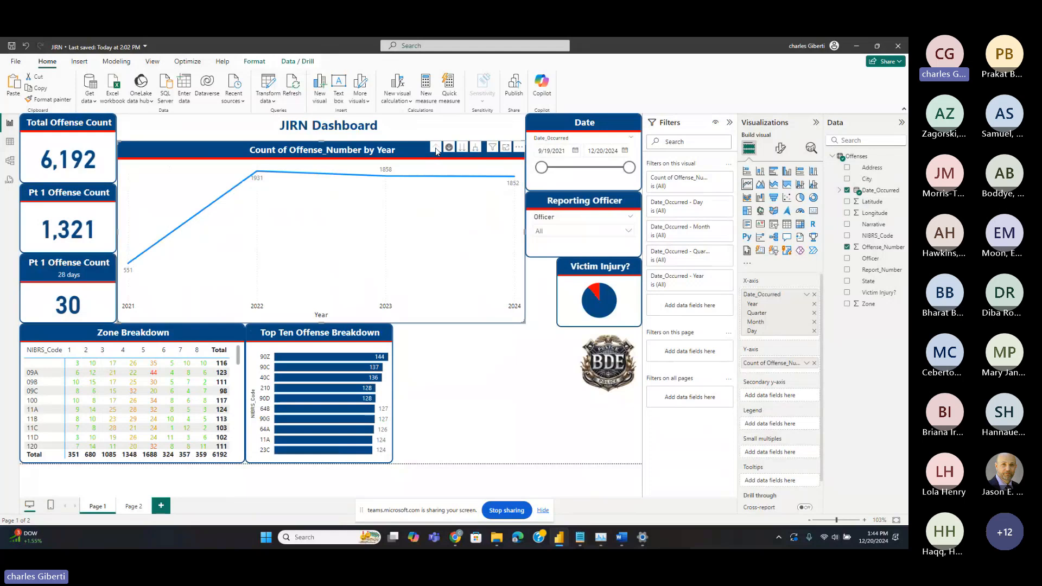
Remove Quarter from the line chart's date hierarchy, and test it by drilling into 2023 and back up to years
click(814, 313)
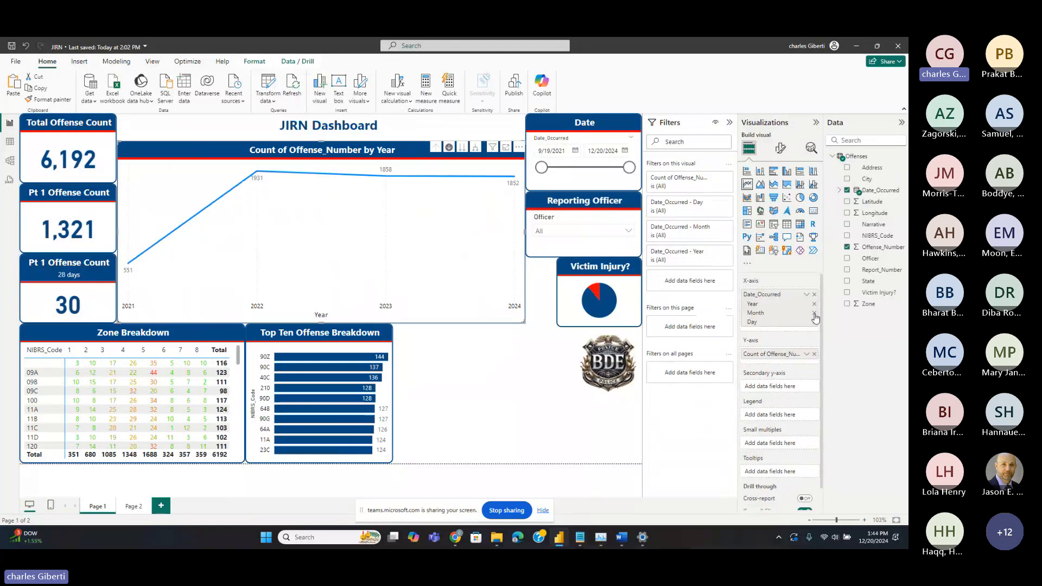
click(386, 177)
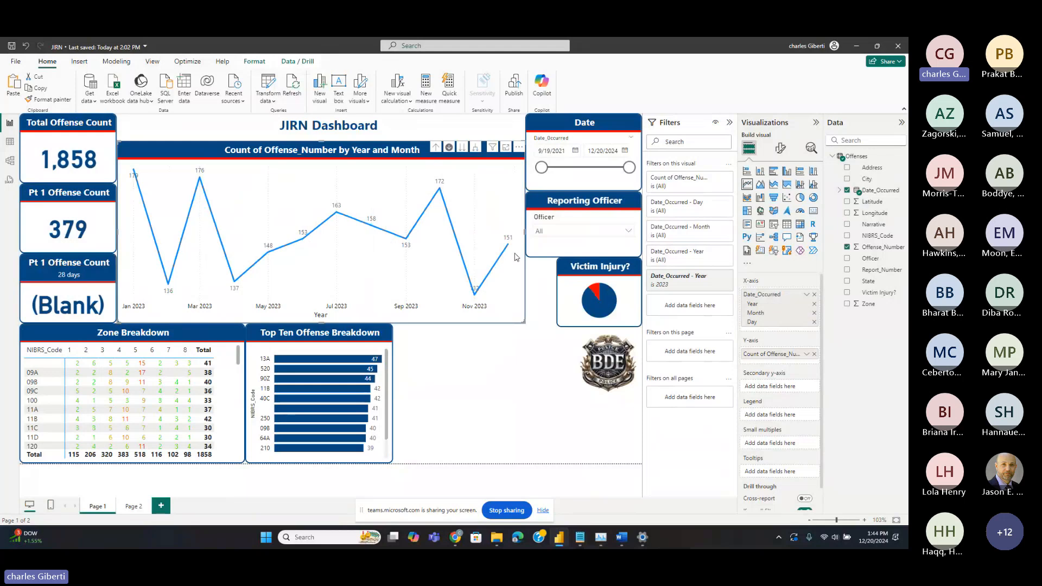
click(436, 147)
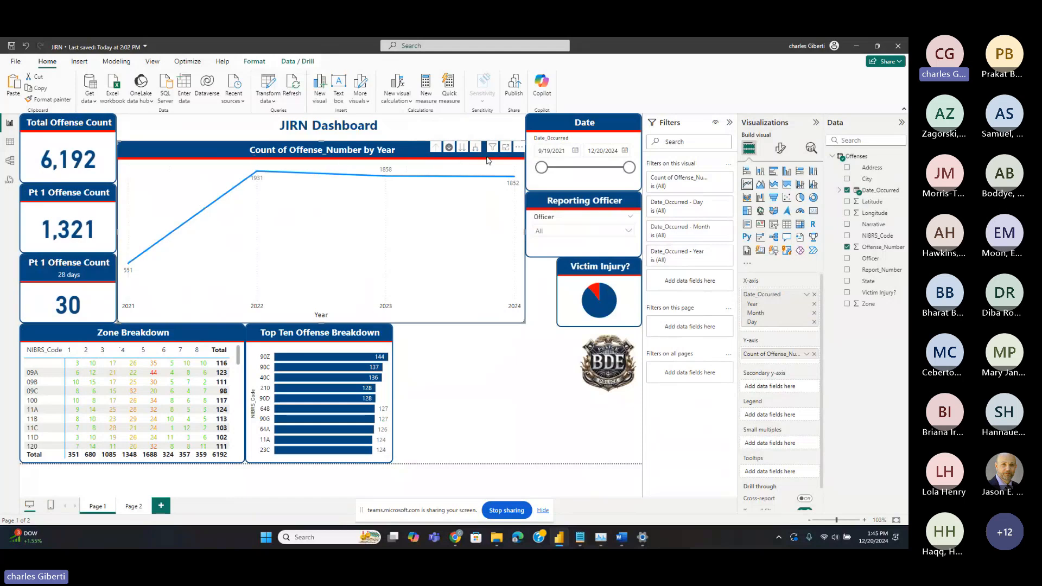
Switch the whole line chart between the year level and the combined month level, ending on months
click(464, 150)
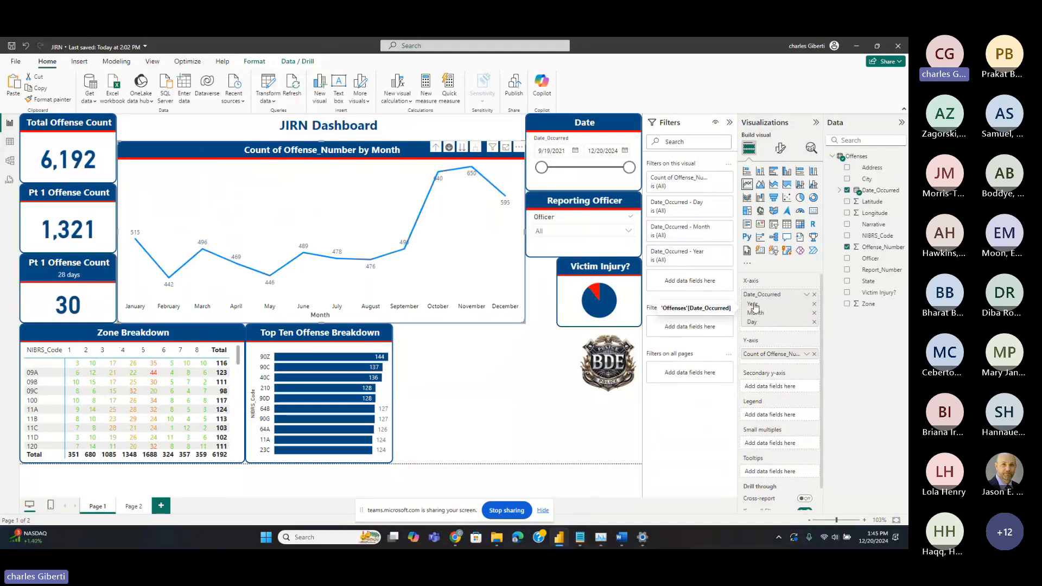
click(436, 146)
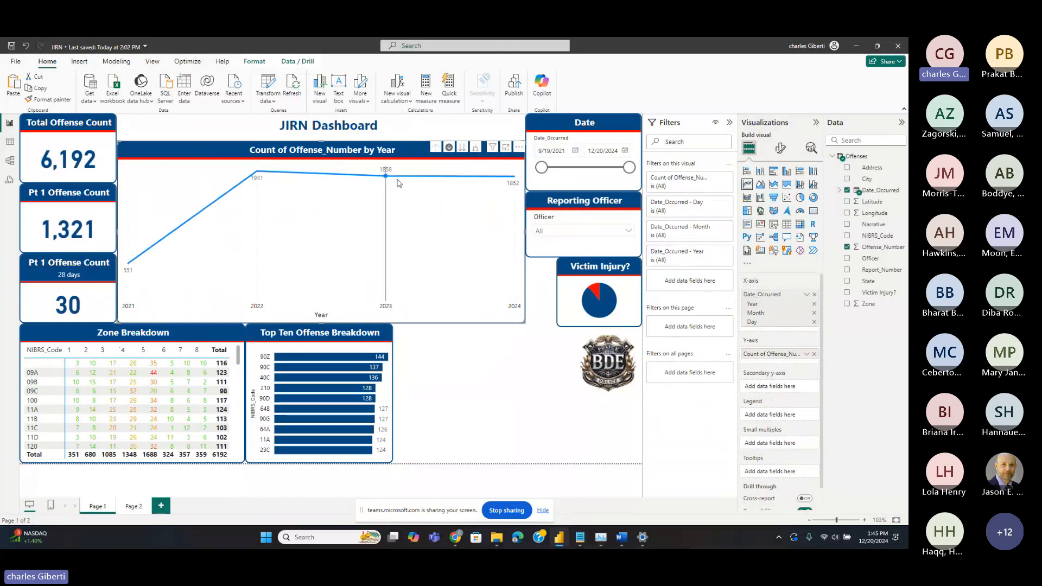
mouse_move(395, 199)
click(462, 148)
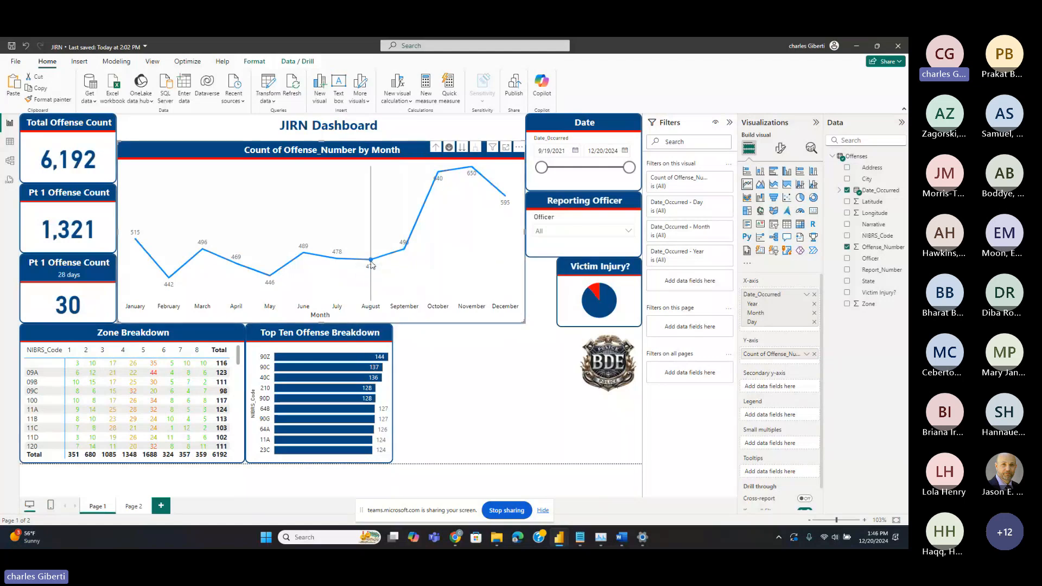
Drill the line chart into October and back up to months, and advance the whole chart to the combined day level
mouse_move(371, 266)
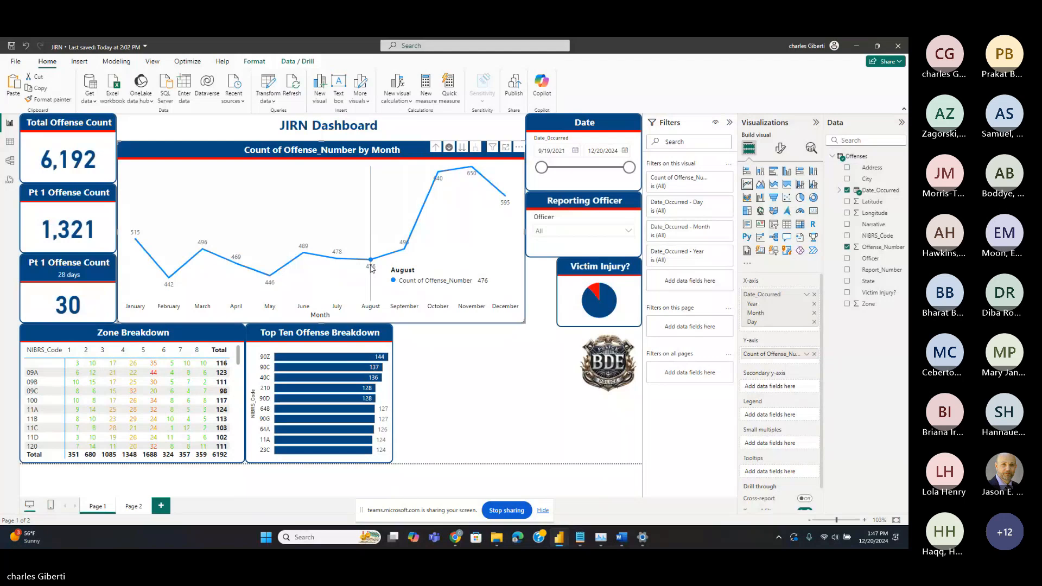
click(439, 184)
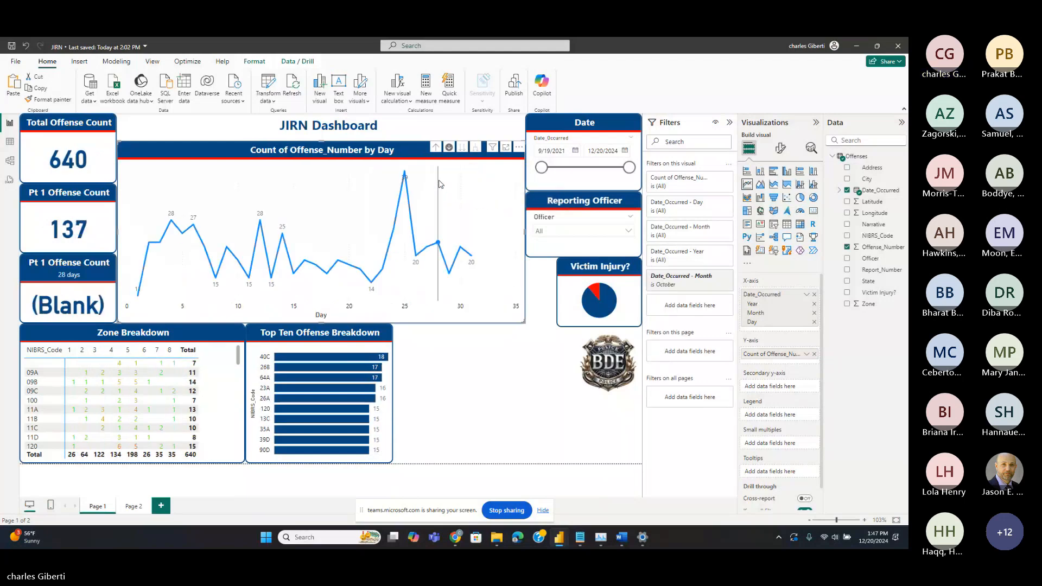
click(436, 147)
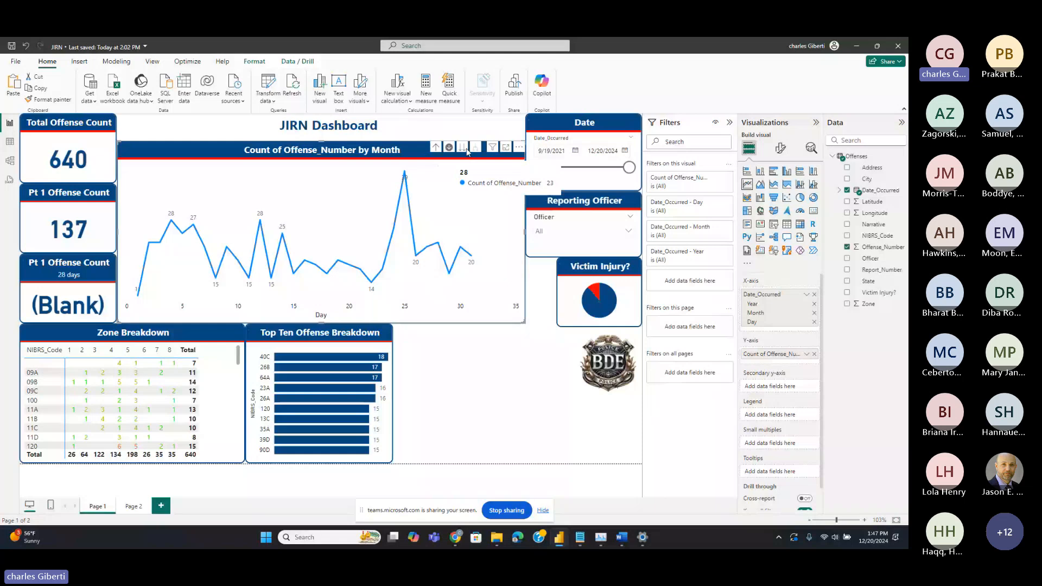
click(463, 148)
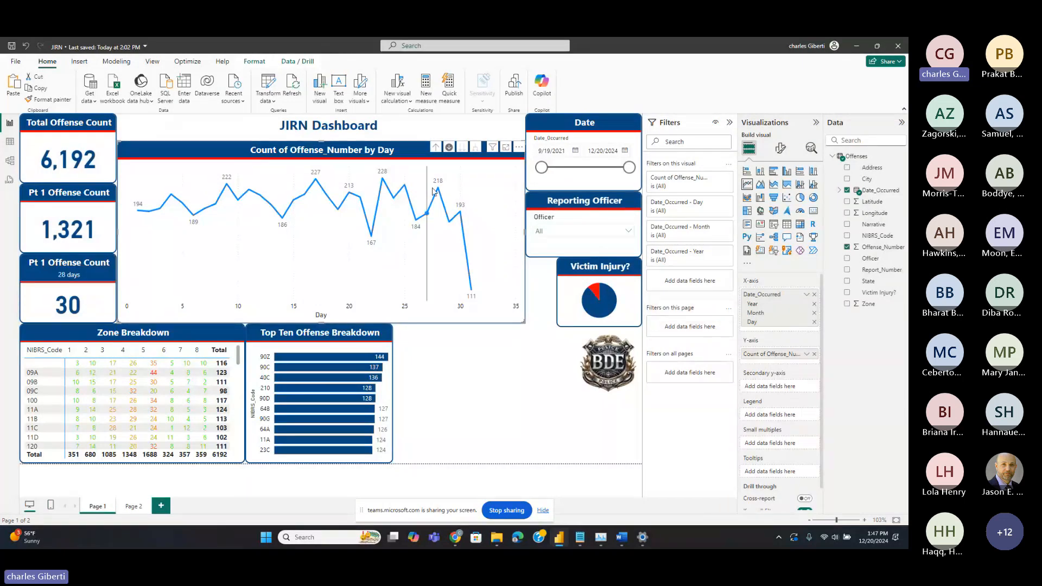
Drill the line chart up from days to the year level, and inspect the 2021 and 2024 data points
mouse_move(438, 189)
click(436, 147)
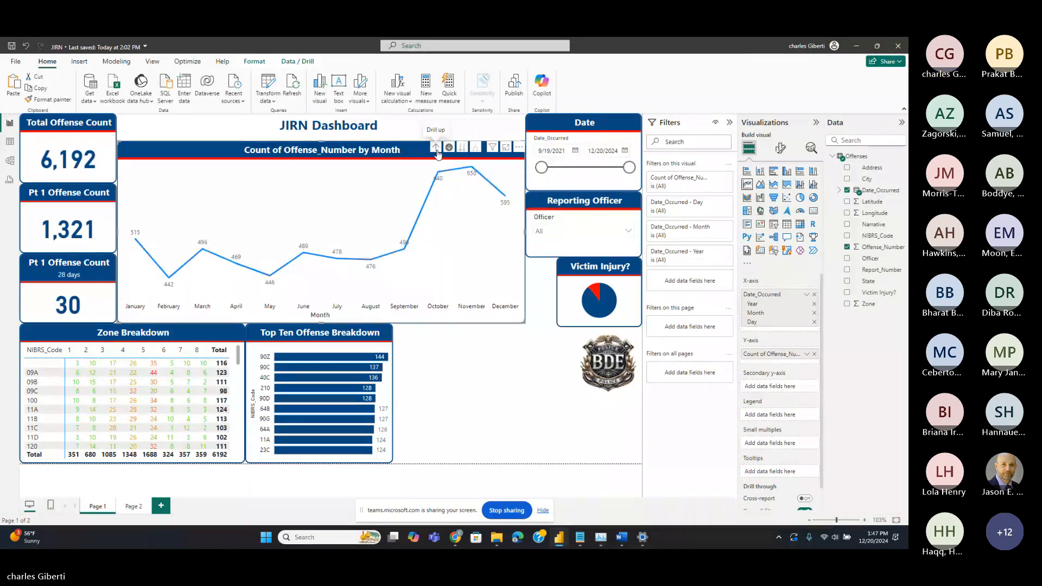
click(436, 147)
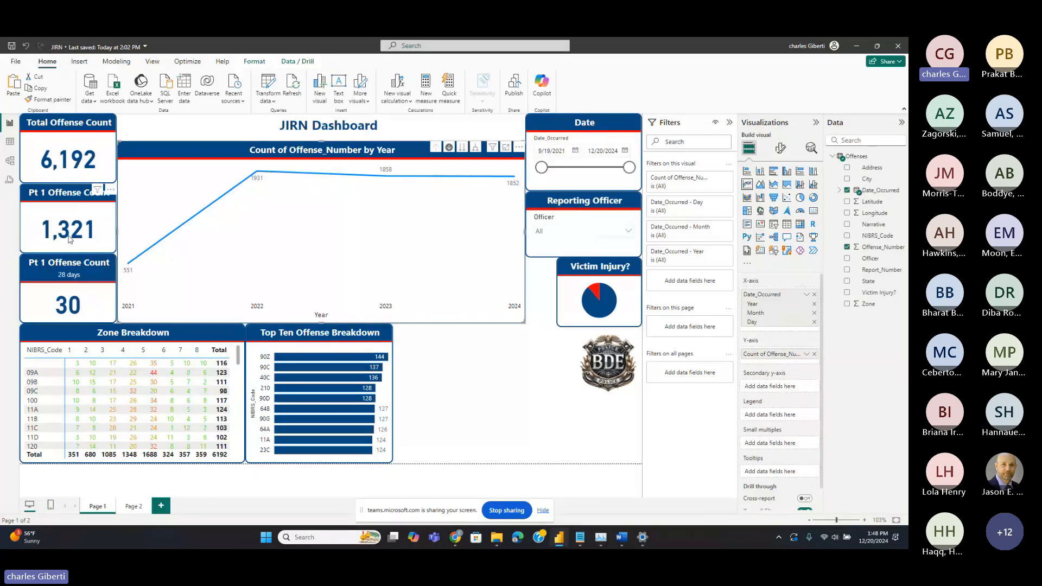
mouse_move(128, 268)
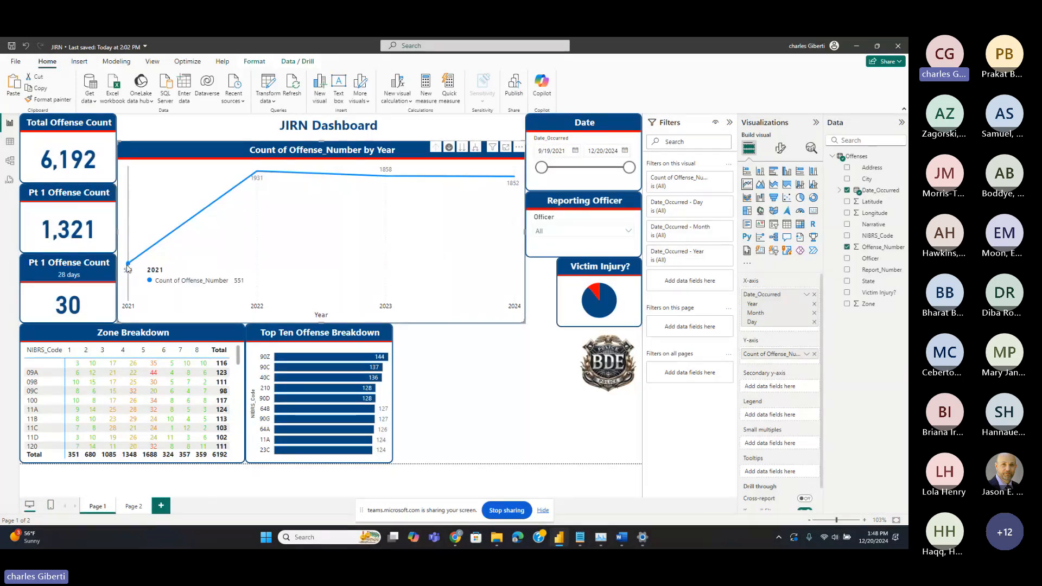
mouse_move(515, 178)
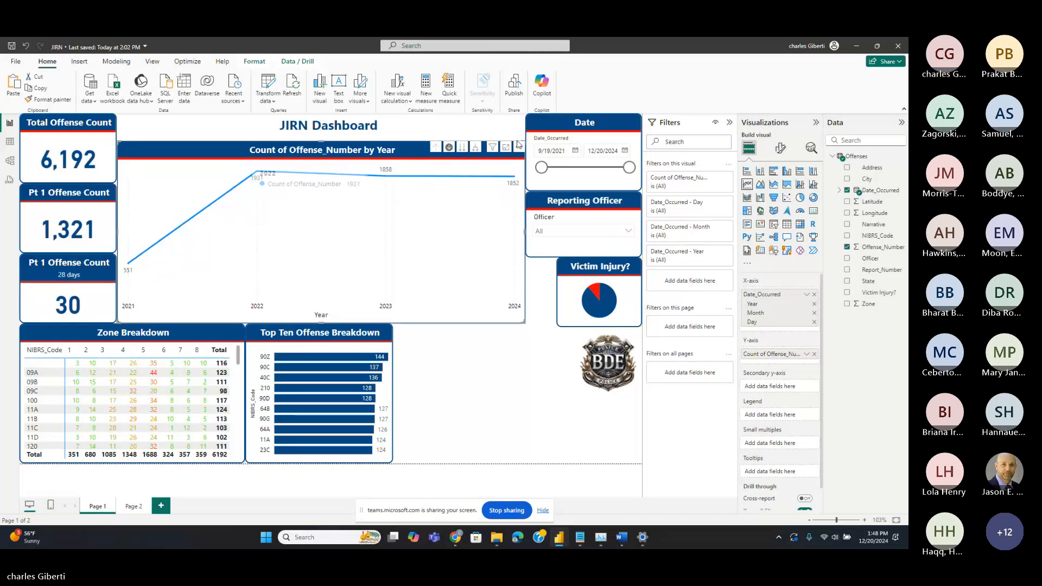
Expand the whole line chart to year and month and on to year, month and day, and return to years
click(477, 147)
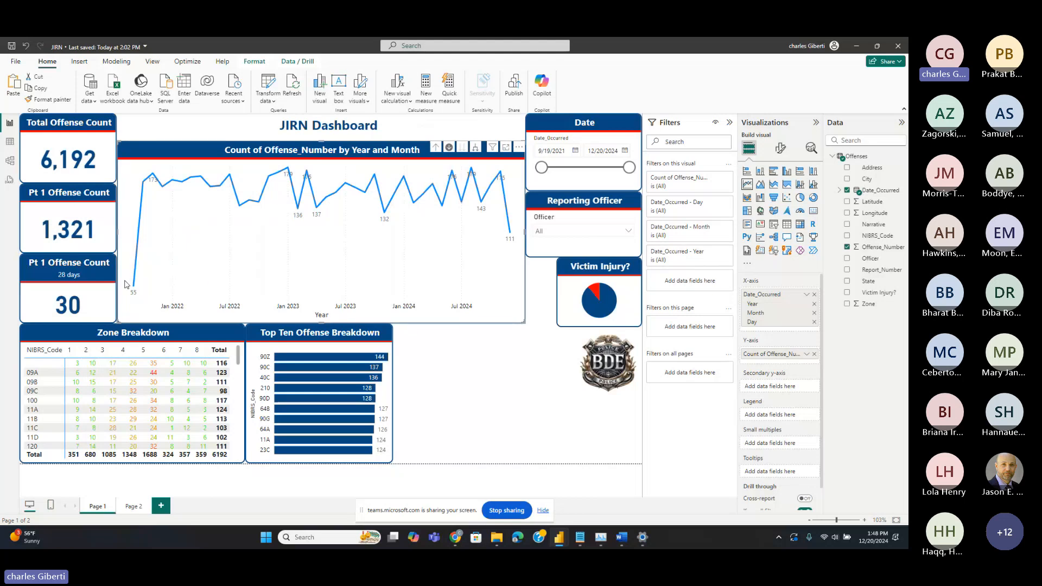
mouse_move(133, 283)
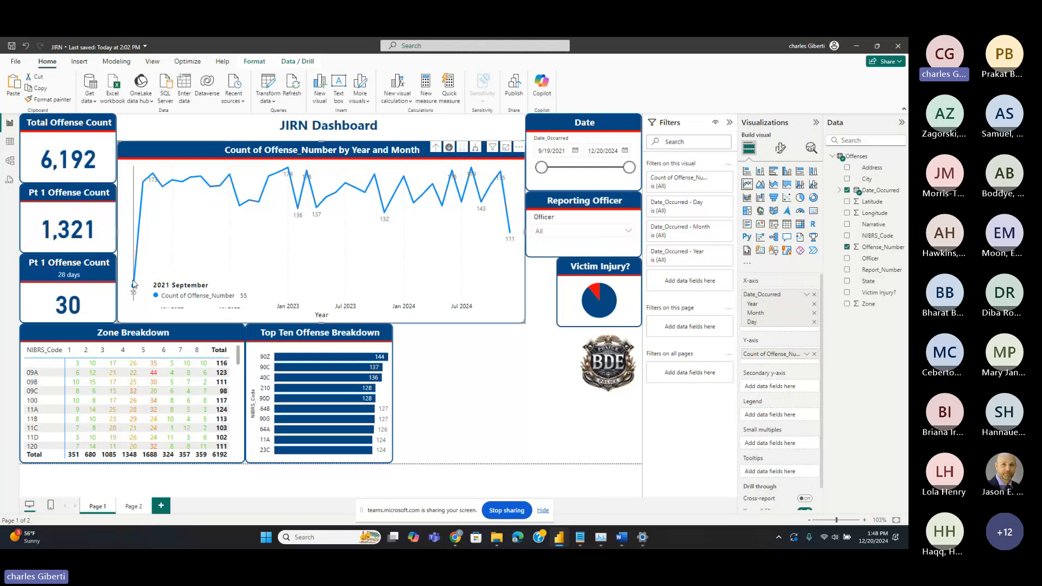
mouse_move(516, 239)
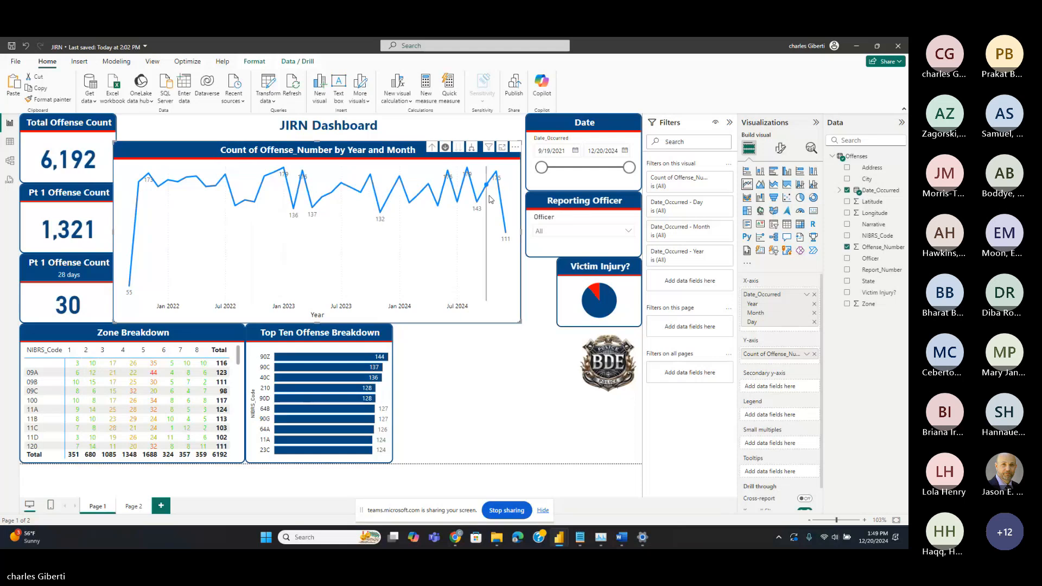
click(472, 148)
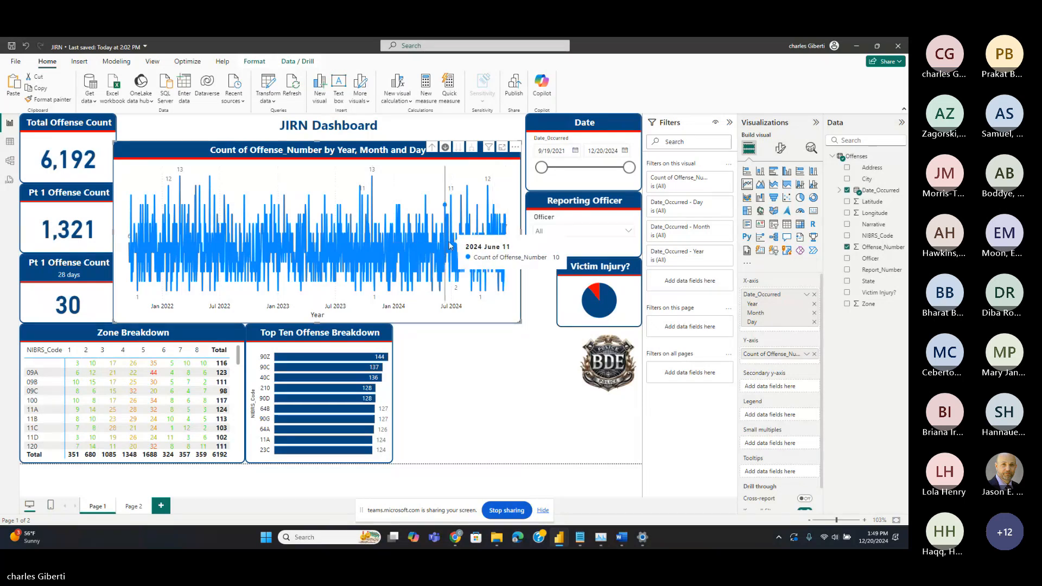
click(430, 150)
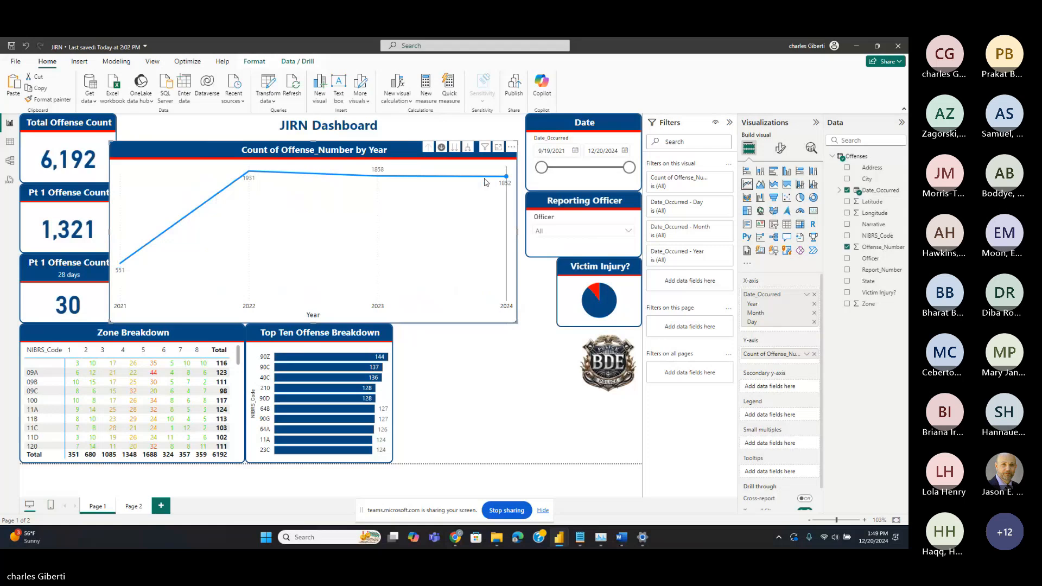
Drill the line chart into 2024 and back up to years, and realign the chart beside the offense count cards
click(505, 177)
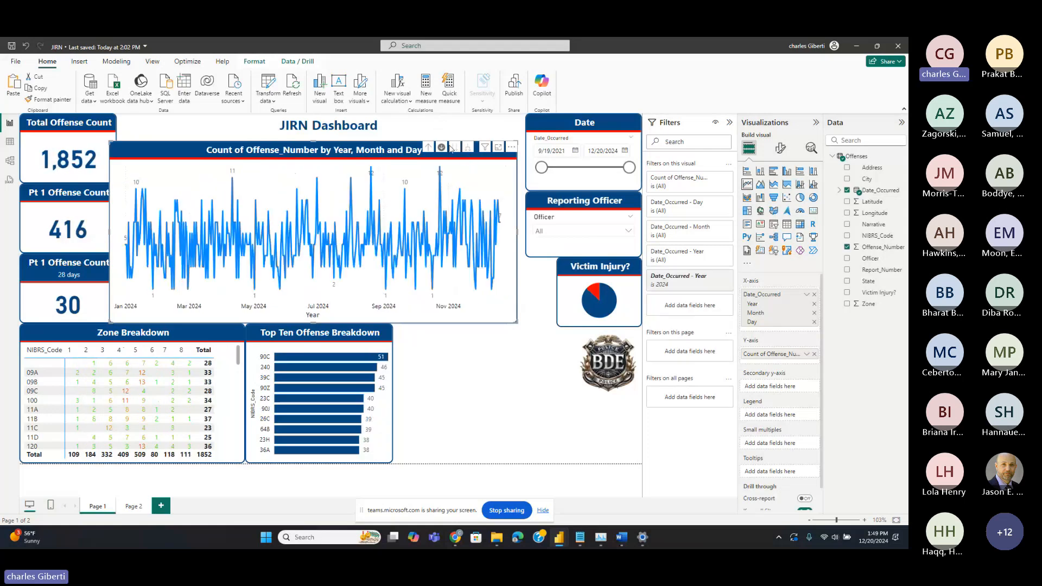
click(429, 147)
click(429, 147)
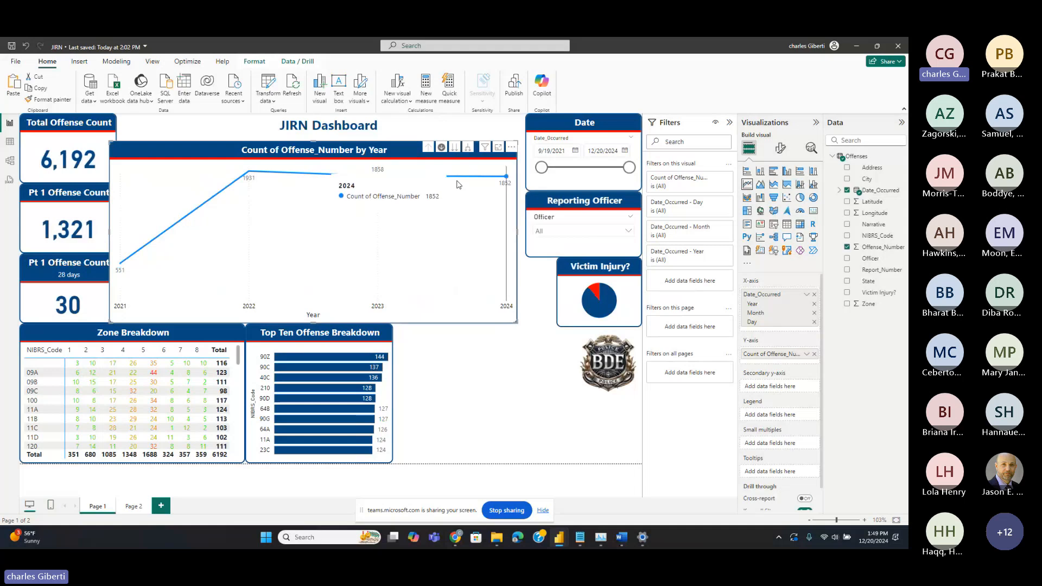
drag(295, 150, 302, 149)
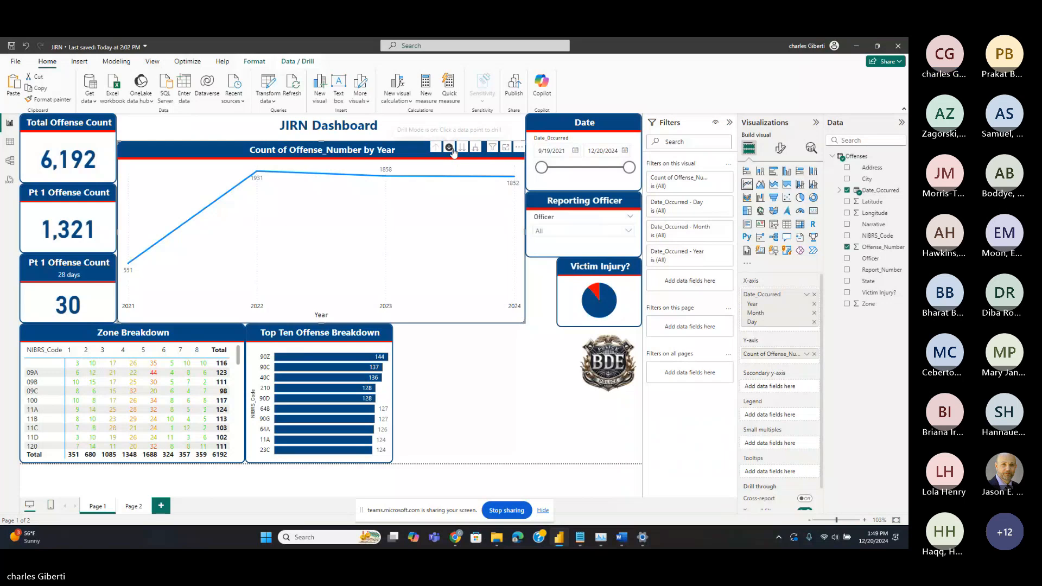
Drill the line chart into 2024, expand its months to individual days, and drill back up to the year level
click(515, 184)
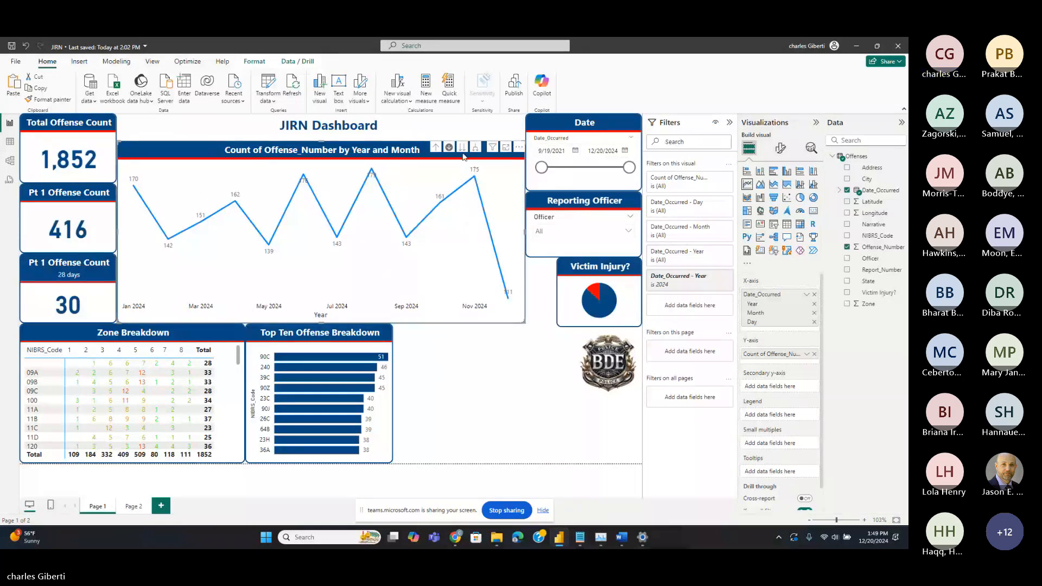
click(476, 150)
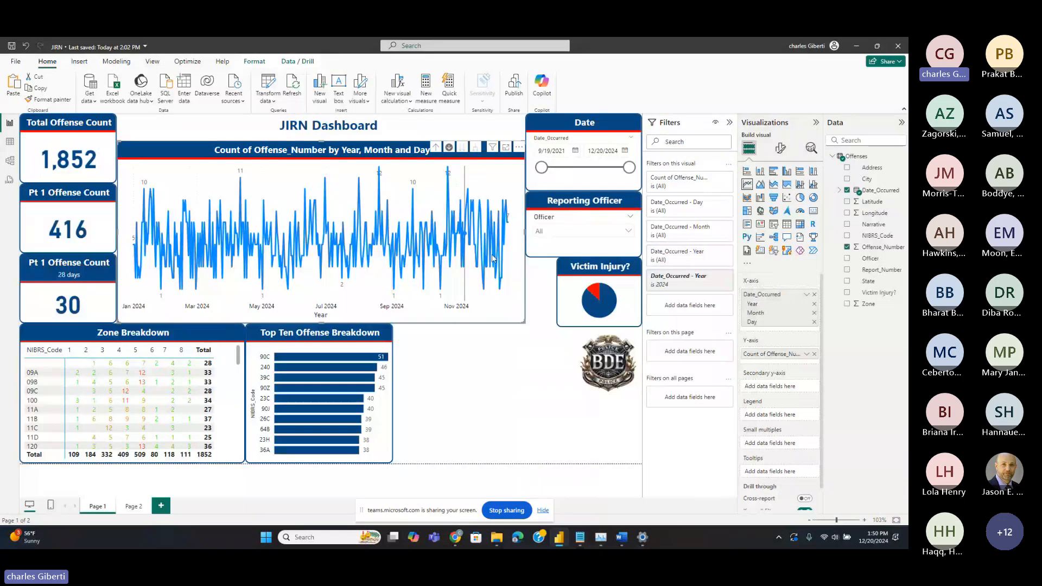
mouse_move(507, 216)
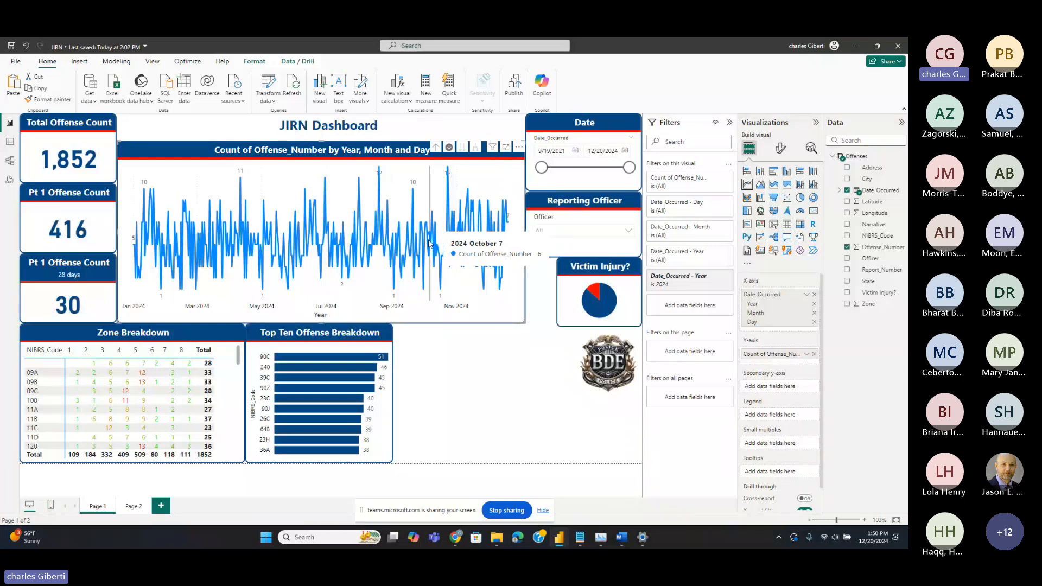
click(435, 150)
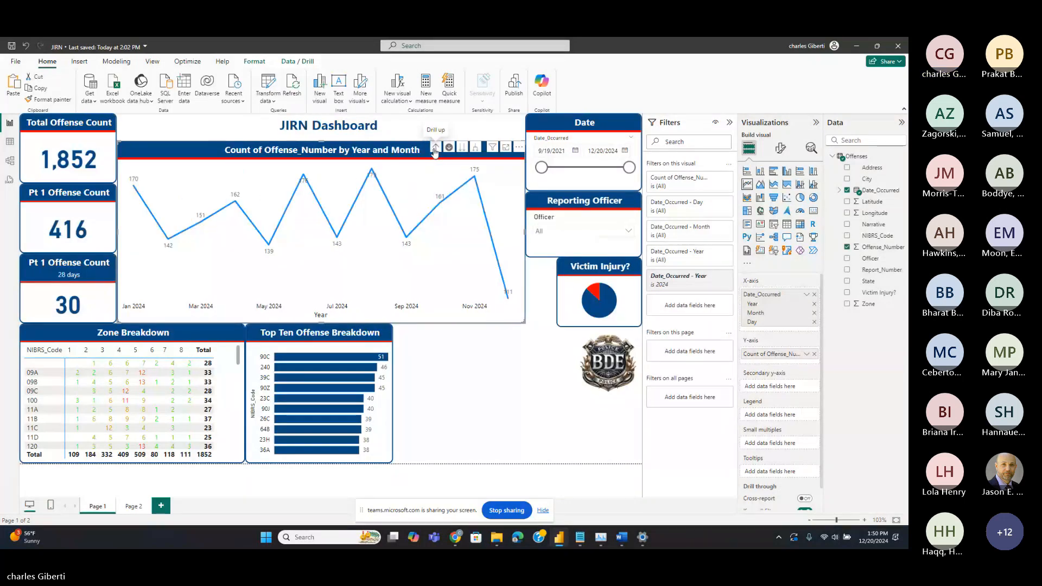
click(436, 149)
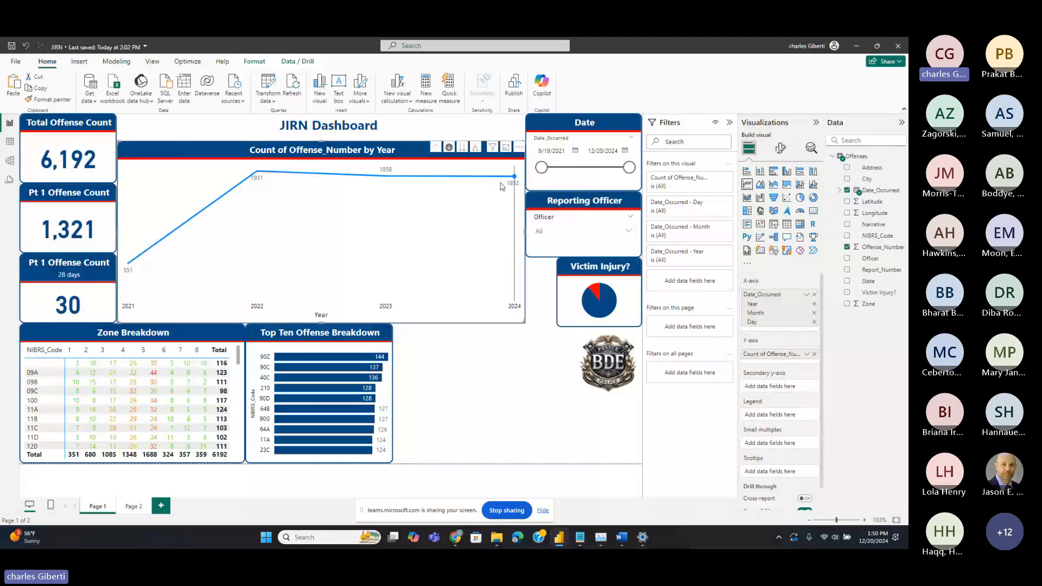
Drill the line chart into 2024 and its November data by day, and return to the year level
mouse_move(437, 172)
click(514, 181)
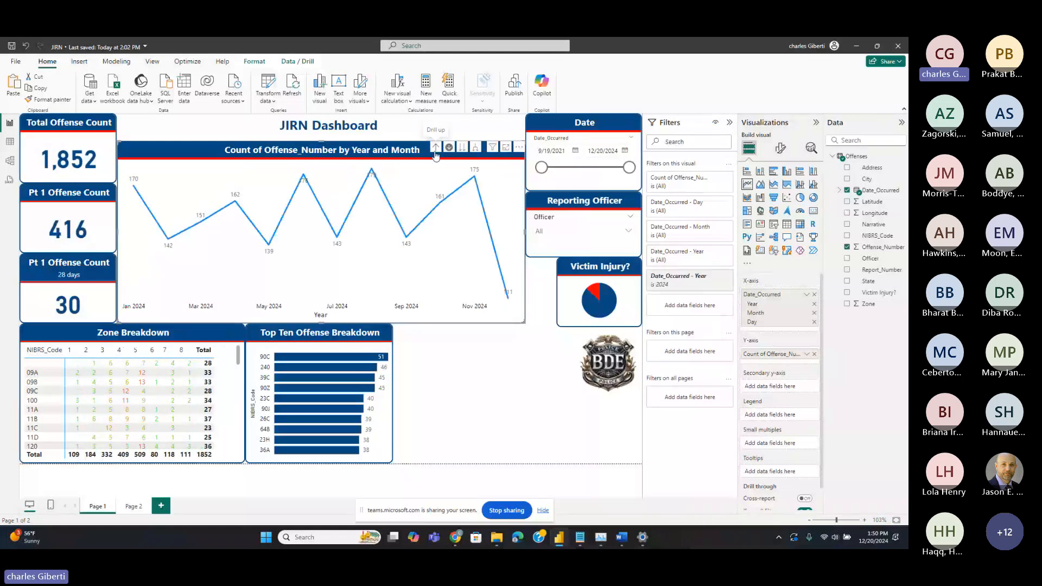
click(474, 177)
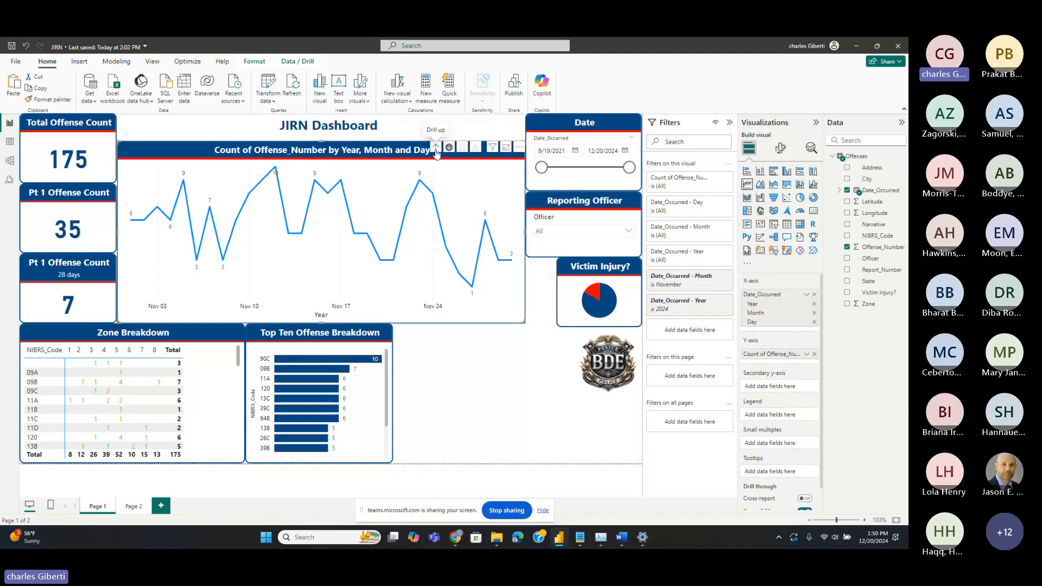
click(436, 148)
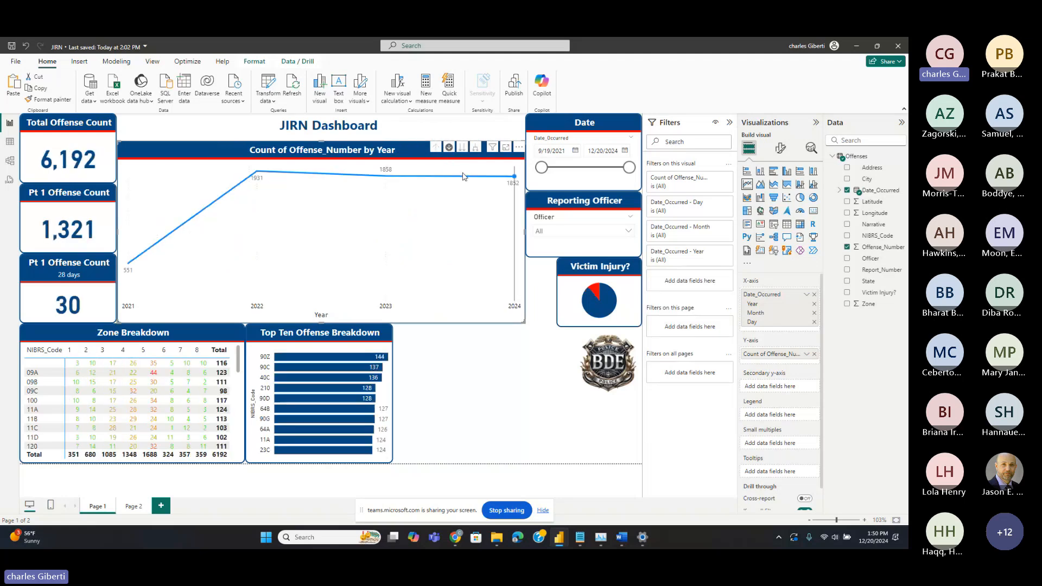
Cross-filter the page by the 2024 point with drill mode off, and clear the selection and re-enable drill mode
click(514, 177)
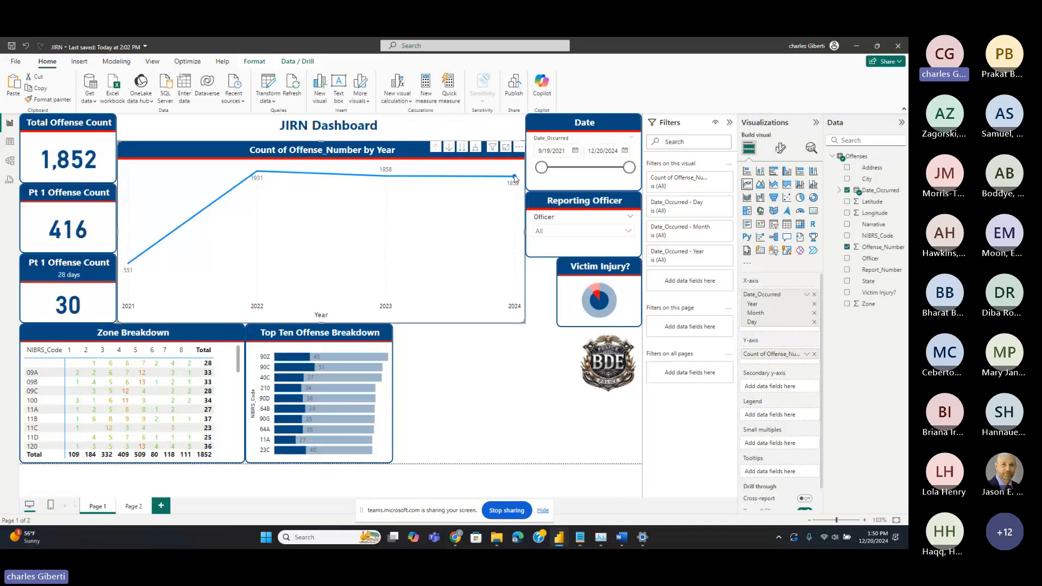
click(520, 176)
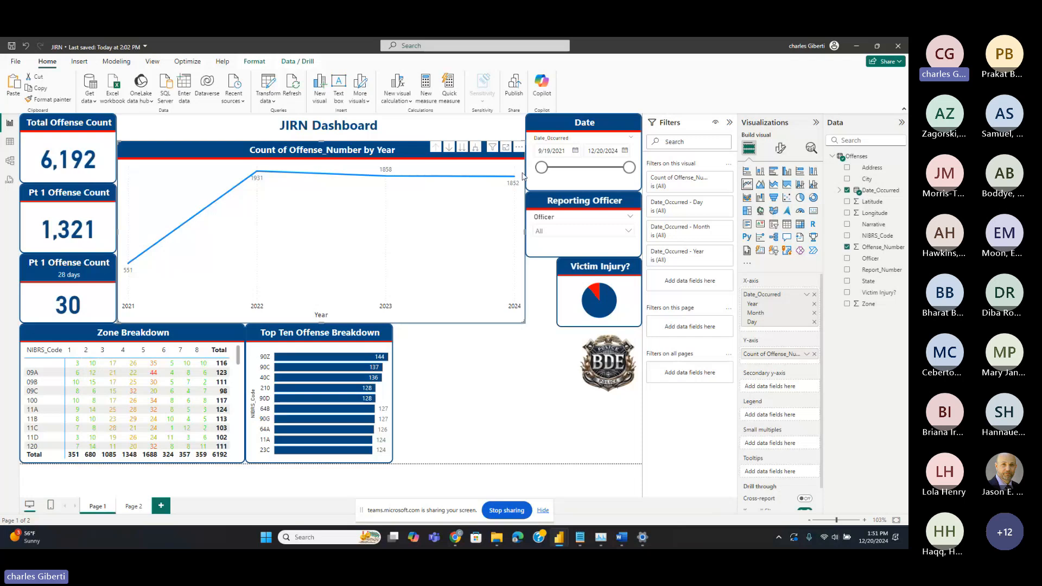
click(446, 150)
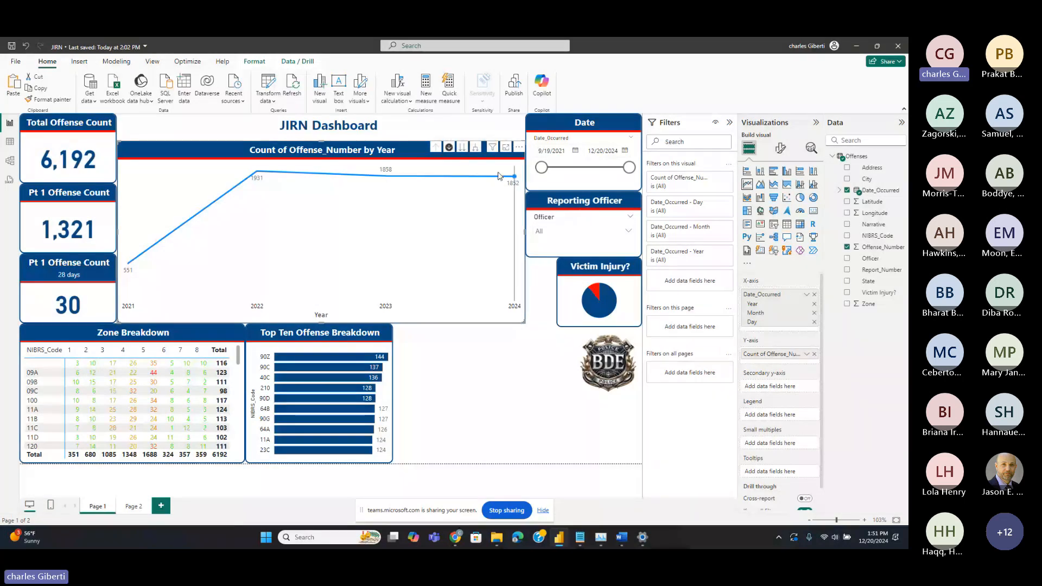
Drill the line chart into 2024's months and back up to years, and reposition the chart between the cards and slicers
mouse_move(505, 177)
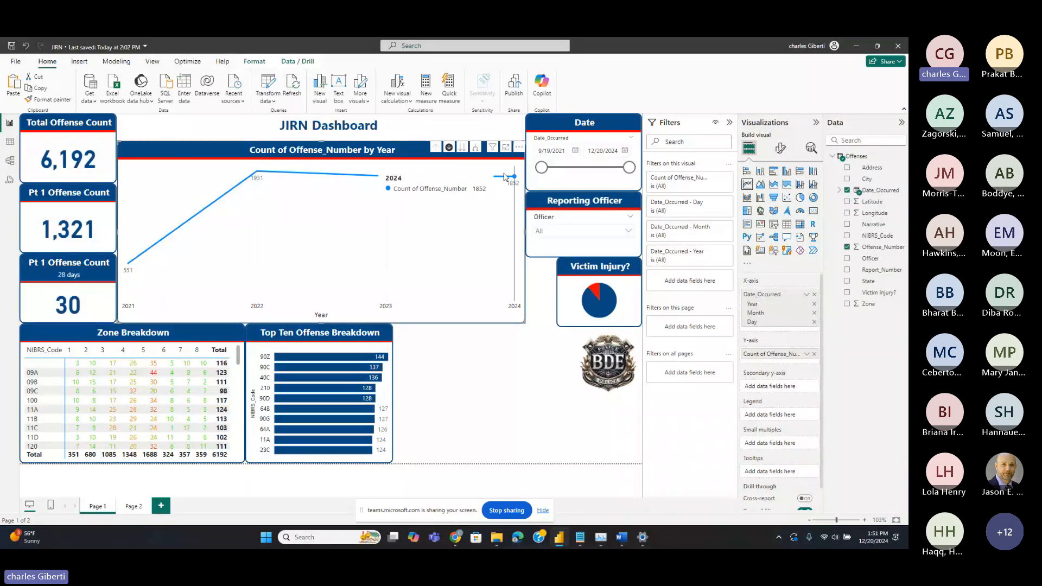
click(505, 177)
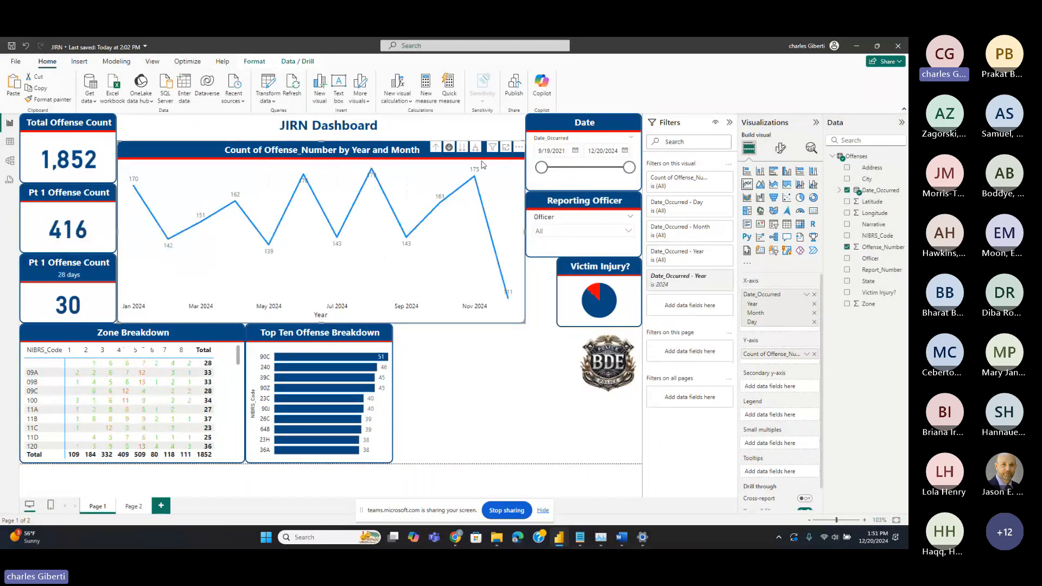
drag(482, 161, 477, 165)
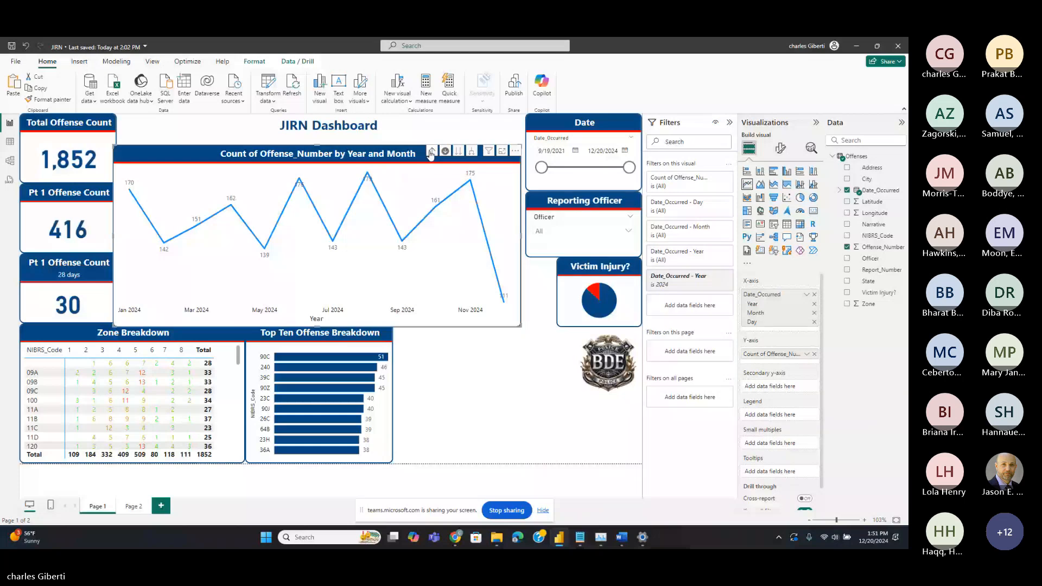
click(432, 154)
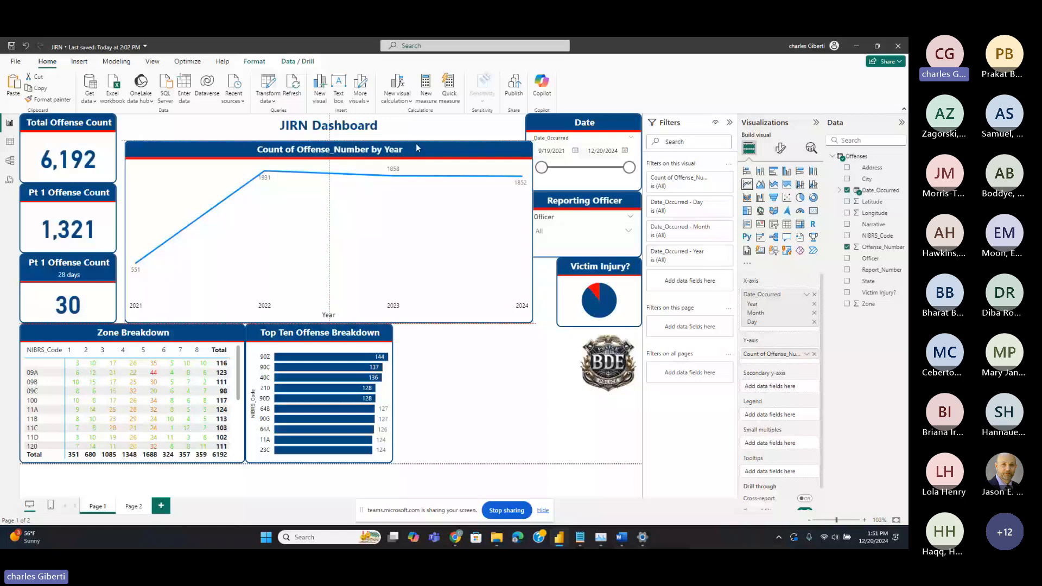
drag(416, 143, 409, 140)
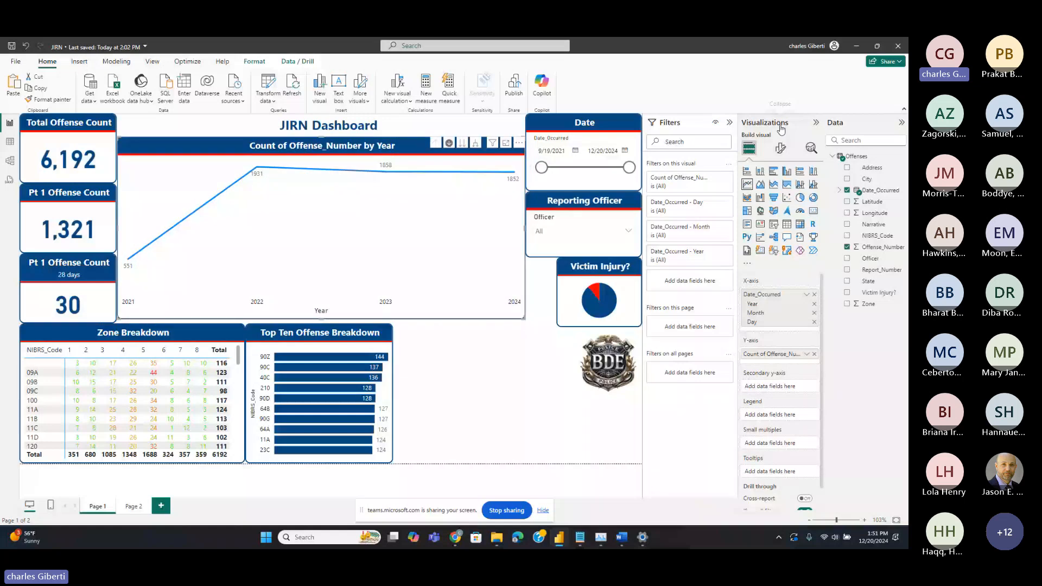
Add a trend line to the line chart from the analytics options
click(810, 149)
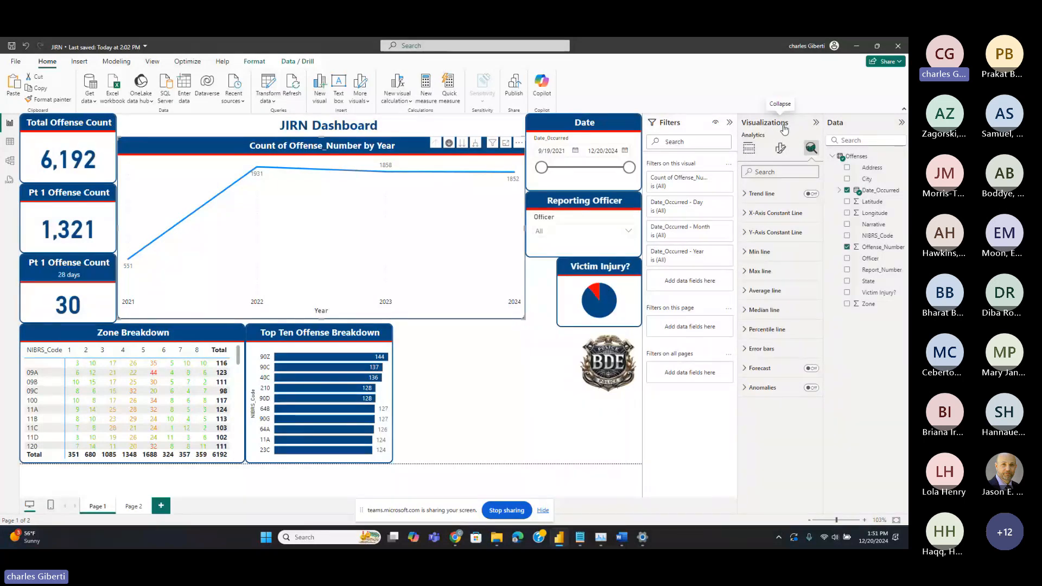
click(811, 193)
click(775, 195)
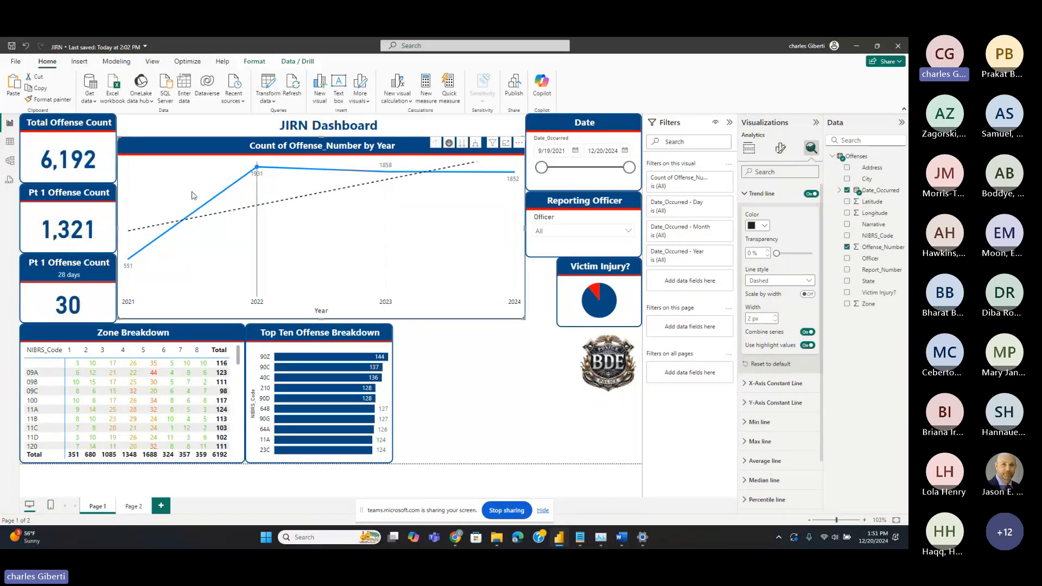
Drill into 2024 to check the trend line across its months, and return the chart to years
click(514, 177)
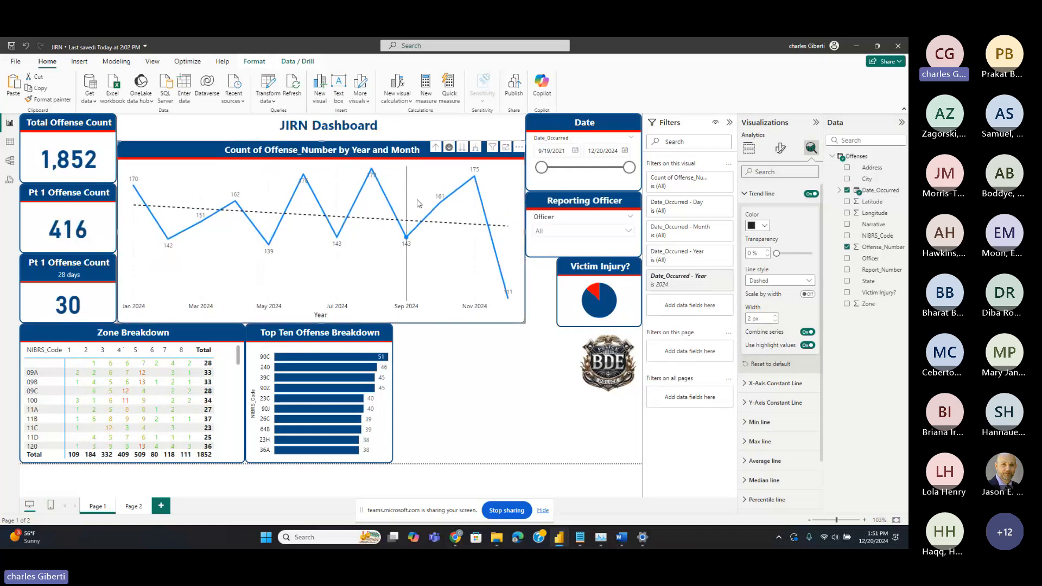
mouse_move(418, 204)
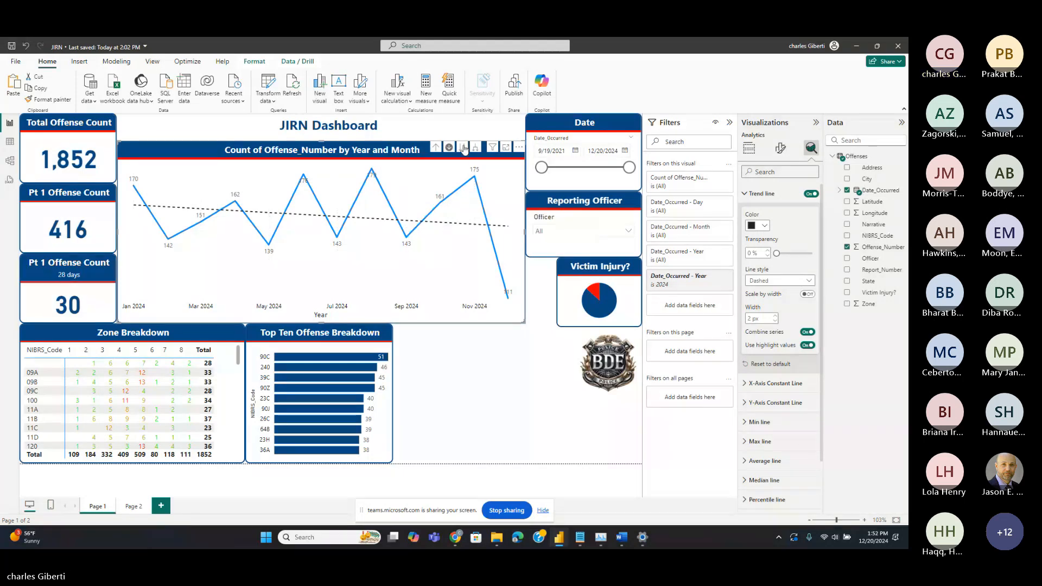
click(436, 147)
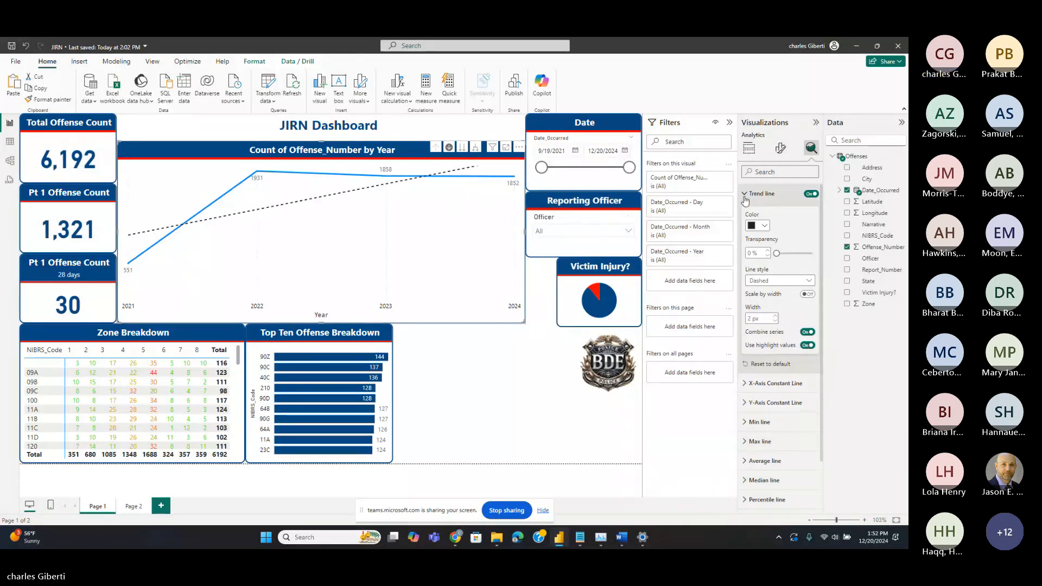
Set the trend line's color to red
click(765, 224)
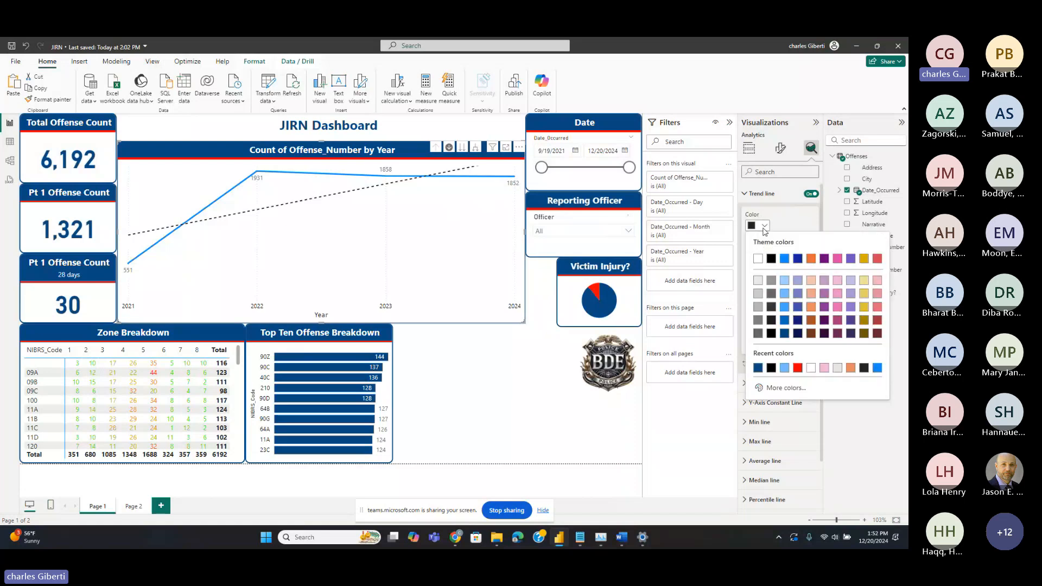
click(798, 368)
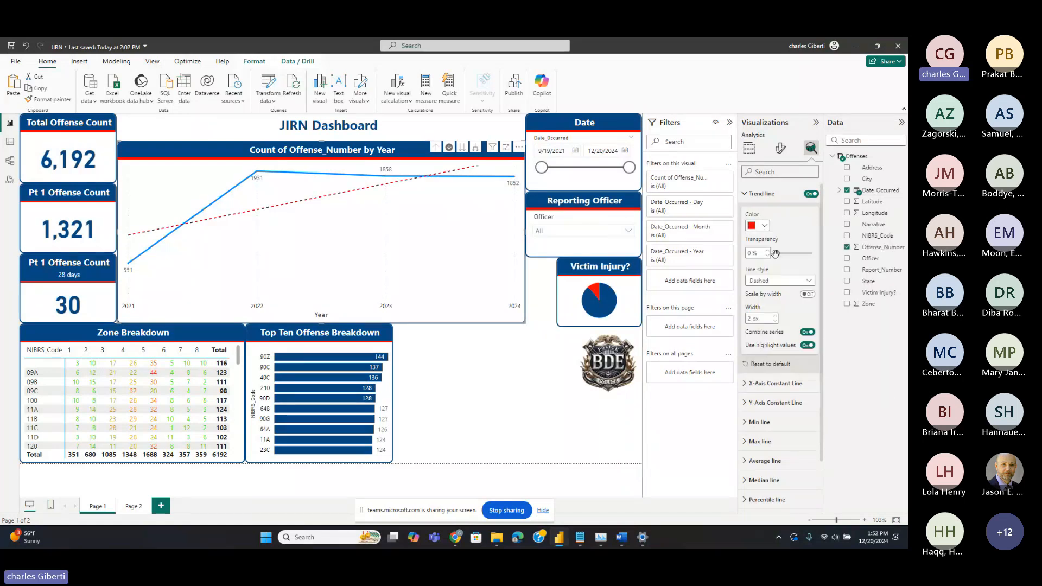
Set the trend line's style to Dotted and close its settings
click(798, 281)
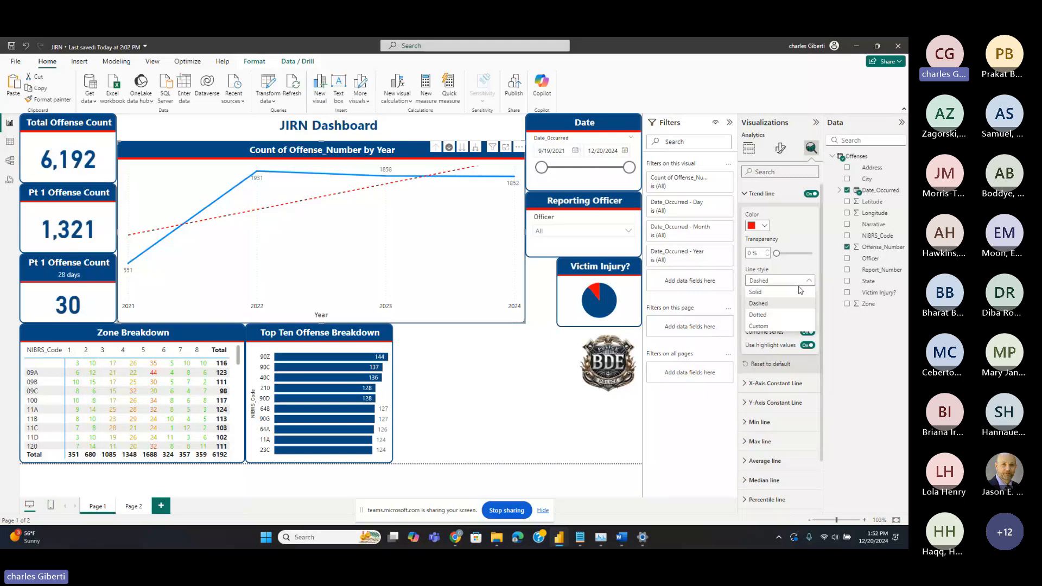
click(781, 293)
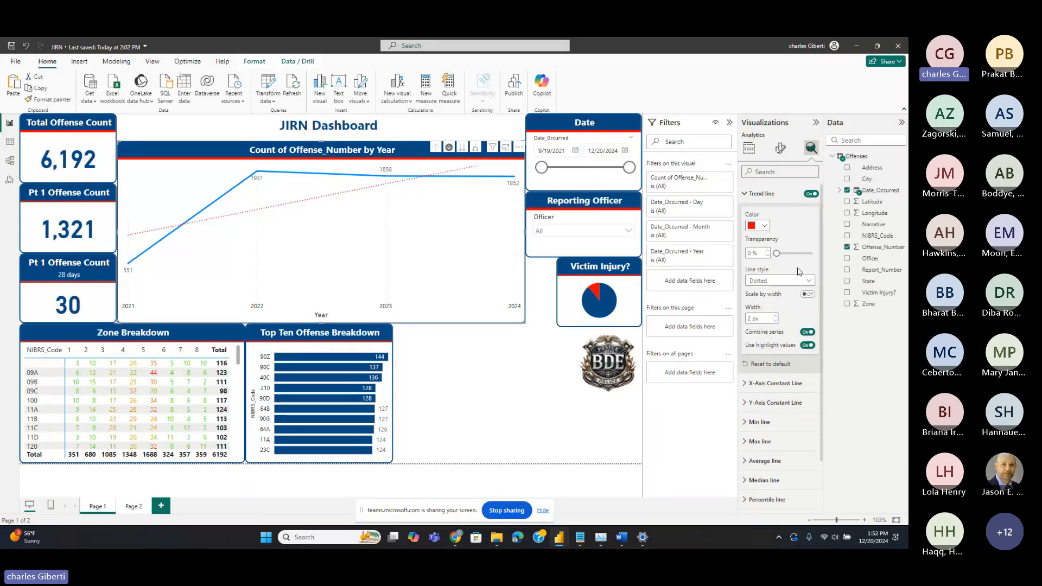
click(760, 193)
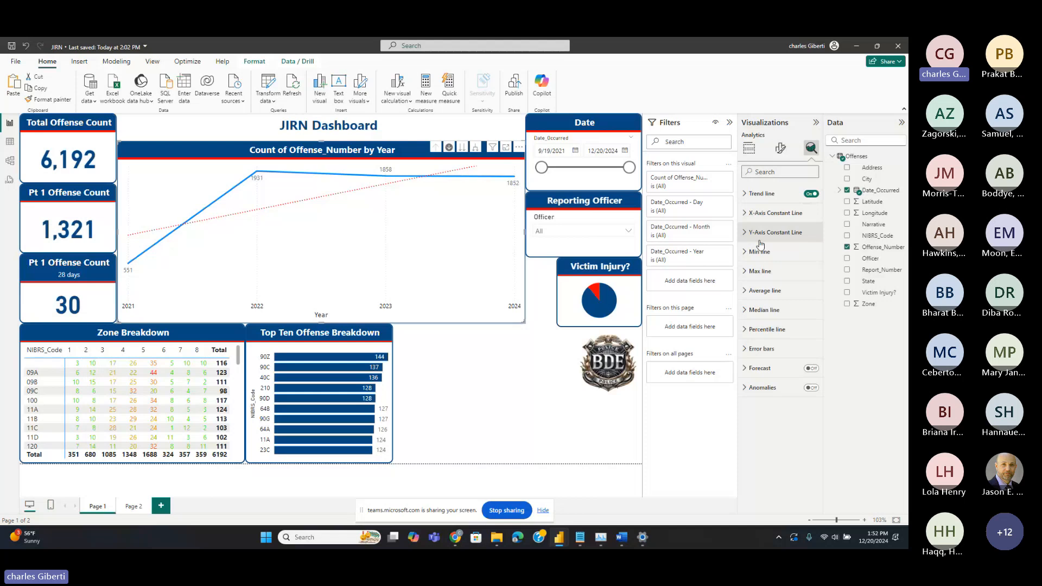
click(764, 291)
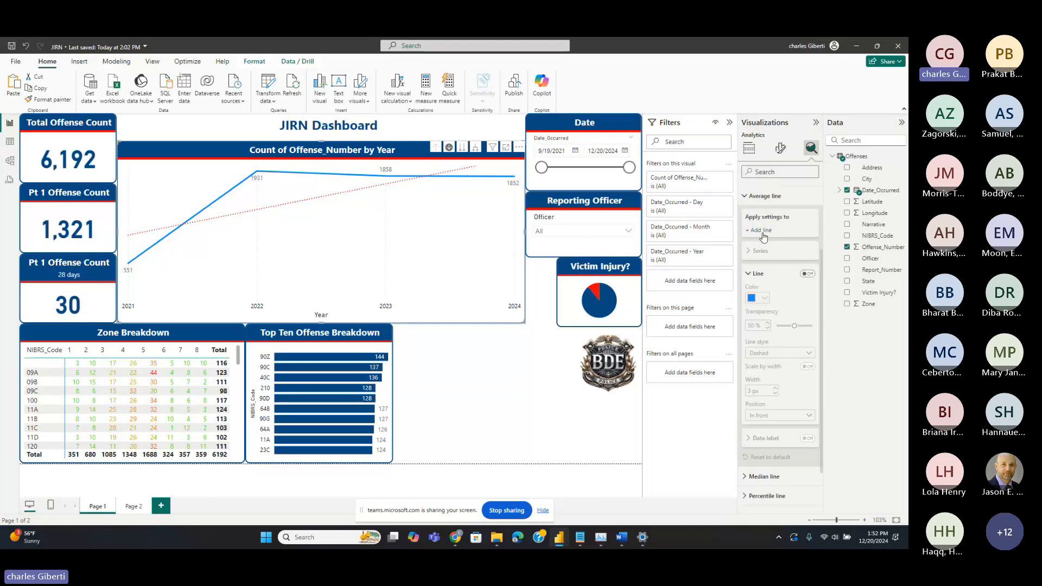
click(762, 230)
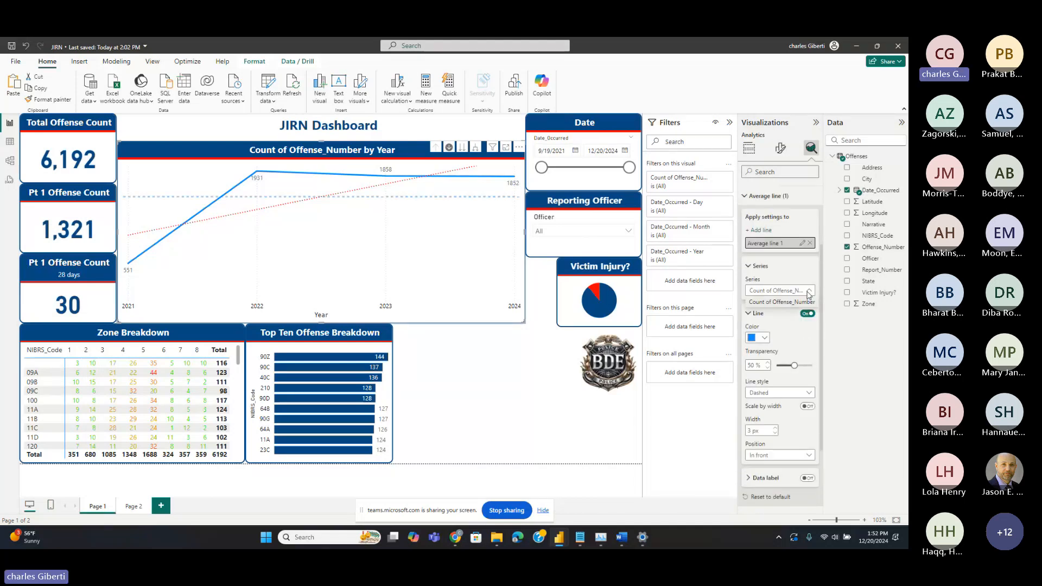
click(747, 196)
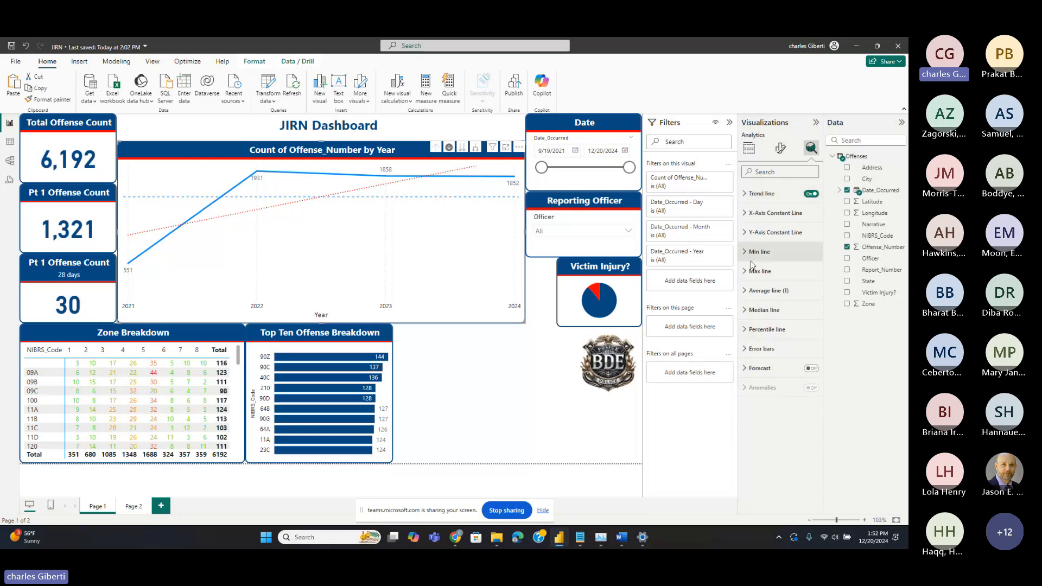
click(752, 293)
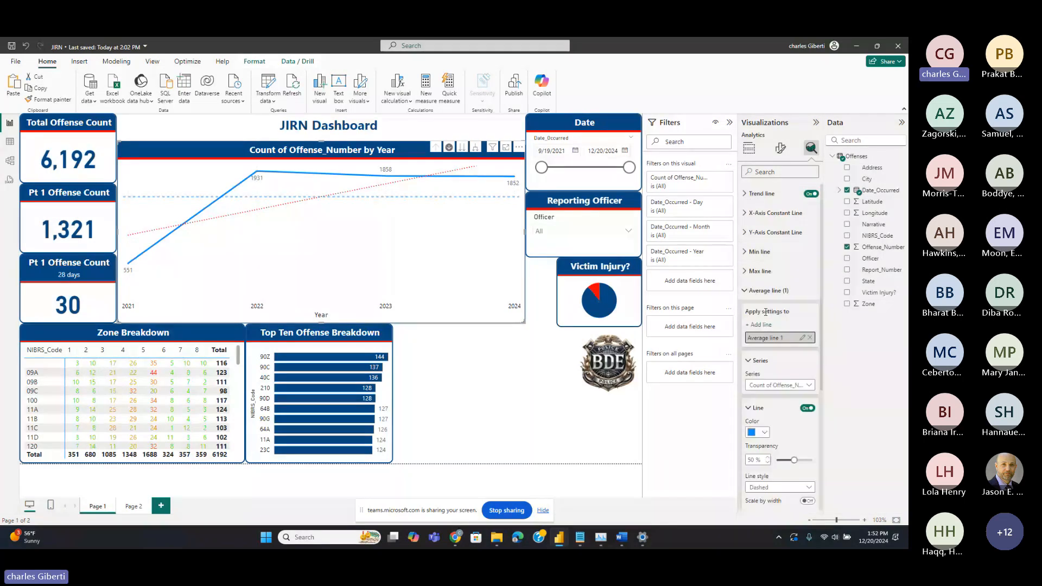
click(810, 338)
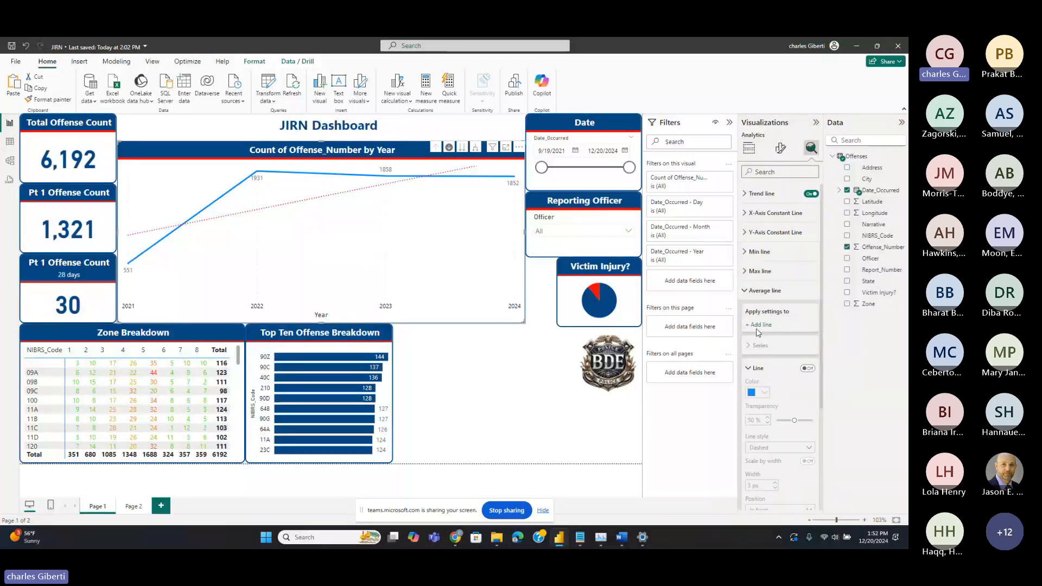
Add an average line to the line chart, based on the Count of Offense_Number series
scroll(759, 326, down, 3)
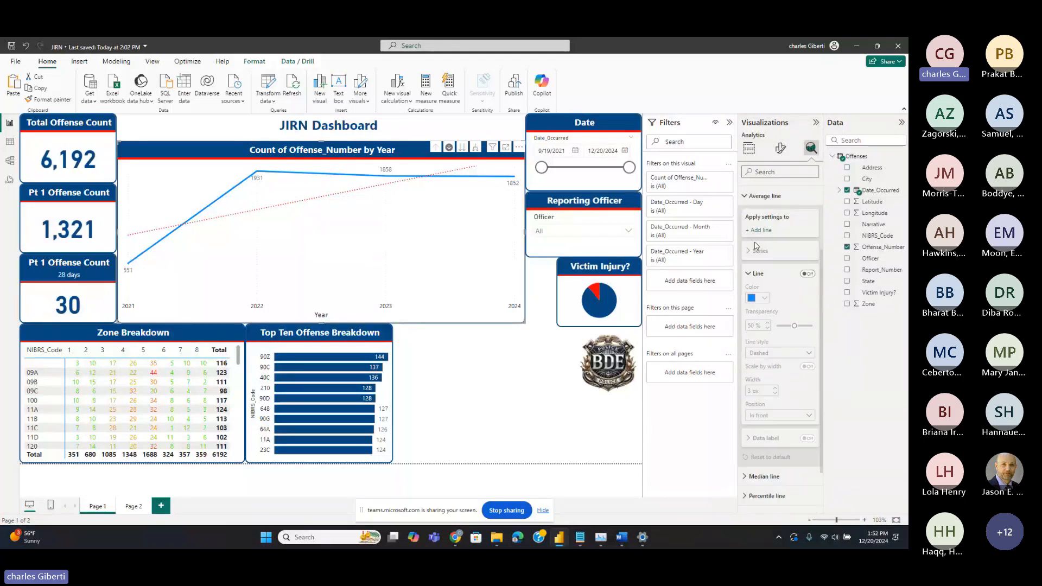
click(759, 230)
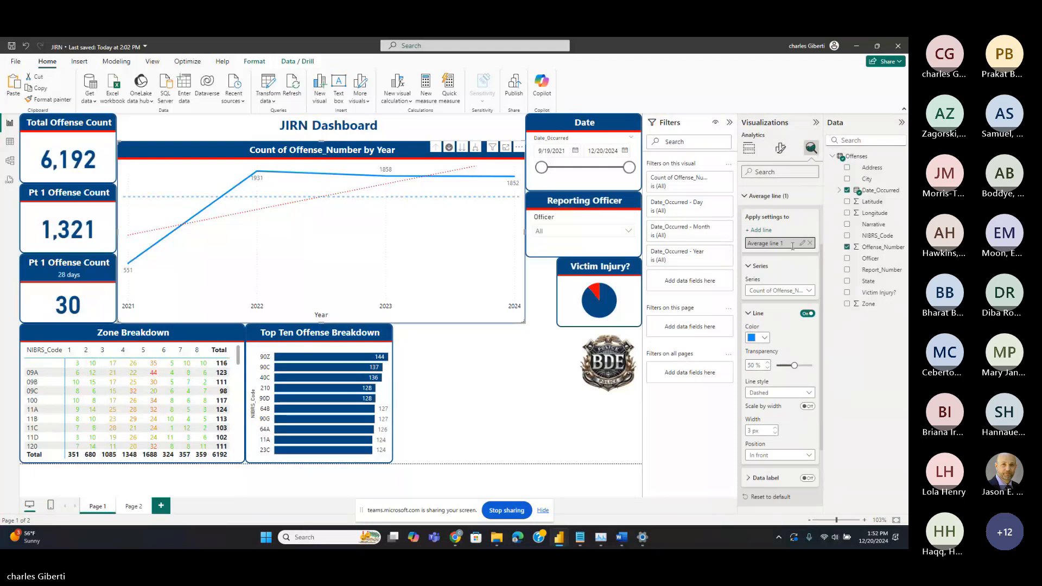
click(810, 292)
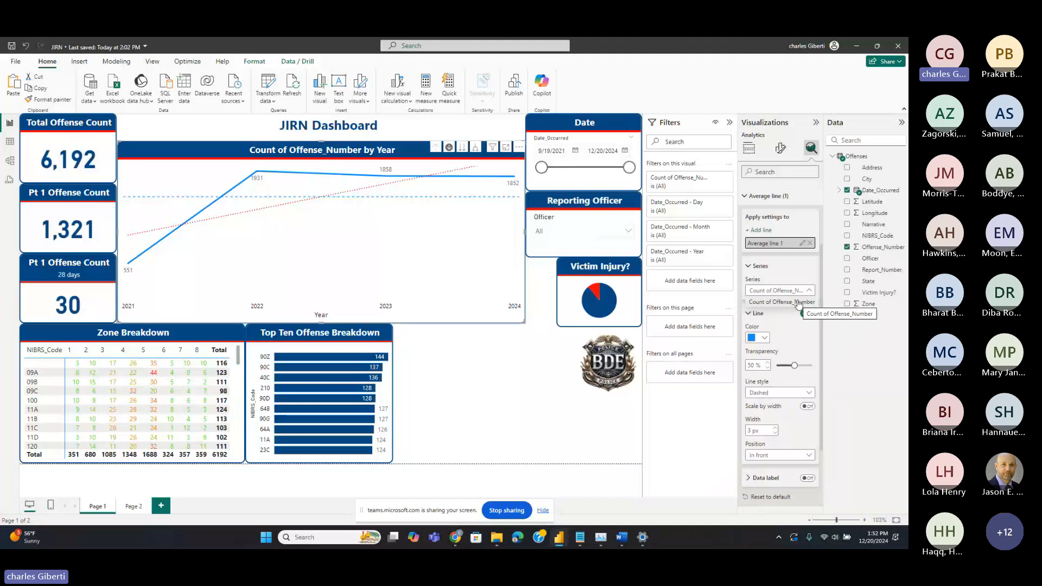
click(798, 302)
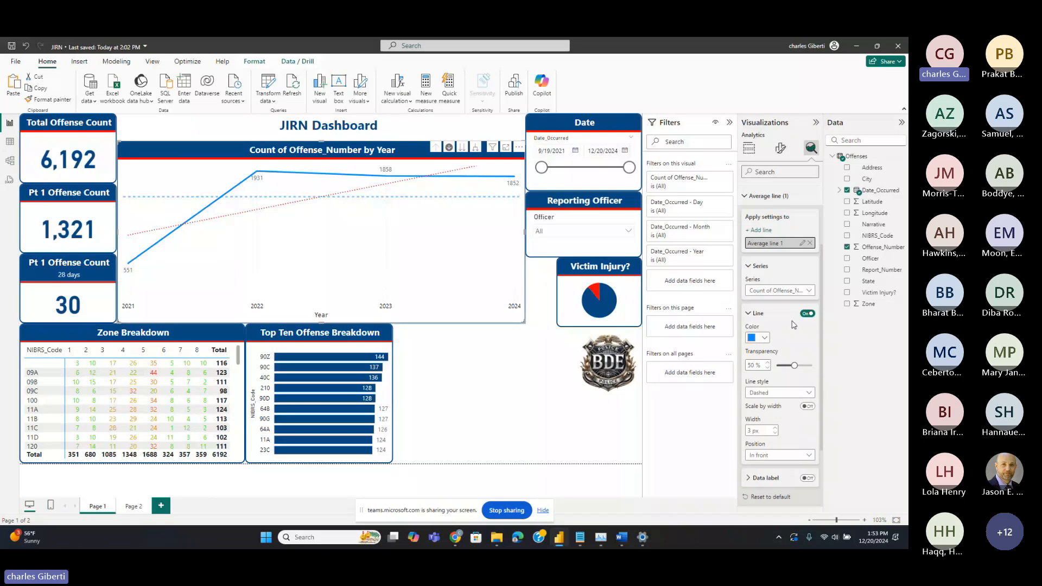
Set the average line's color to orange and turn on its data label
scroll(784, 296, down, 2)
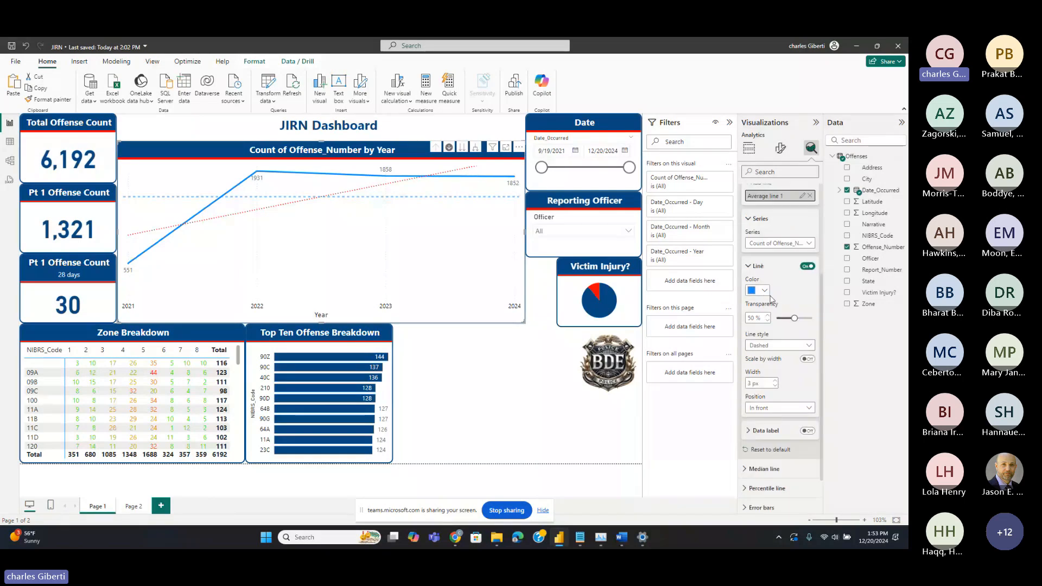
click(764, 292)
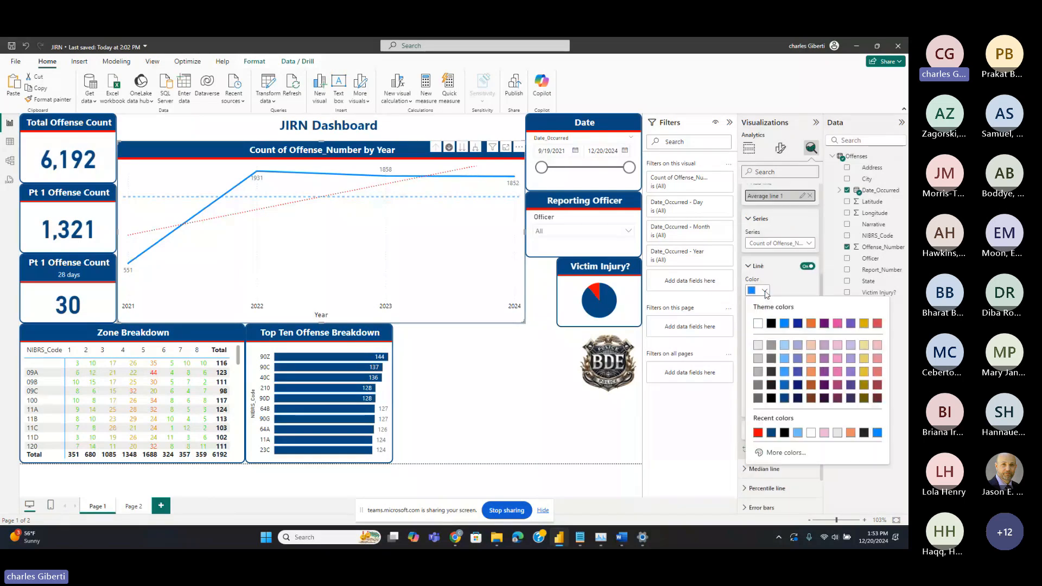
click(811, 373)
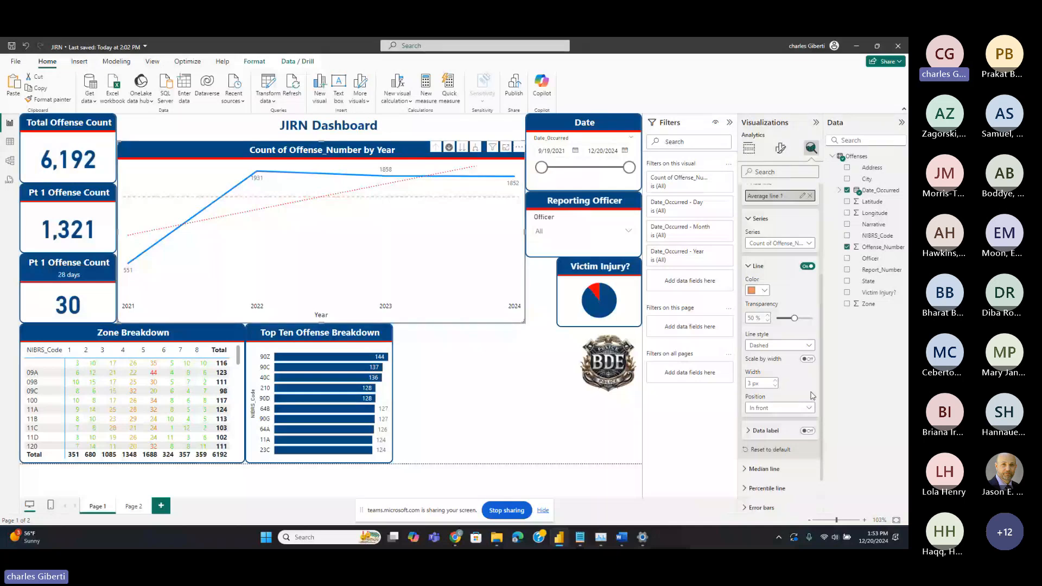
click(809, 431)
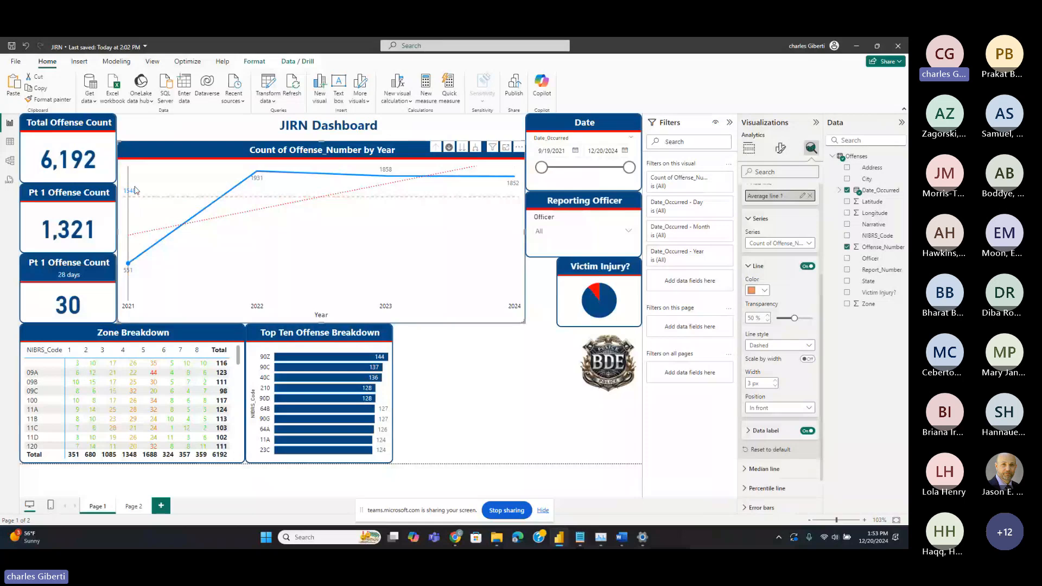
Drill into 2024 and its November days to check the average line and its label, and return the chart to years
mouse_move(141, 196)
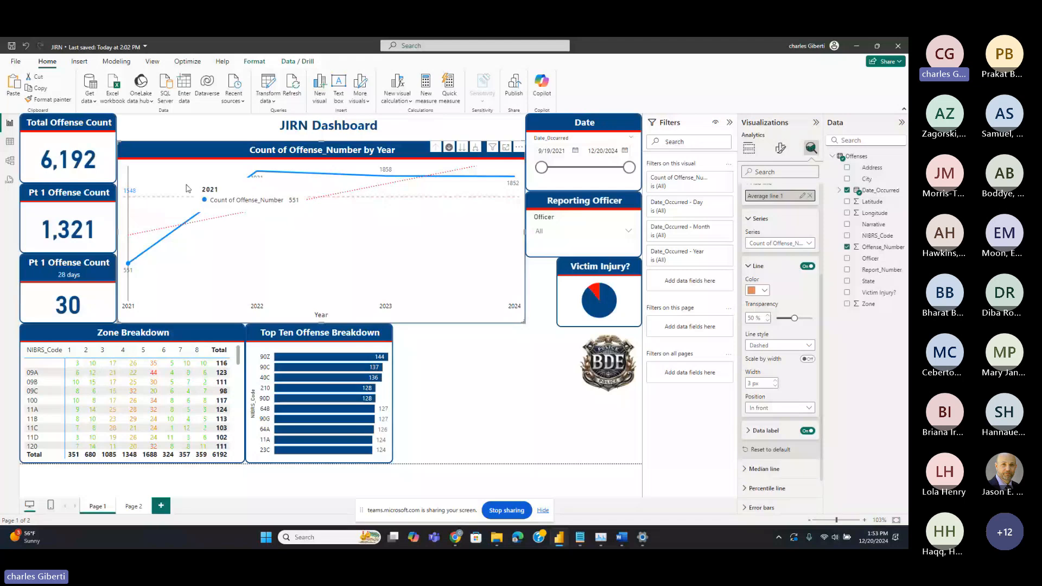
click(451, 190)
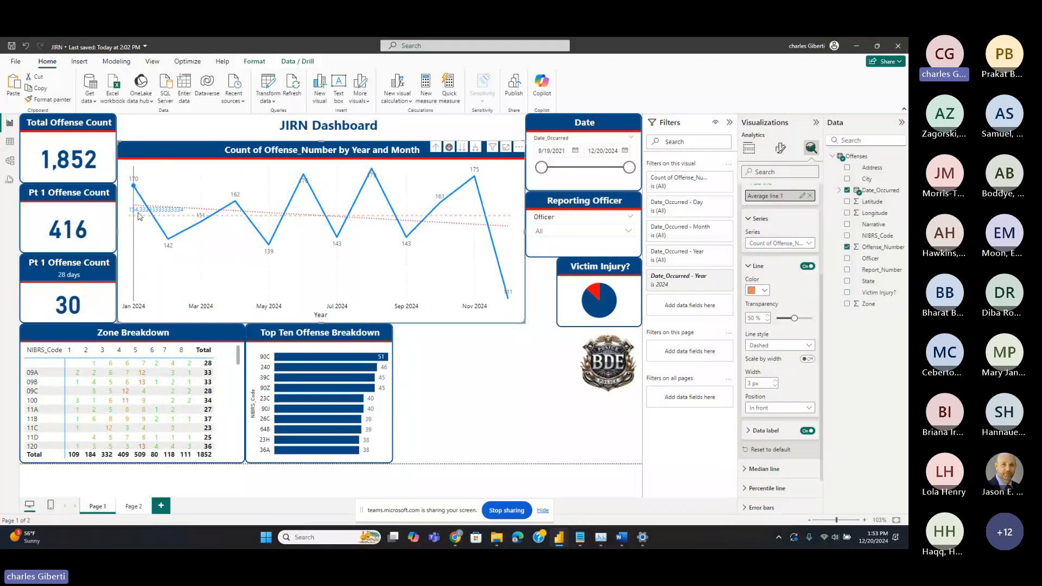
click(476, 179)
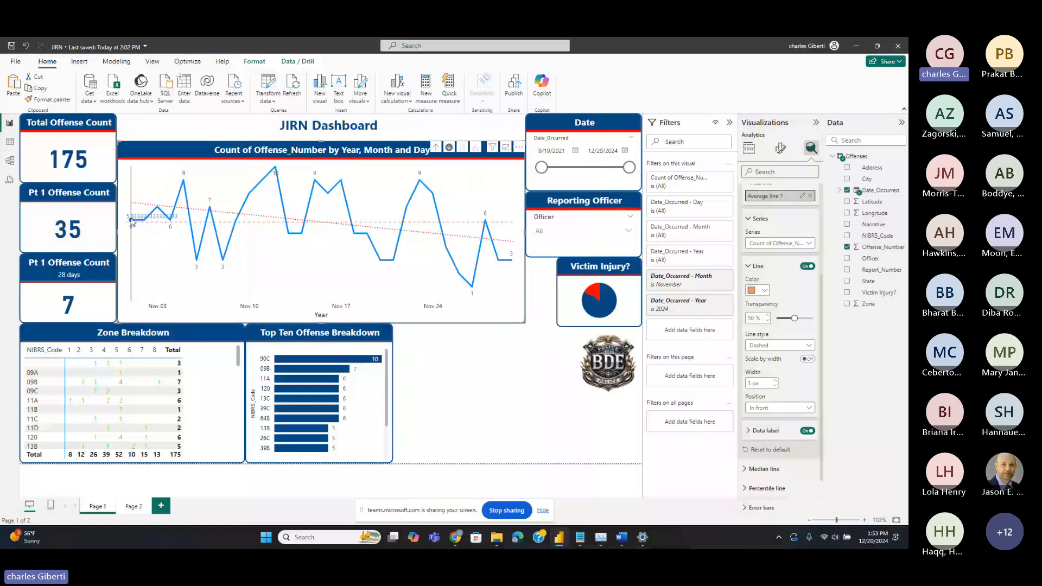
click(437, 148)
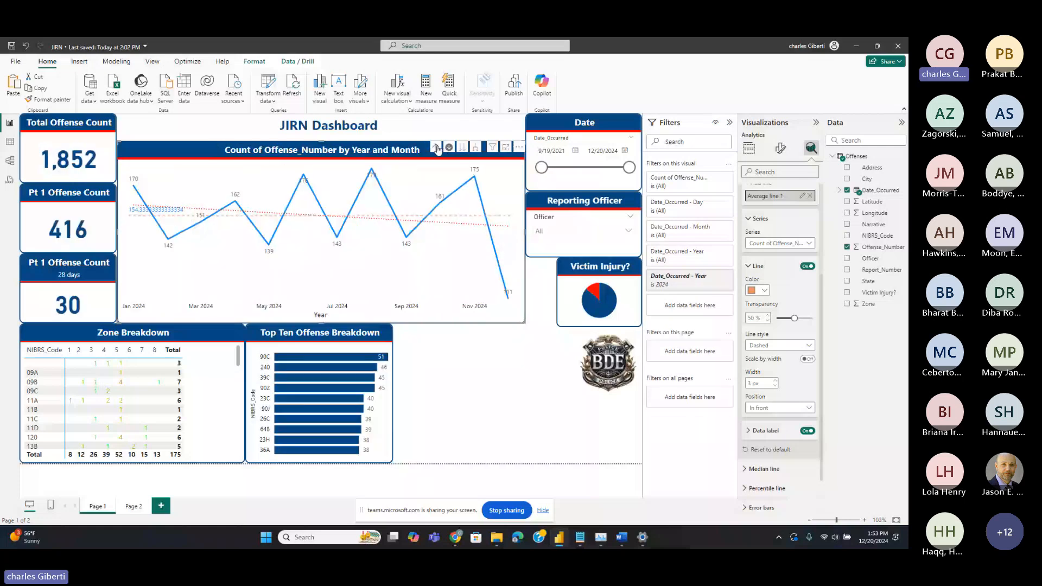
click(437, 148)
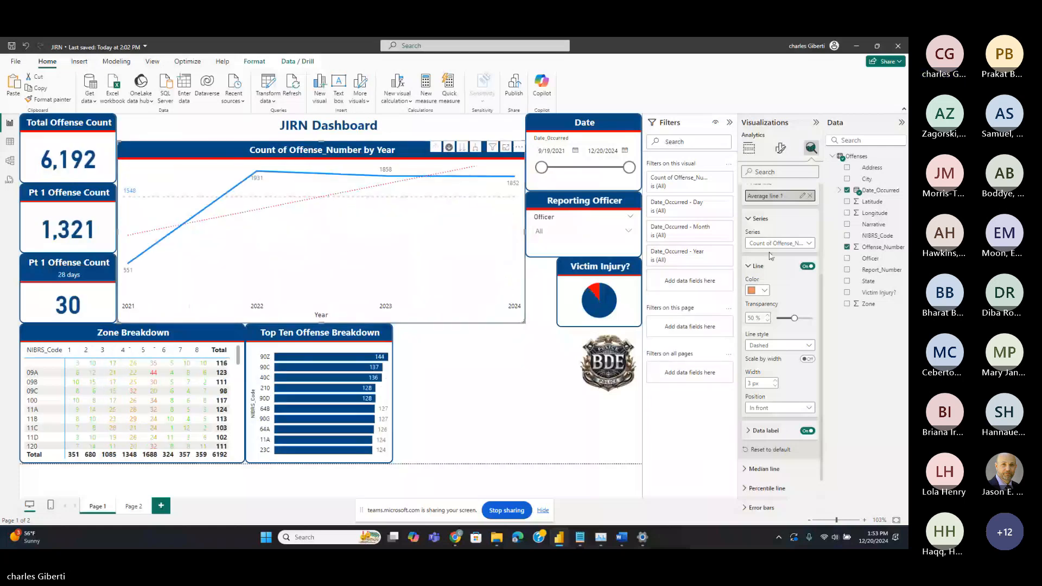
Turn on the forecast for the line chart and expand its options
click(754, 218)
scroll(753, 263, up, 3)
click(753, 268)
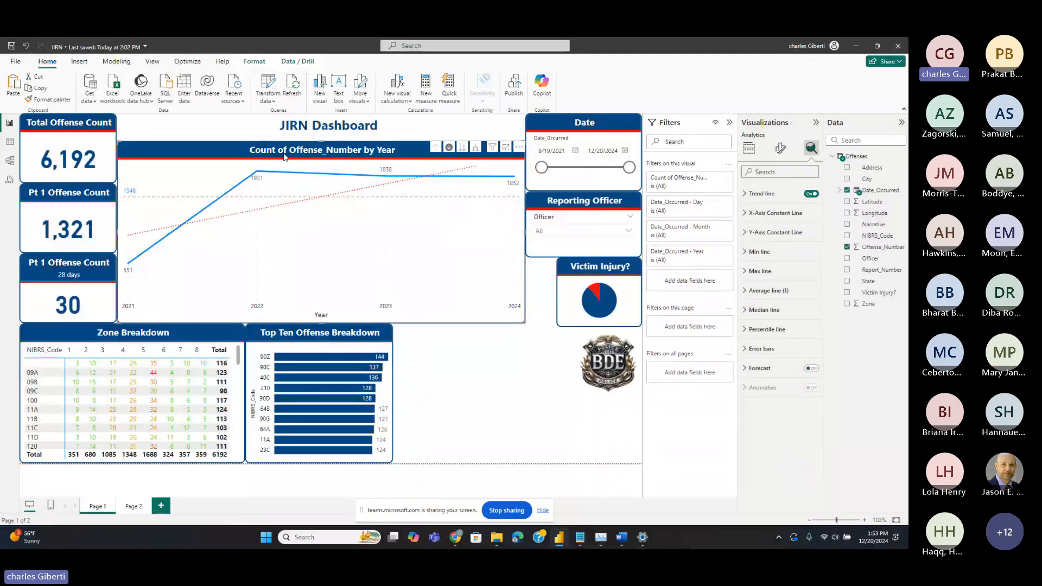
click(810, 369)
click(756, 375)
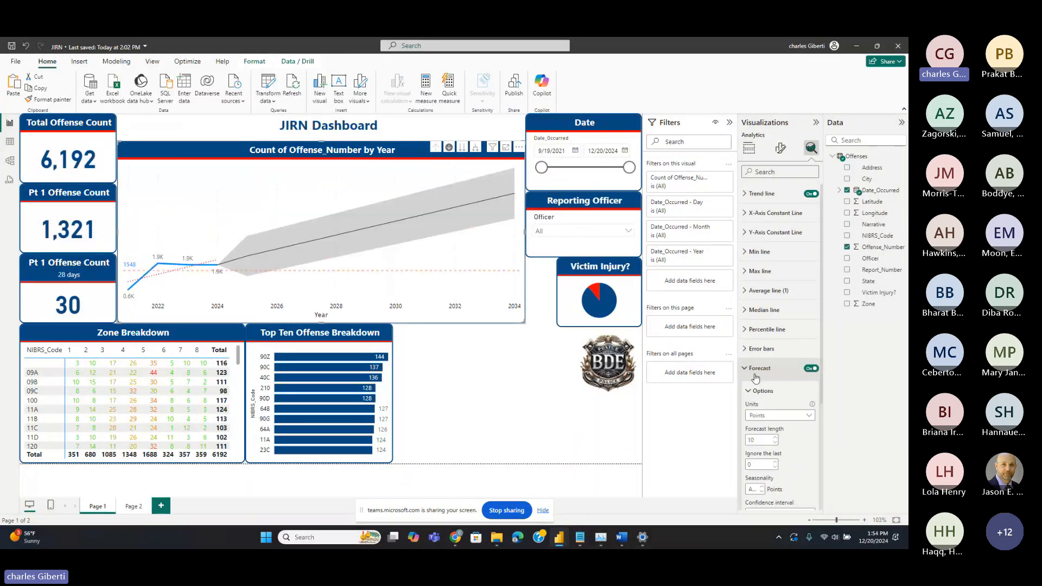
scroll(757, 377, down, 5)
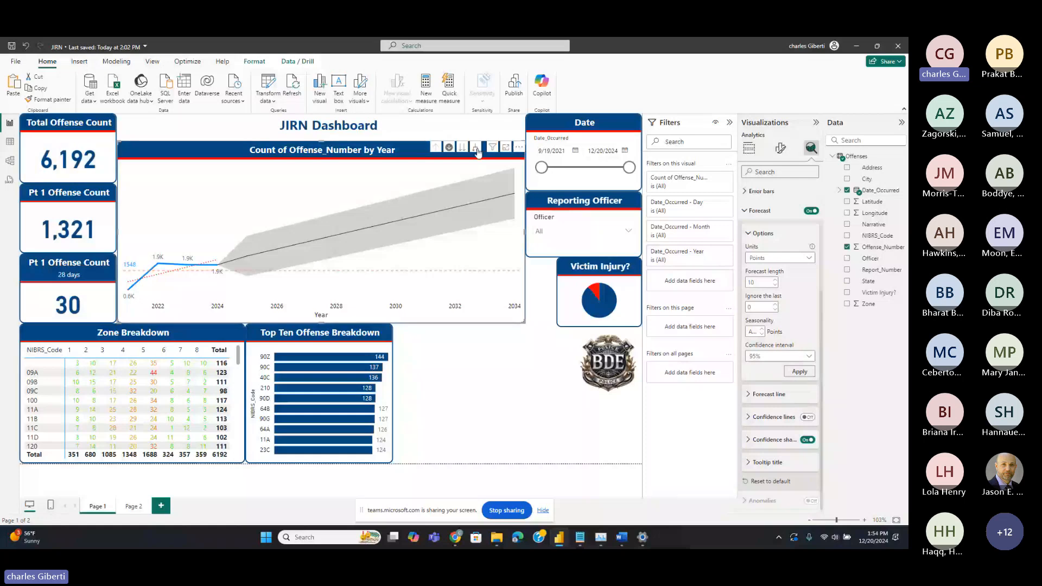
Expand the line chart to all months and days to examine the forecast at each level, and return it to years
click(475, 149)
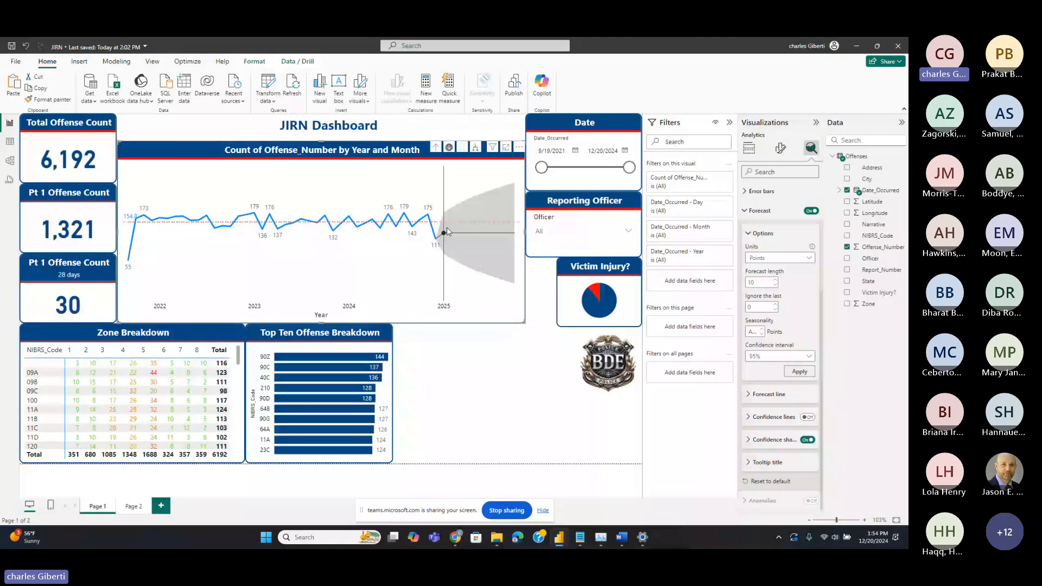
mouse_move(446, 230)
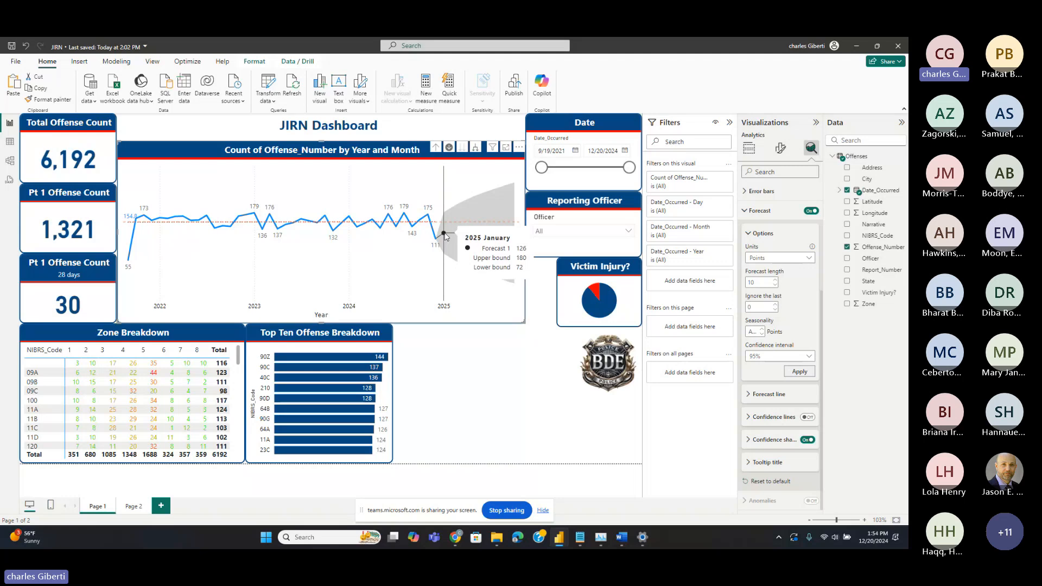
click(475, 148)
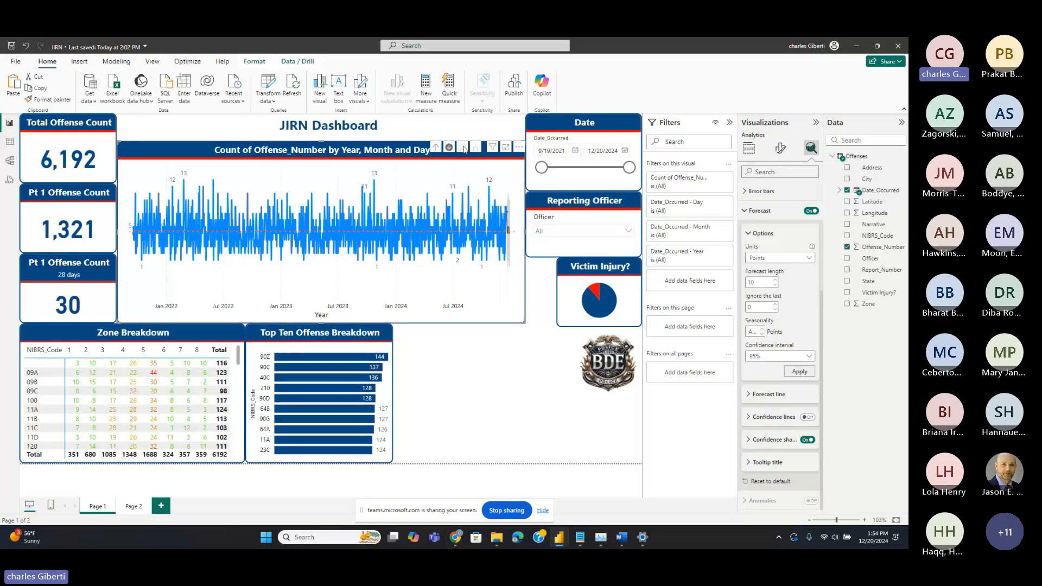
click(435, 148)
click(435, 149)
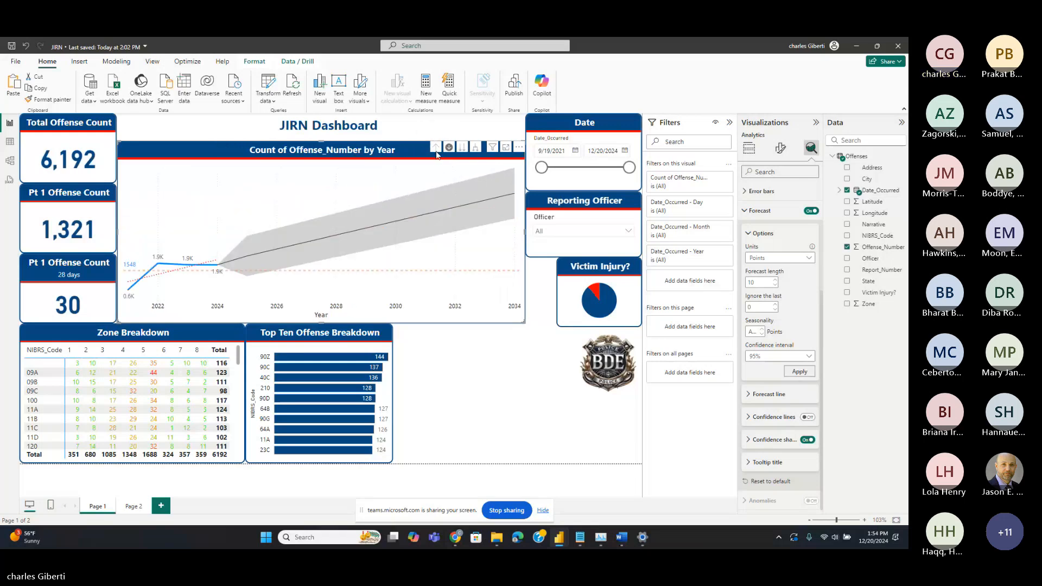
Drill down to the days of December 2024 to examine the daily forecast, close the forecast settings, and return the chart to years
click(218, 268)
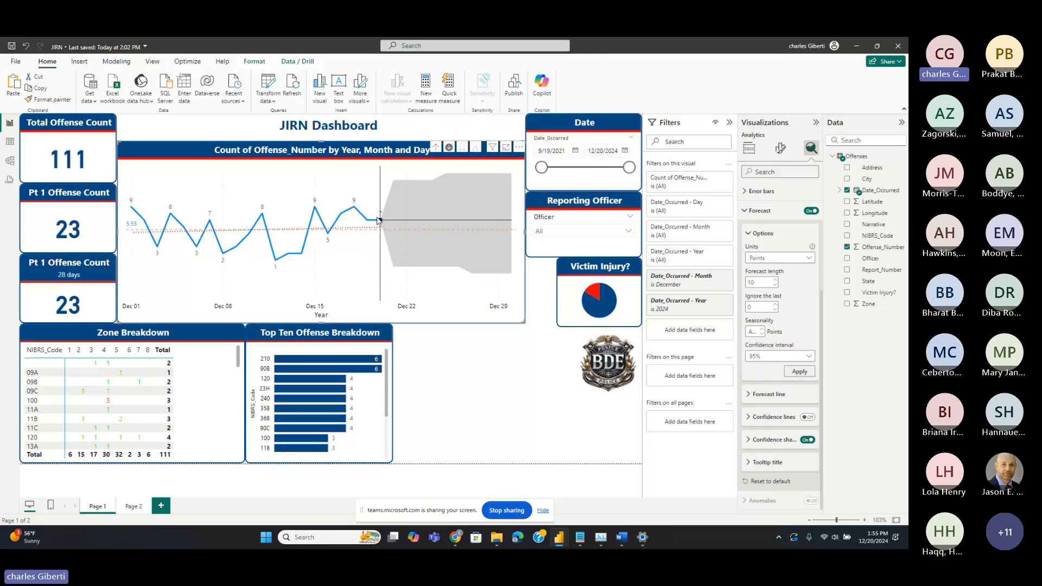
mouse_move(396, 221)
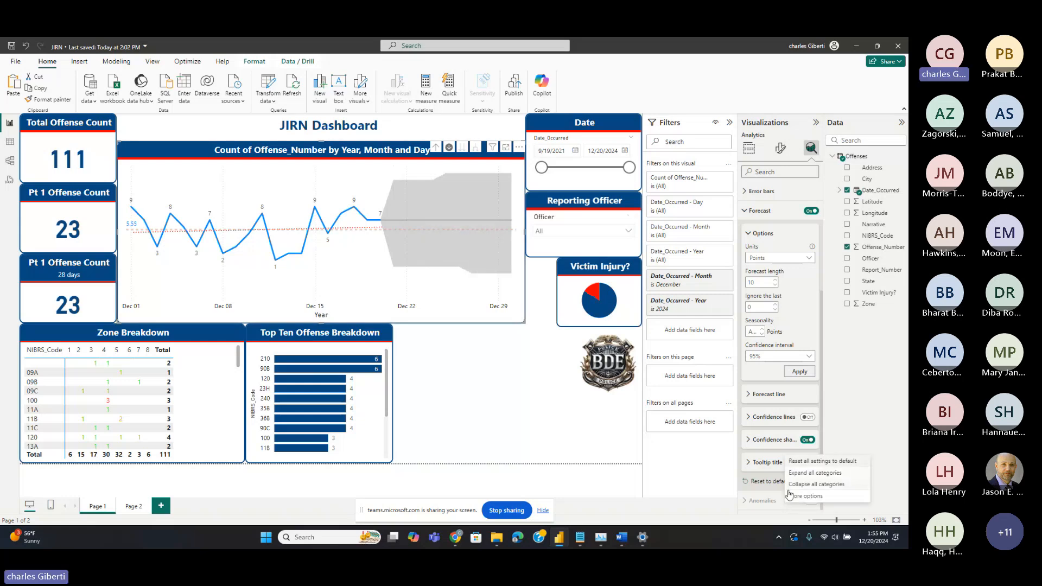
click(759, 233)
click(748, 348)
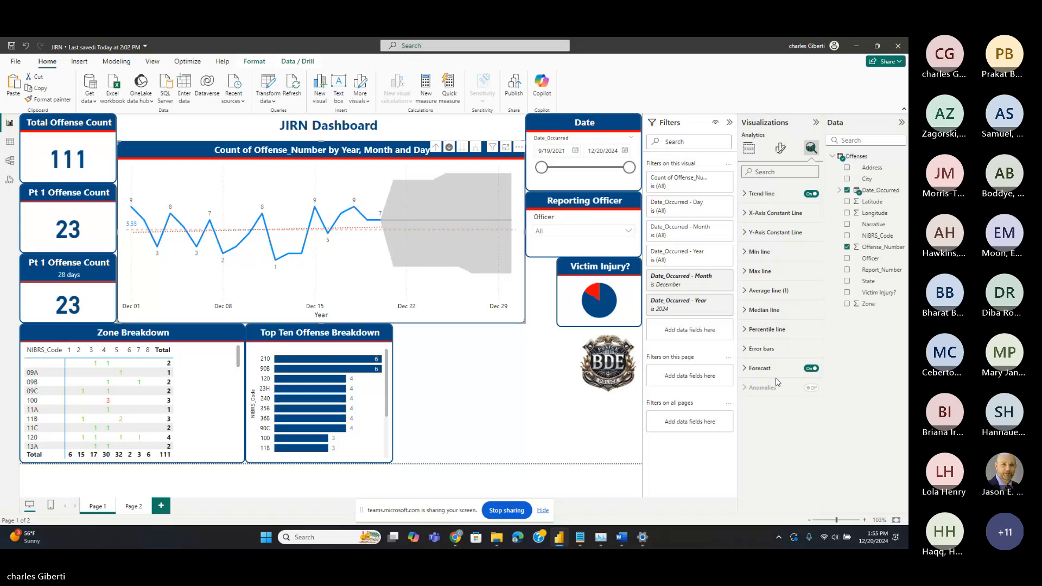
click(435, 151)
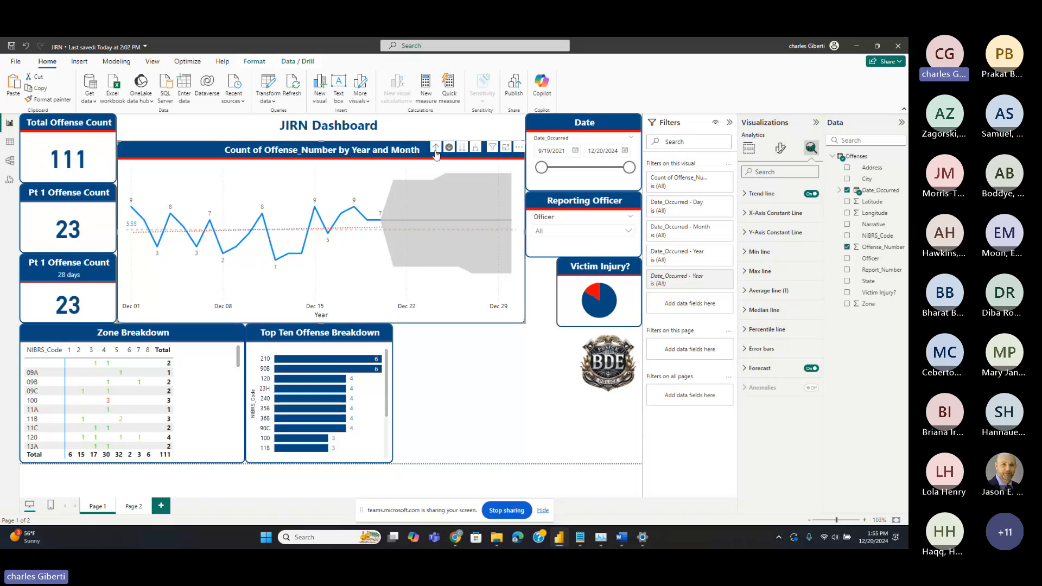
click(436, 150)
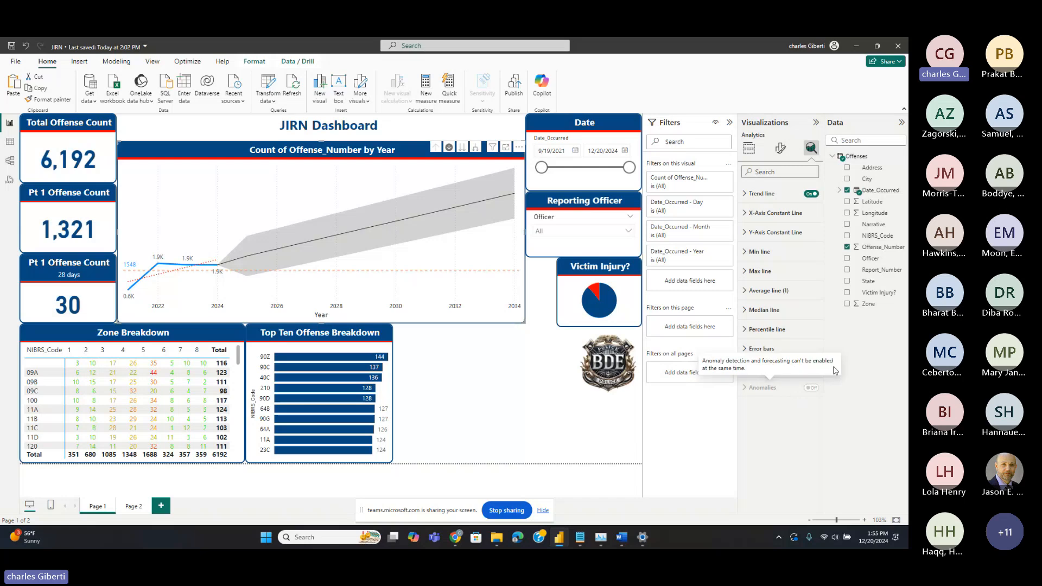
Turn off the line chart's forecast and expand the chart to the month level
click(811, 368)
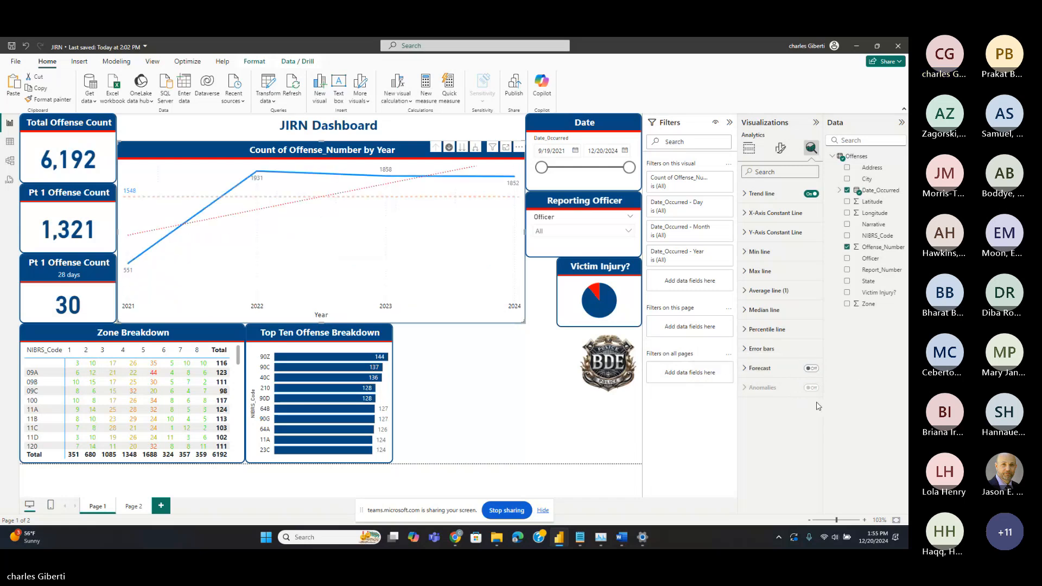
click(475, 147)
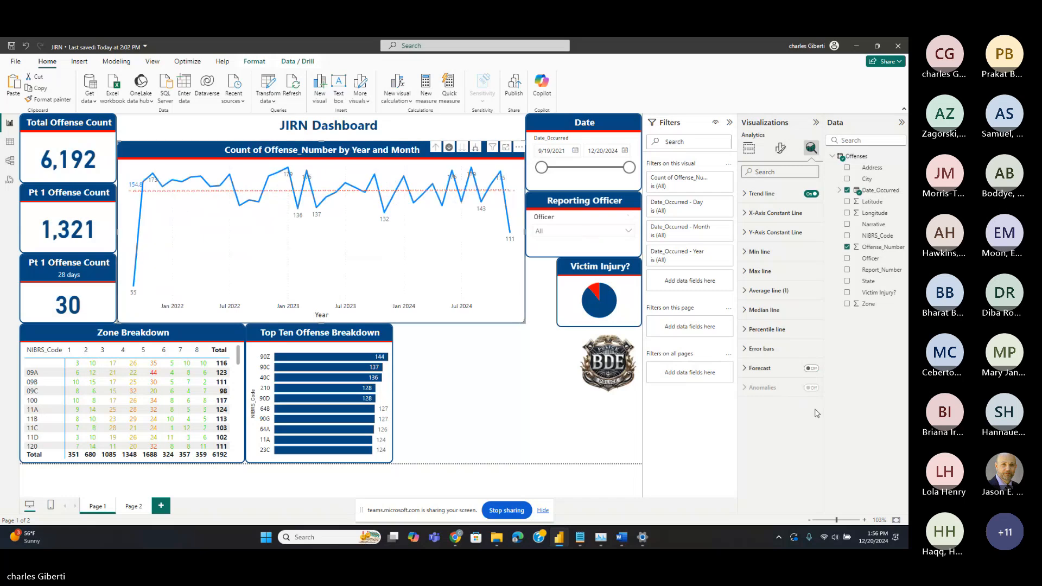
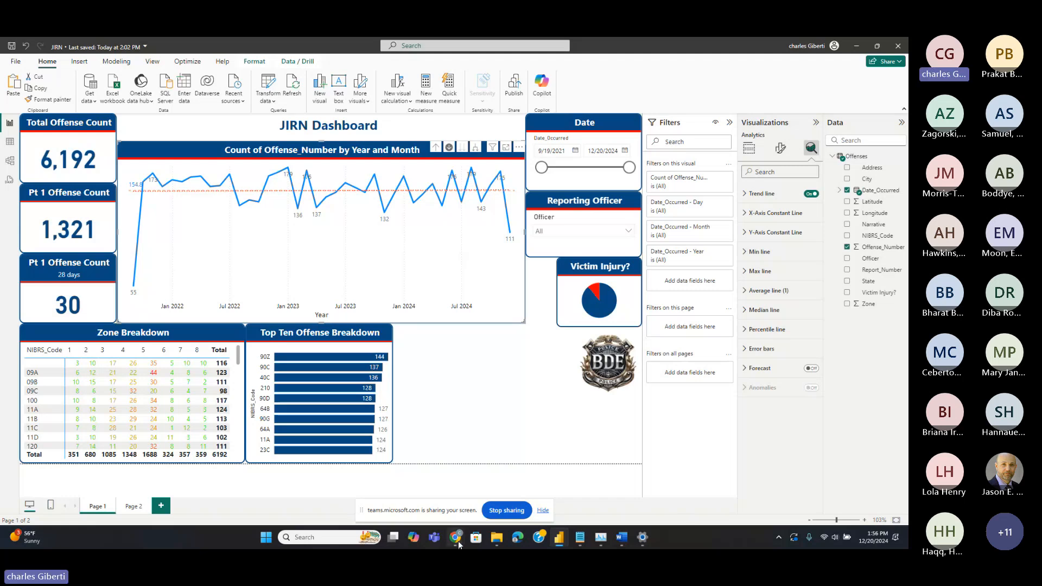
Switch to the Teams meeting in Chrome, read the question in the meeting chat, and return to the JIRN report in Power BI
click(457, 538)
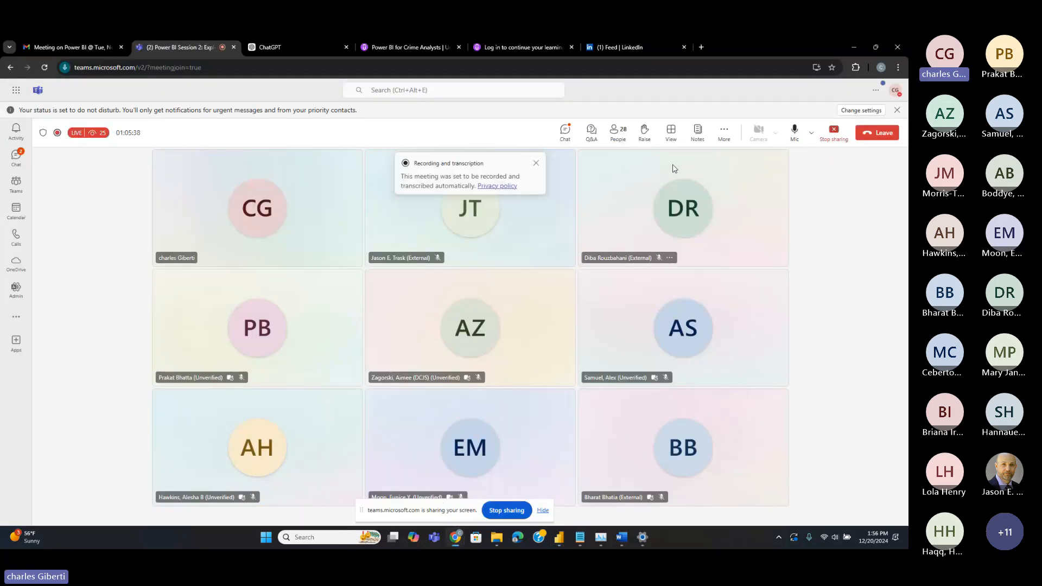
click(567, 138)
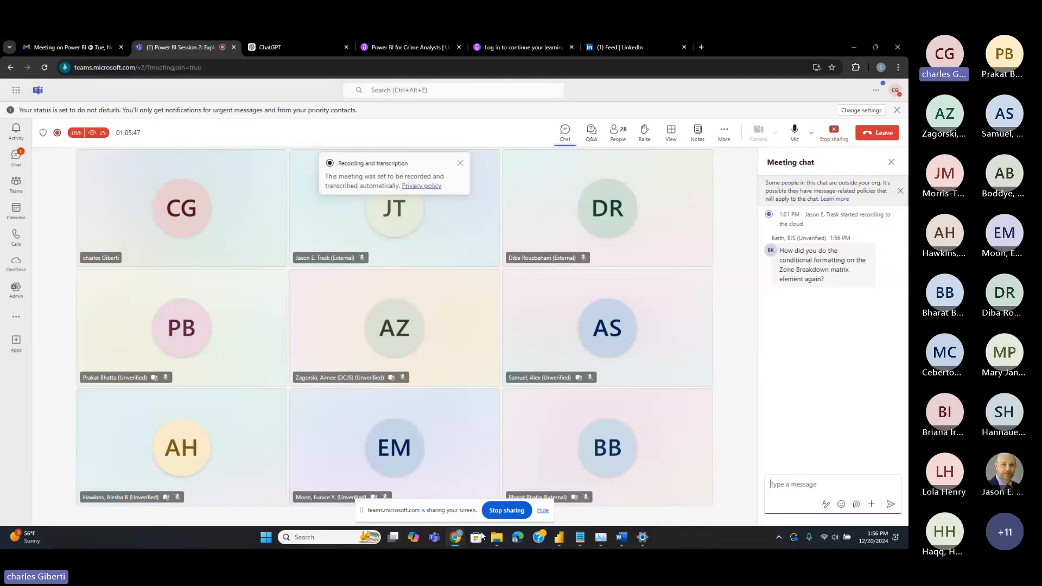
mouse_move(559, 537)
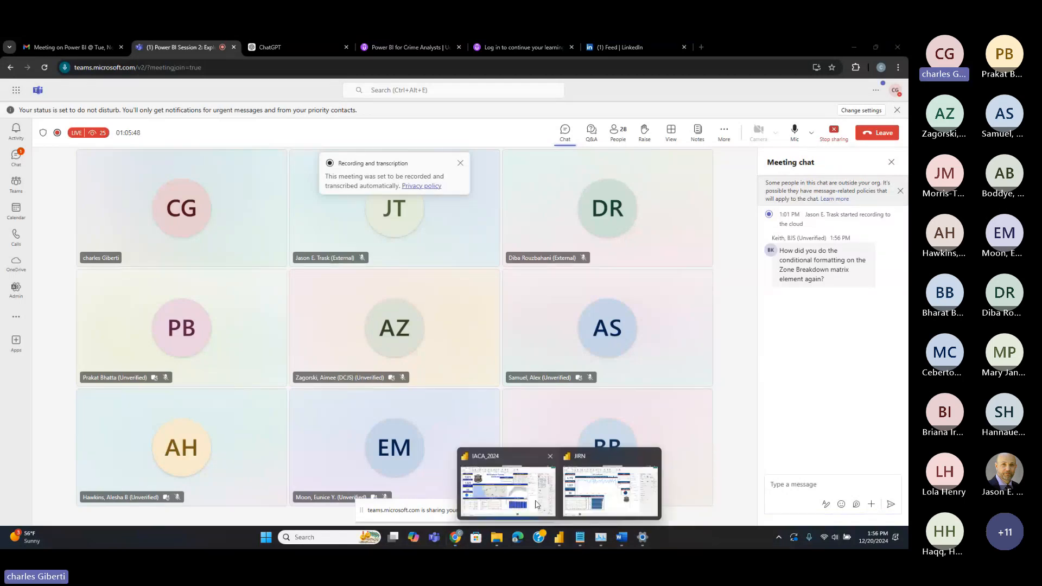
click(611, 488)
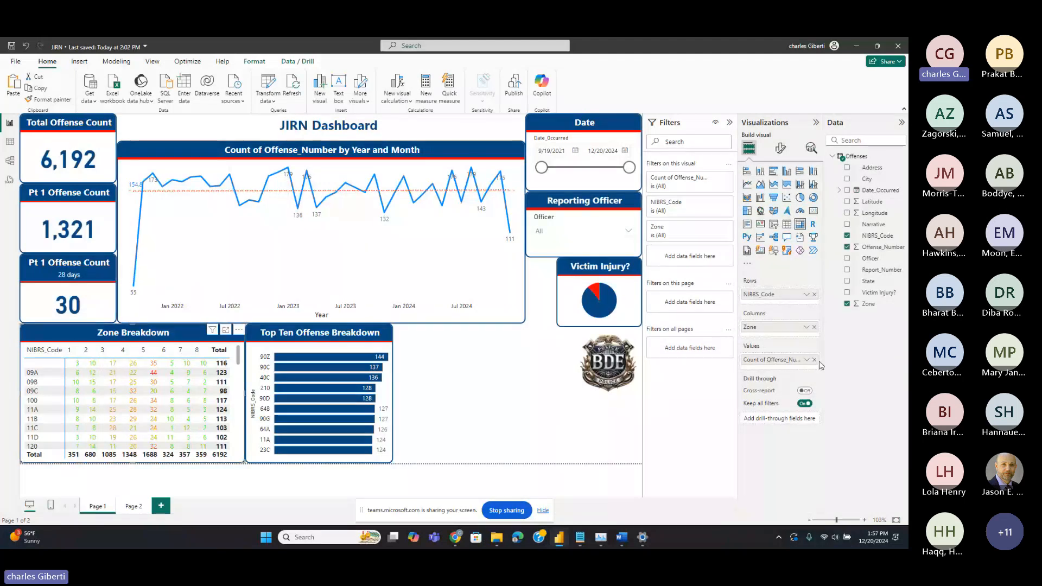
Swap the positions of the Zone Breakdown matrix and the Top Ten Offense Breakdown chart below the line chart
drag(163, 333, 560, 332)
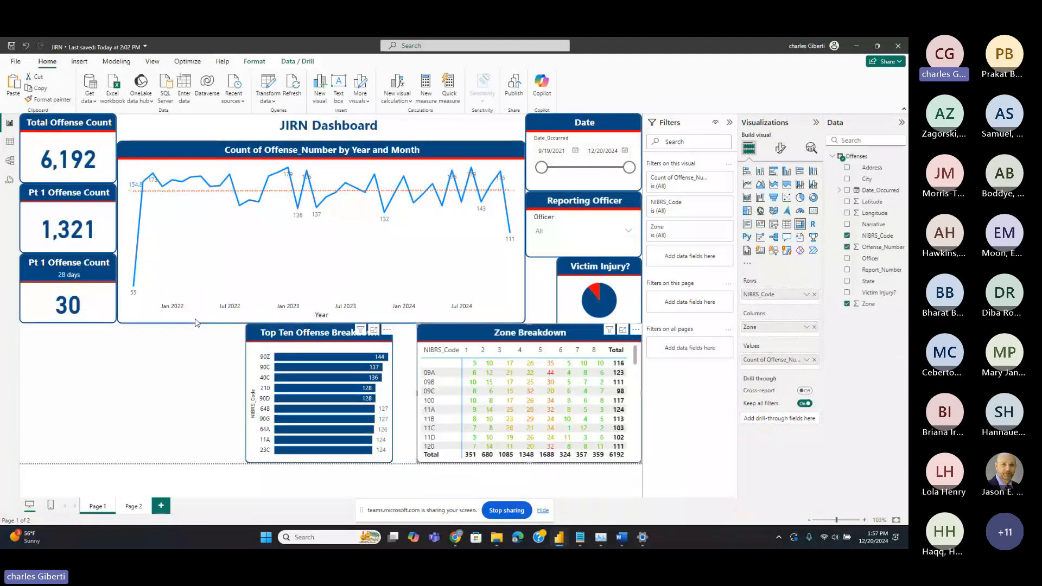
drag(337, 333, 112, 338)
drag(487, 336, 239, 341)
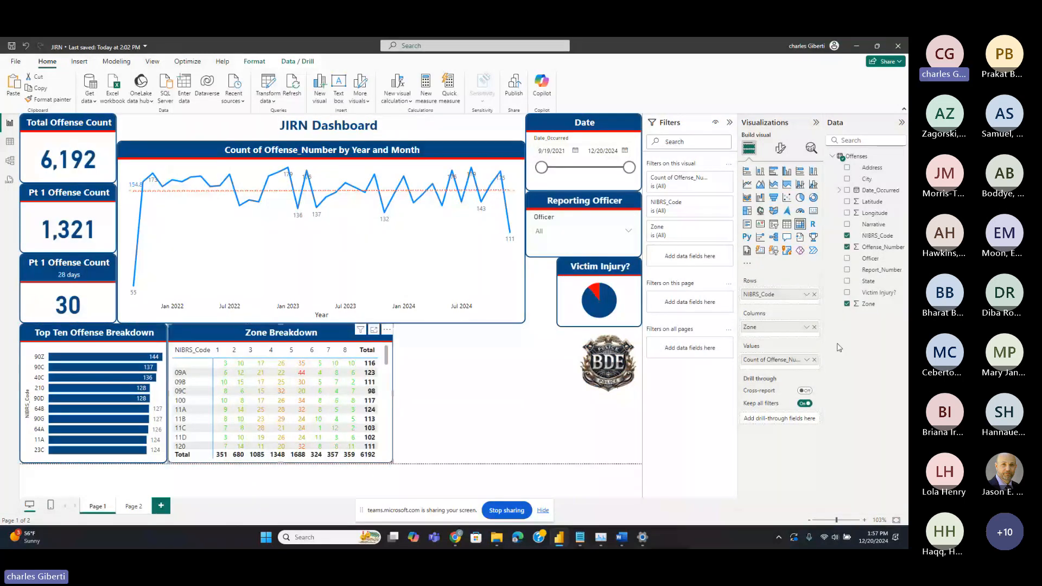
Start background color conditional formatting on the Zone Breakdown's offense count, adding a middle color and making the minimum bright green
right_click(789, 365)
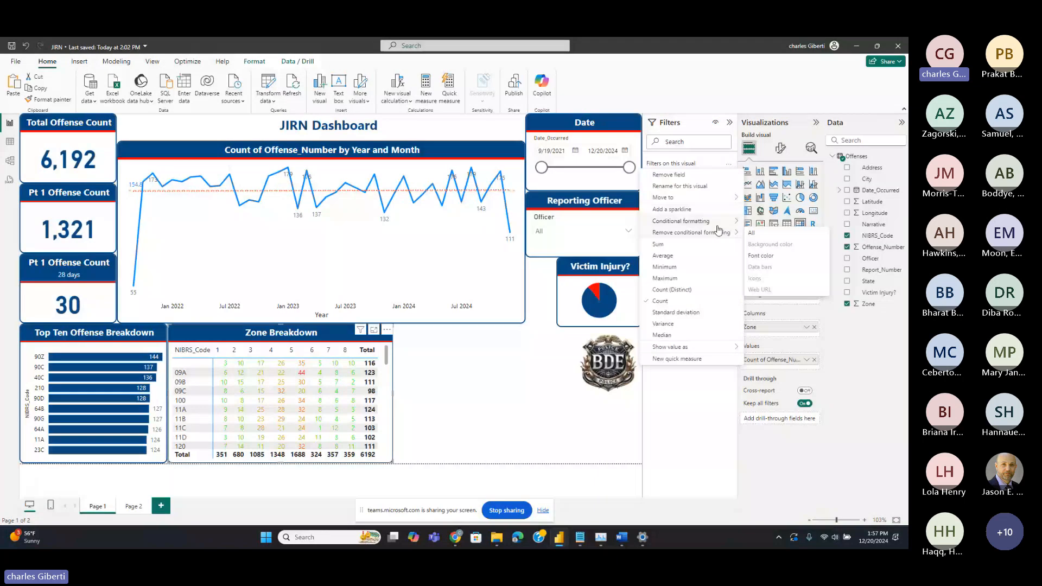
mouse_move(721, 226)
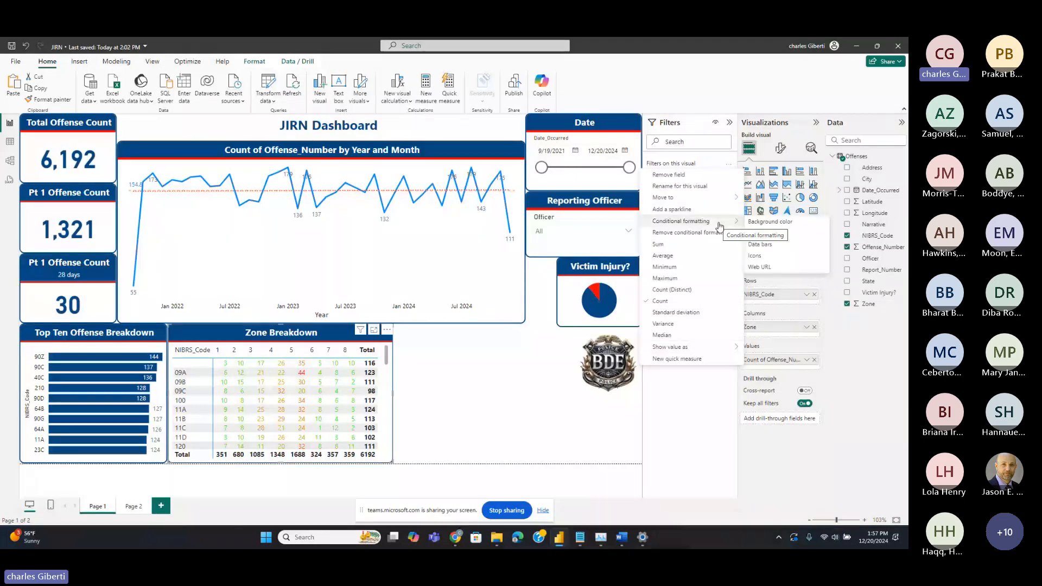
click(781, 227)
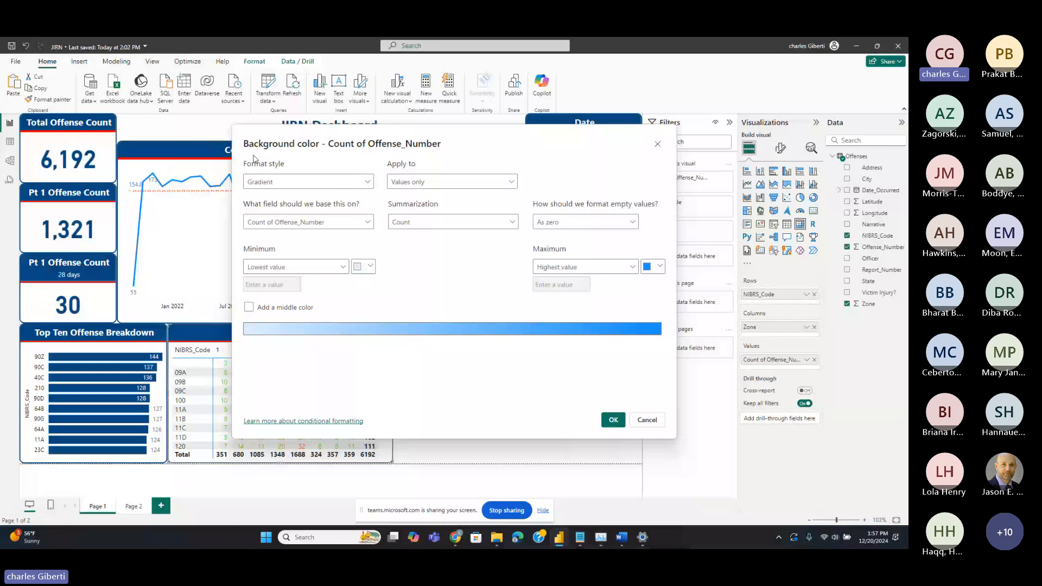
click(248, 307)
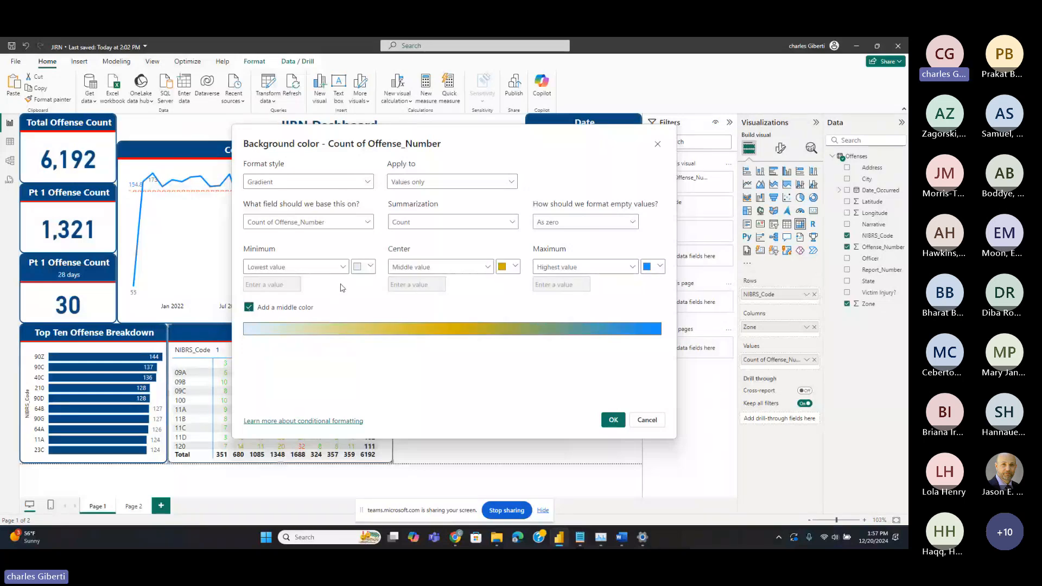
click(364, 267)
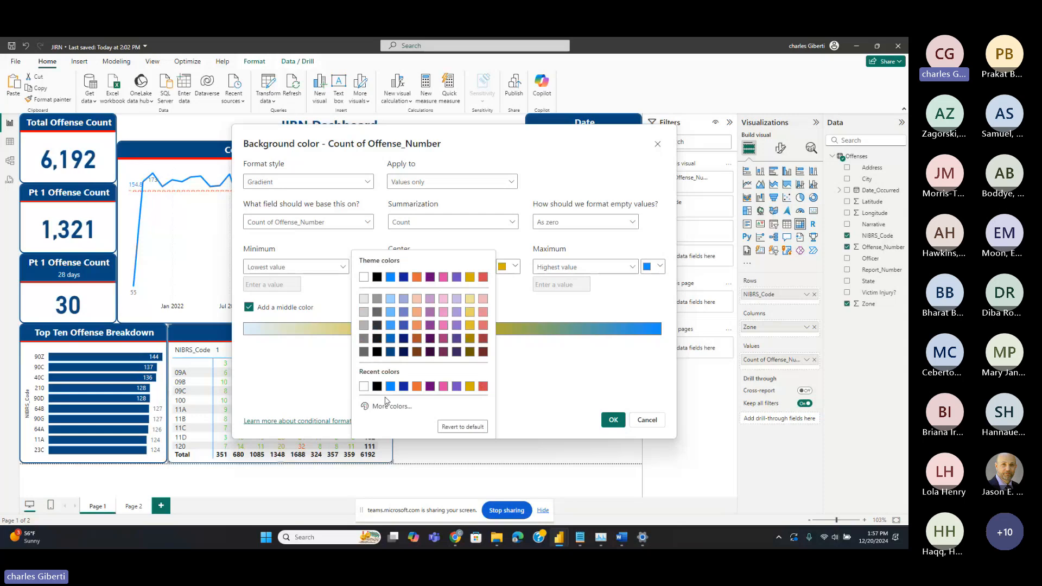
click(367, 403)
text(#00FF11)
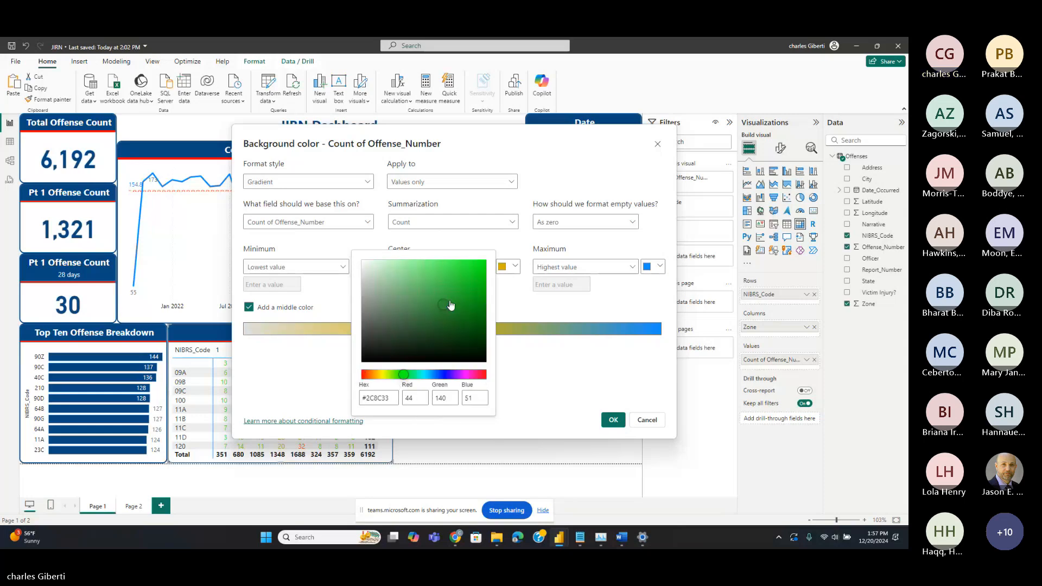
click(500, 286)
Set the background gradient's center color to orange and its maximum color to red #FF0000, and apply the formatting
click(513, 266)
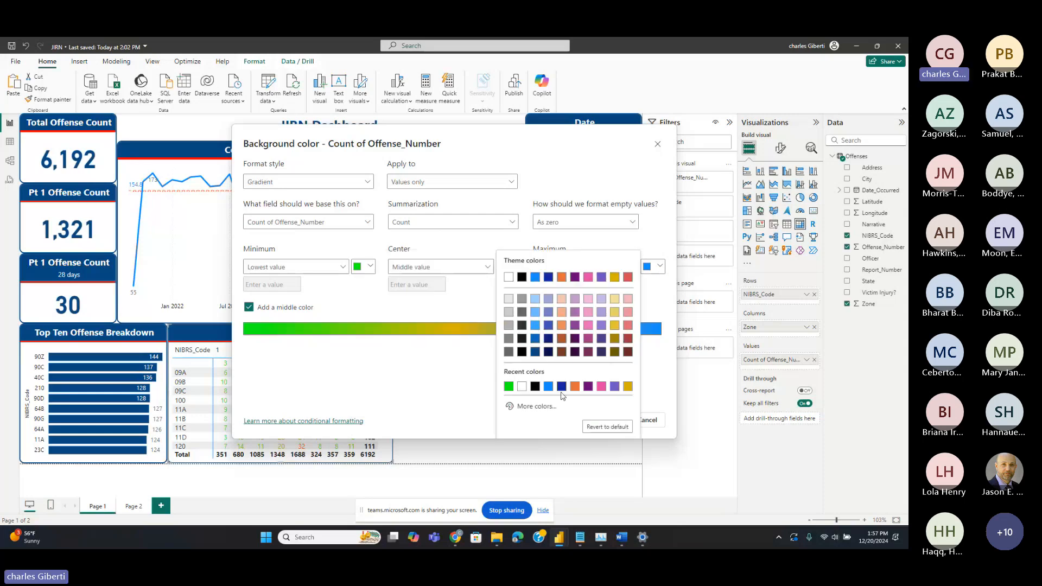
click(575, 386)
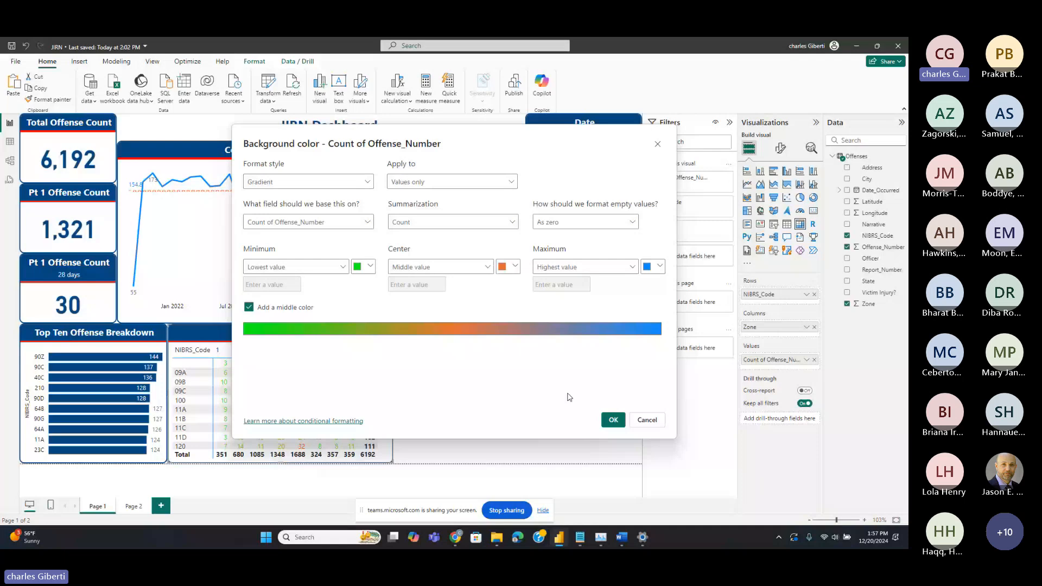
click(655, 267)
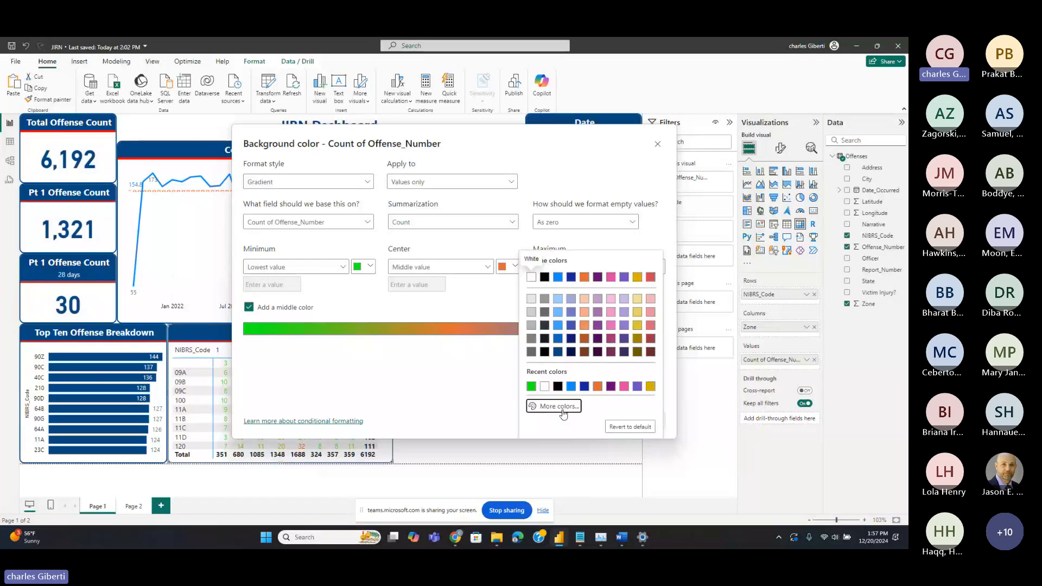
click(559, 409)
drag(623, 321, 659, 261)
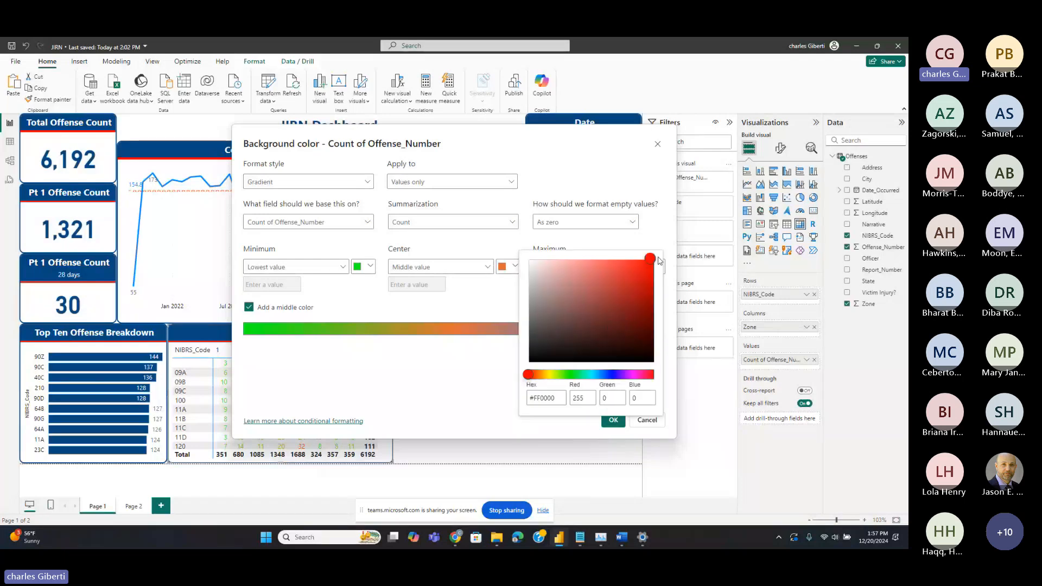
click(437, 372)
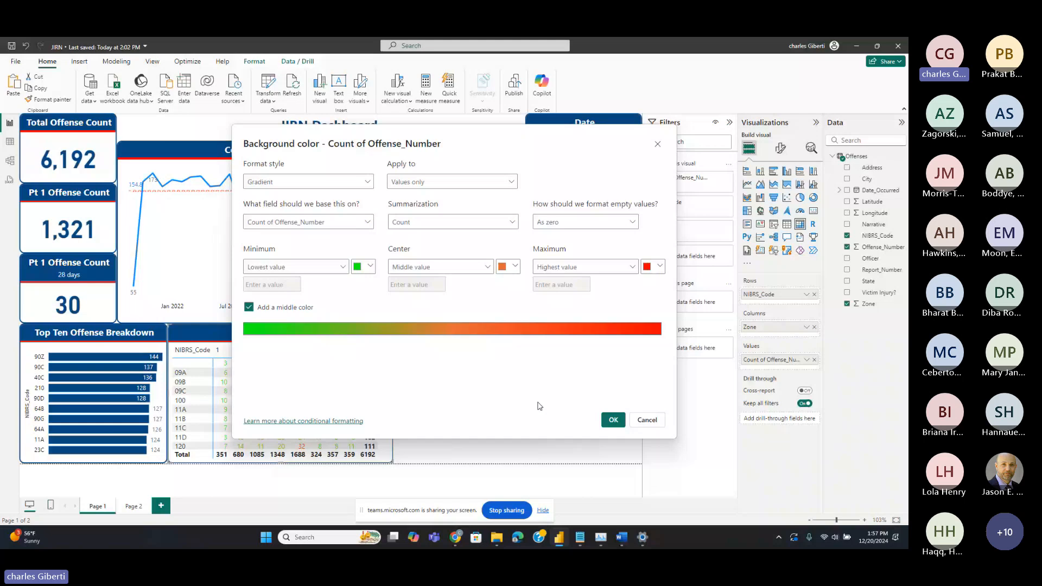
key(Return)
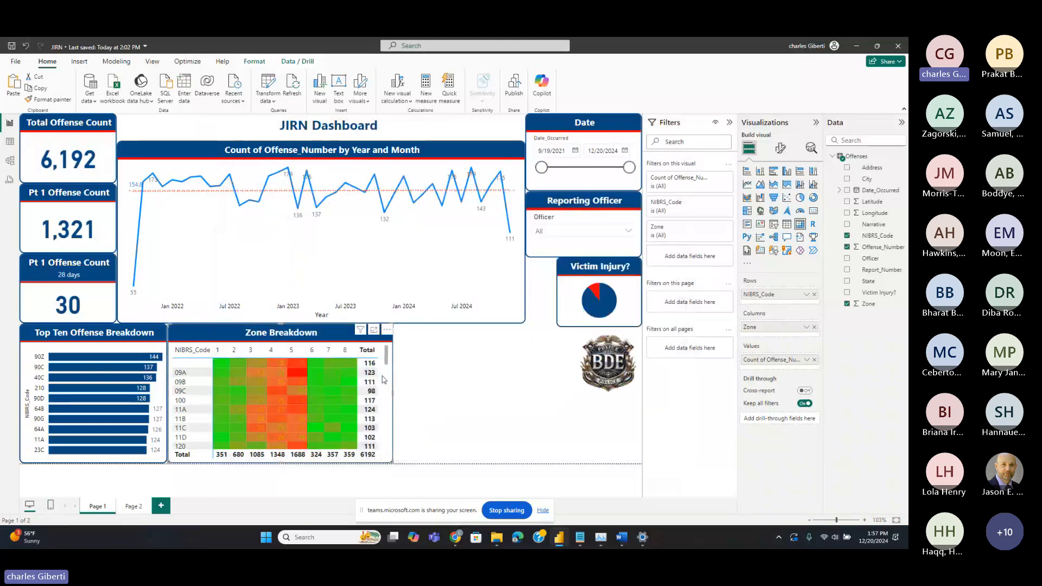
Remove the middle color from the offense count's font color gradient, keep the lowest value as minimum, and apply it to the matrix
click(807, 359)
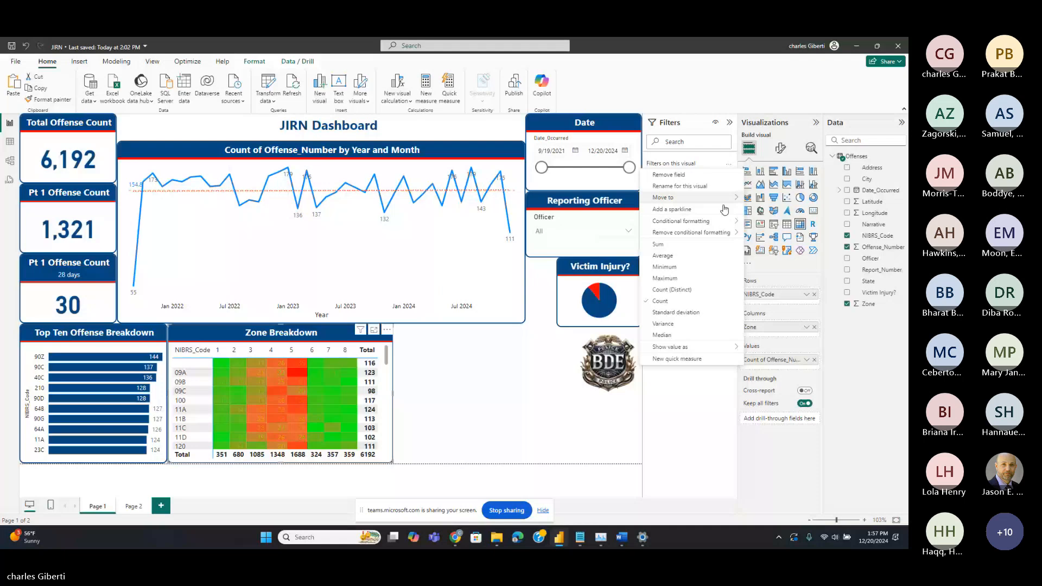
click(269, 311)
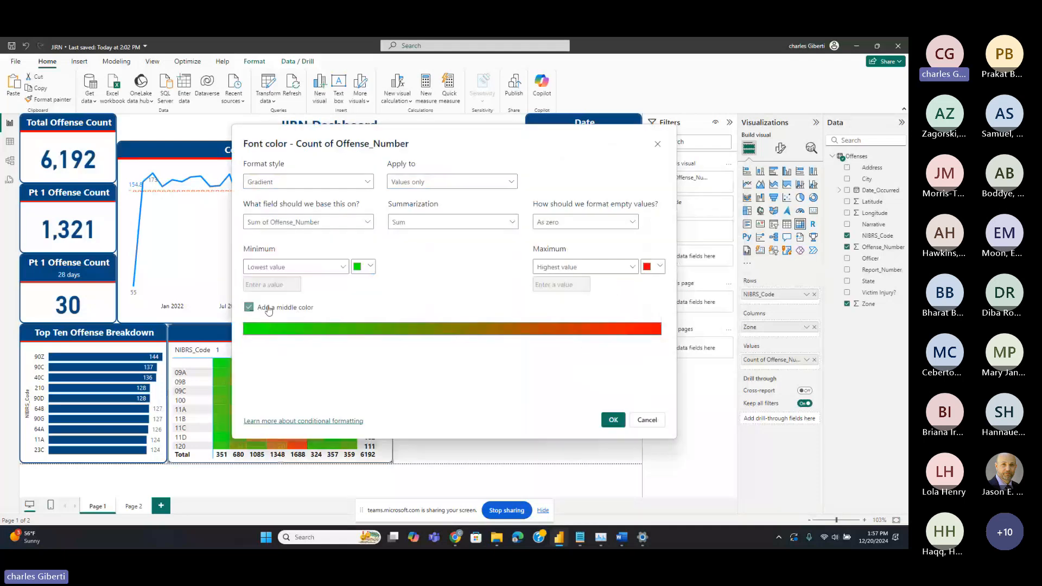
click(341, 267)
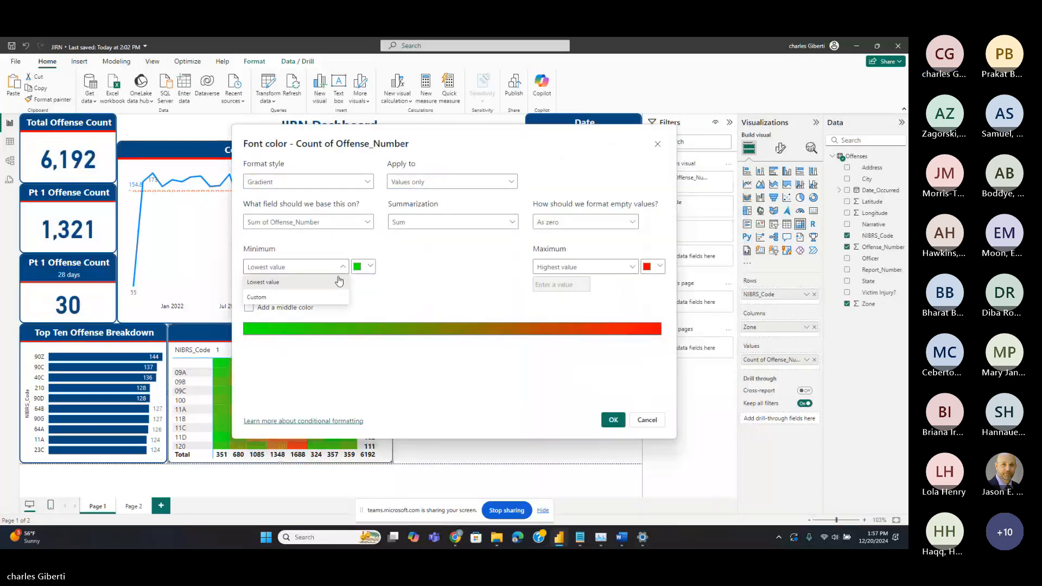
click(340, 282)
click(614, 419)
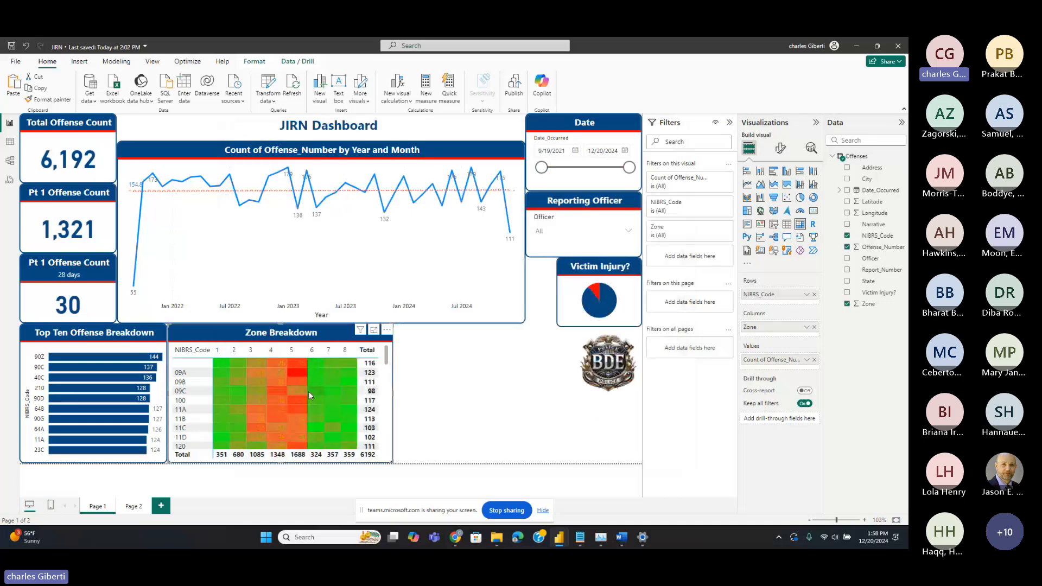
scroll(306, 398, down, 5)
scroll(306, 398, up, 5)
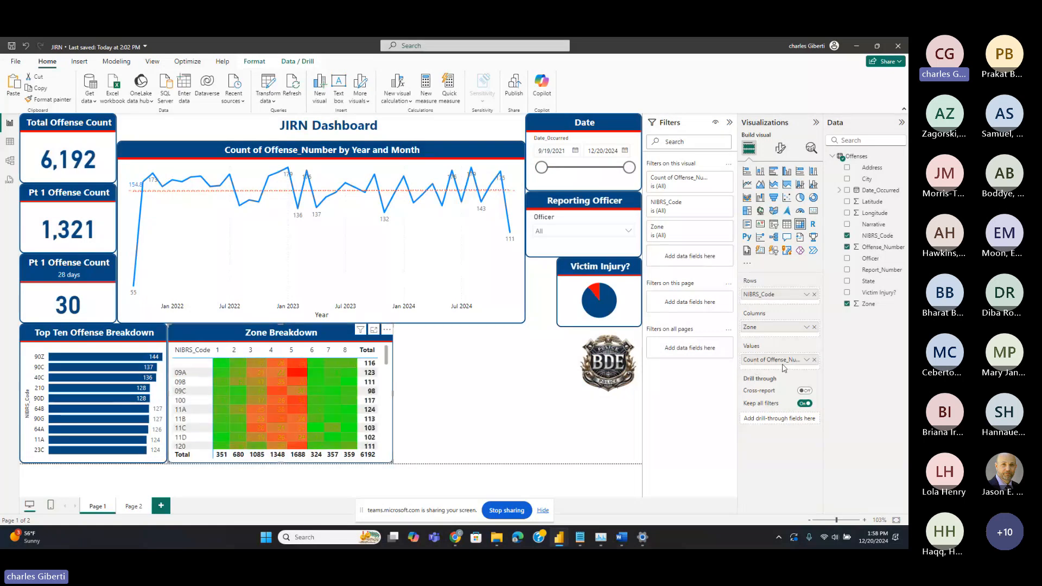
Remove the font color conditional formatting from the Zone Breakdown's offense count and check the matrix rows
click(806, 359)
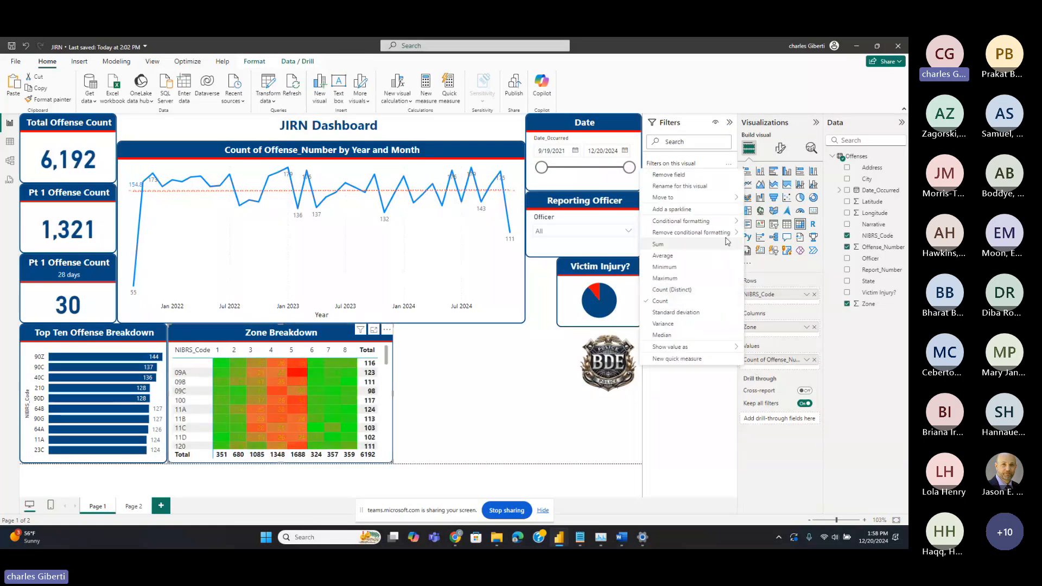
mouse_move(733, 234)
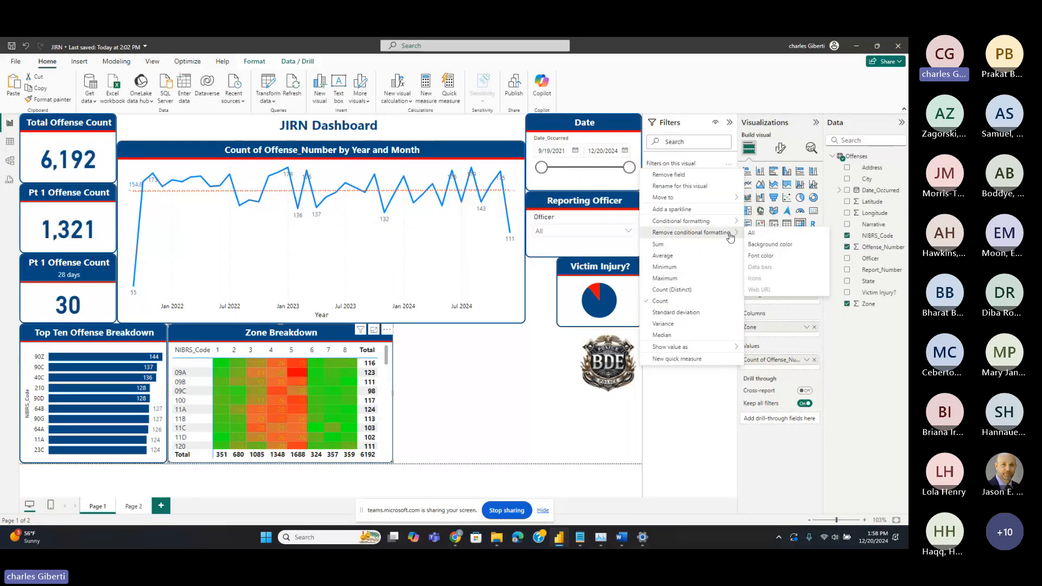
click(769, 257)
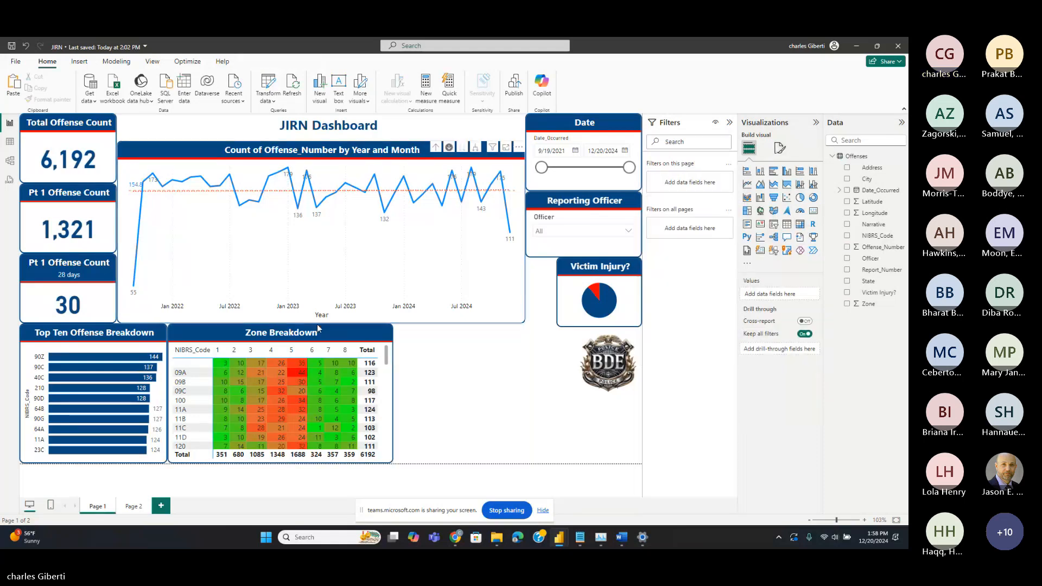
scroll(306, 385, down, 5)
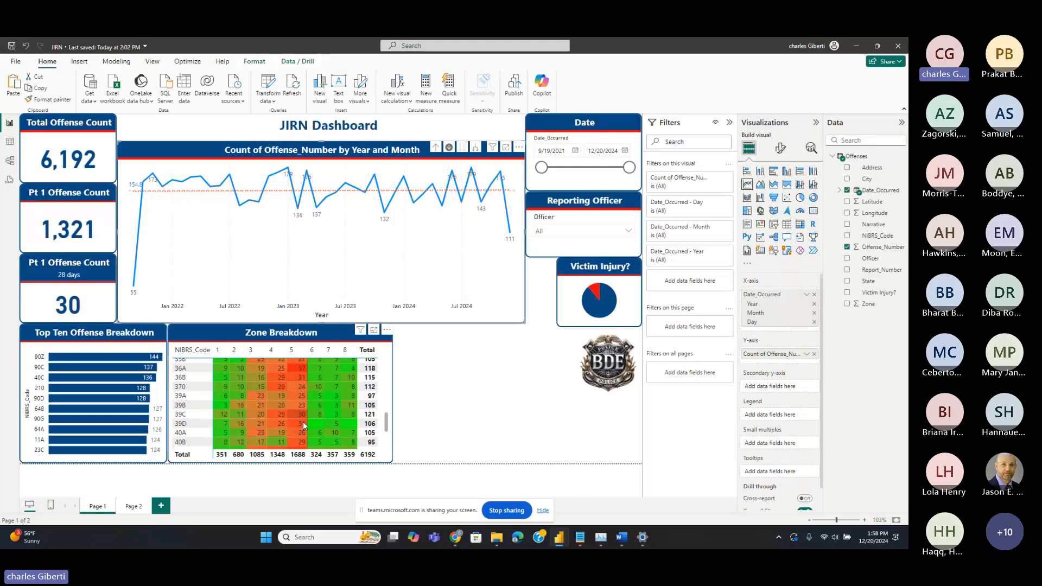
scroll(302, 423, down, 3)
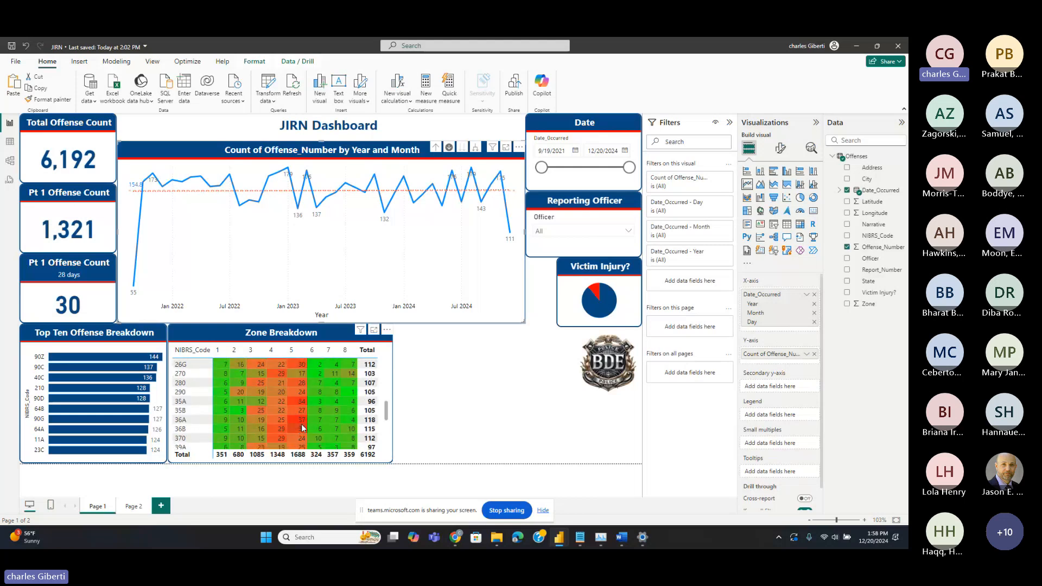
scroll(302, 424, up, 10)
scroll(309, 395, down, 15)
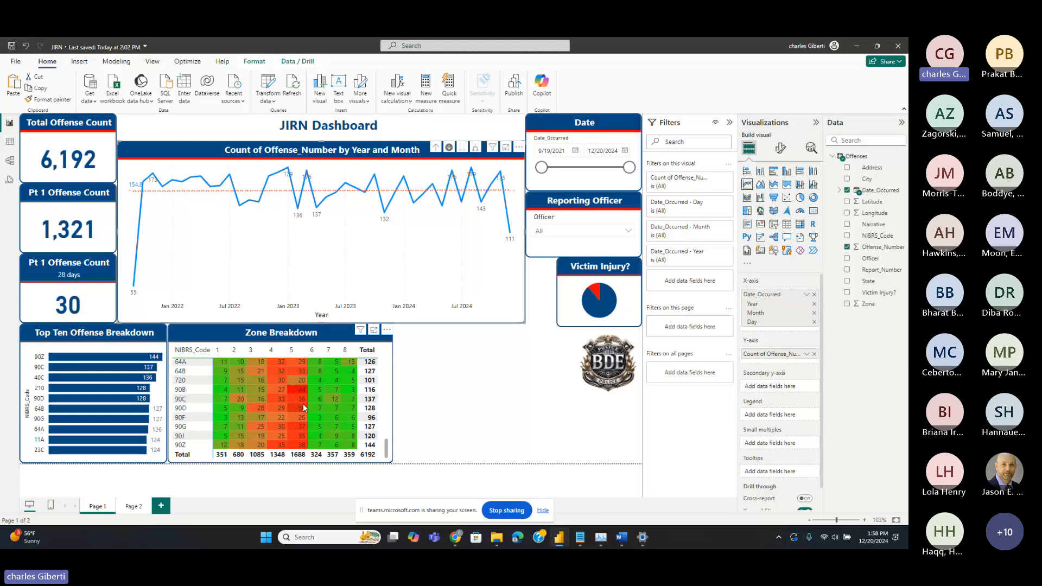
scroll(303, 404, up, 2)
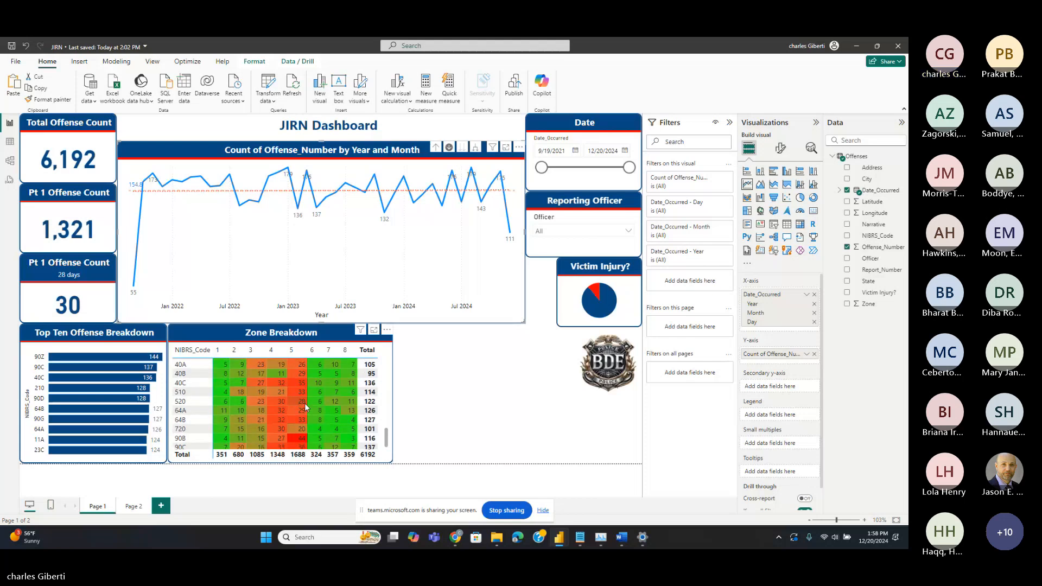
Switch to the Teams meeting in Chrome to read the new chat messages, and return to the JIRN report in Power BI
click(461, 541)
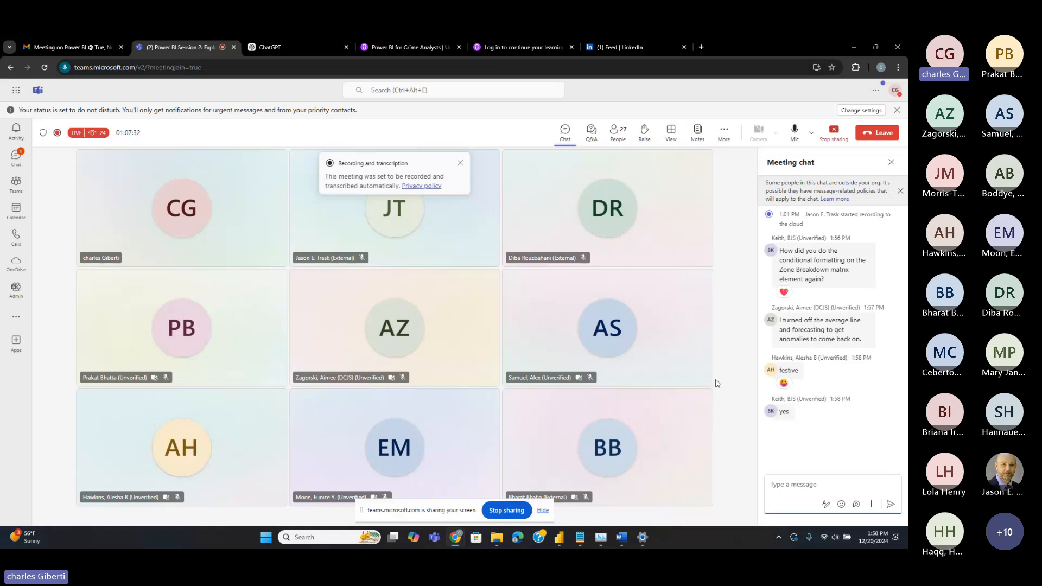
mouse_move(561, 542)
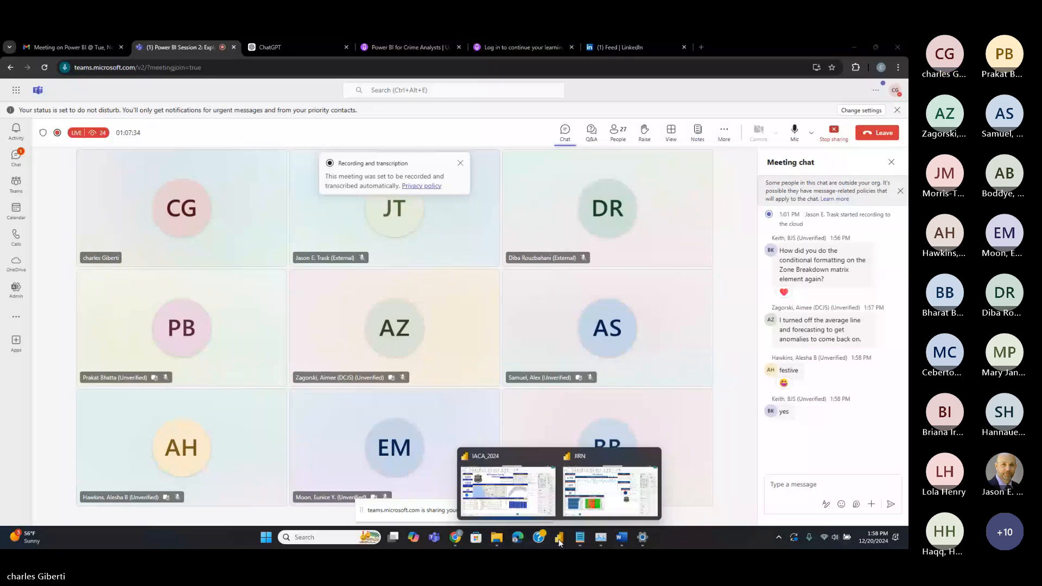
click(610, 491)
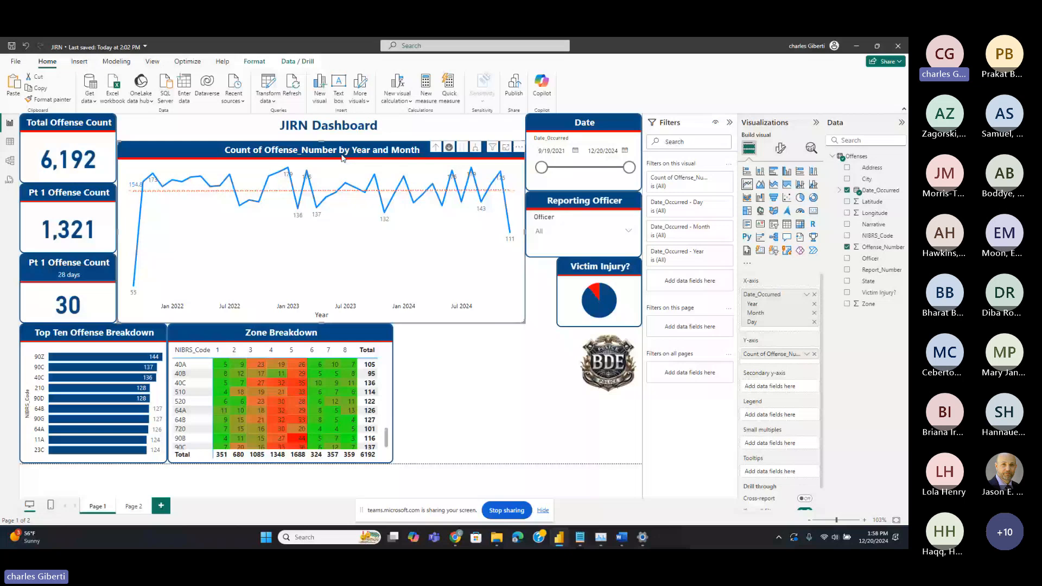
Remove the average line from the offense count line chart and turn on its anomaly detection
click(811, 147)
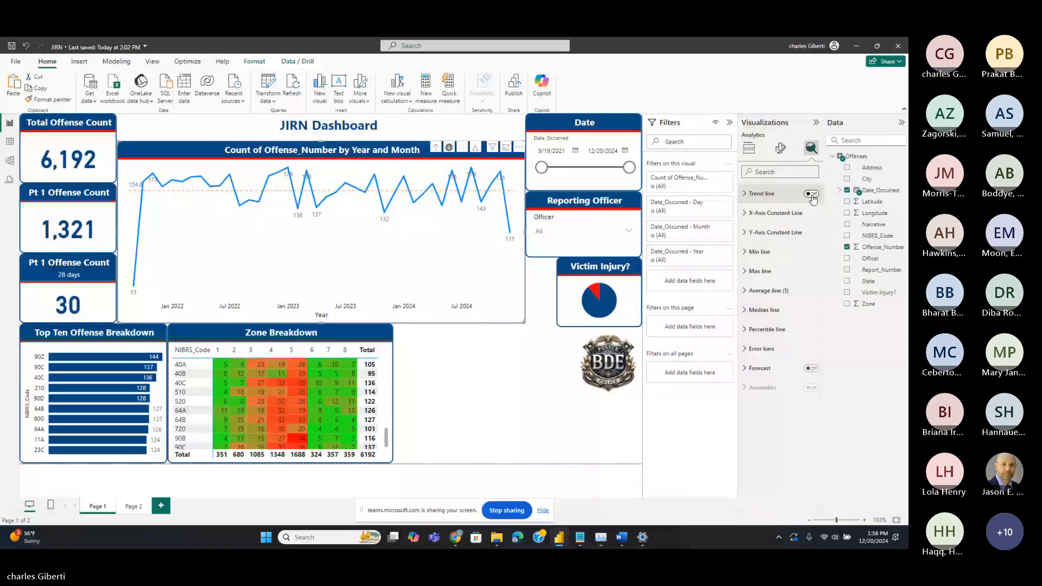
click(808, 290)
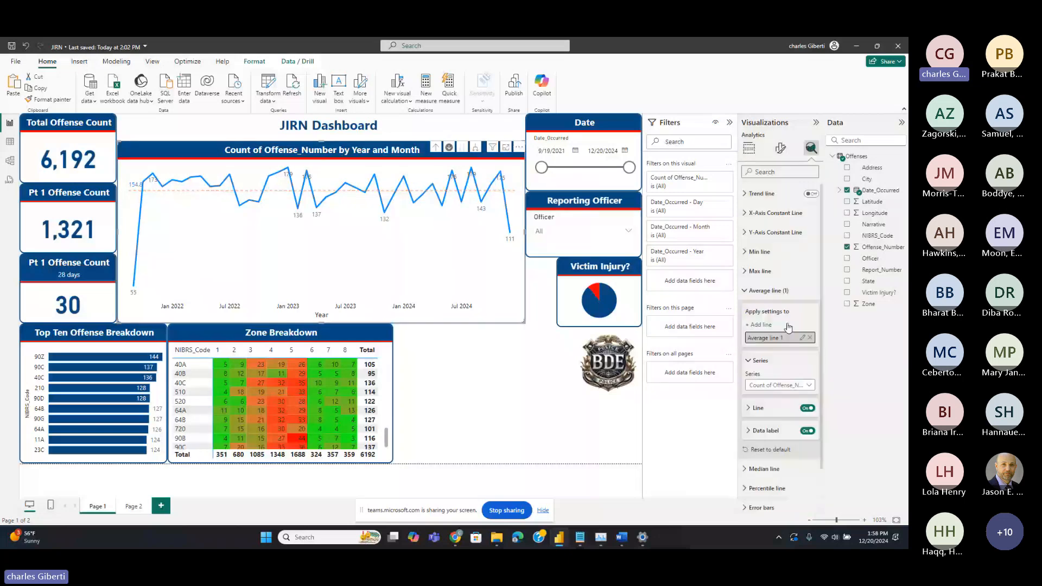
click(746, 293)
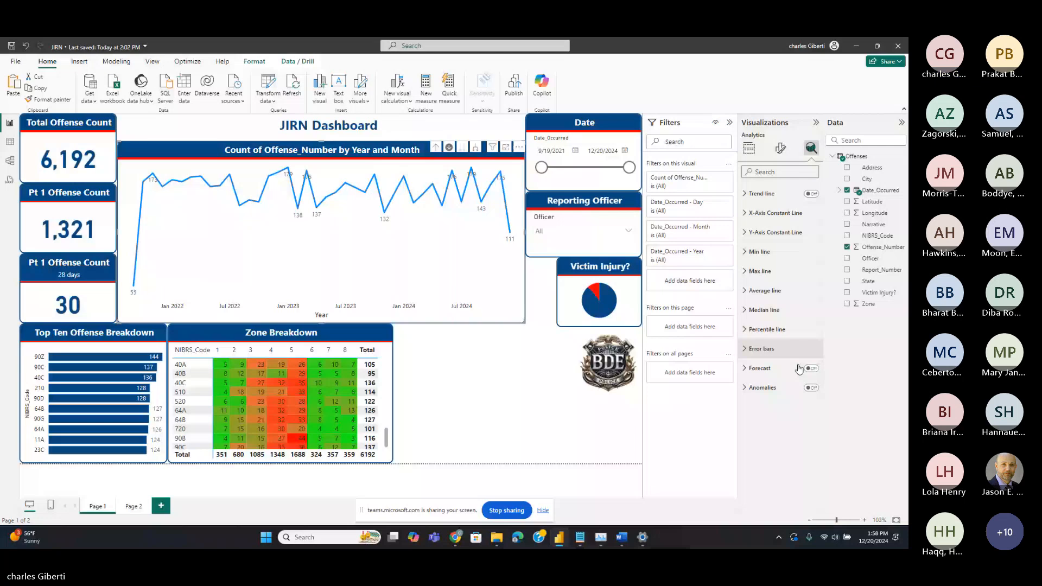
click(811, 388)
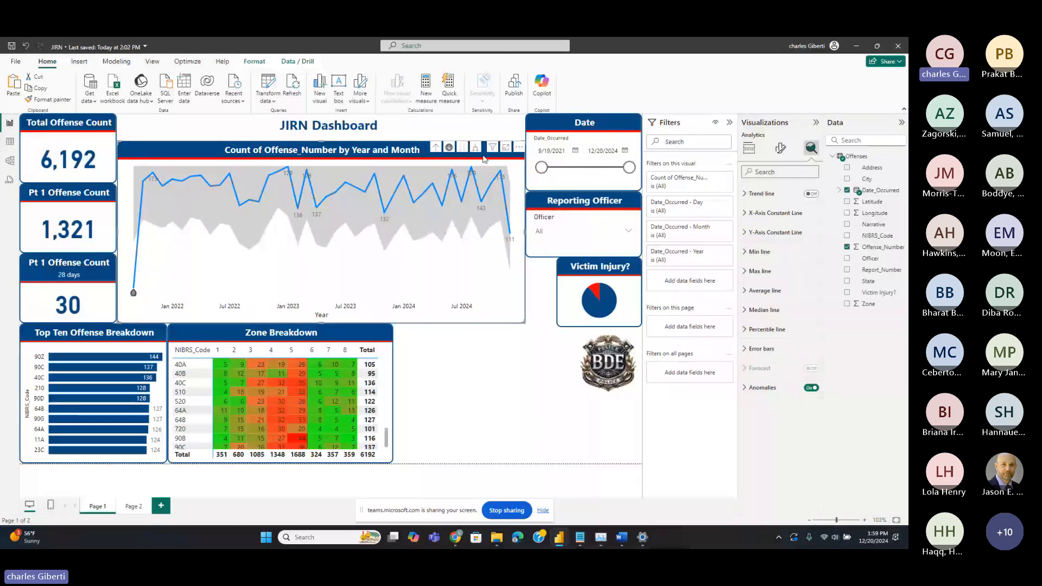
Drill the offense line chart up to the year level and down through 2024 to the days of November 2024
drag(427, 151, 446, 155)
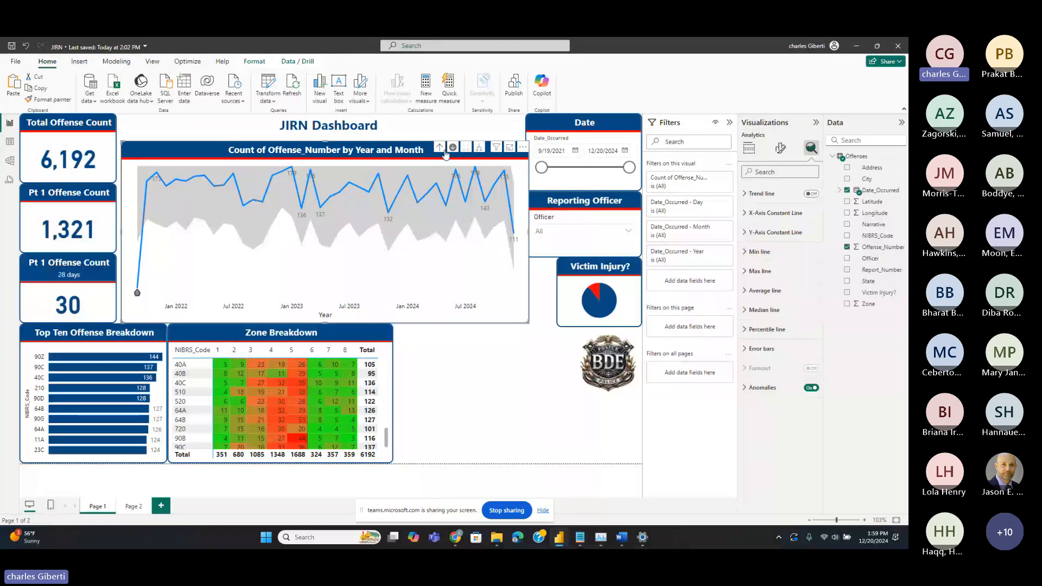
click(440, 149)
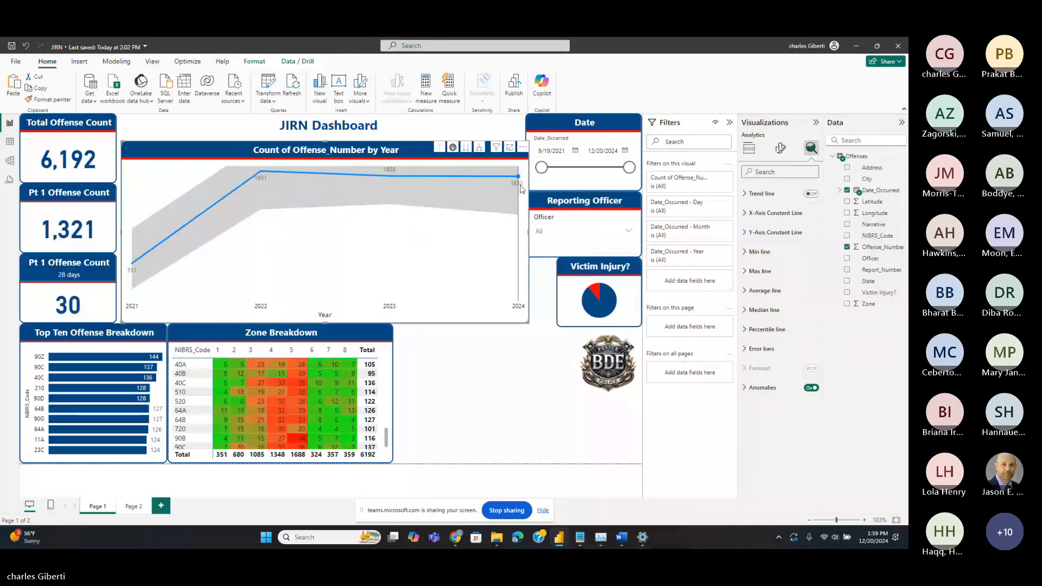
click(484, 186)
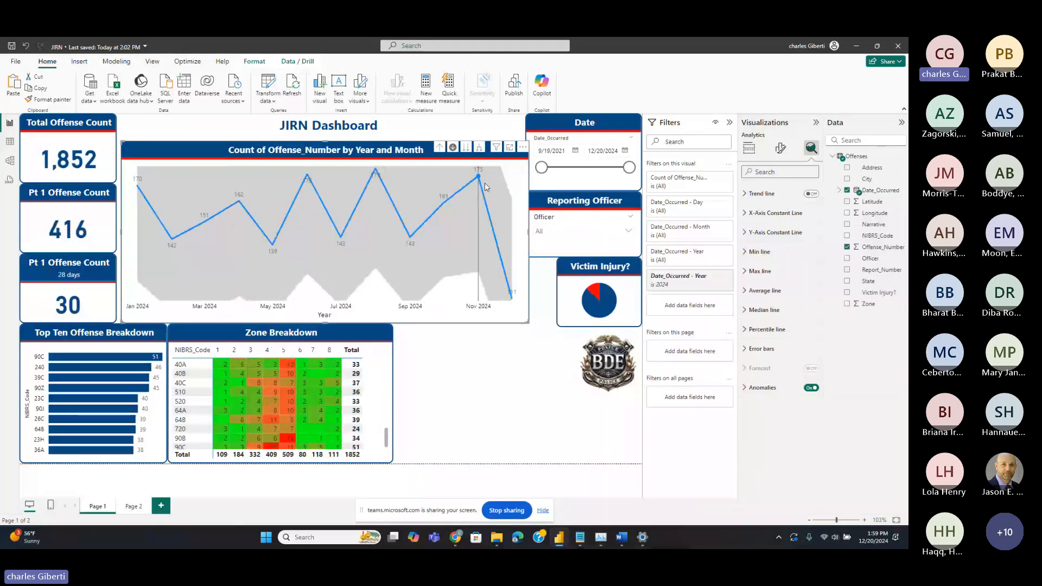
click(473, 180)
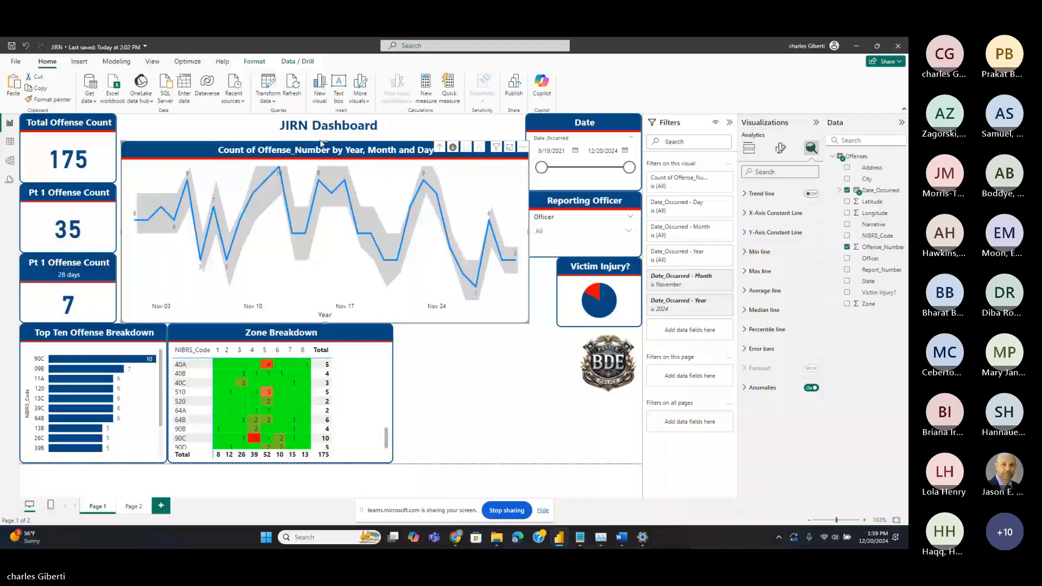
Move the line chart up over the dashboard title, and expand it from years to all days in focus mode
drag(321, 142, 327, 103)
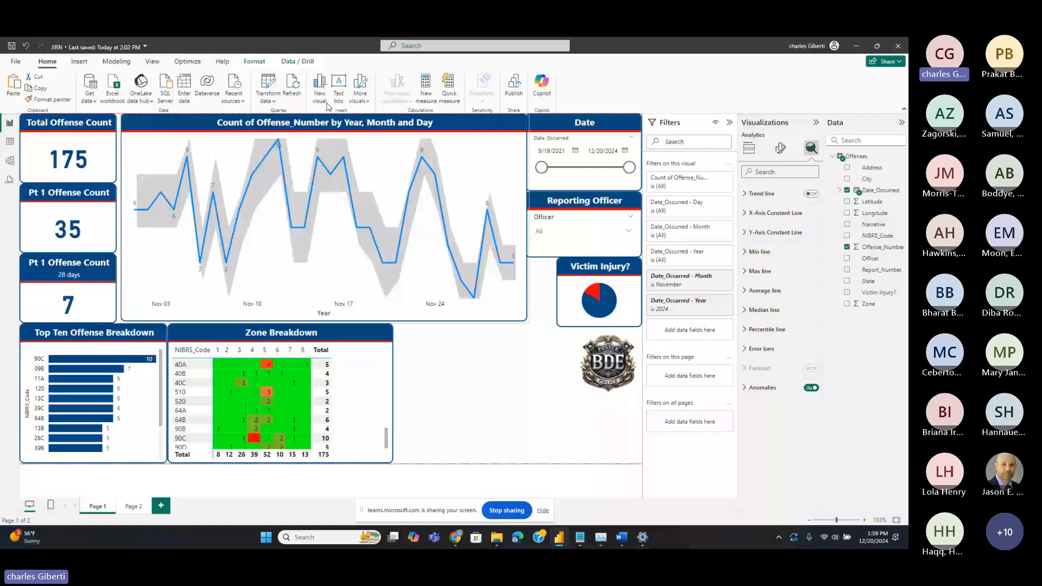
click(509, 329)
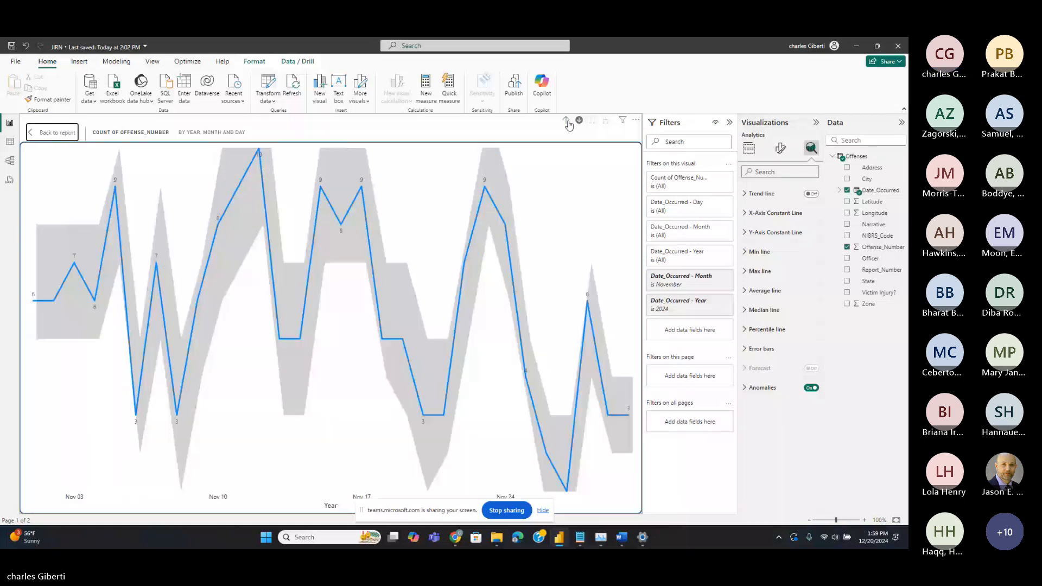
click(567, 121)
click(567, 121)
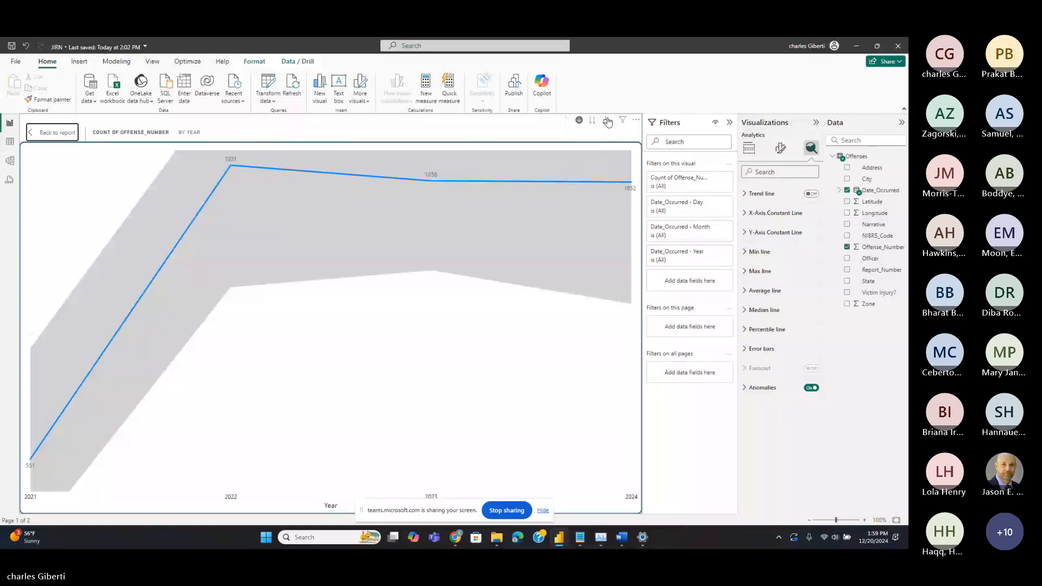
click(608, 121)
click(607, 120)
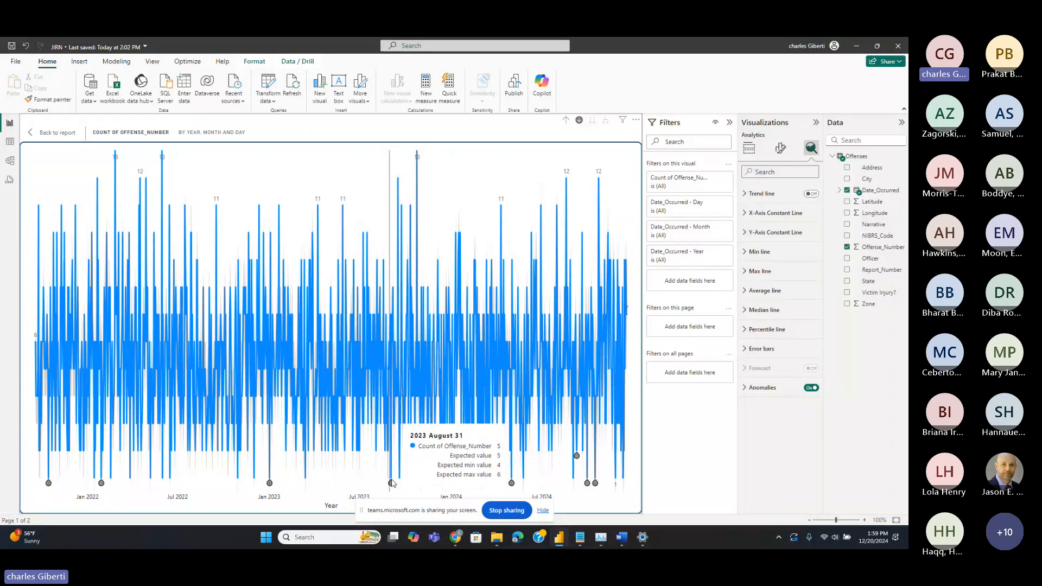
Open the low offense-count anomaly shortly after July 2023 and read its possible explanations
click(391, 483)
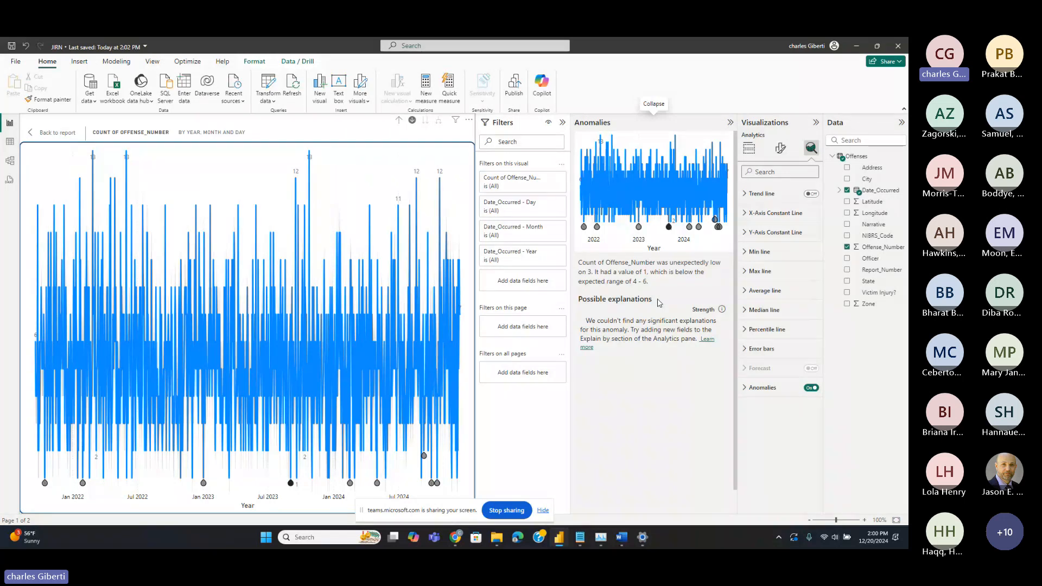
scroll(659, 304, down, 1)
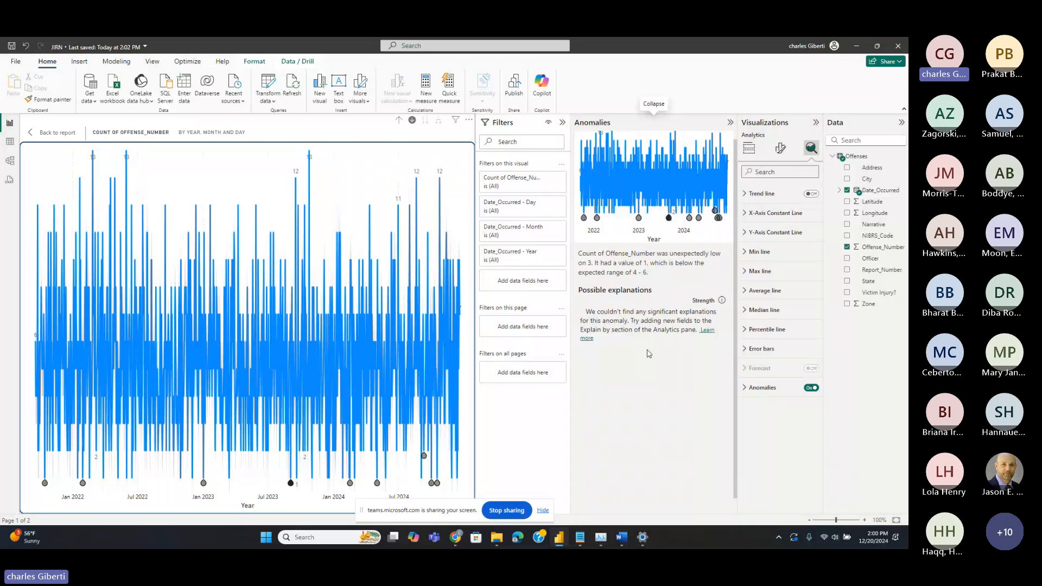
scroll(650, 353, up, 1)
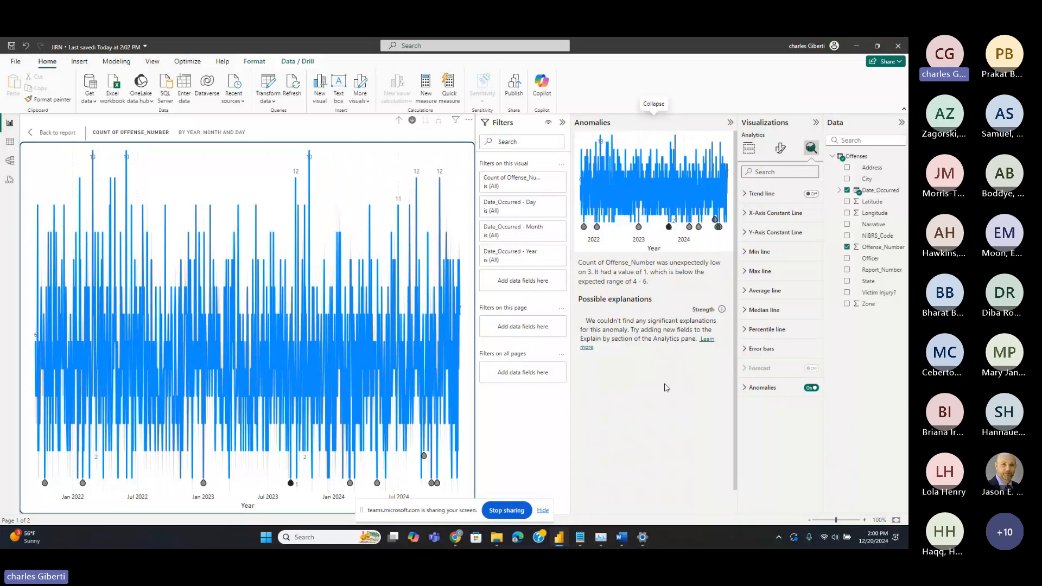
Switch to the Teams meeting in Chrome to read the chat question about line graph values, and return to the JIRN report
mouse_move(458, 539)
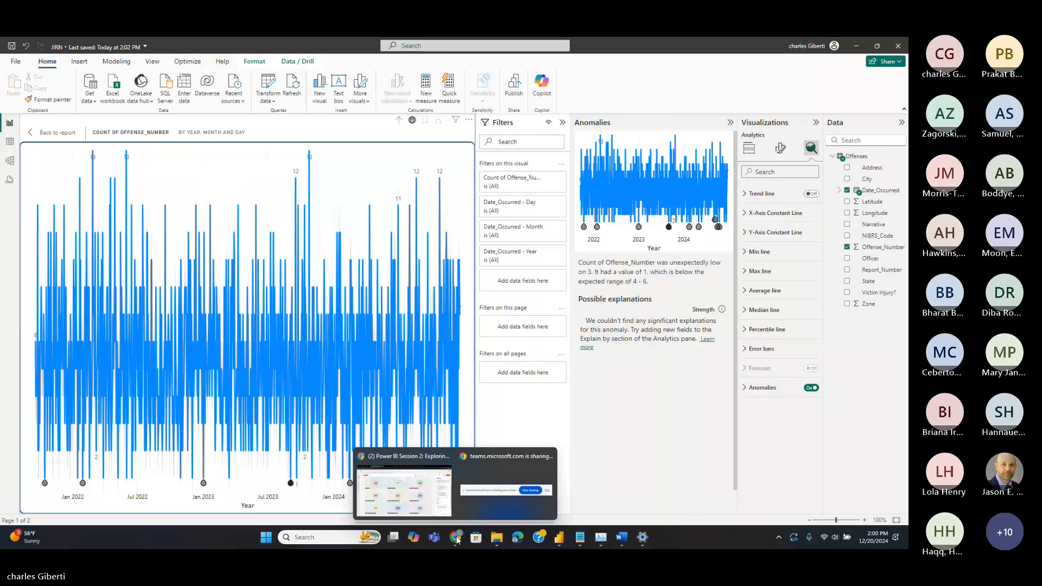
click(457, 539)
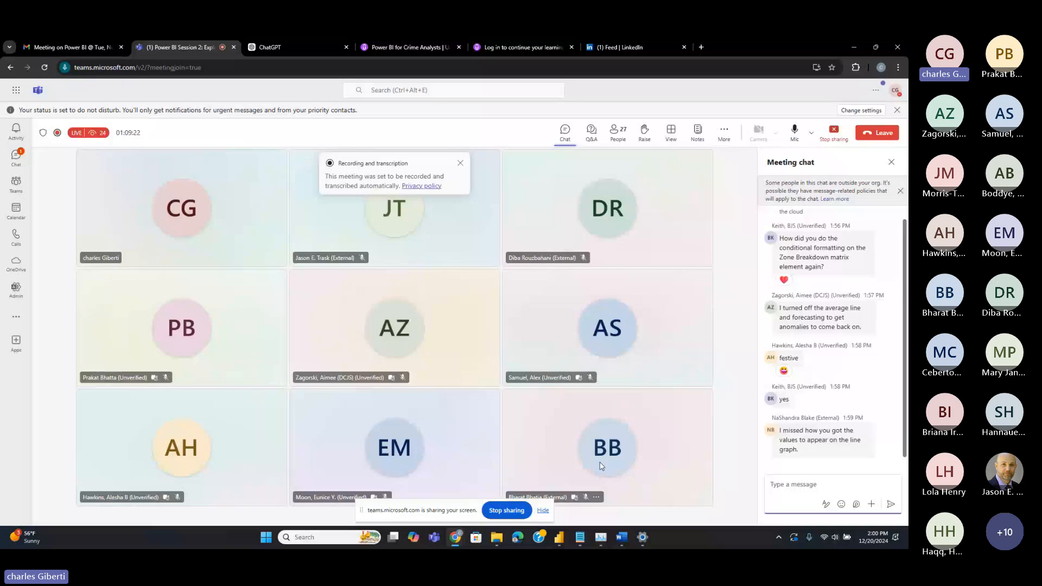
mouse_move(456, 539)
key(alt+Tab)
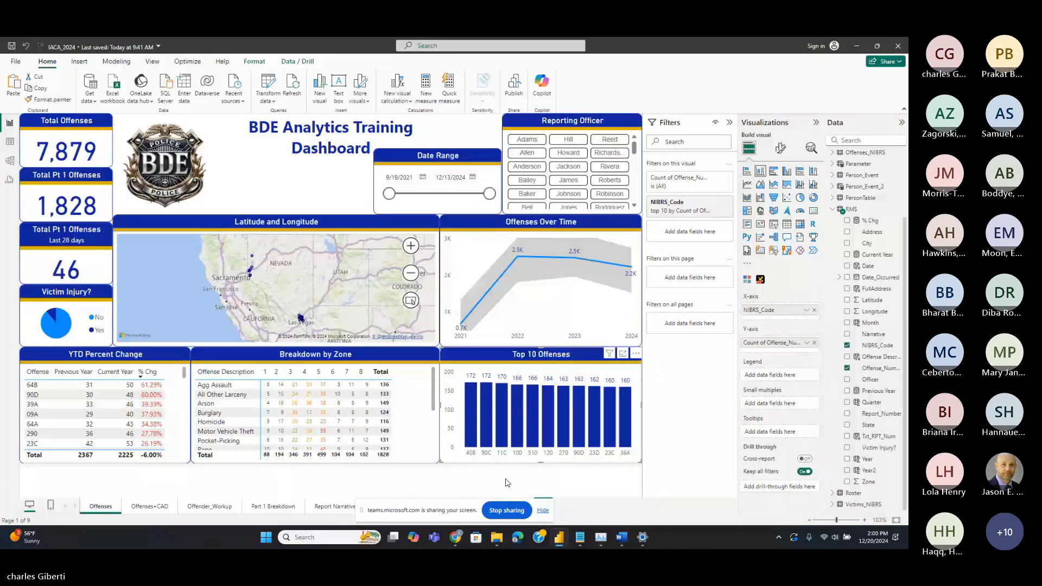
key(alt+Tab)
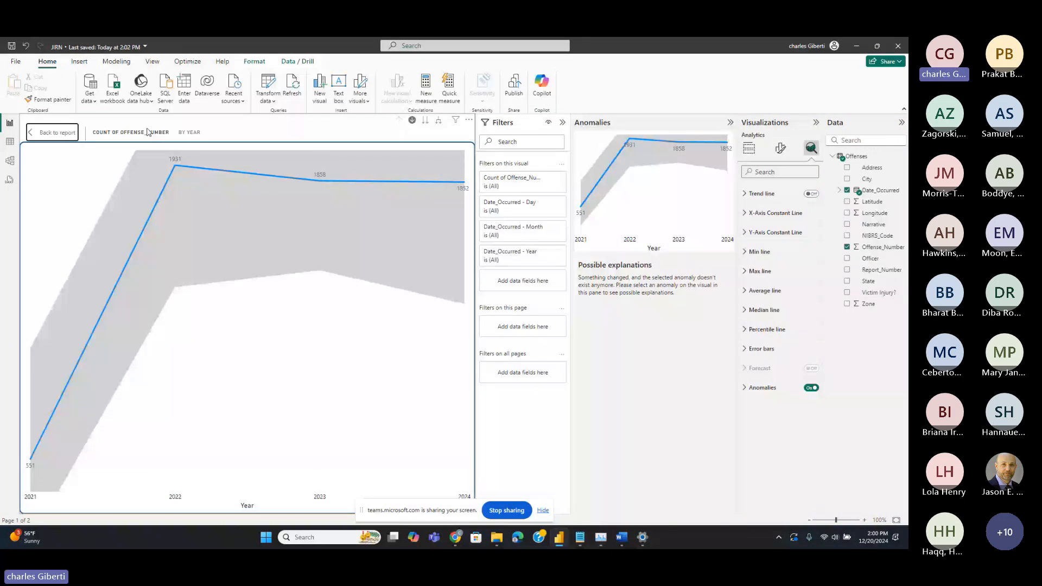
Return from the focused line chart to the full report page, and toggle the chart's data labels off and back on
click(57, 133)
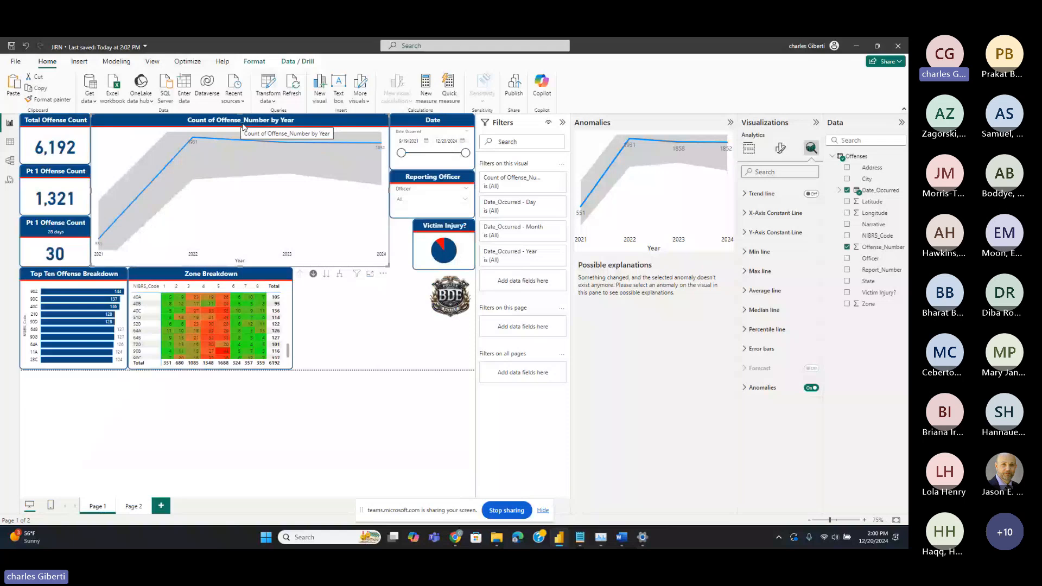
click(730, 123)
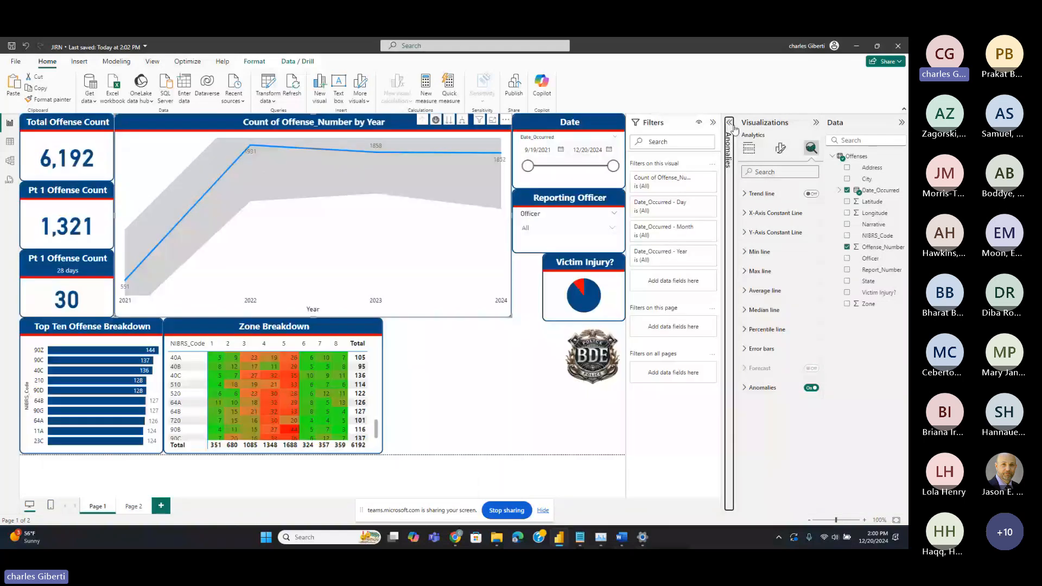
click(782, 149)
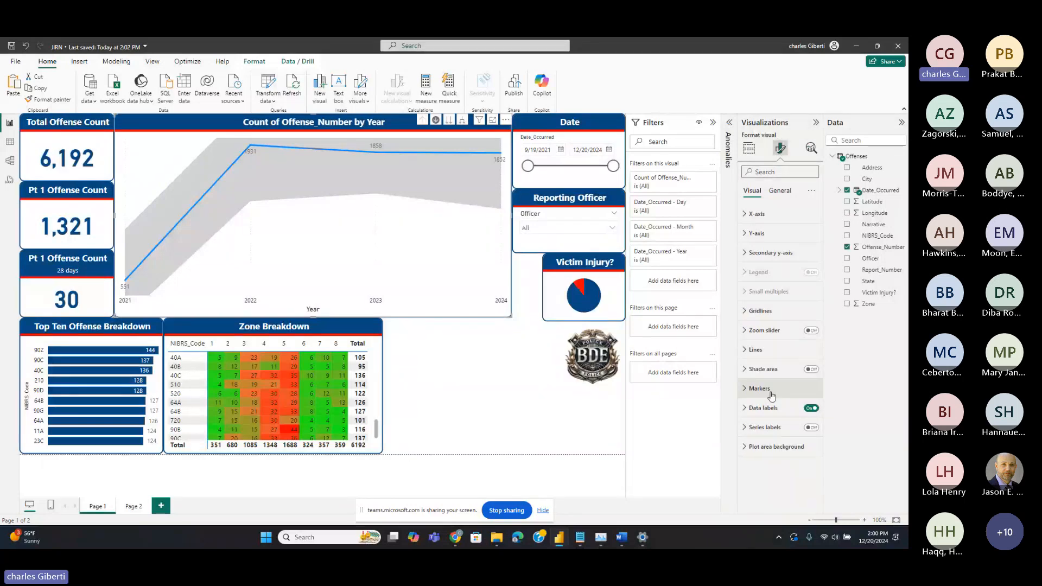
click(813, 409)
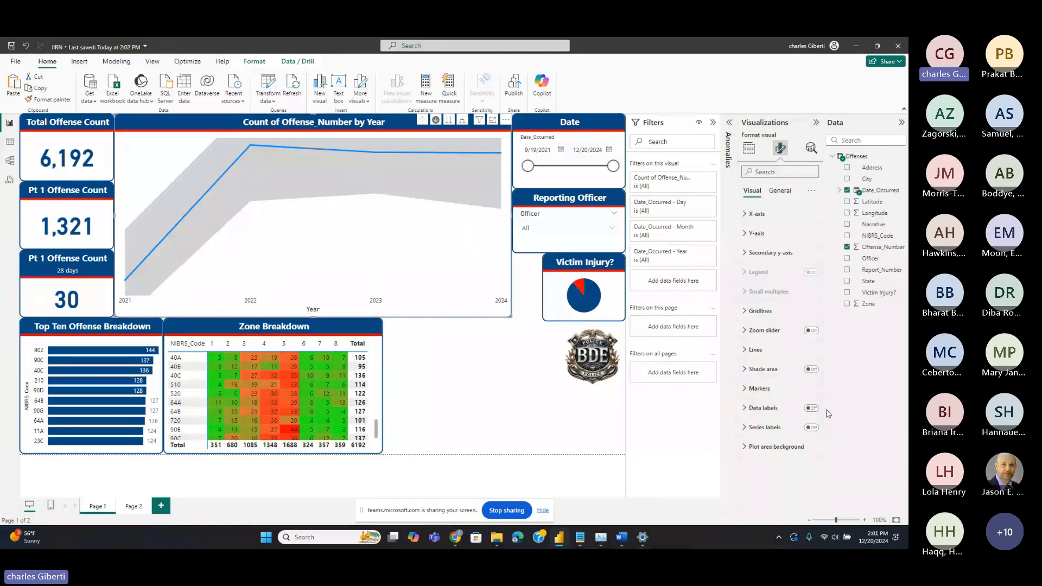
click(811, 408)
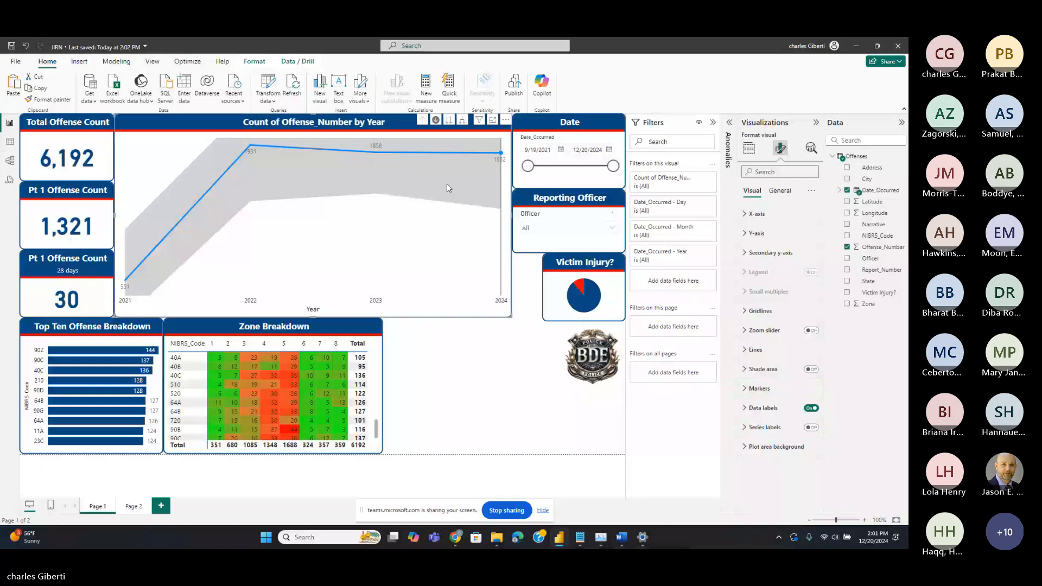
Examine the line chart's data label options, including position, label density, and the value's font, color and display units
click(763, 408)
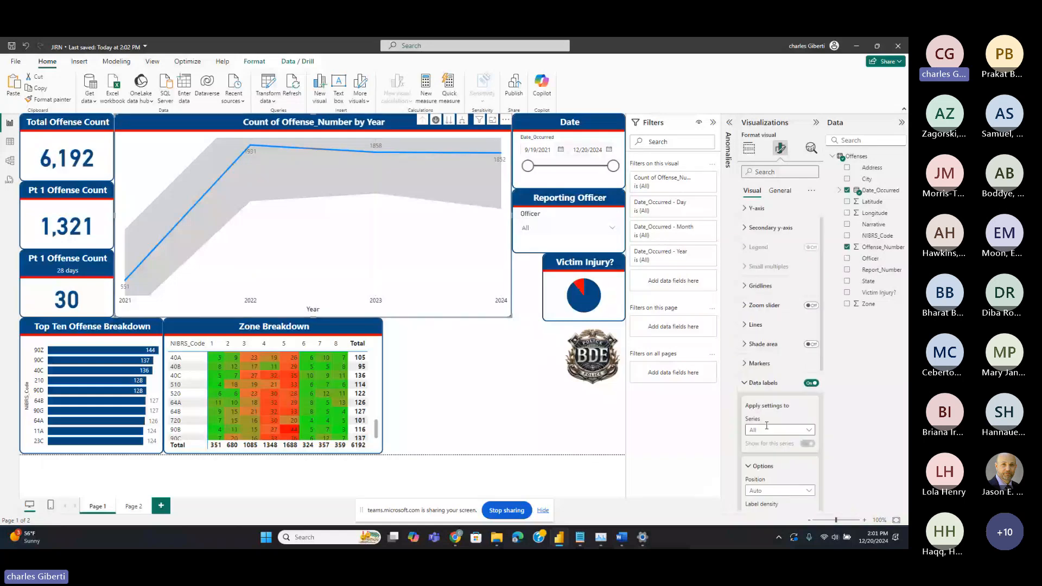
scroll(766, 426, down, 4)
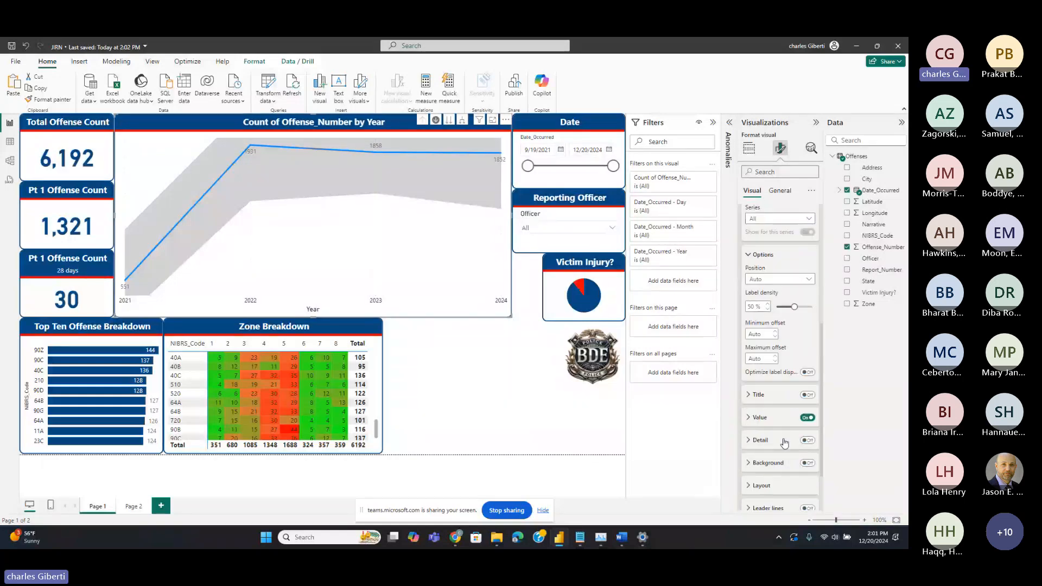
click(774, 419)
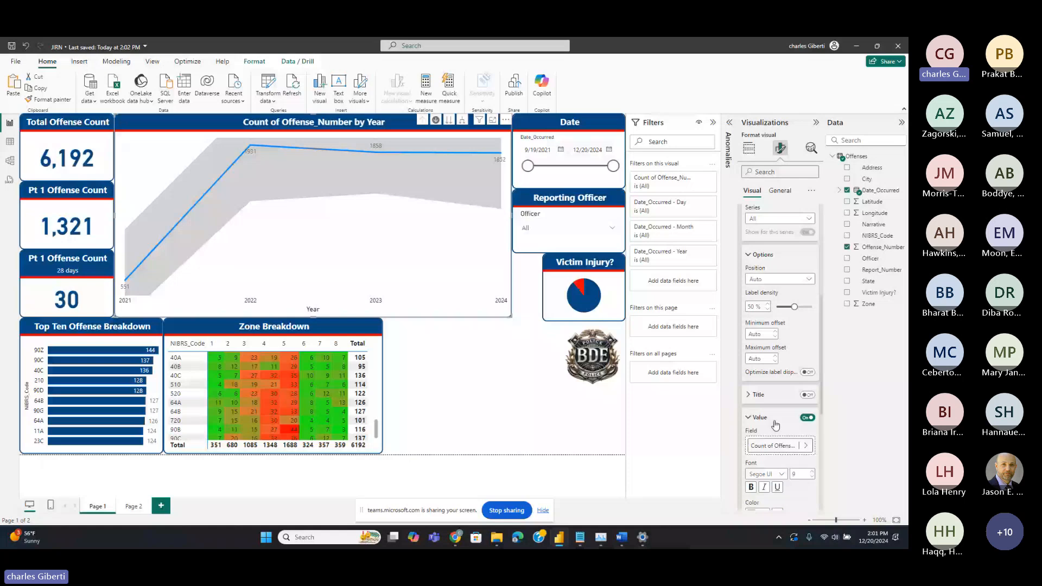
scroll(789, 376, down, 5)
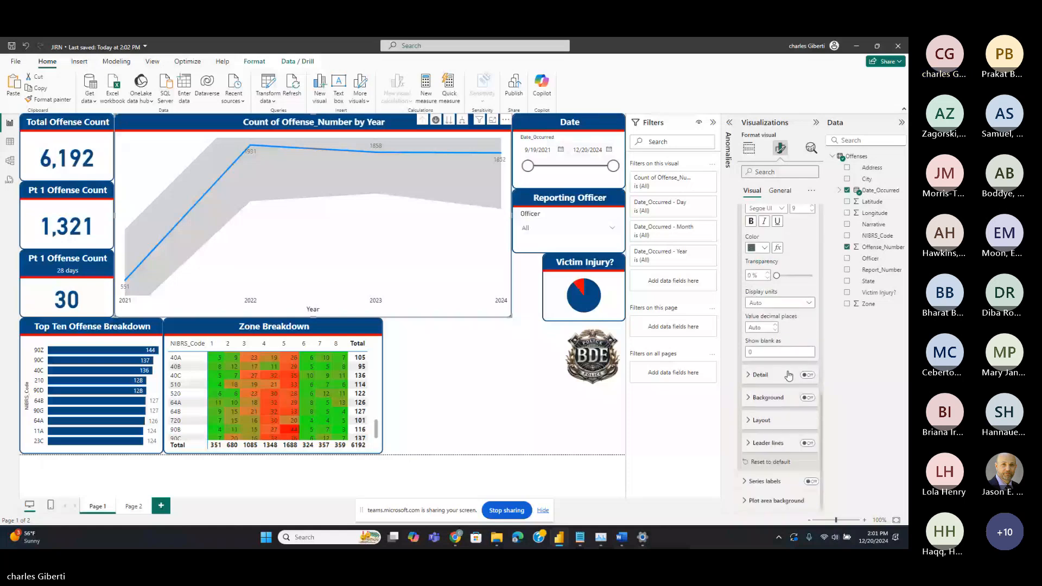
scroll(789, 375, up, 5)
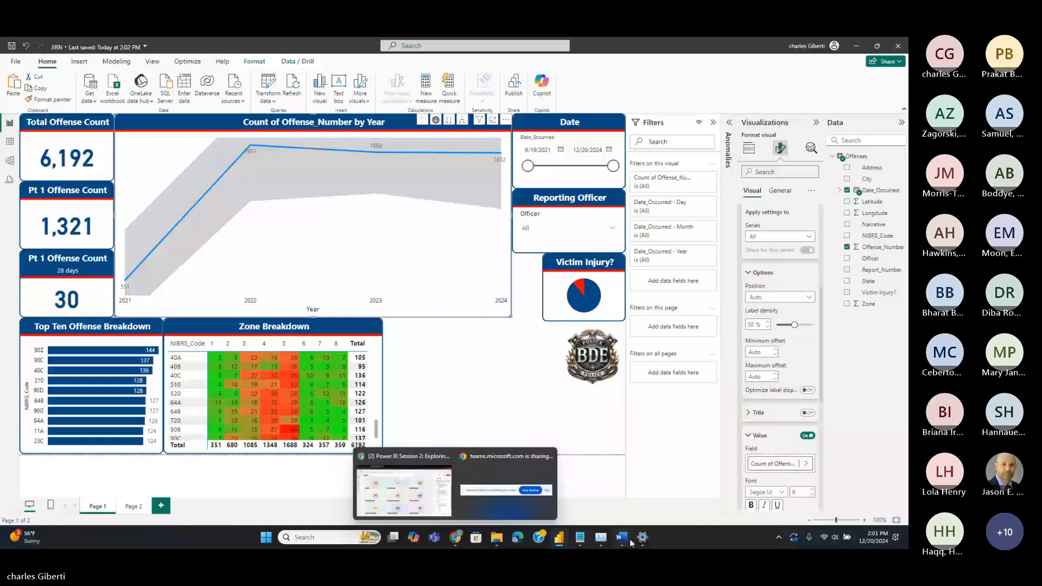
Check the Teams meeting chat in Chrome for further replies and go back to the JIRN report in Power BI
click(453, 544)
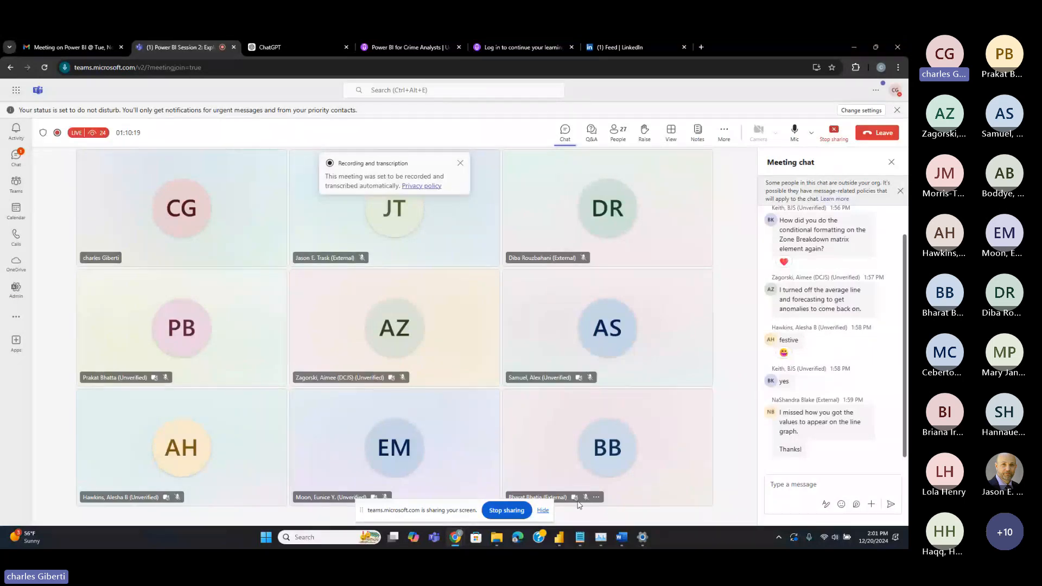
mouse_move(561, 544)
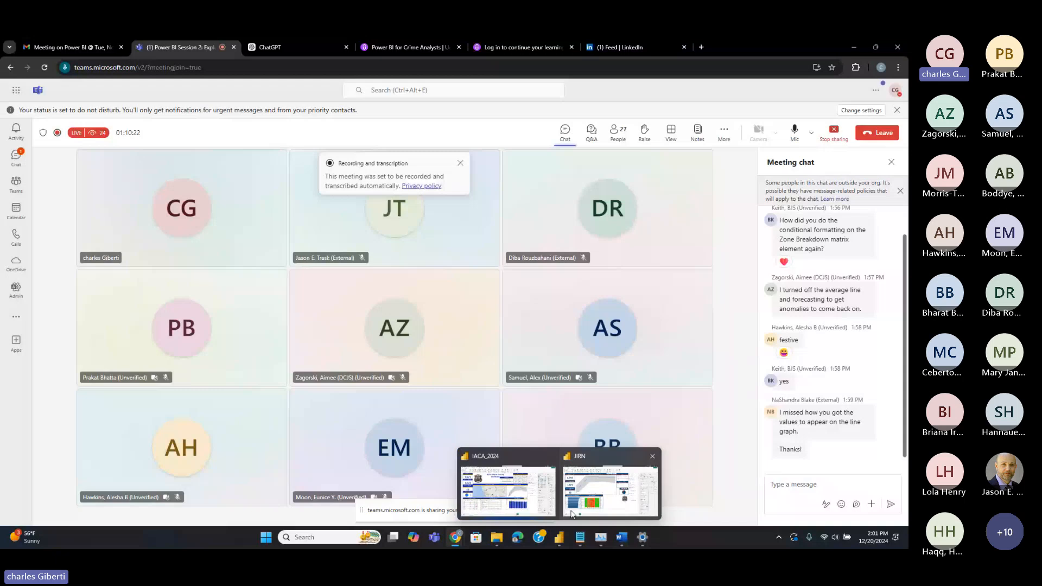
mouse_move(572, 514)
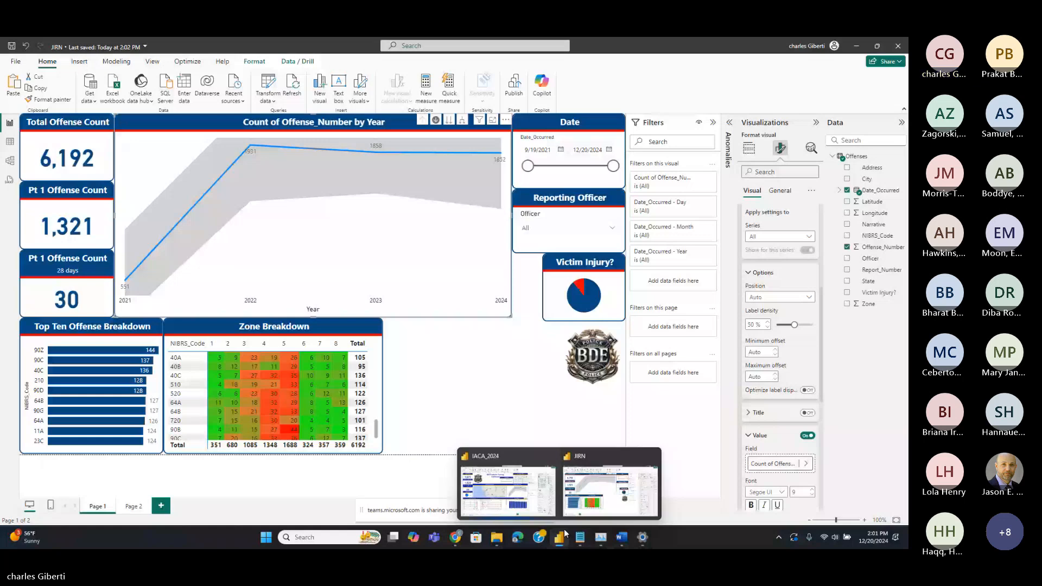
mouse_move(456, 543)
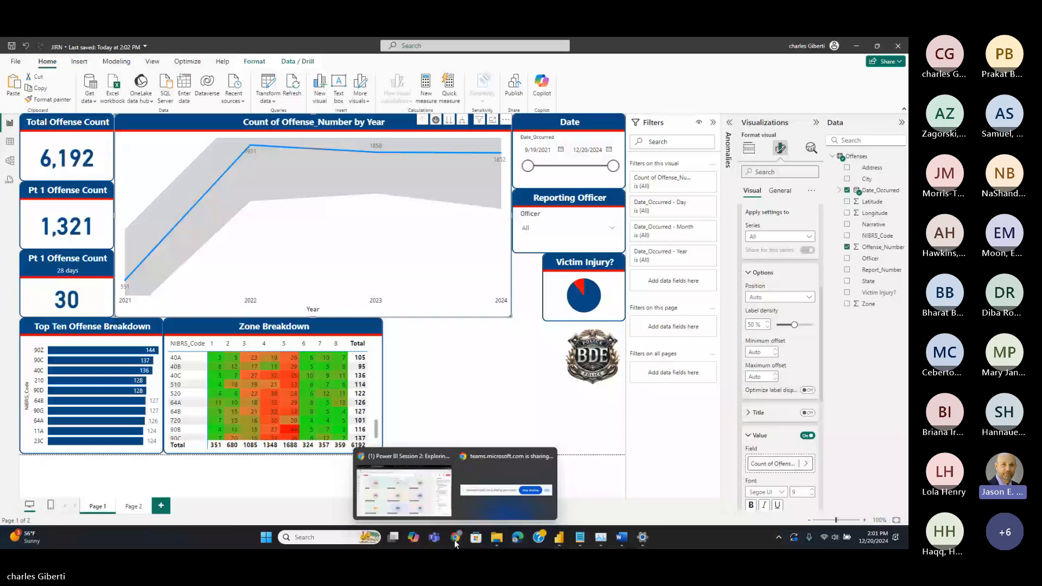